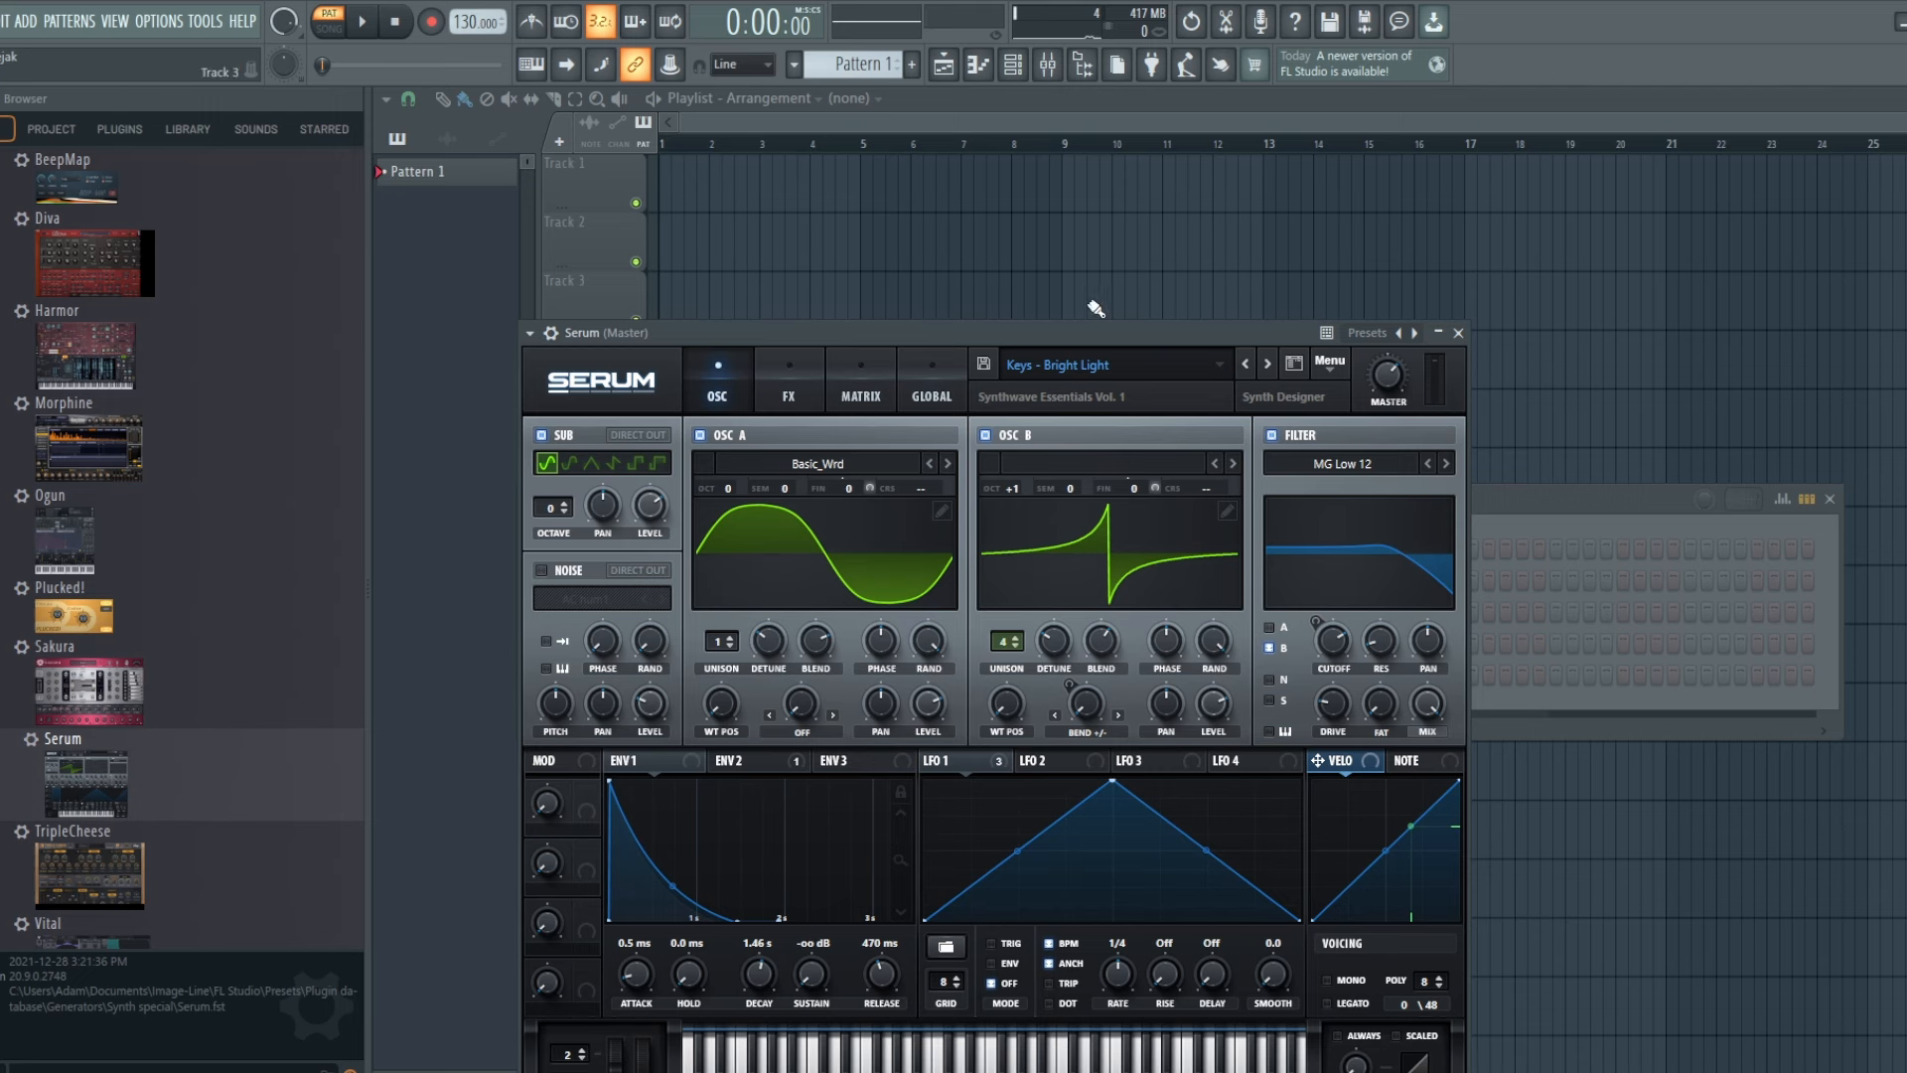
- Move the Serum window higher and audition the Bright Light patch with oscillator B switched off, restoring the oscillator after listening
left_click_drag(1080, 335, 1100, 229)
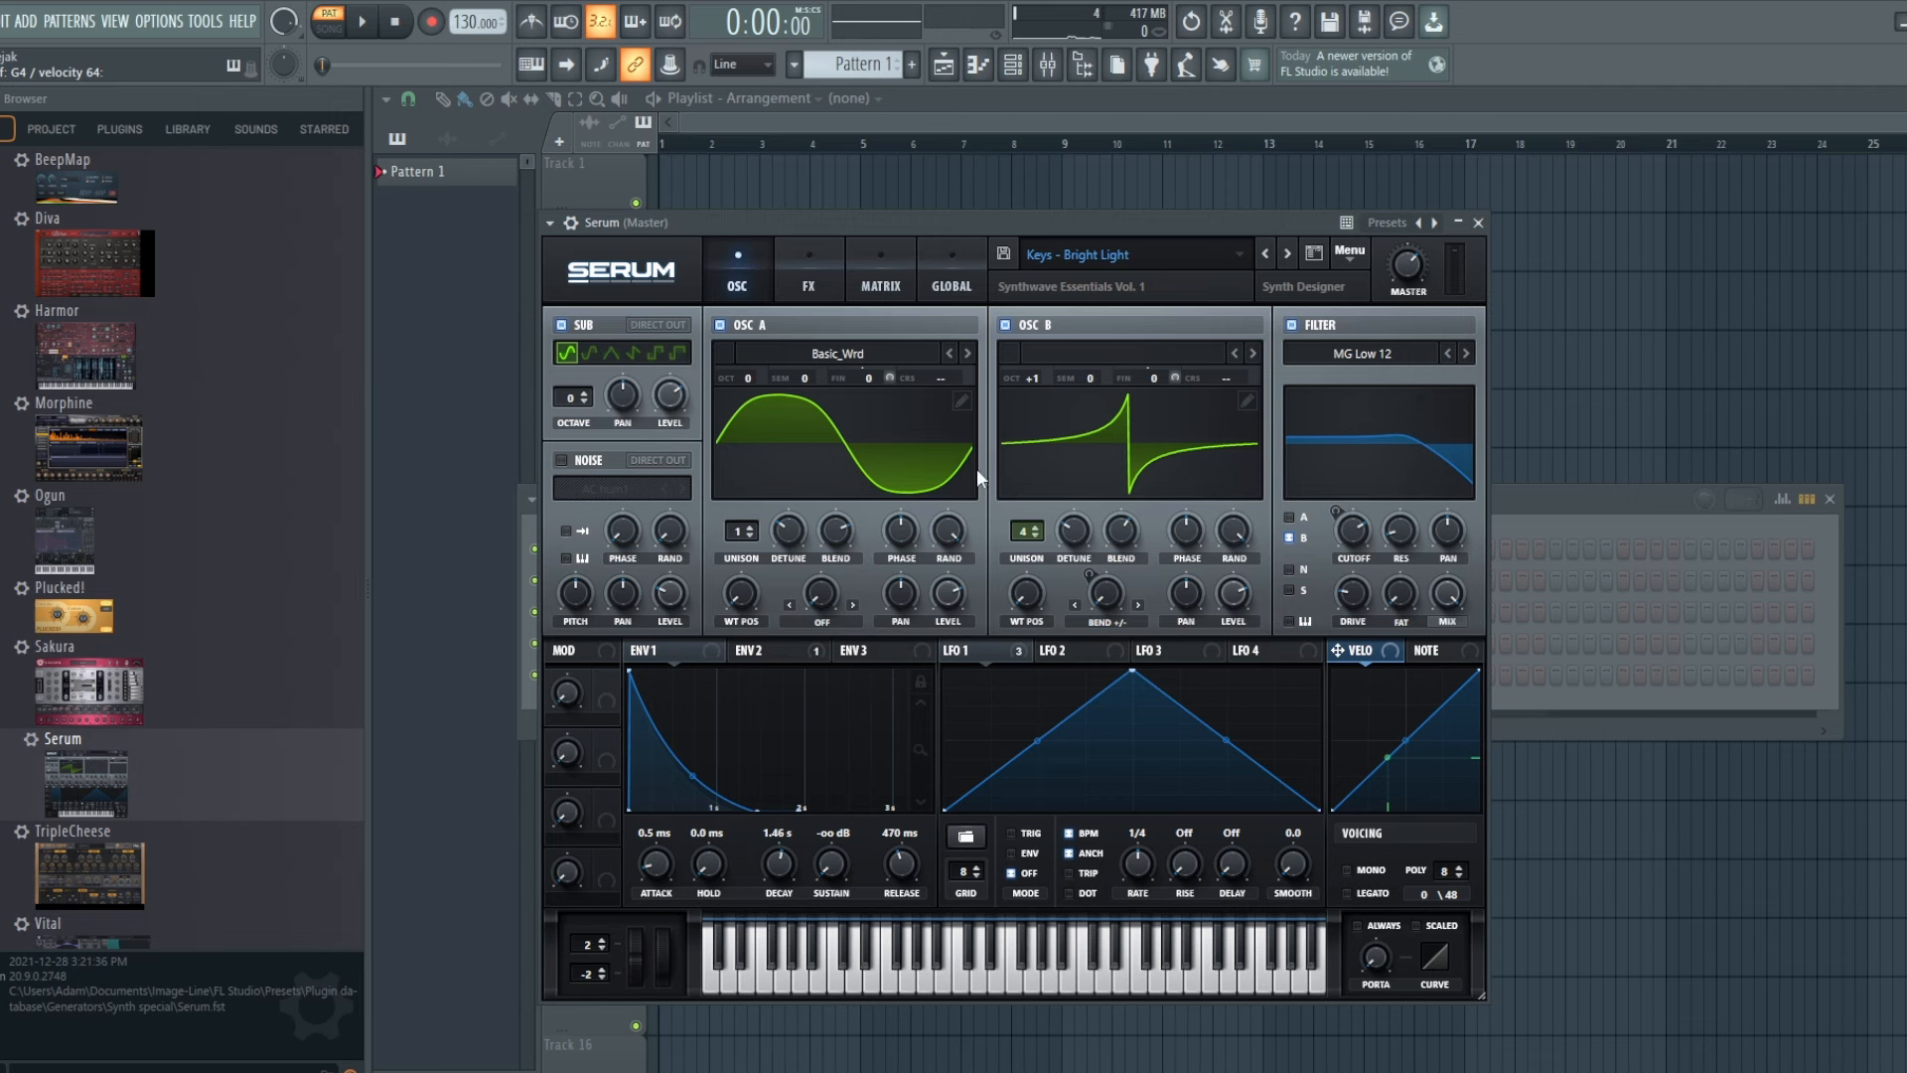
left_click(1005, 325)
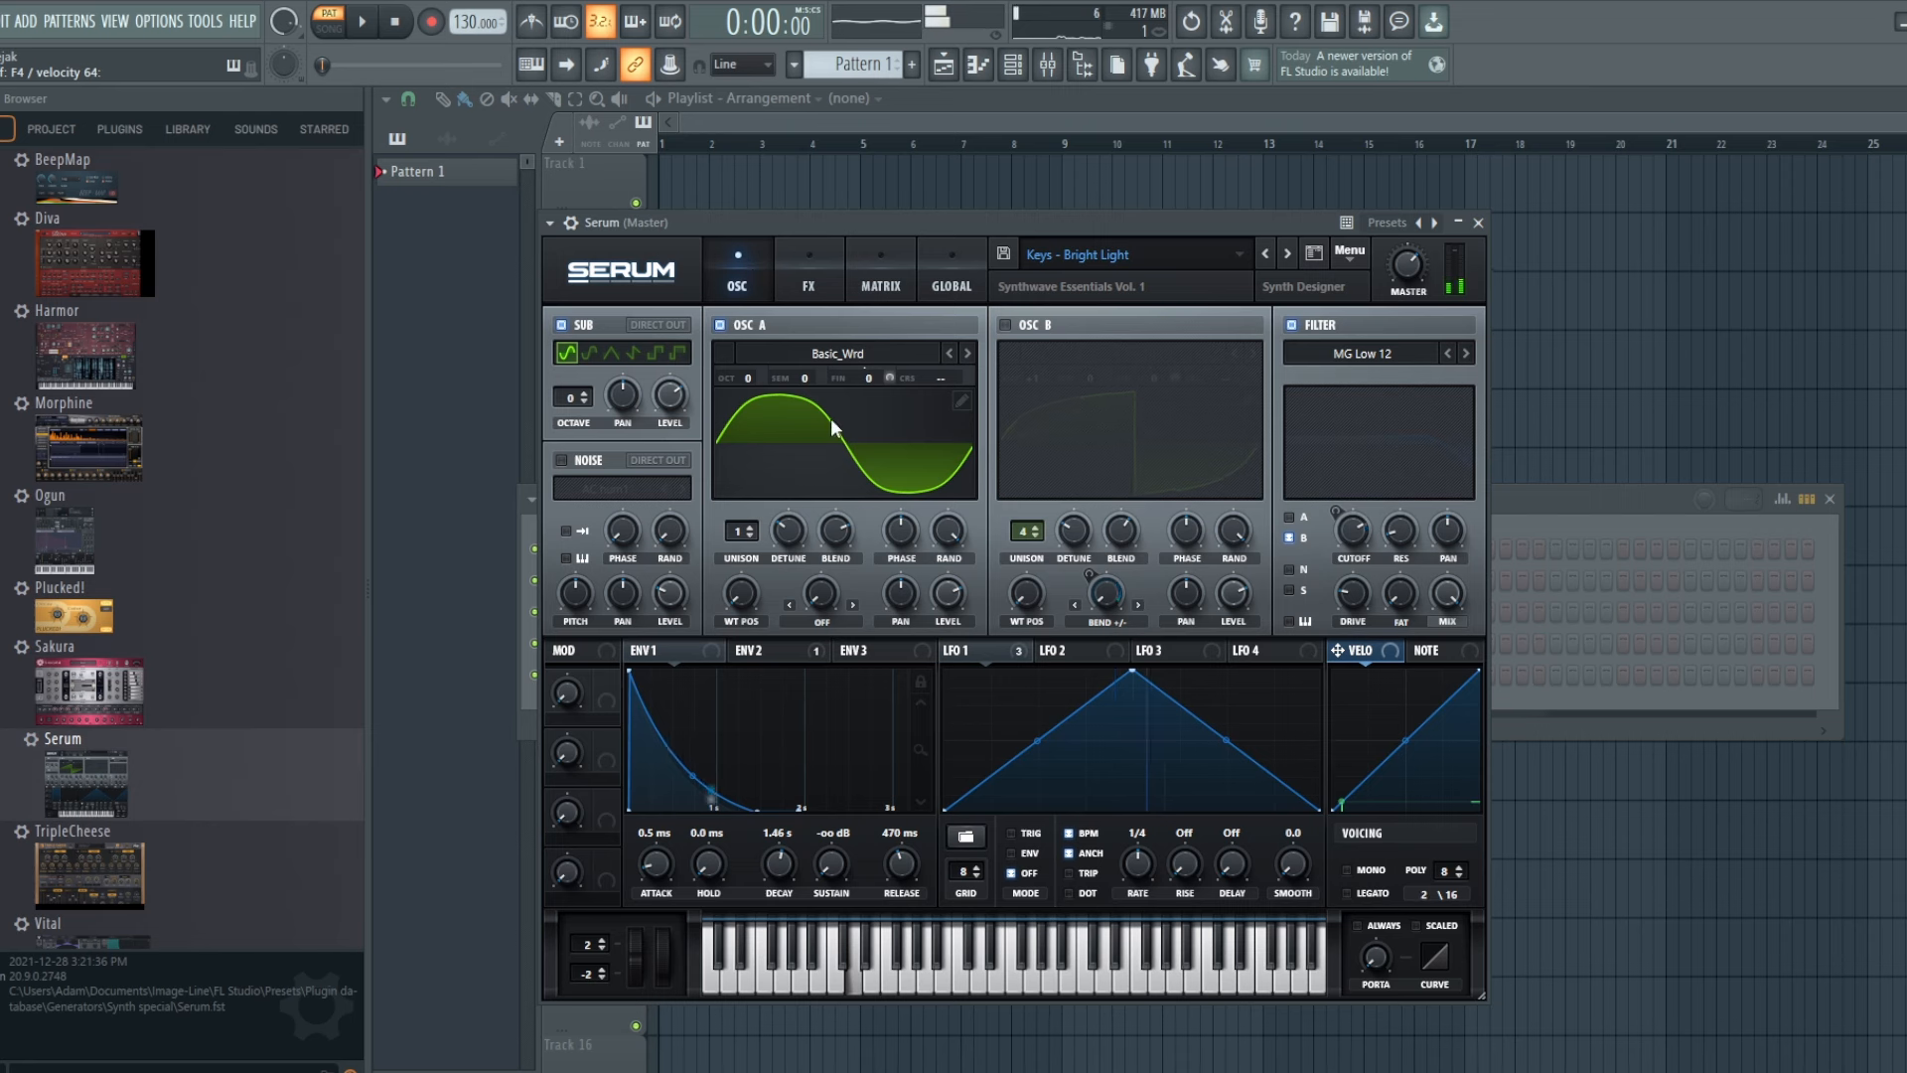
left_click(1005, 324)
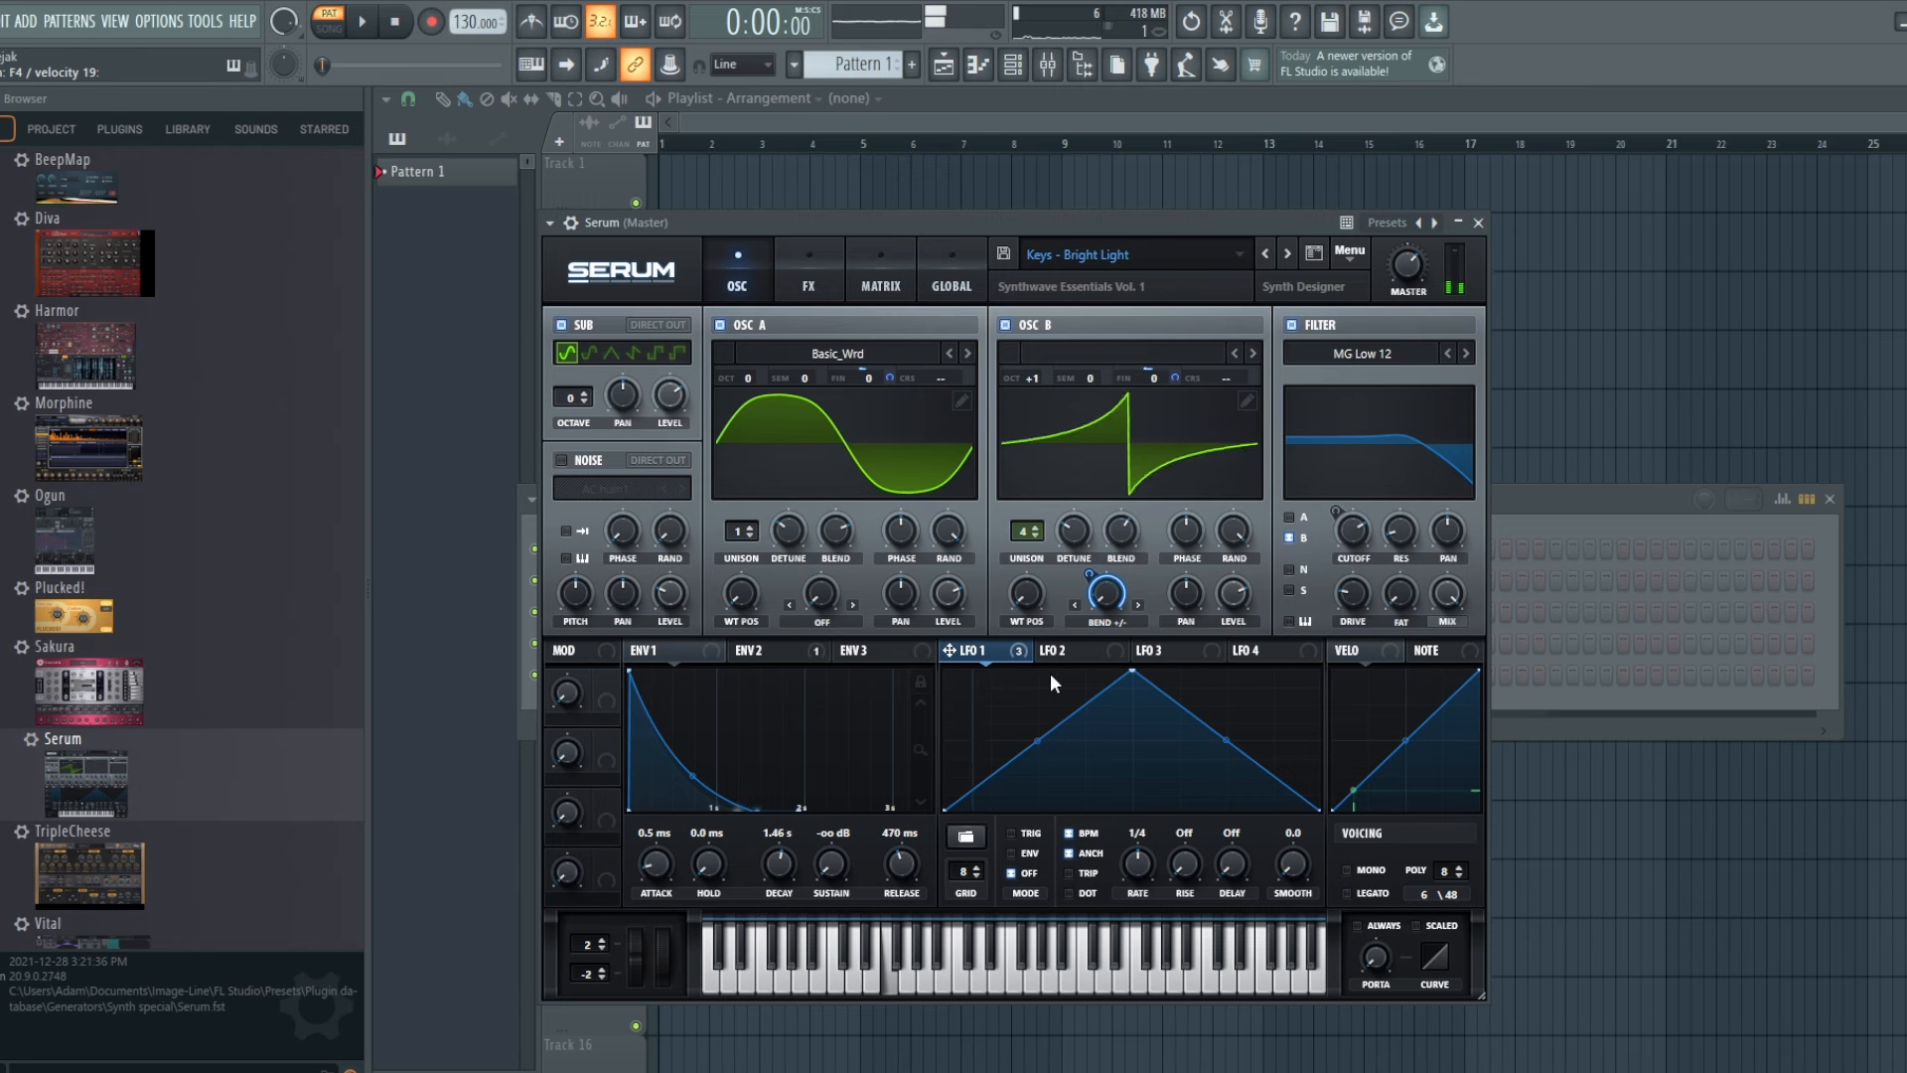
- Show Envelope 2 and audition the patch with oscillator A and the sub oscillator switched off, turning both back on
left_click(792, 650)
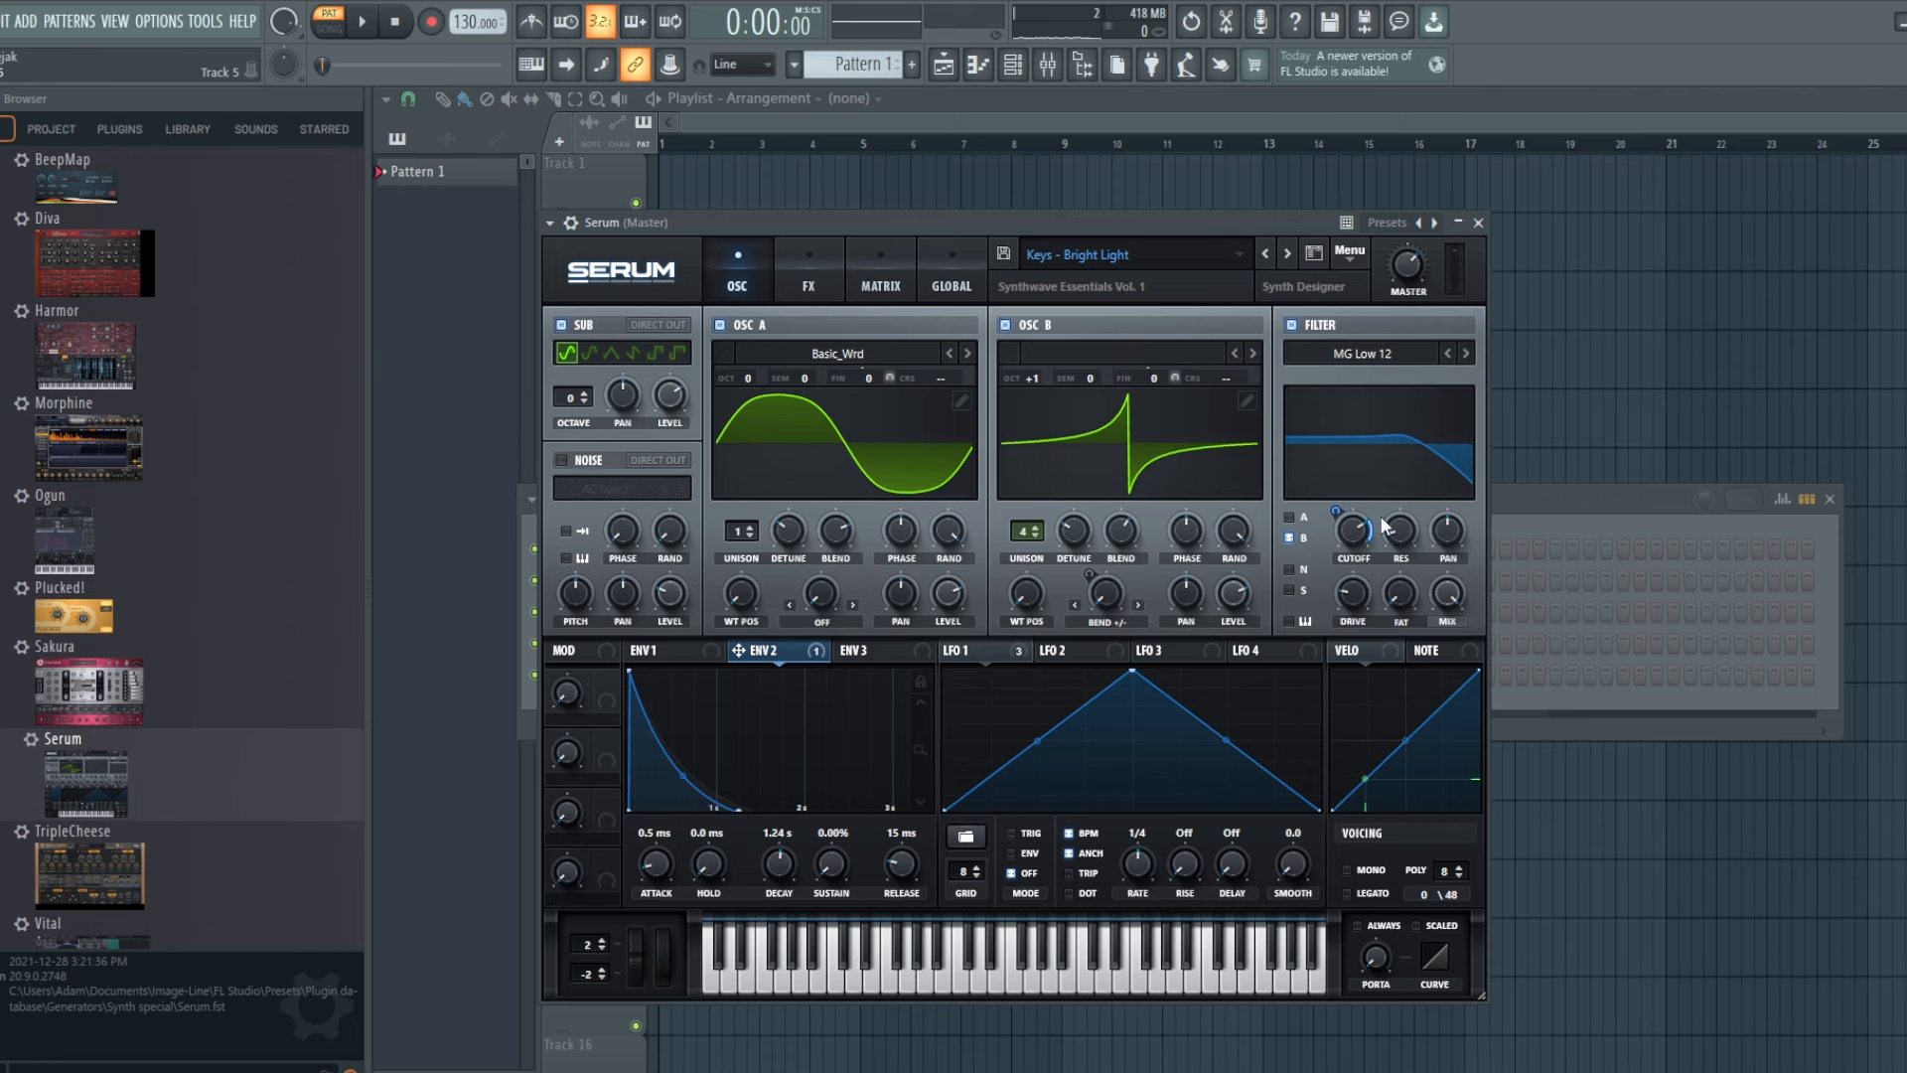
mouse_move(939, 660)
left_click(718, 324)
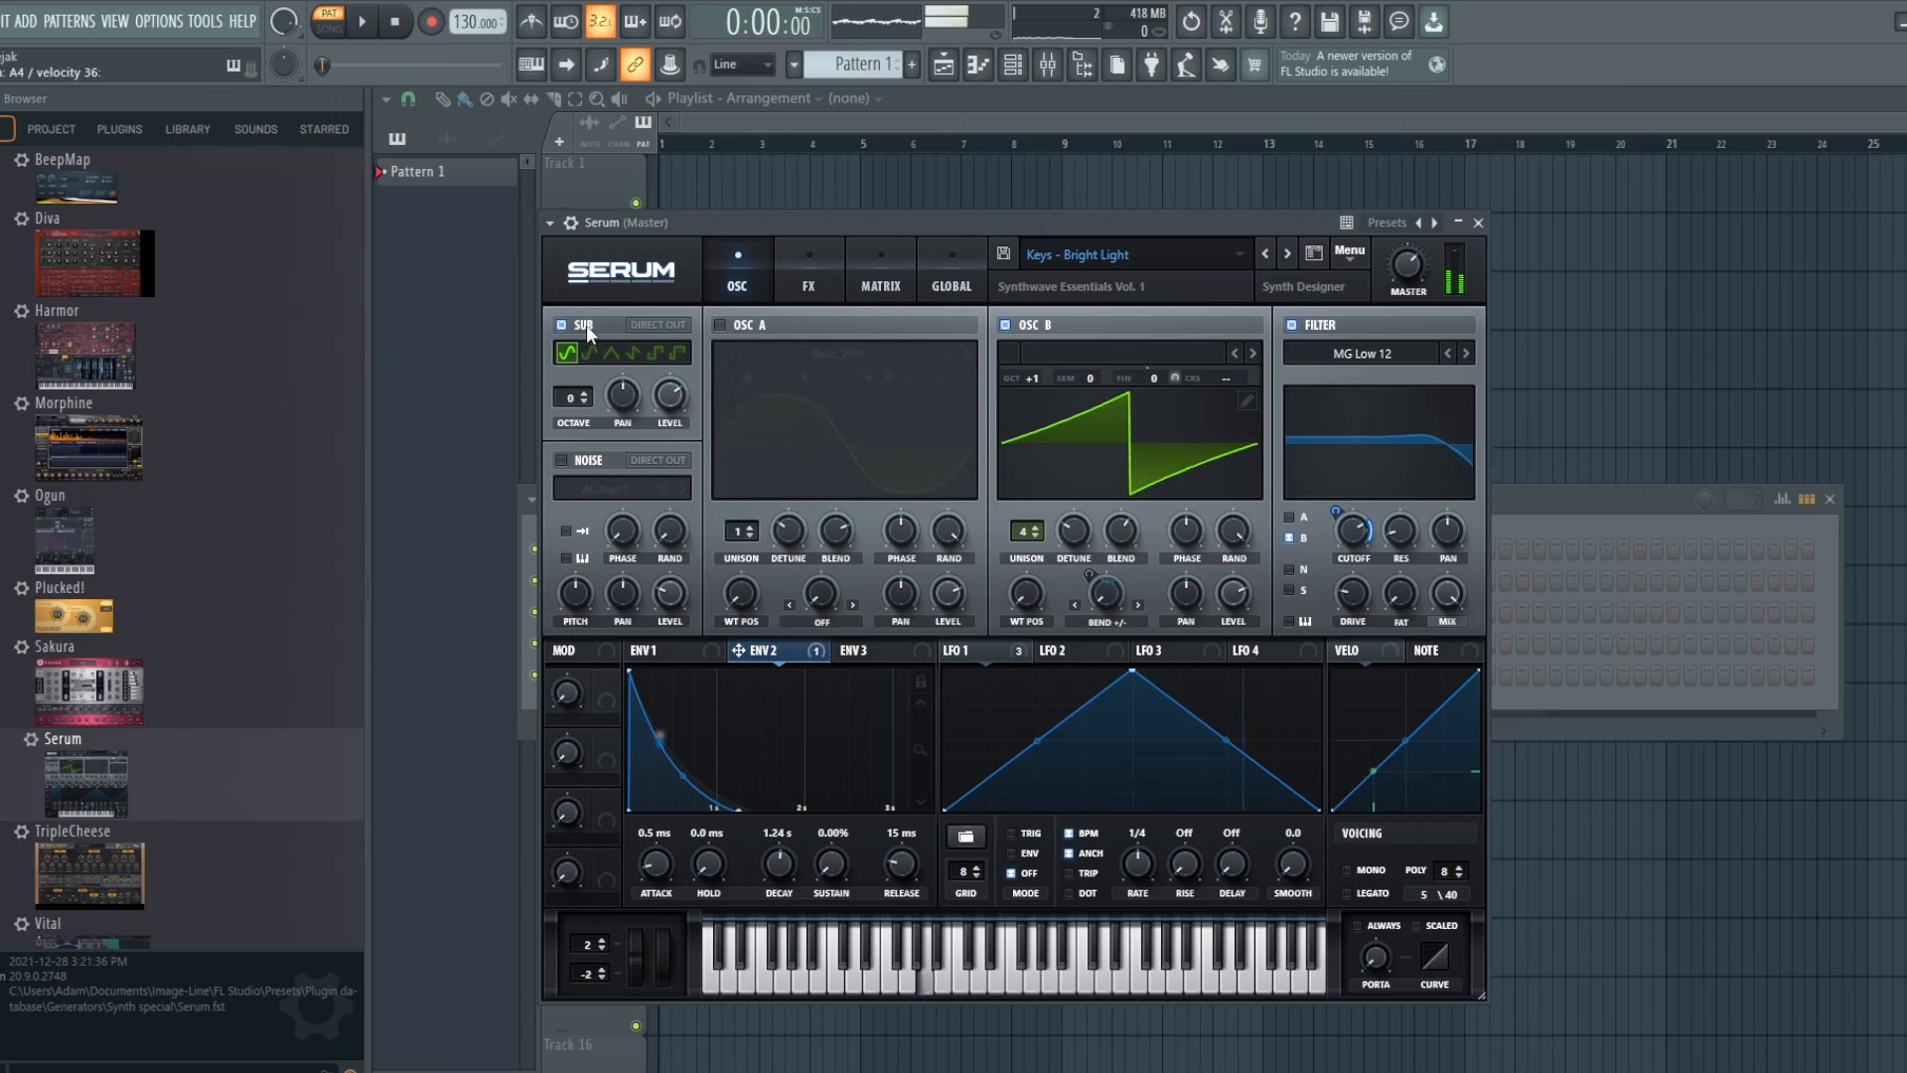
left_click(560, 325)
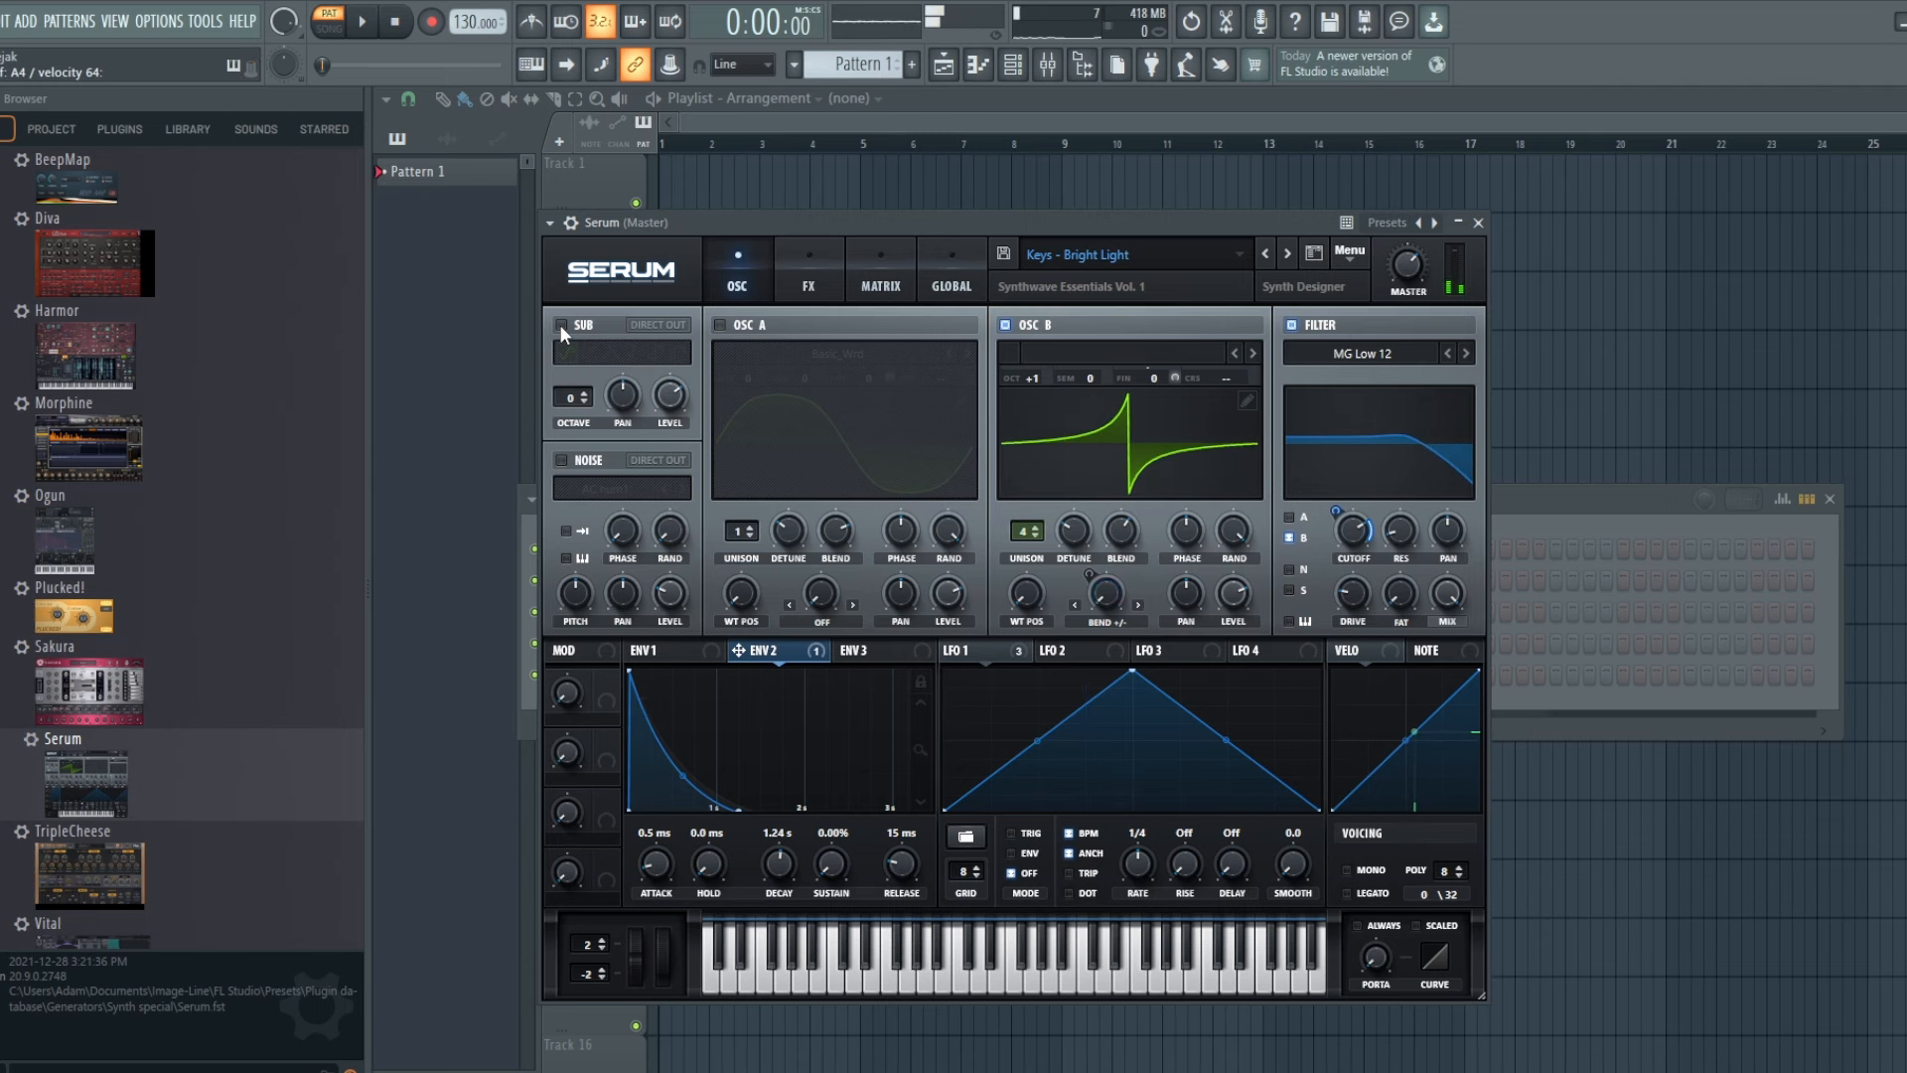
left_click(561, 326)
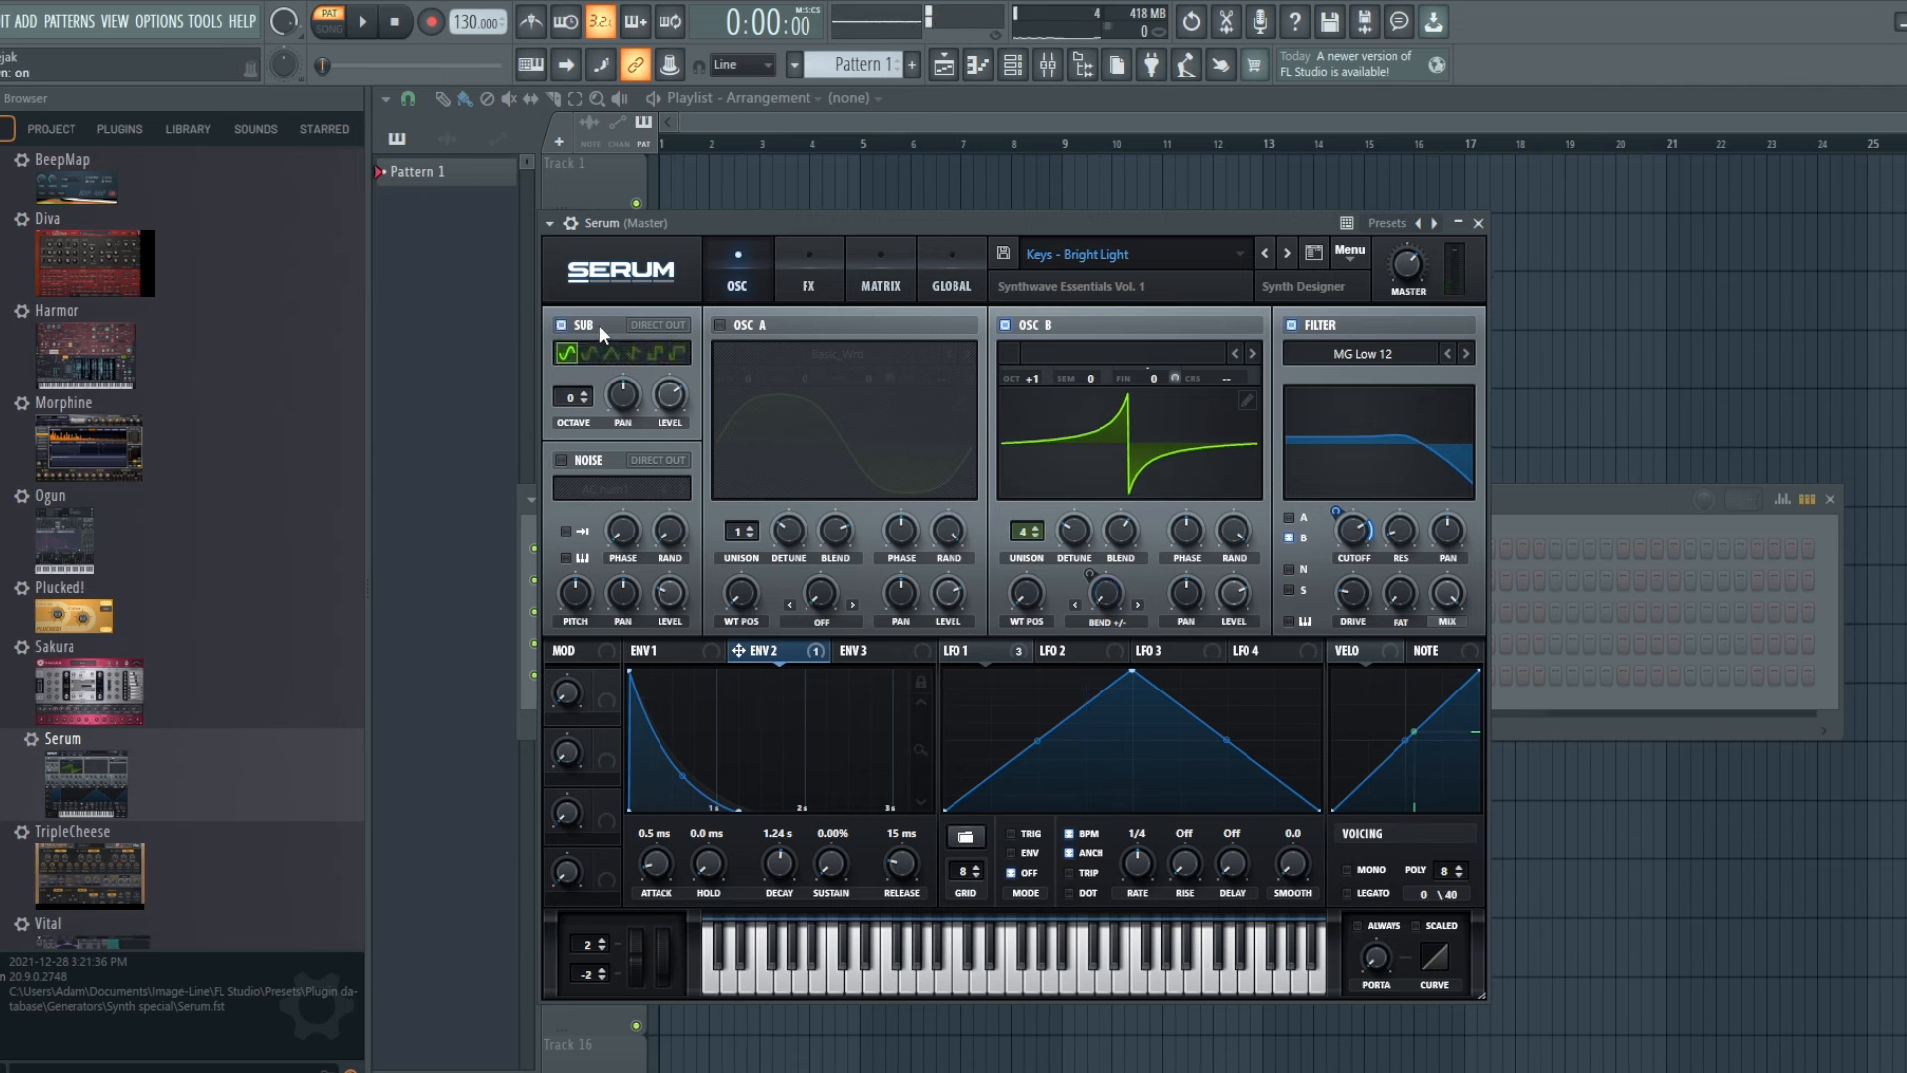
left_click(722, 323)
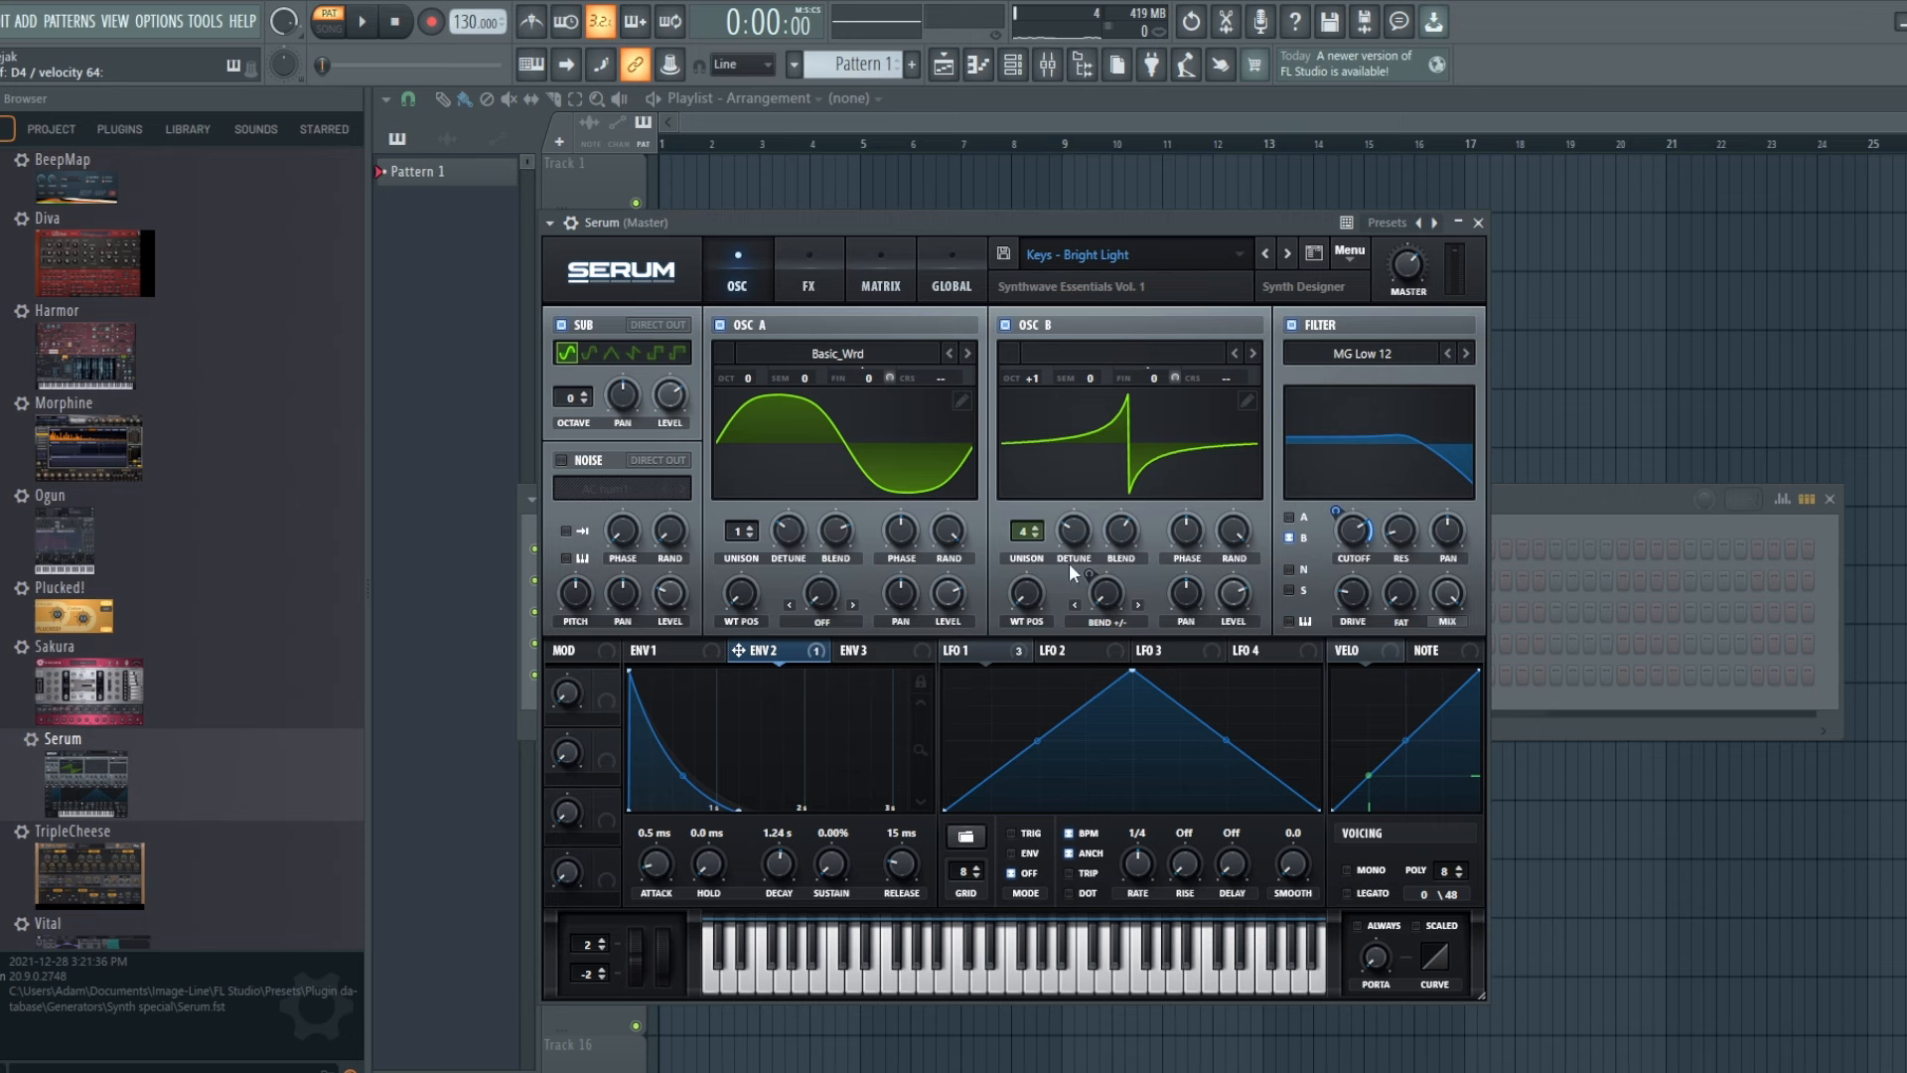
- Inspect LFO 1 and the patch's effects chain, including the compressor, and return to the oscillator view
left_click(1009, 648)
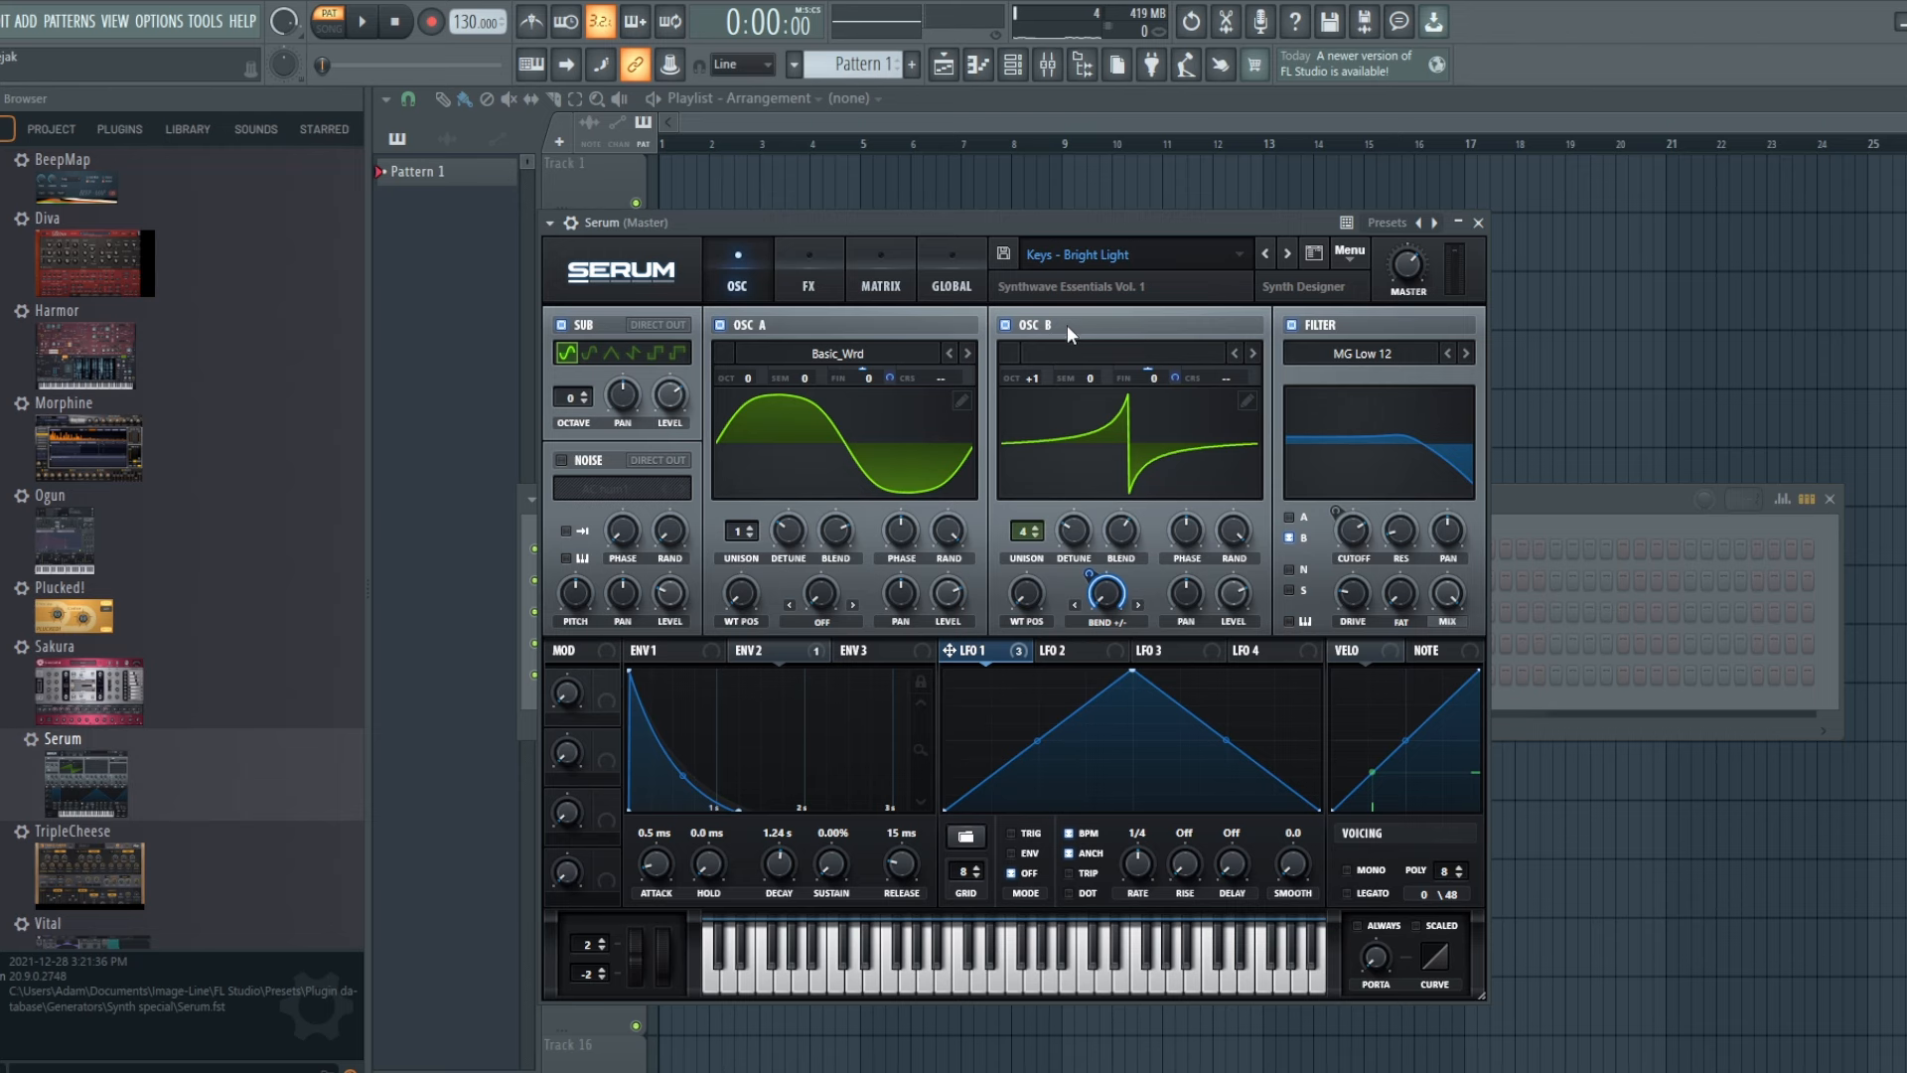
left_click(809, 273)
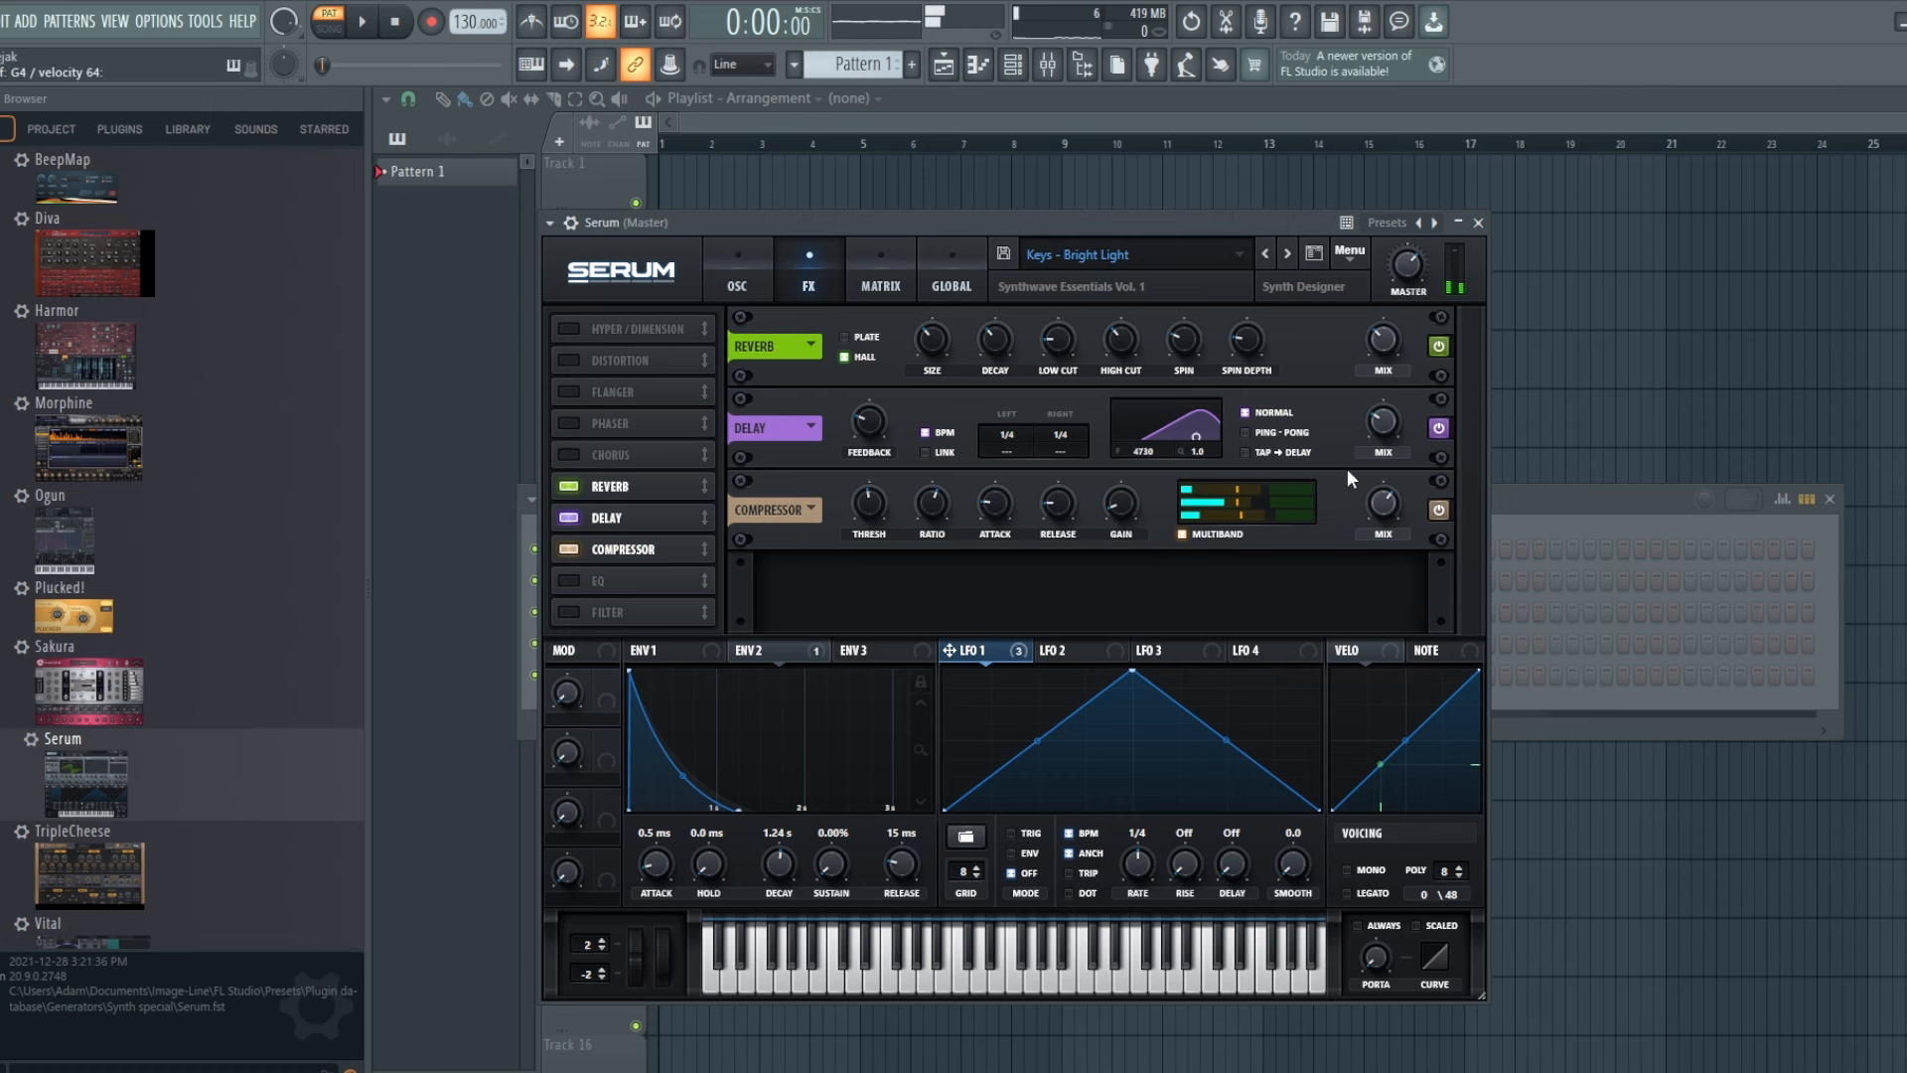
left_click(1437, 513)
left_click(749, 275)
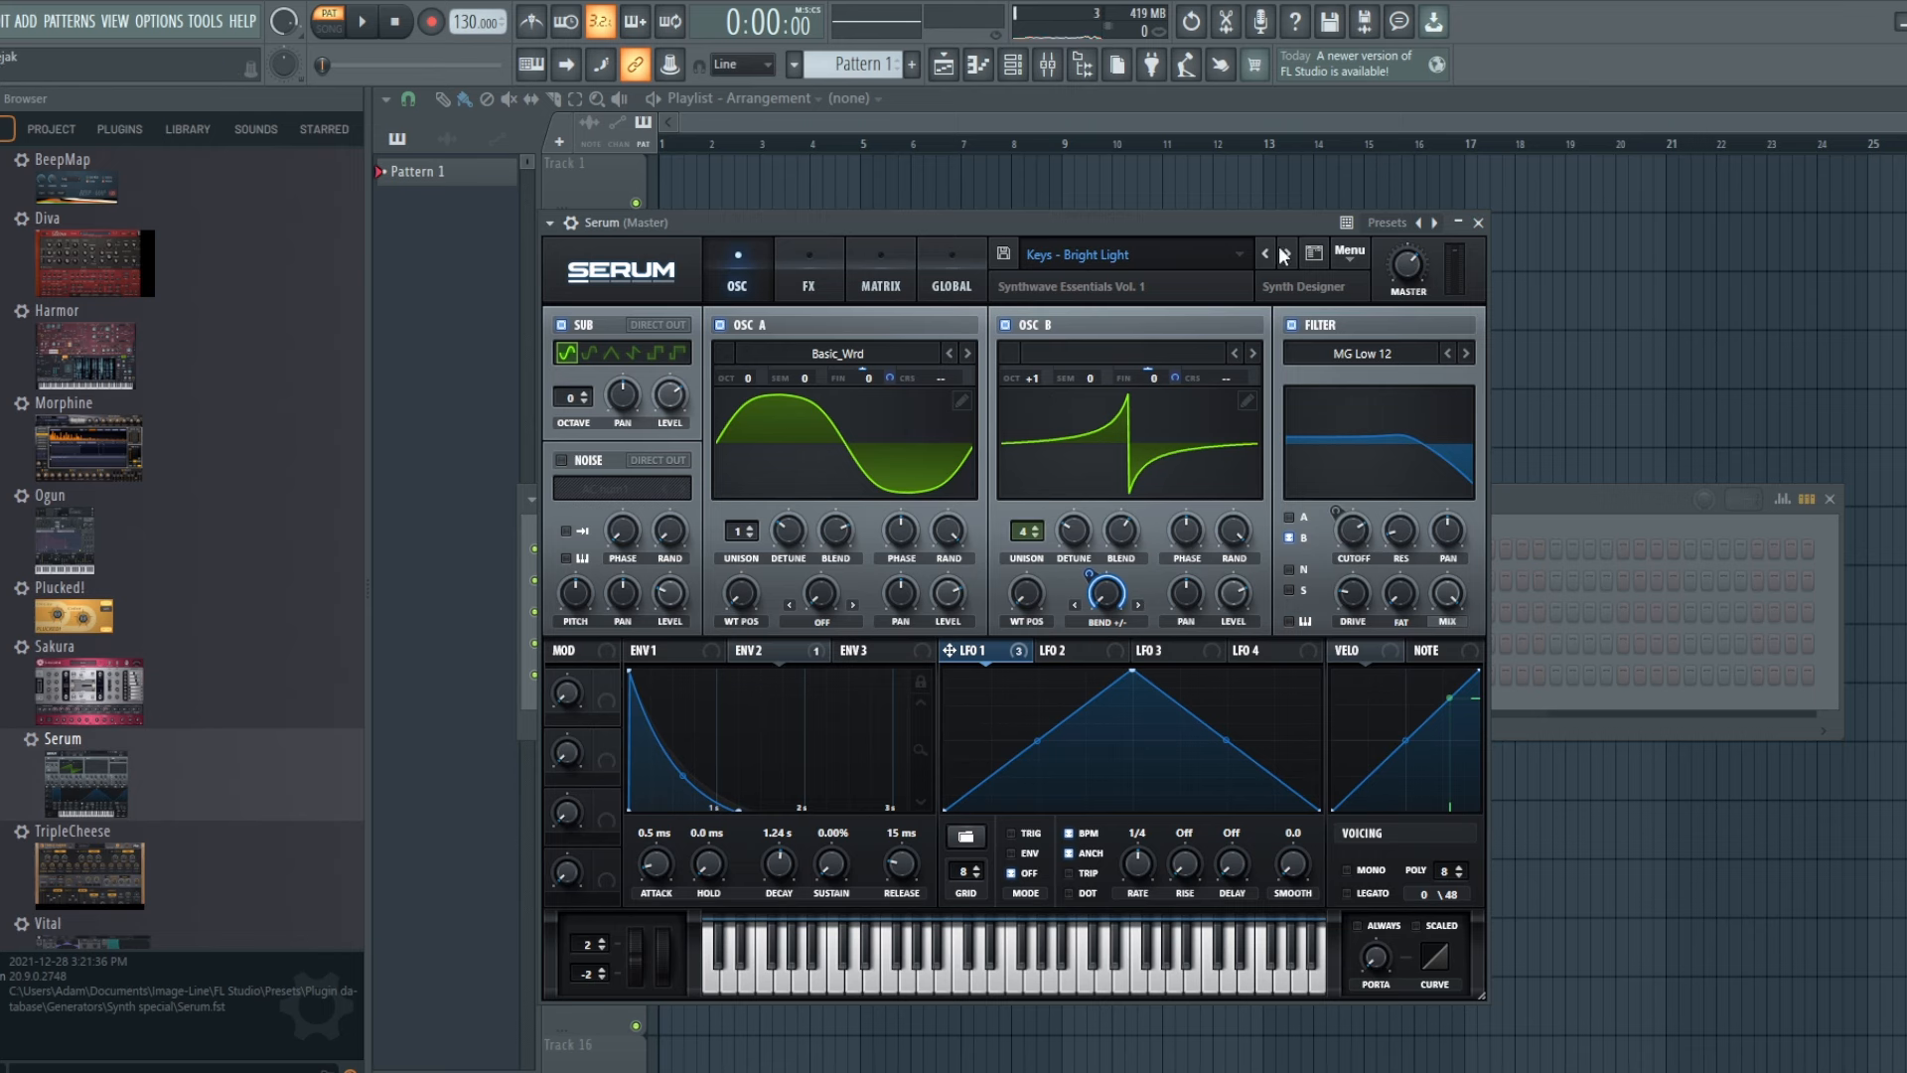
- Load the Keys - Retro Keys preset from the Synthwave Essentials bank
left_click(1216, 258)
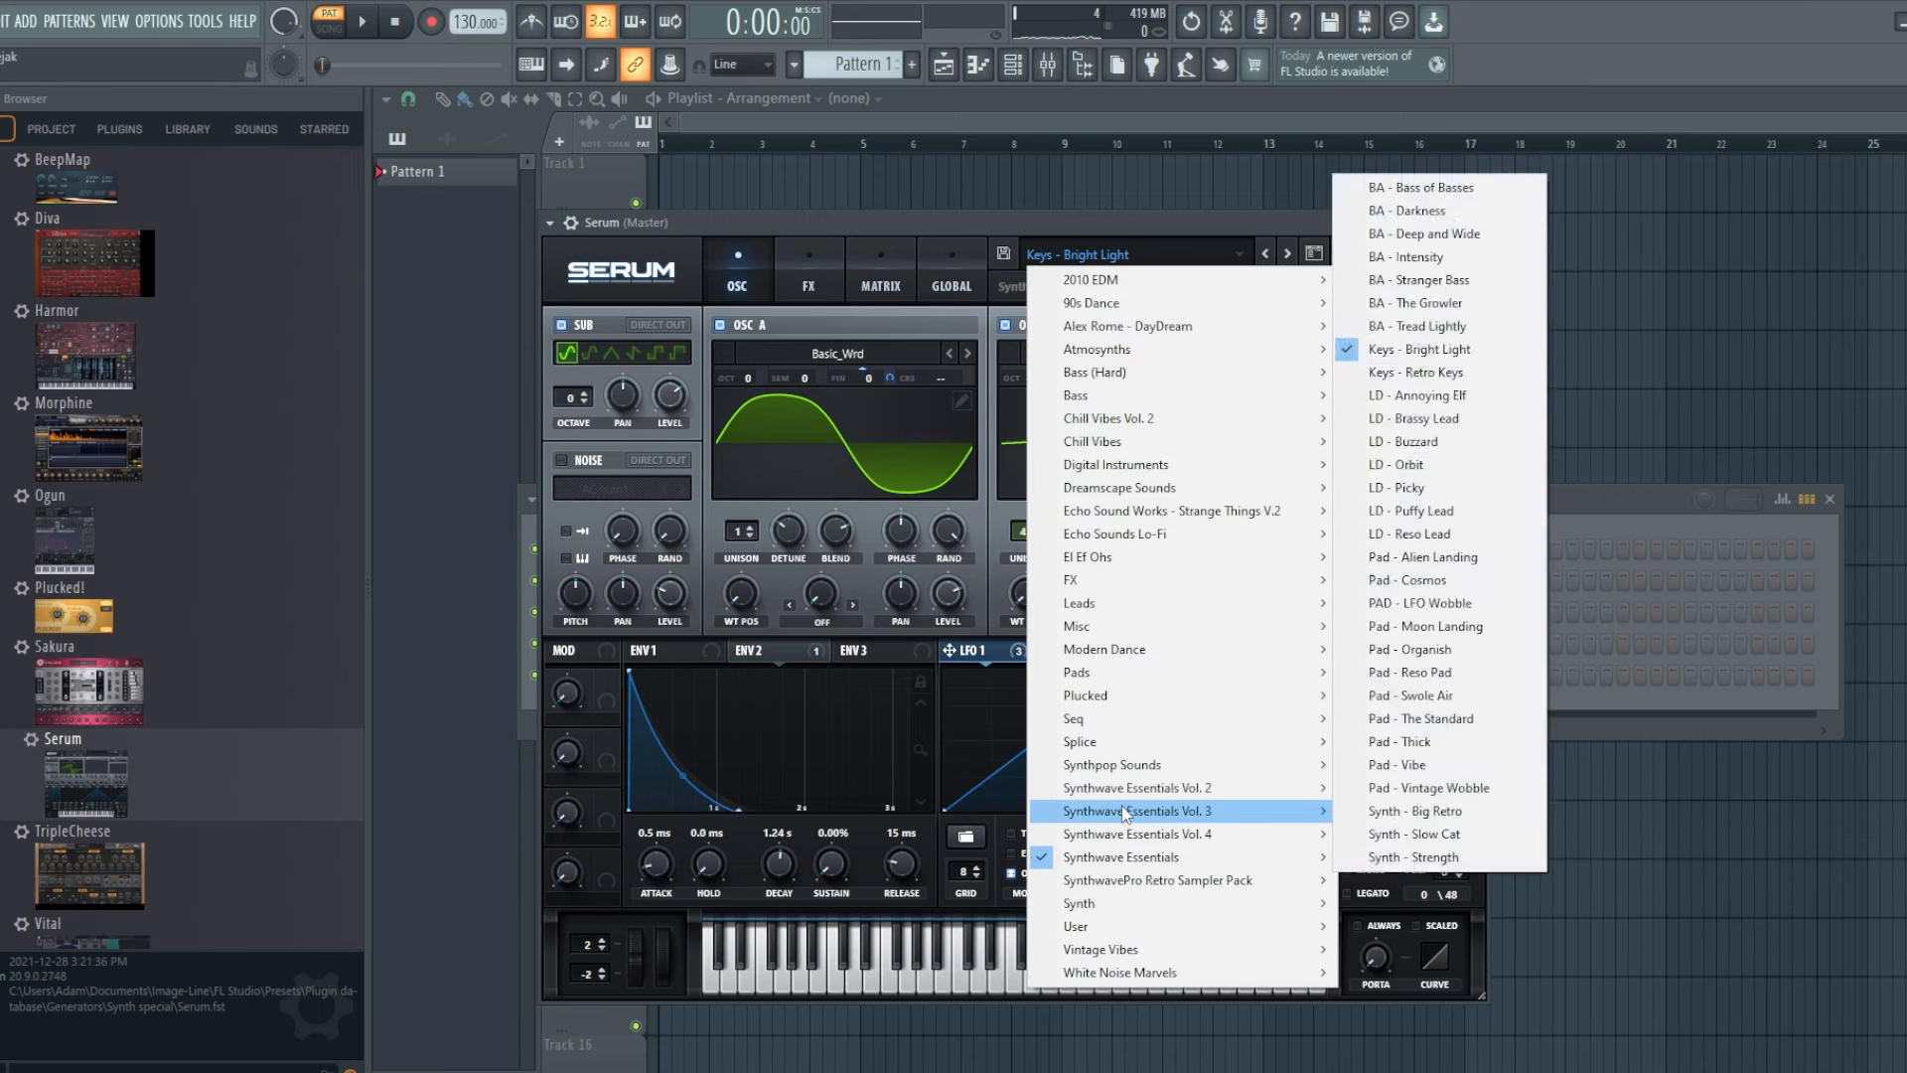
mouse_move(1127, 810)
mouse_move(1124, 858)
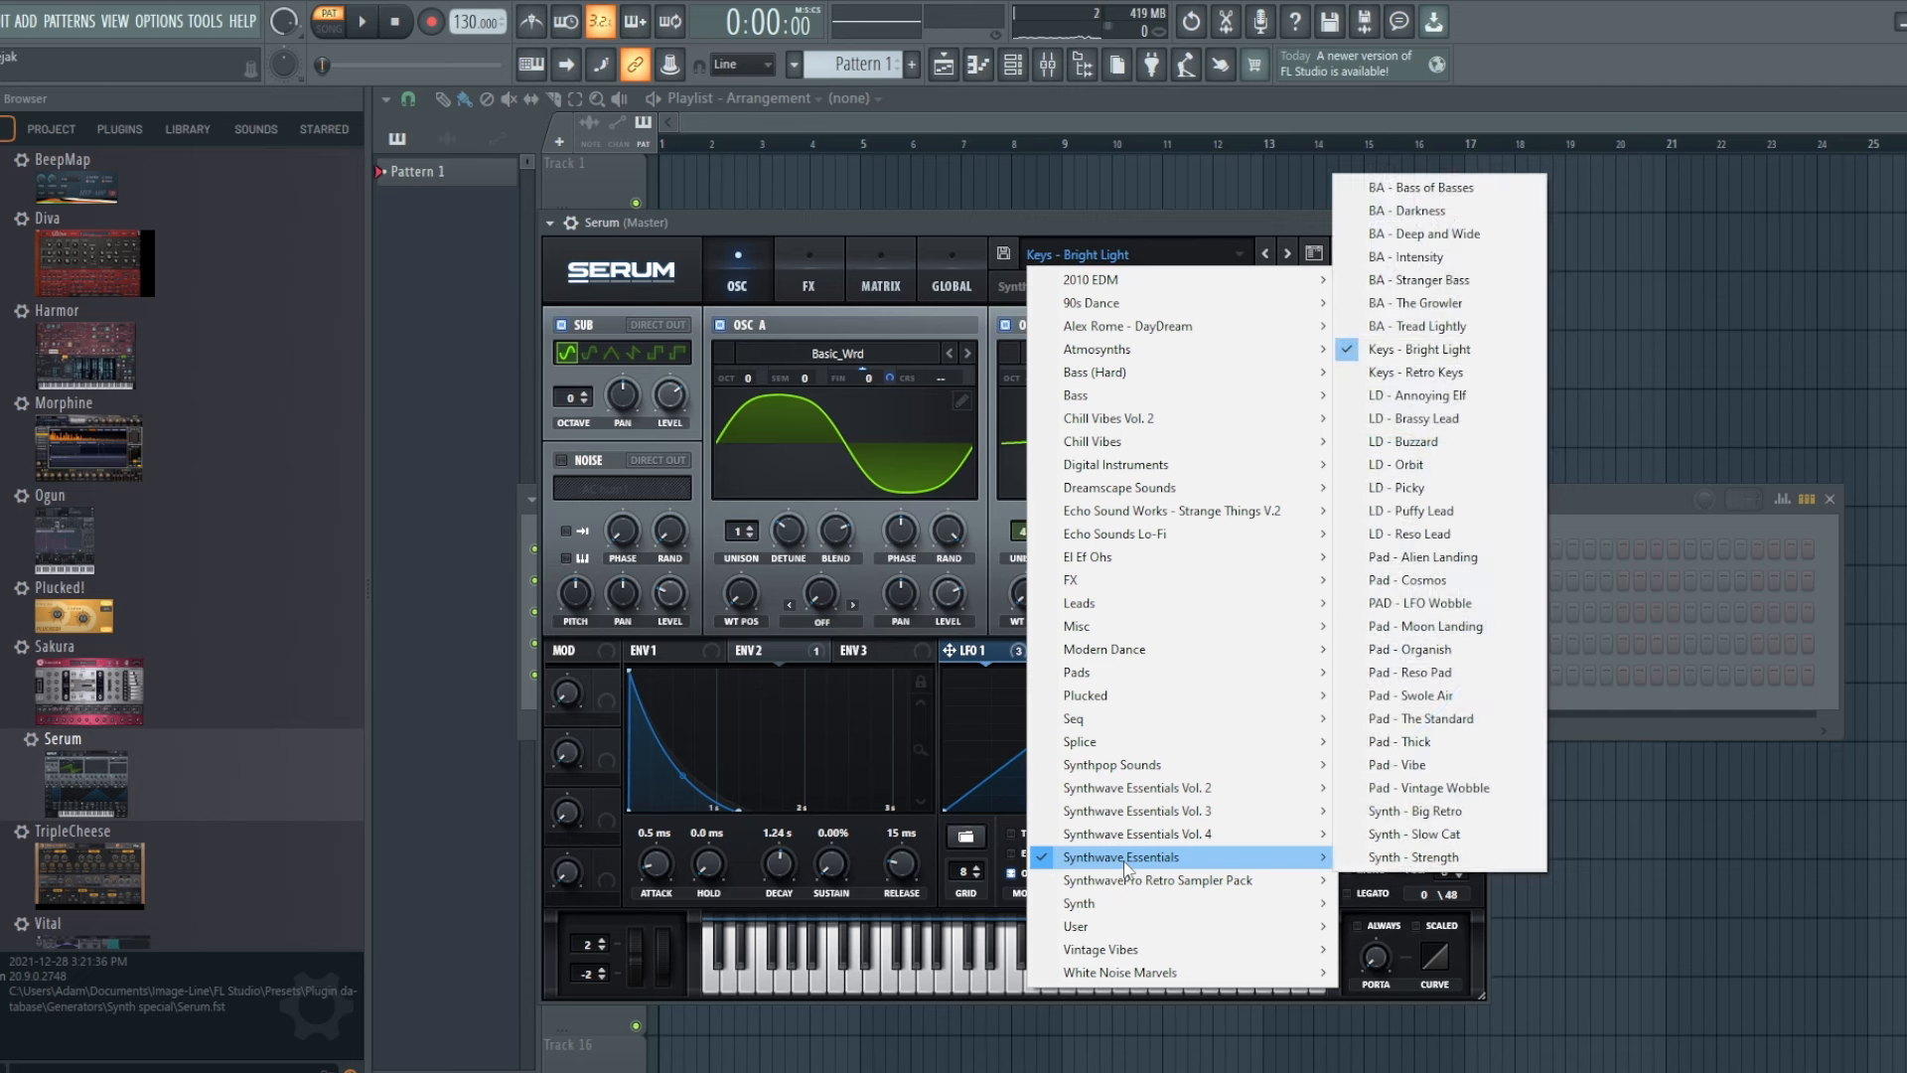
left_click(1420, 372)
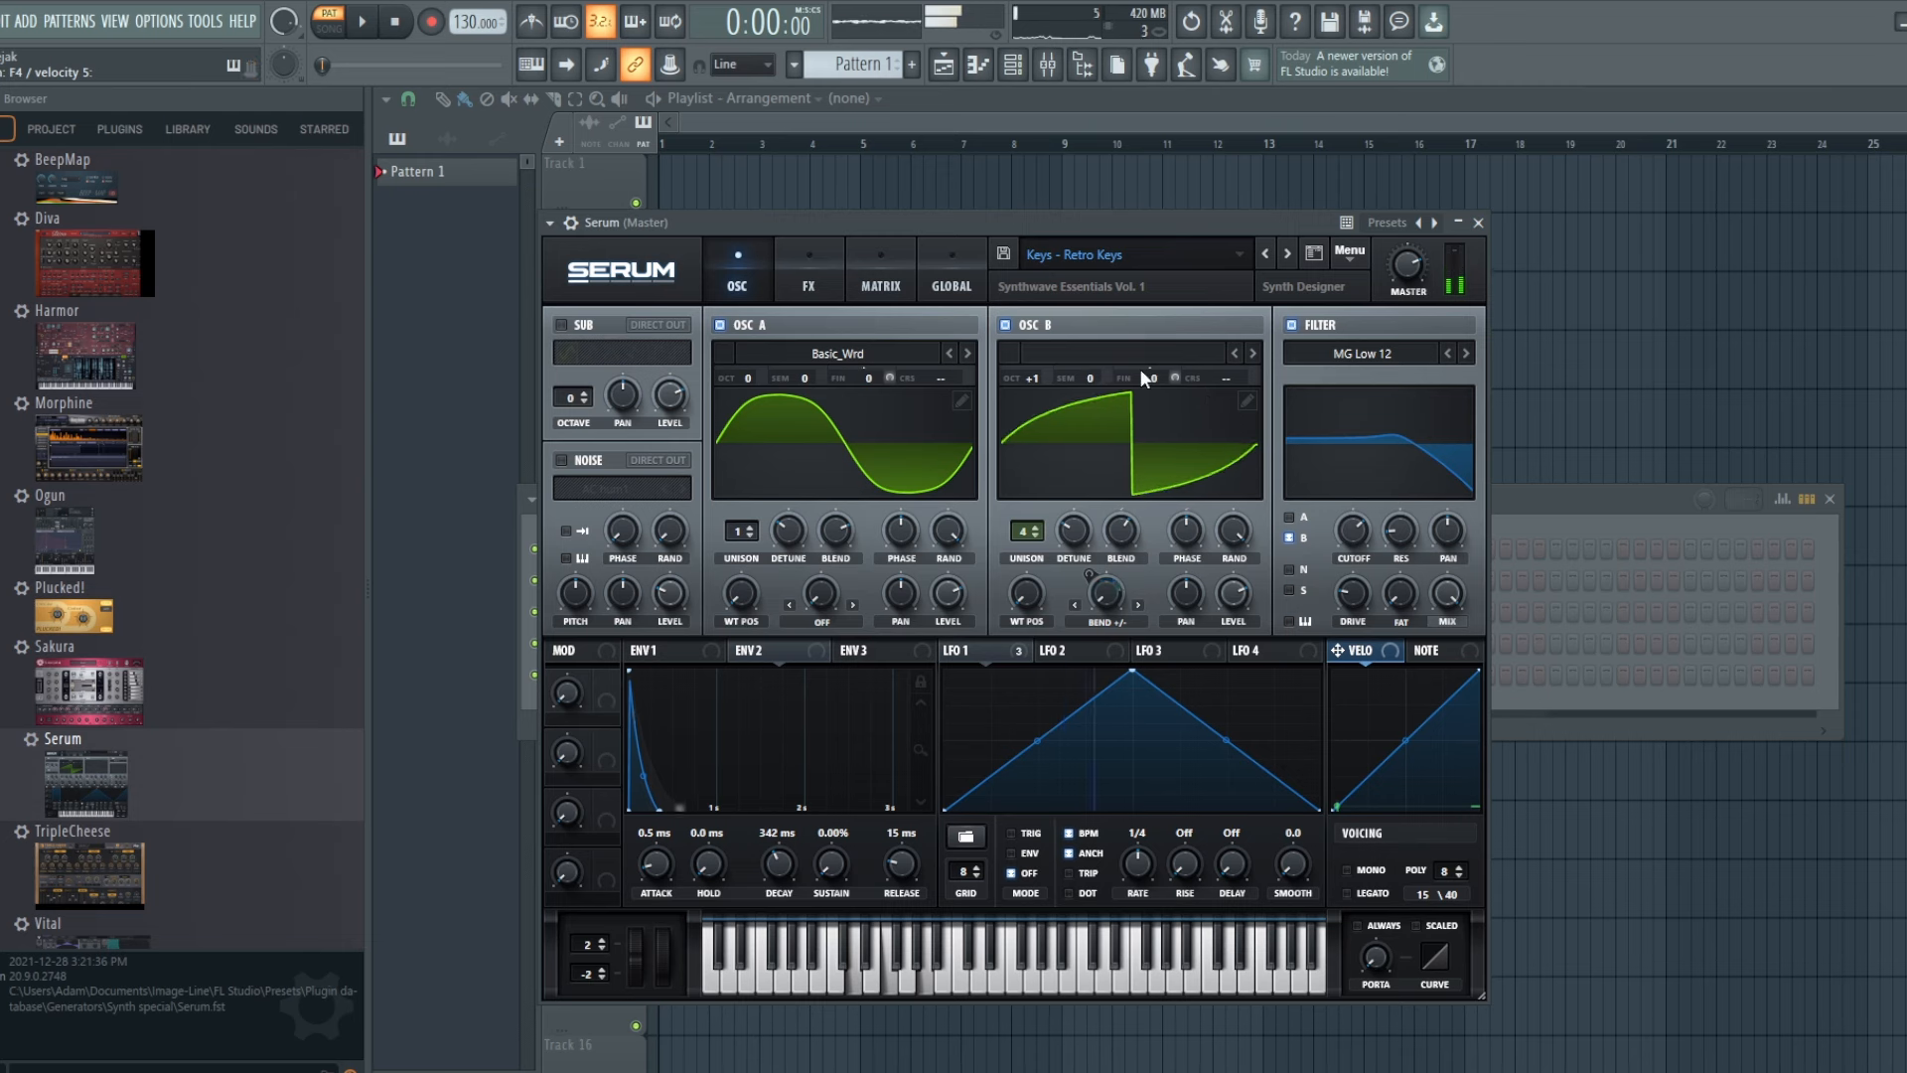
- Show Envelope 1 and set the filter cutoff to about 1334 Hz
left_click(695, 645)
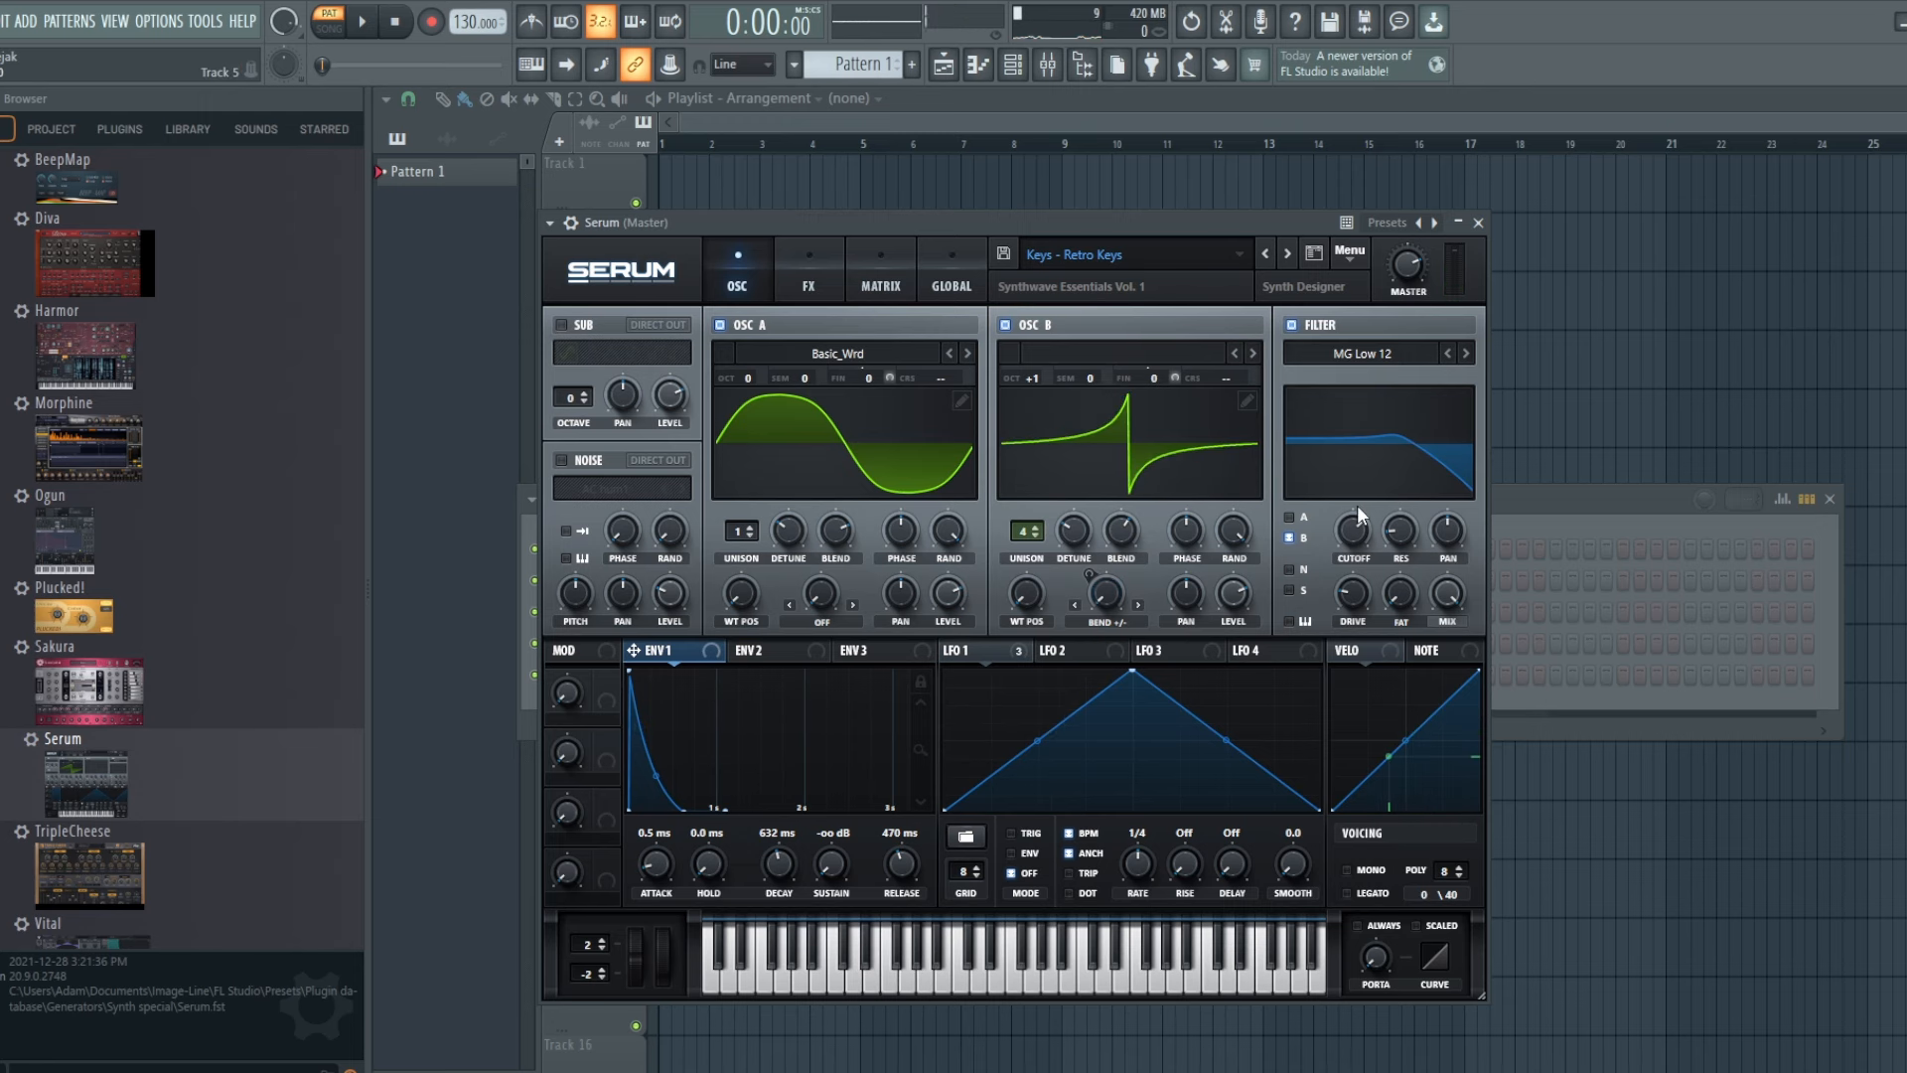
mouse_move(1357, 539)
left_mouse_down()
mouse_move(1354, 479)
mouse_move(1356, 552)
left_mouse_up()
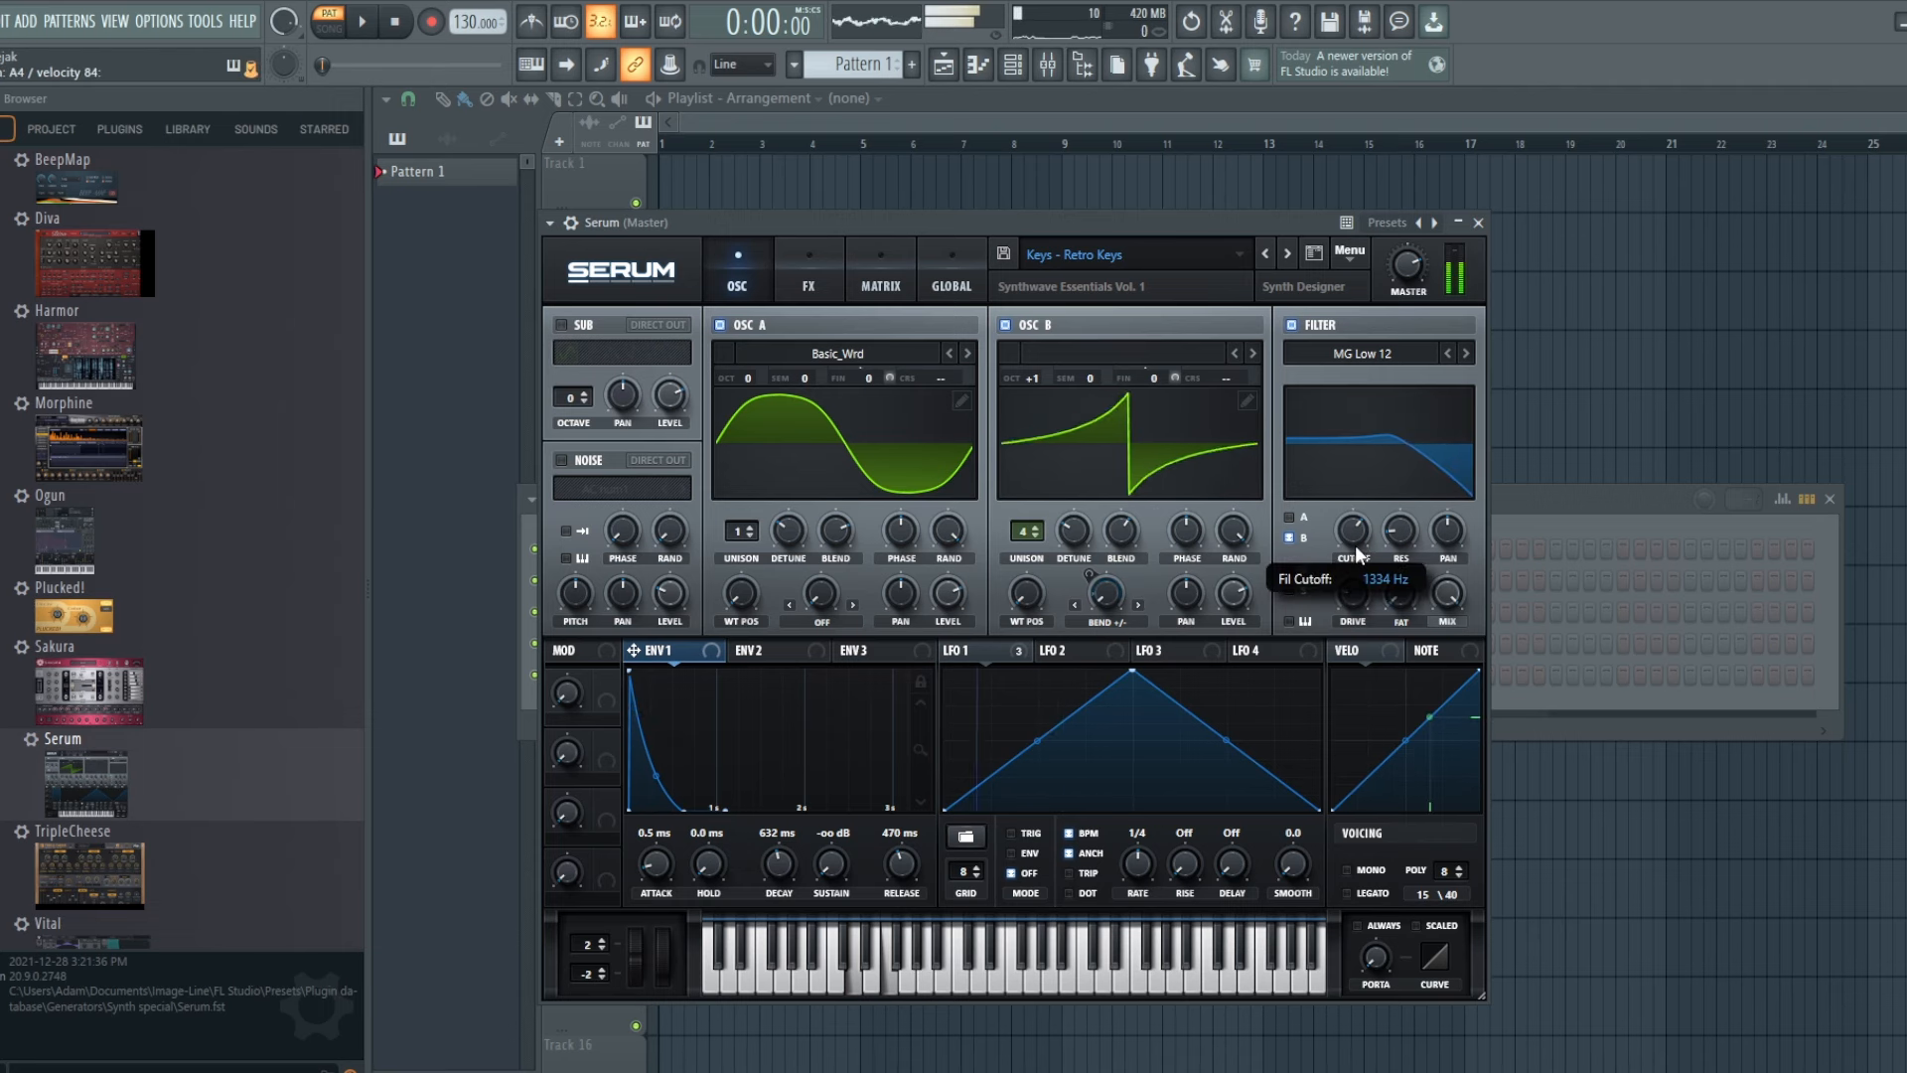
- Compare the Retro Keys sound with the distortion effect bypassed and re-enabled, and return to the oscillator view
left_click(836, 268)
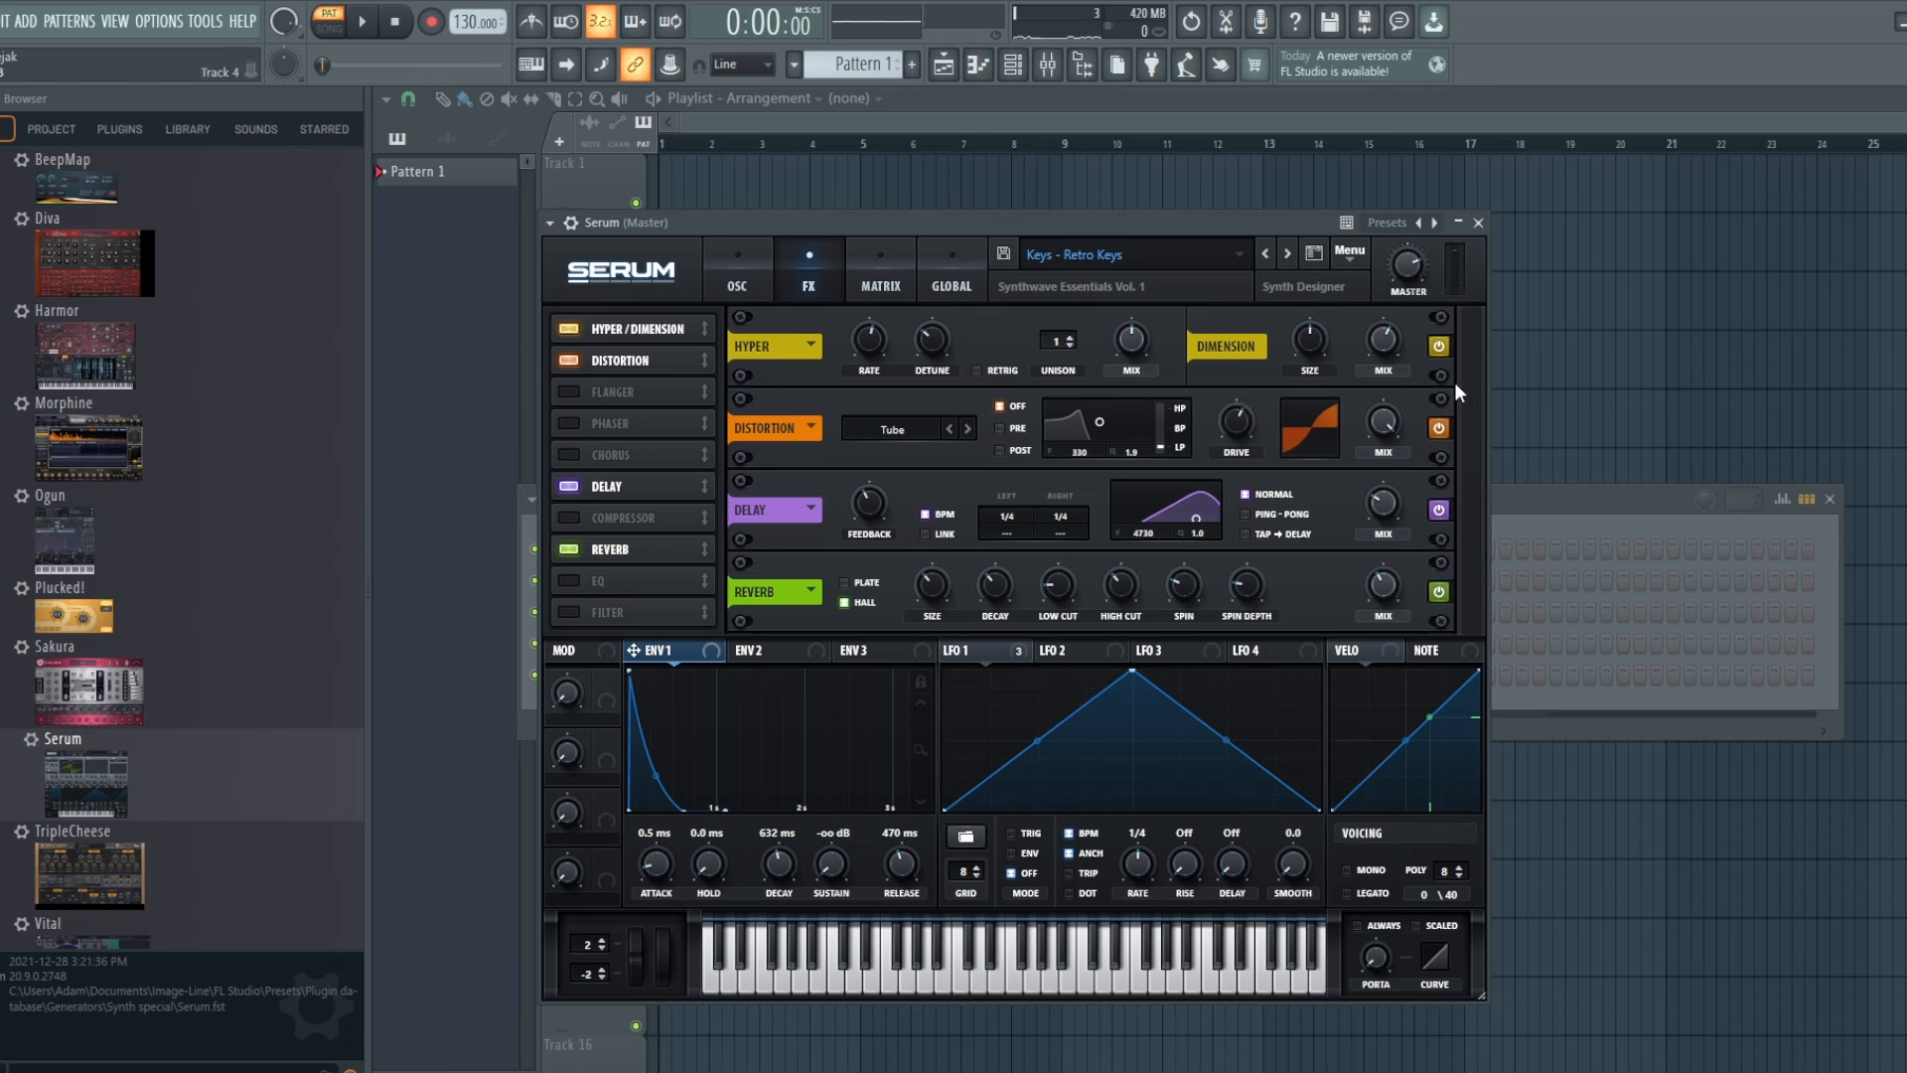
left_click(1438, 427)
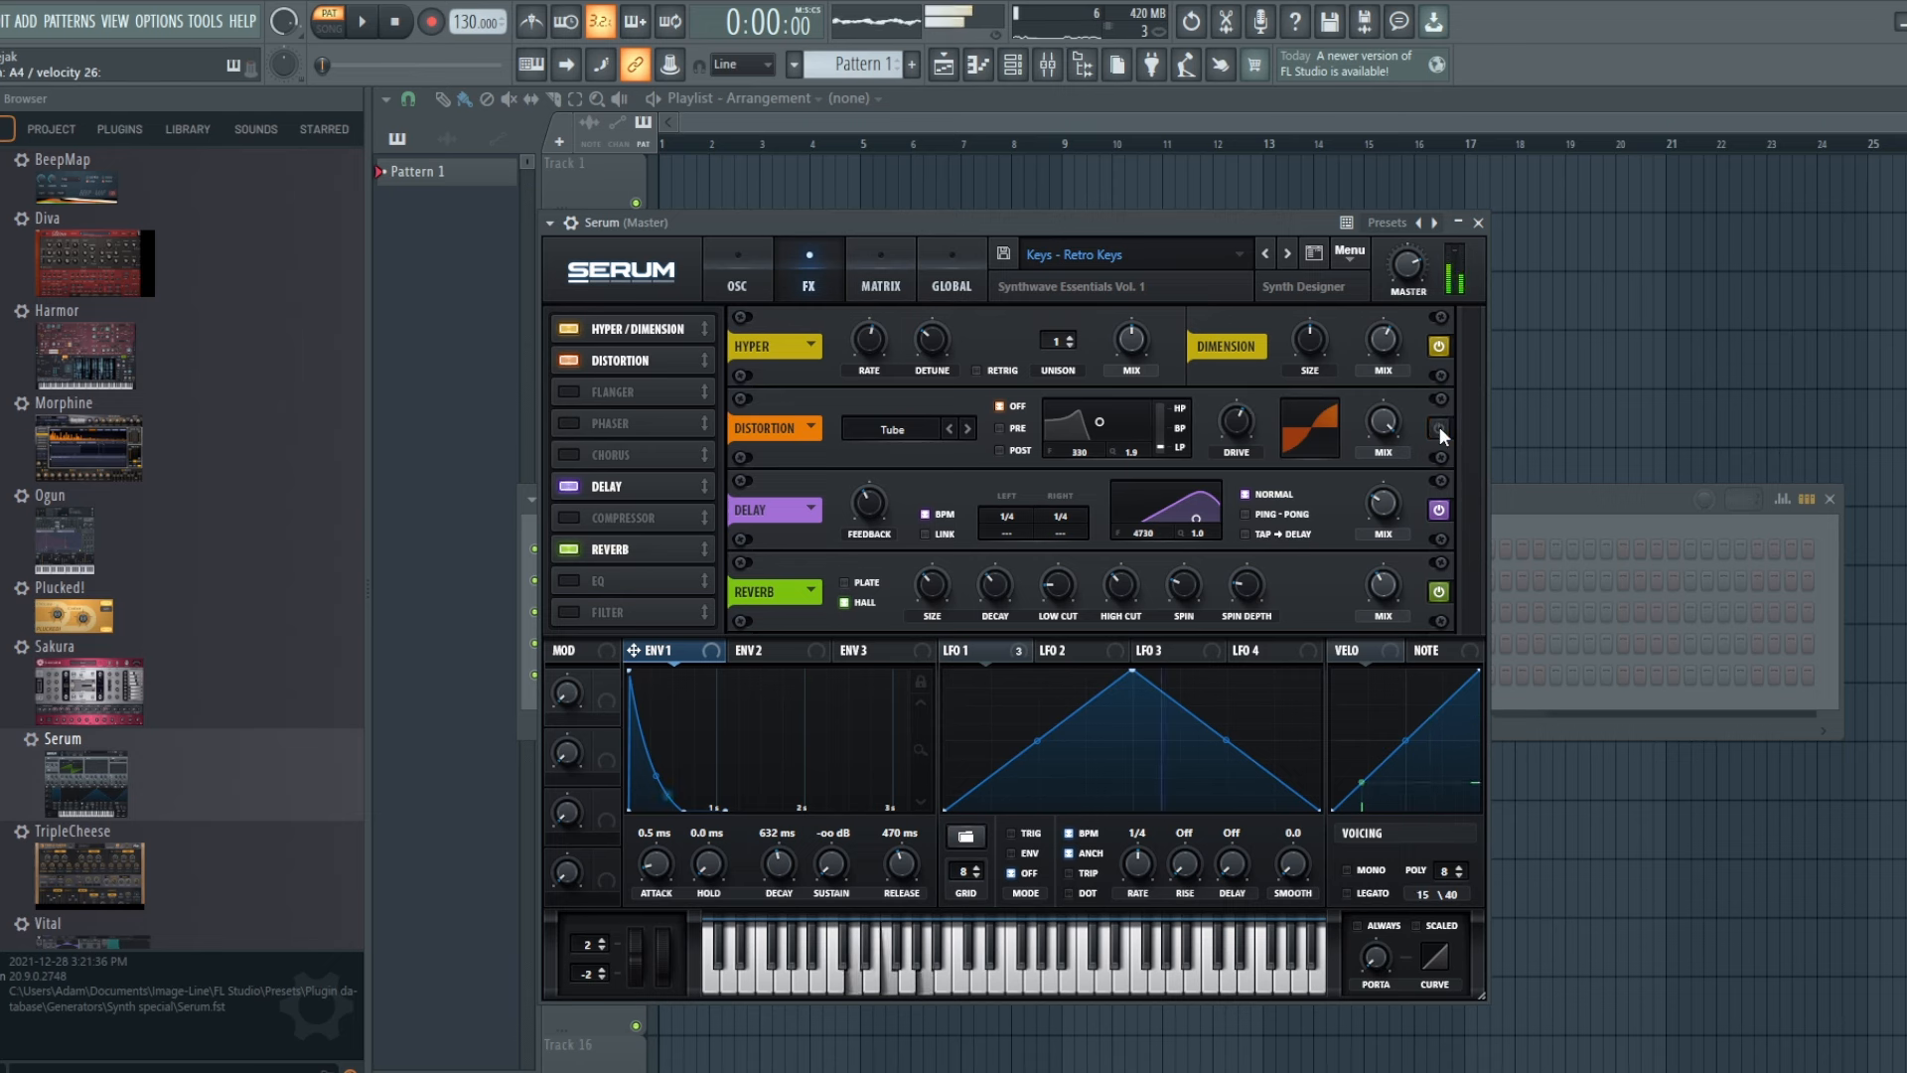
left_click(1438, 427)
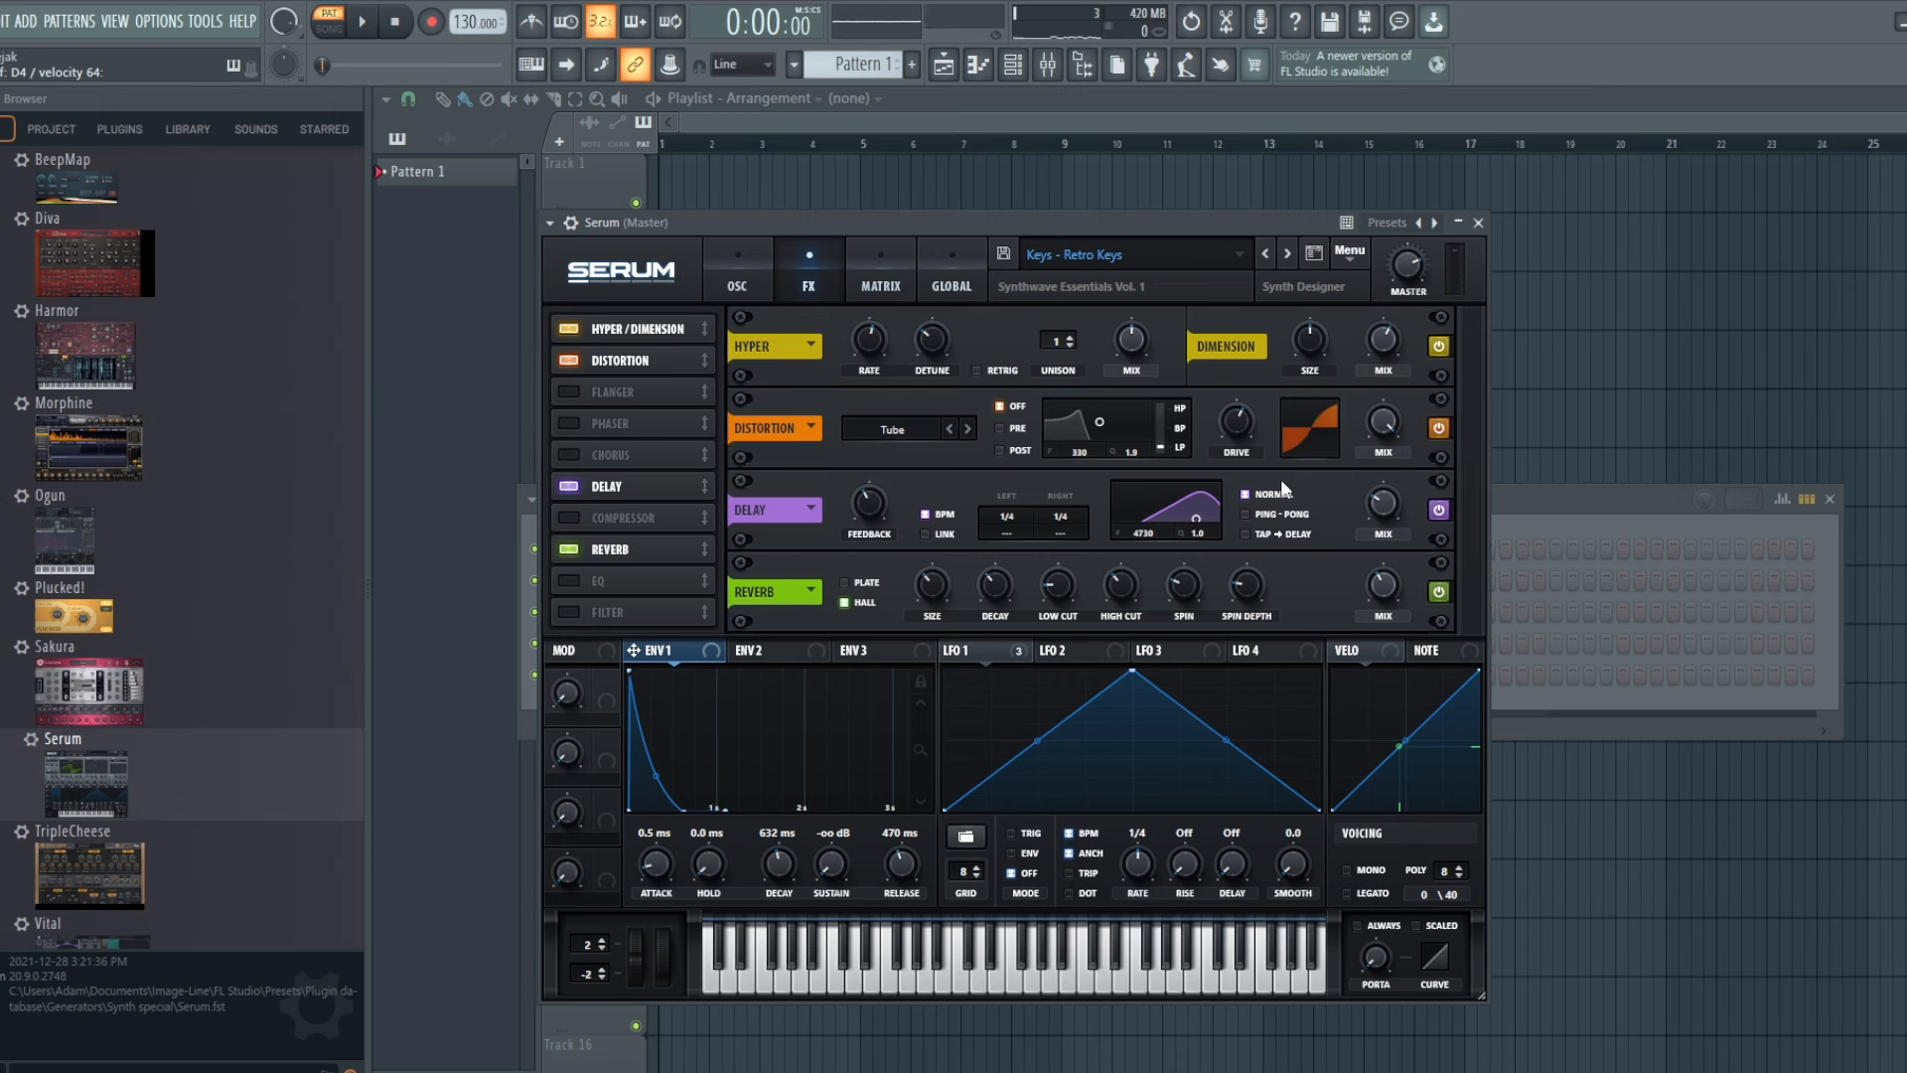
left_click(739, 286)
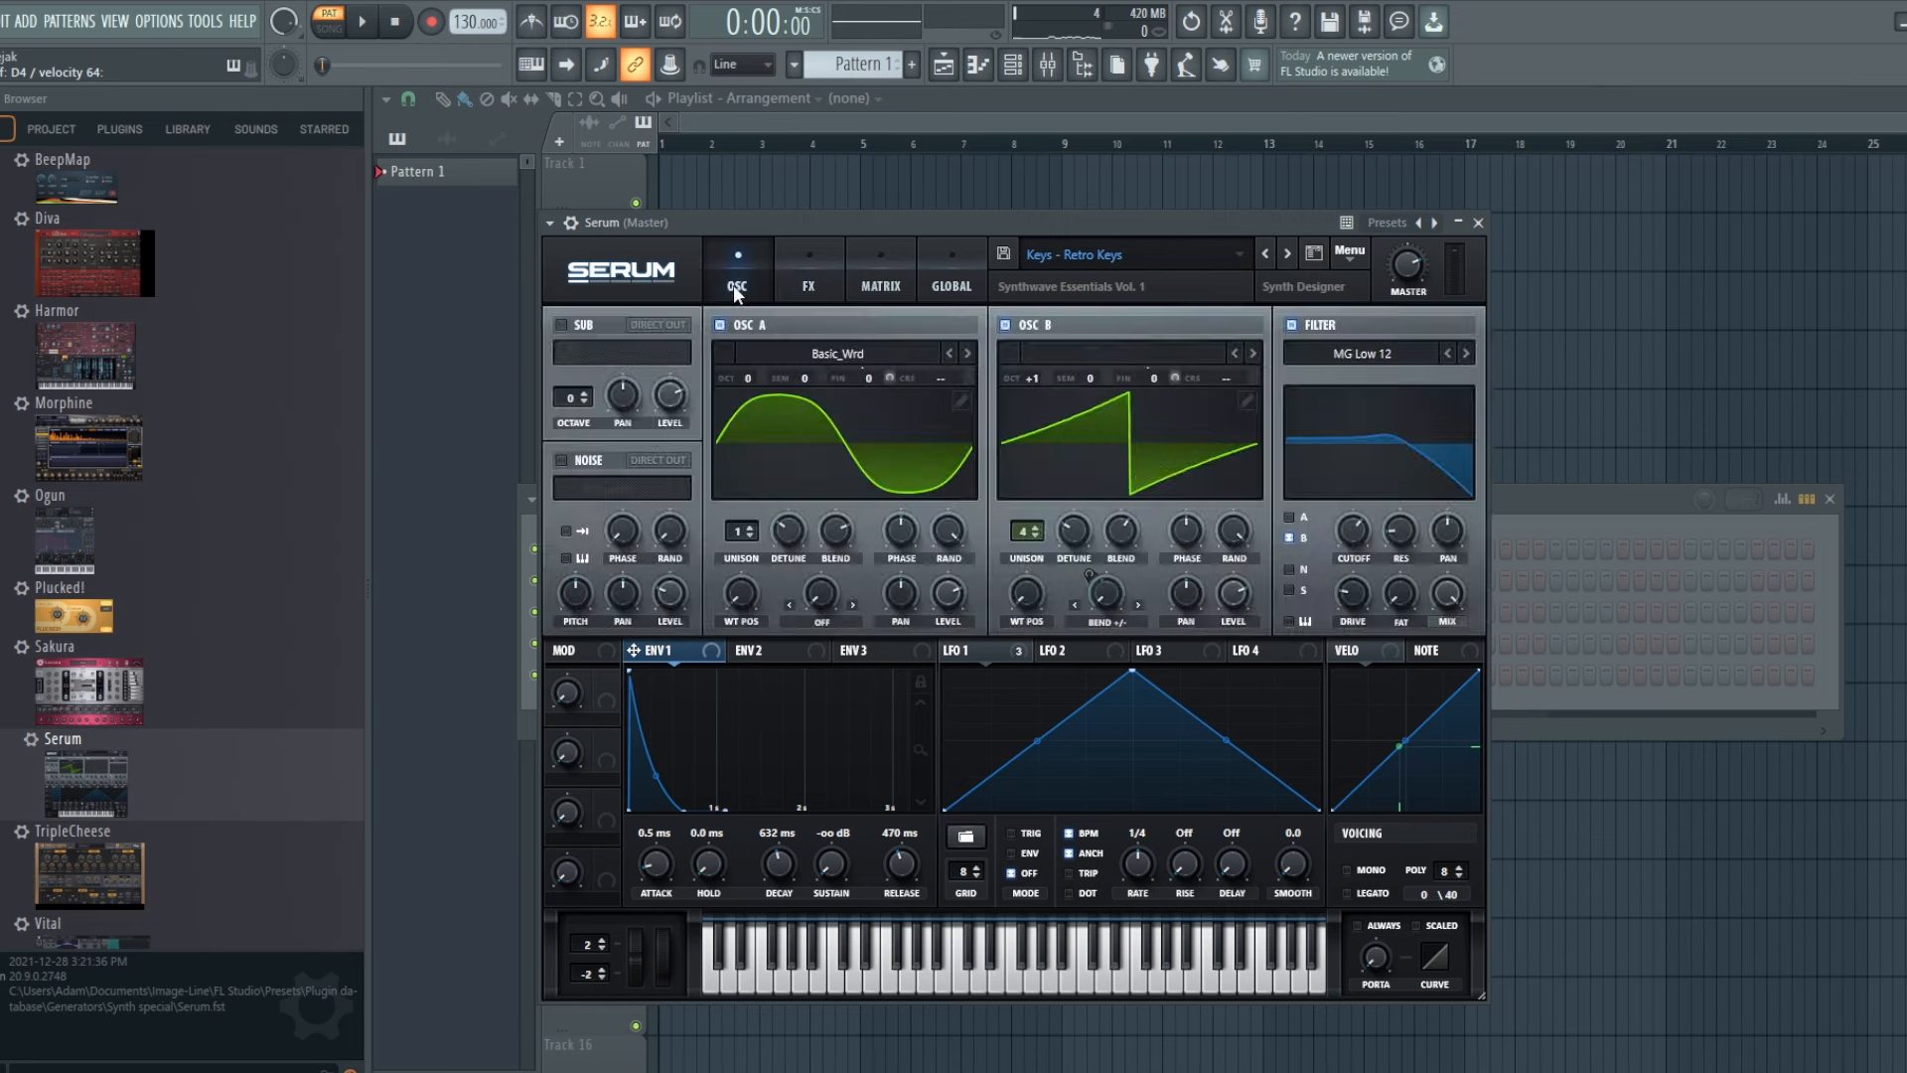
- Sweep the filter cutoff up to about 16744 Hz and back down to audition the brightness of Retro Keys
mouse_move(1354, 534)
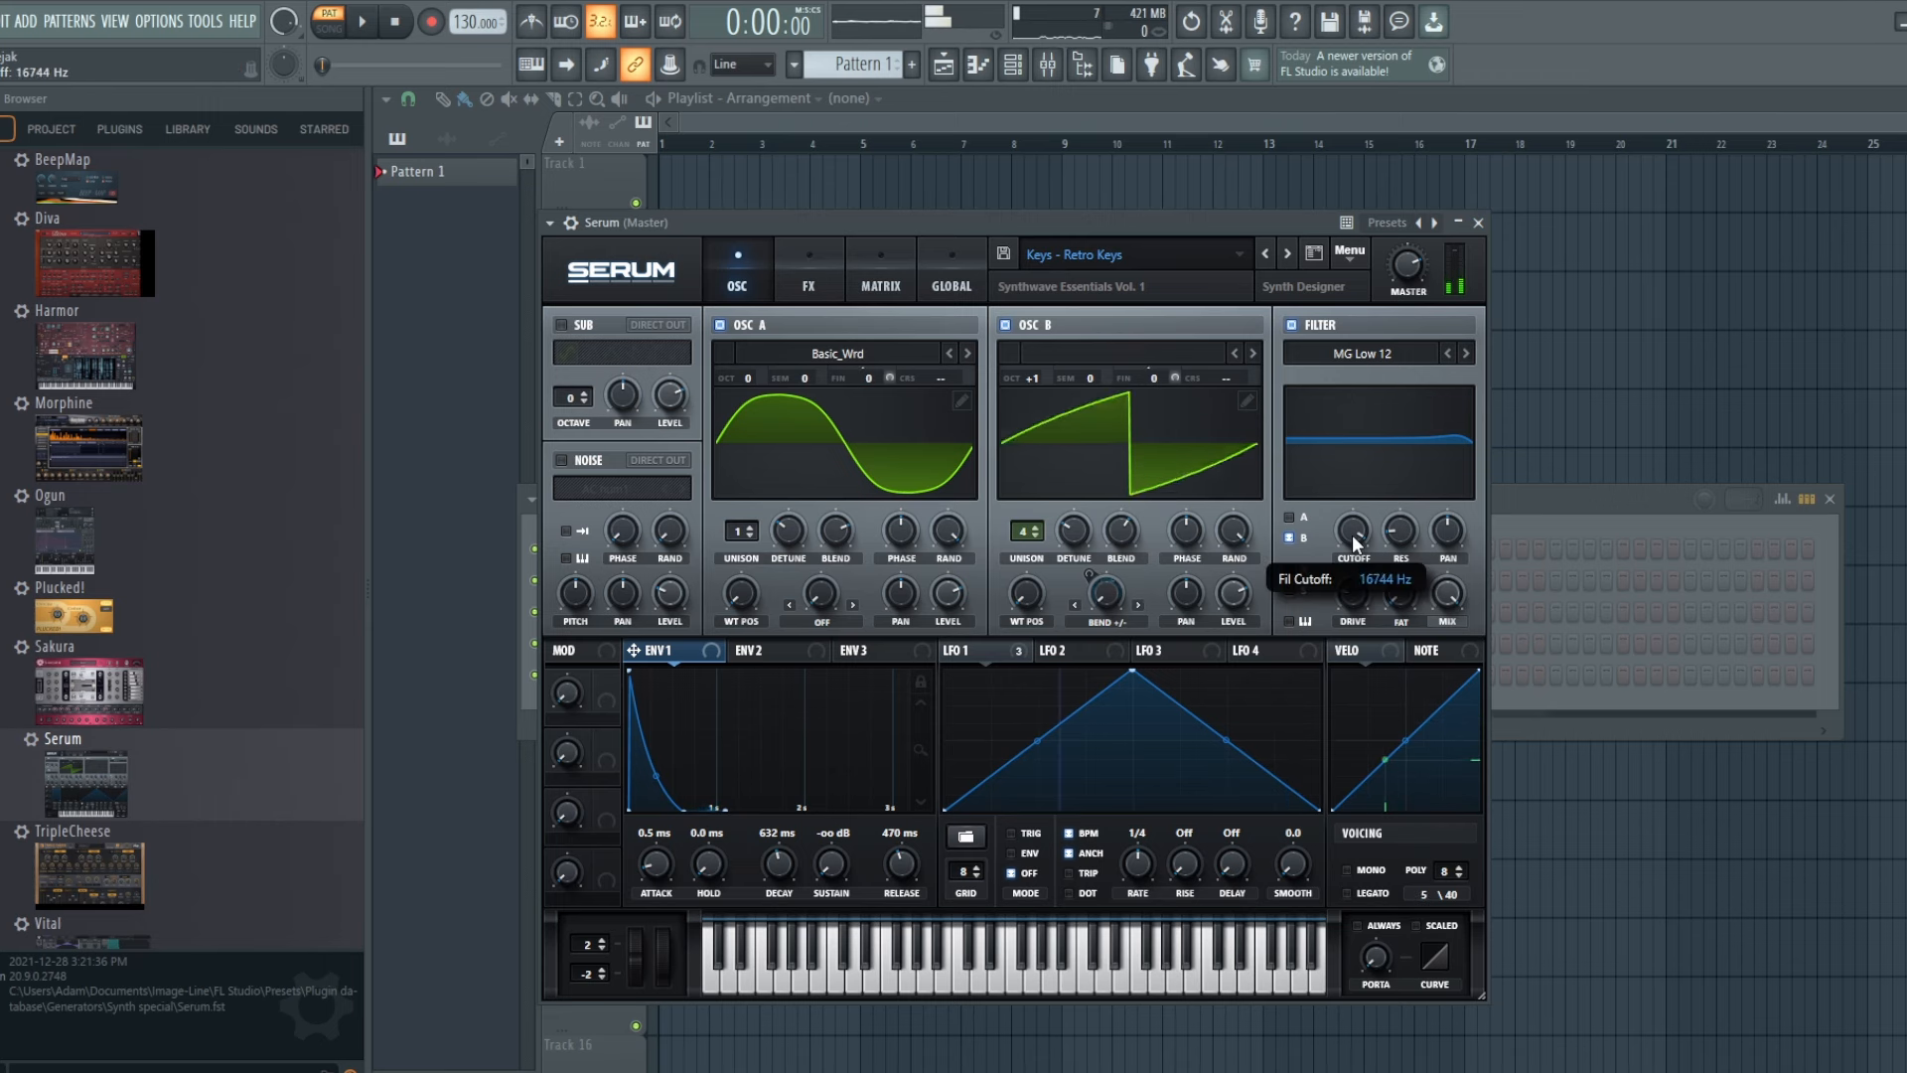
left_click_drag(1351, 534, 1345, 595)
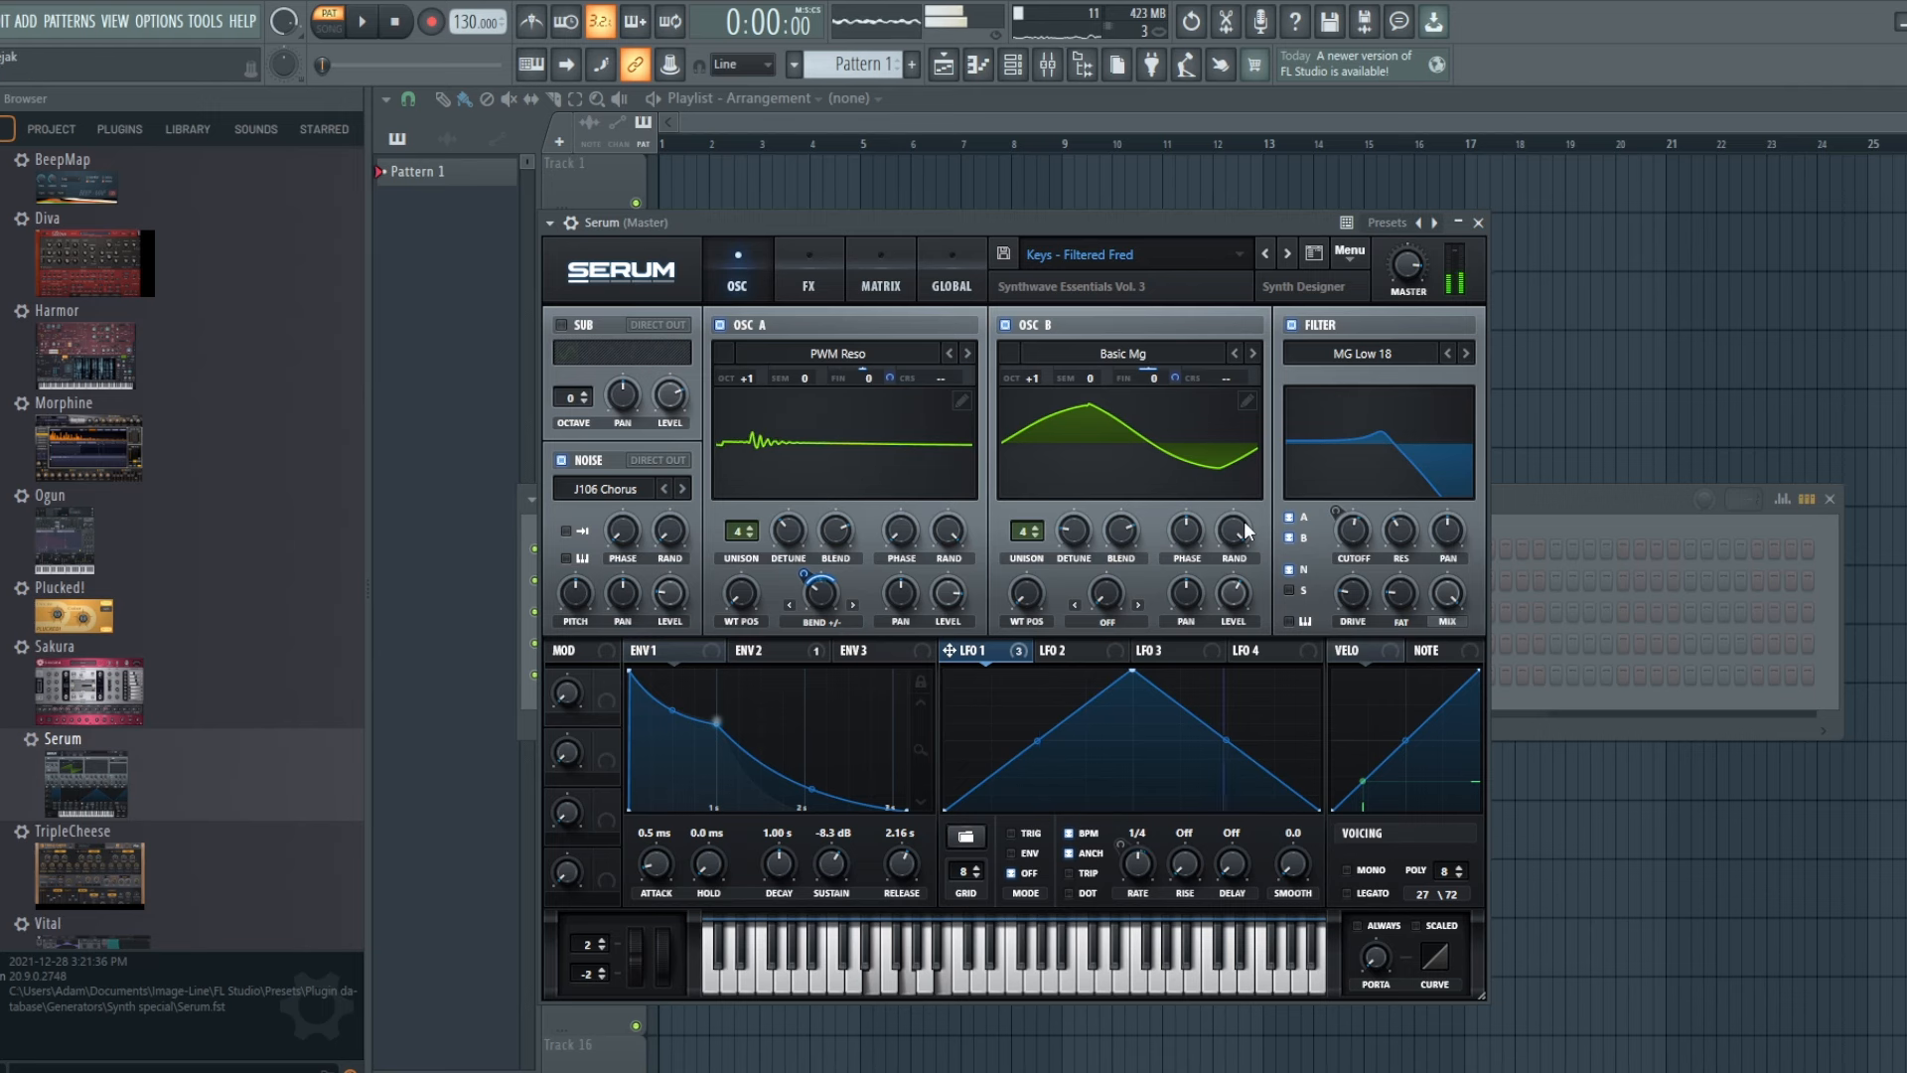
- Inspect Envelope 2 and the effects chain of the Keys - Filtered Fred preset, and return to the oscillator view
left_click(793, 649)
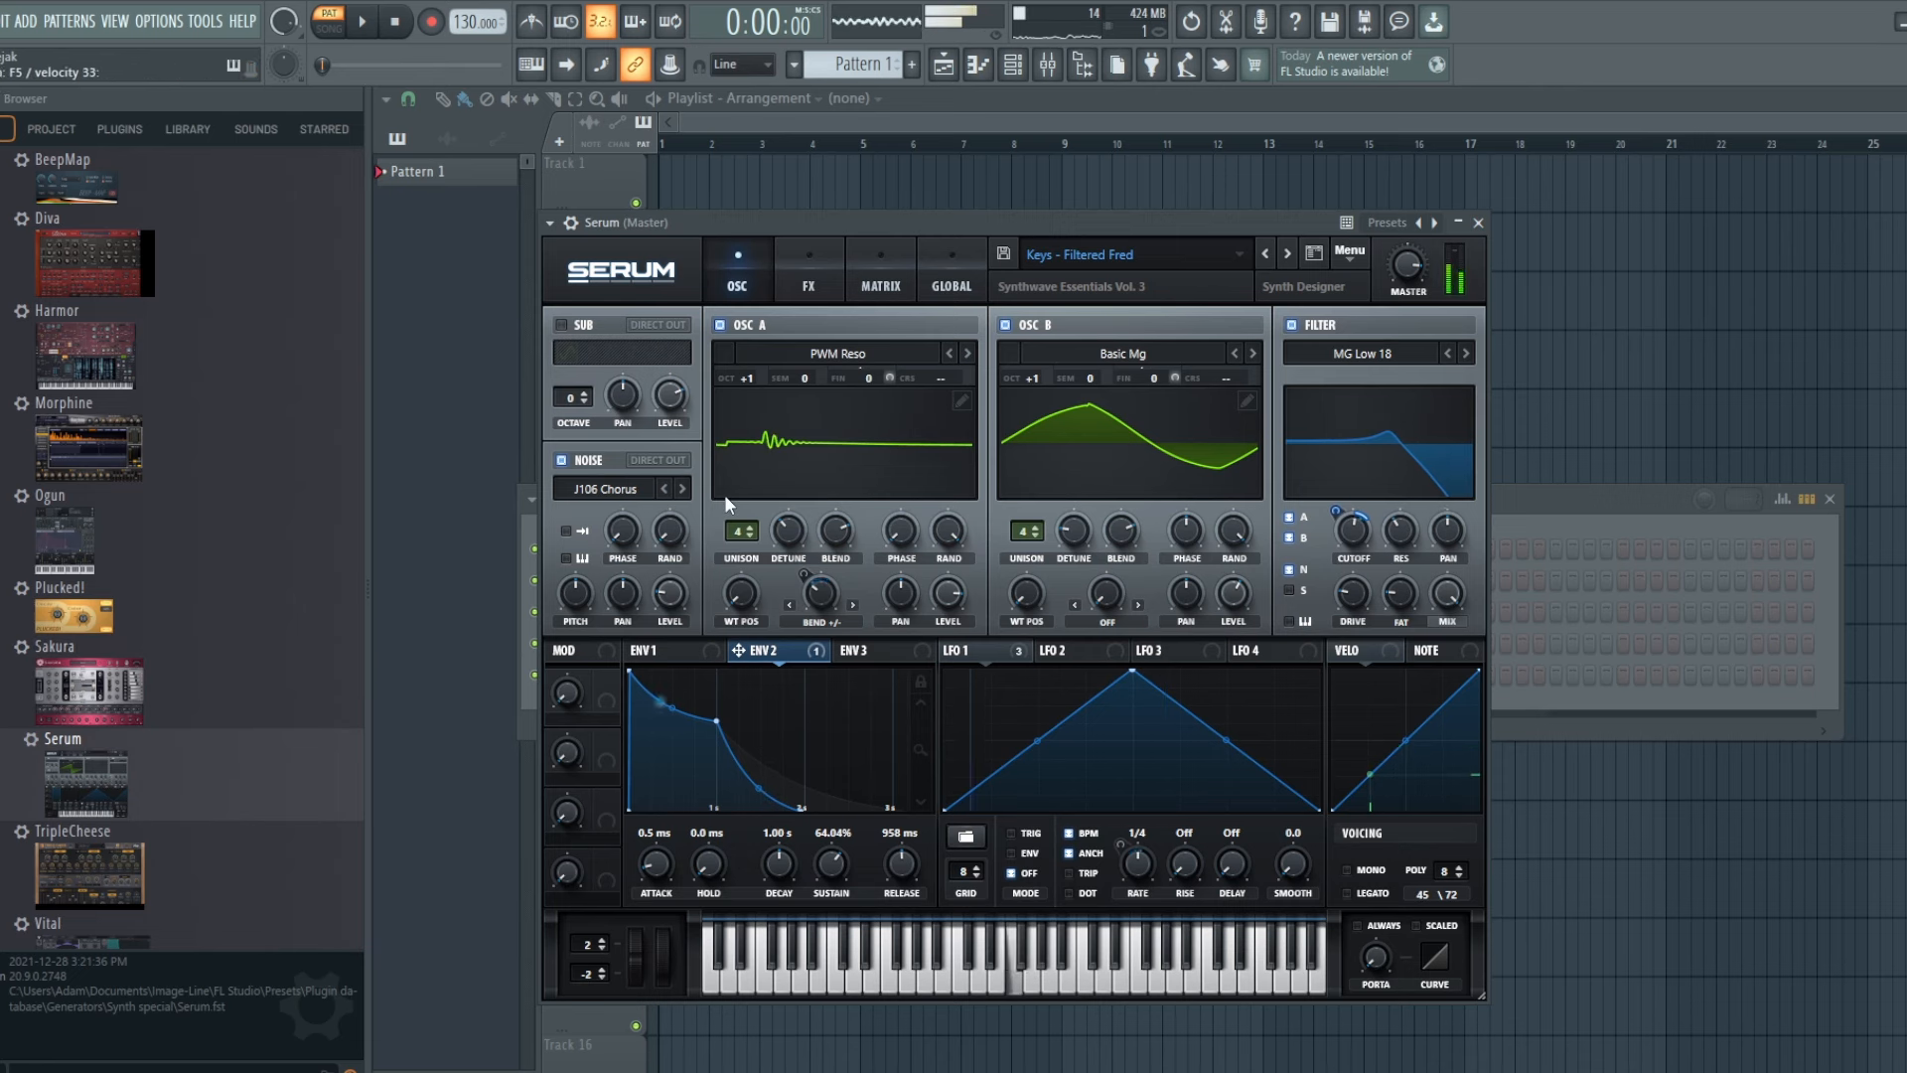
left_click(808, 281)
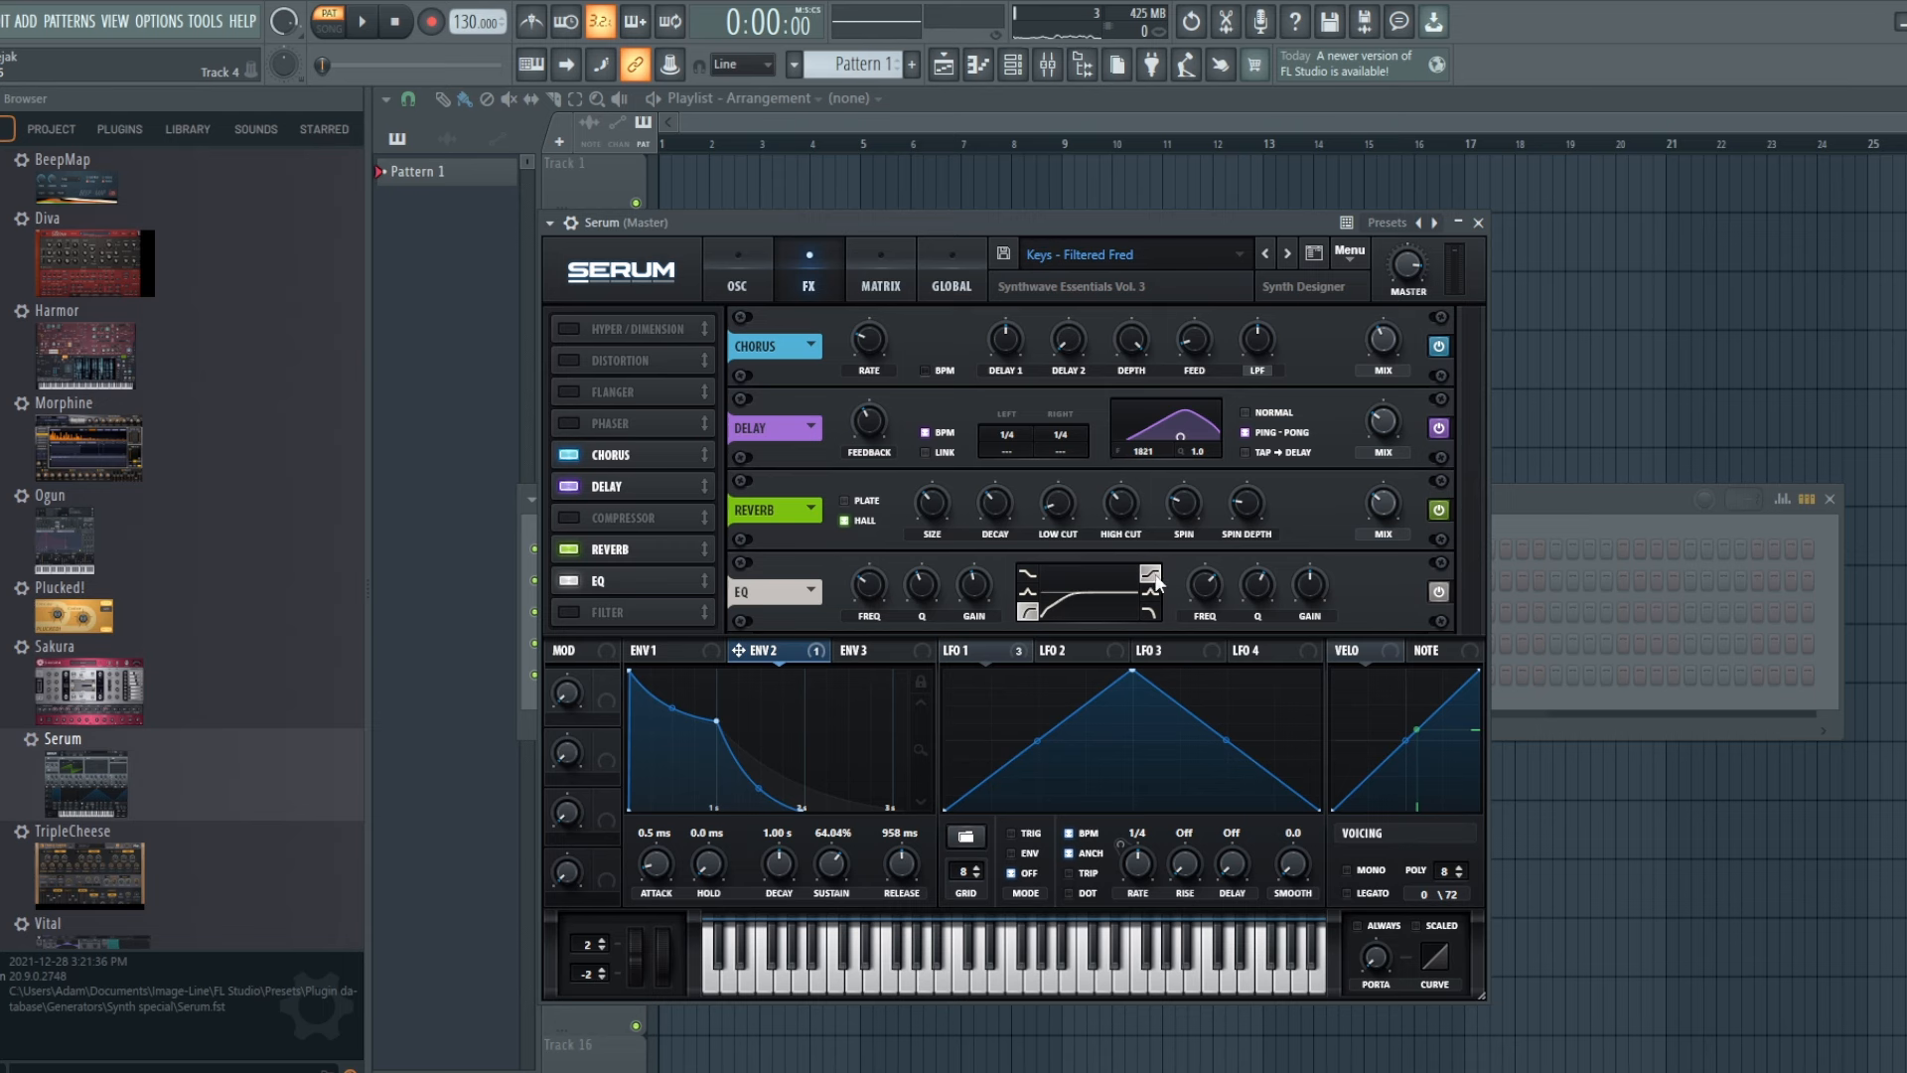
left_click(741, 256)
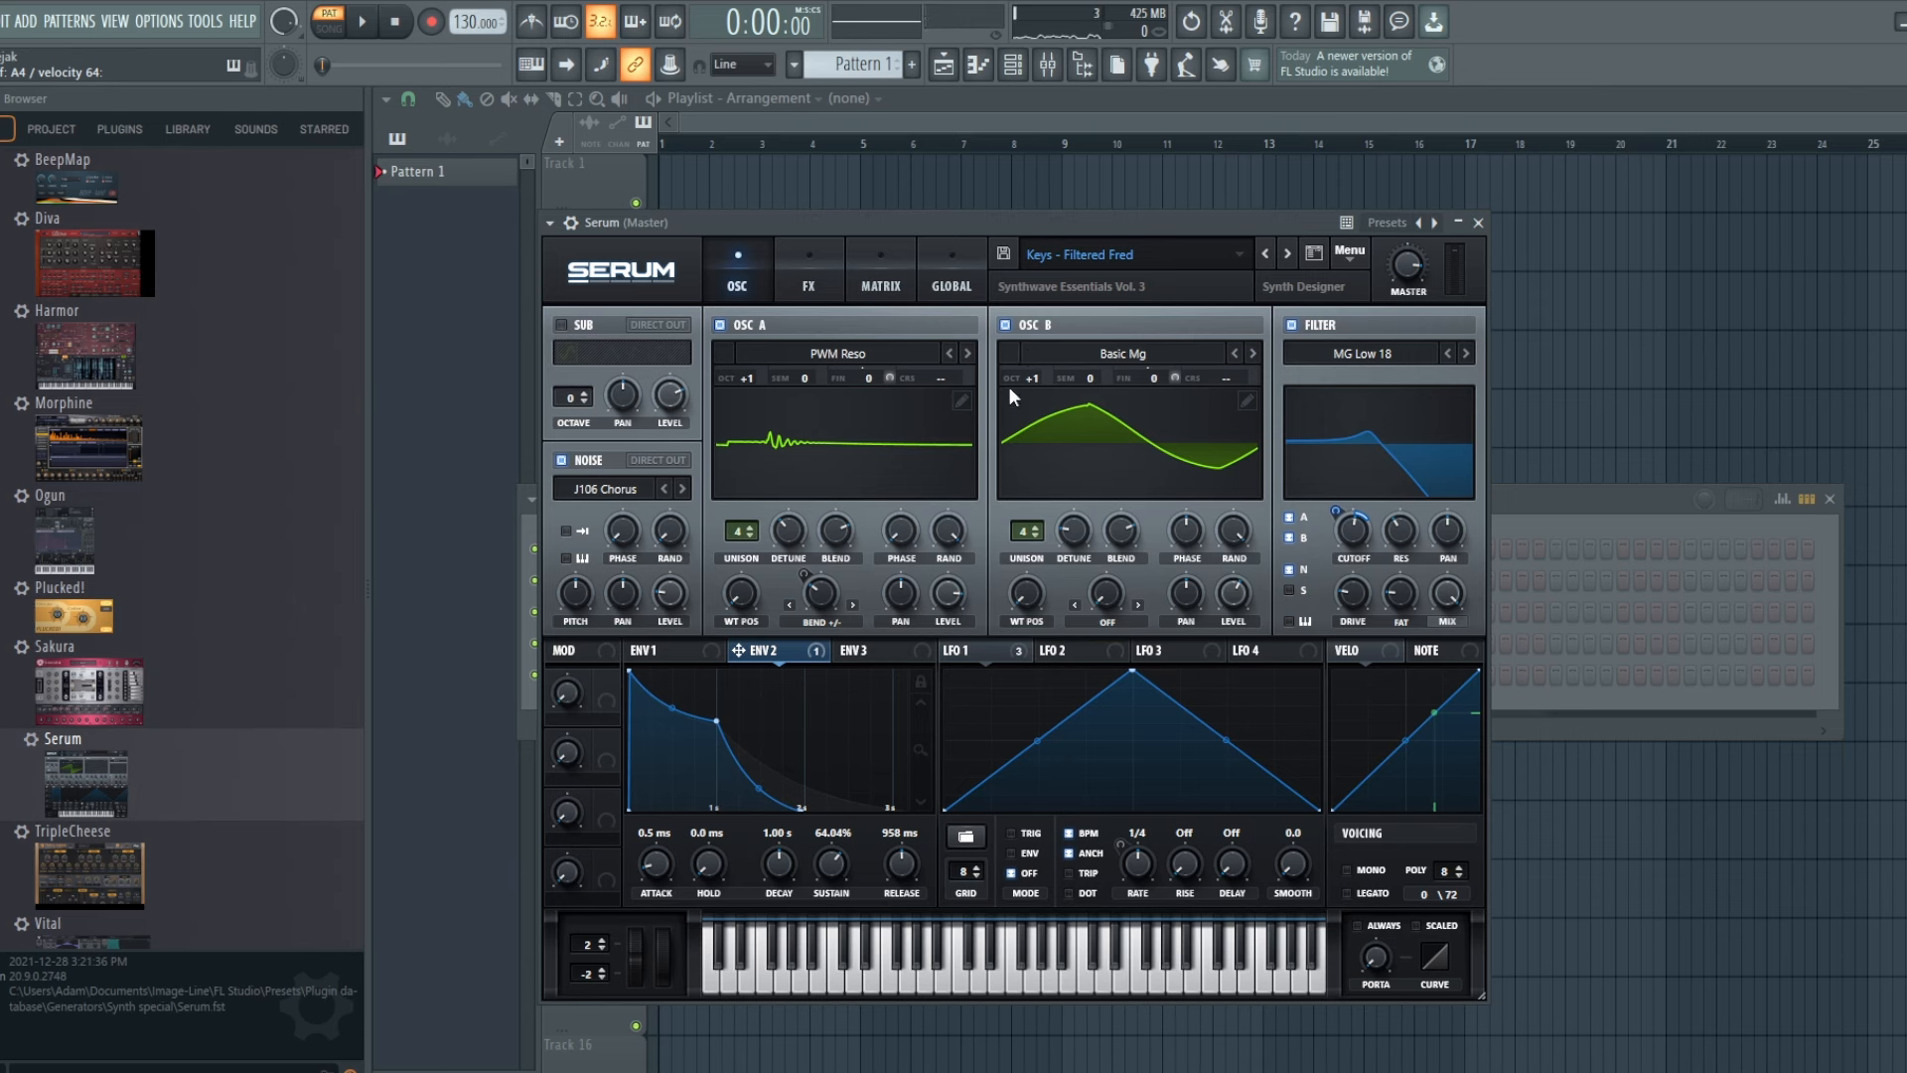
- Audition the Filtered Fred layers by switching oscillator A, oscillator B and the noise oscillator off and back on
left_click(720, 324)
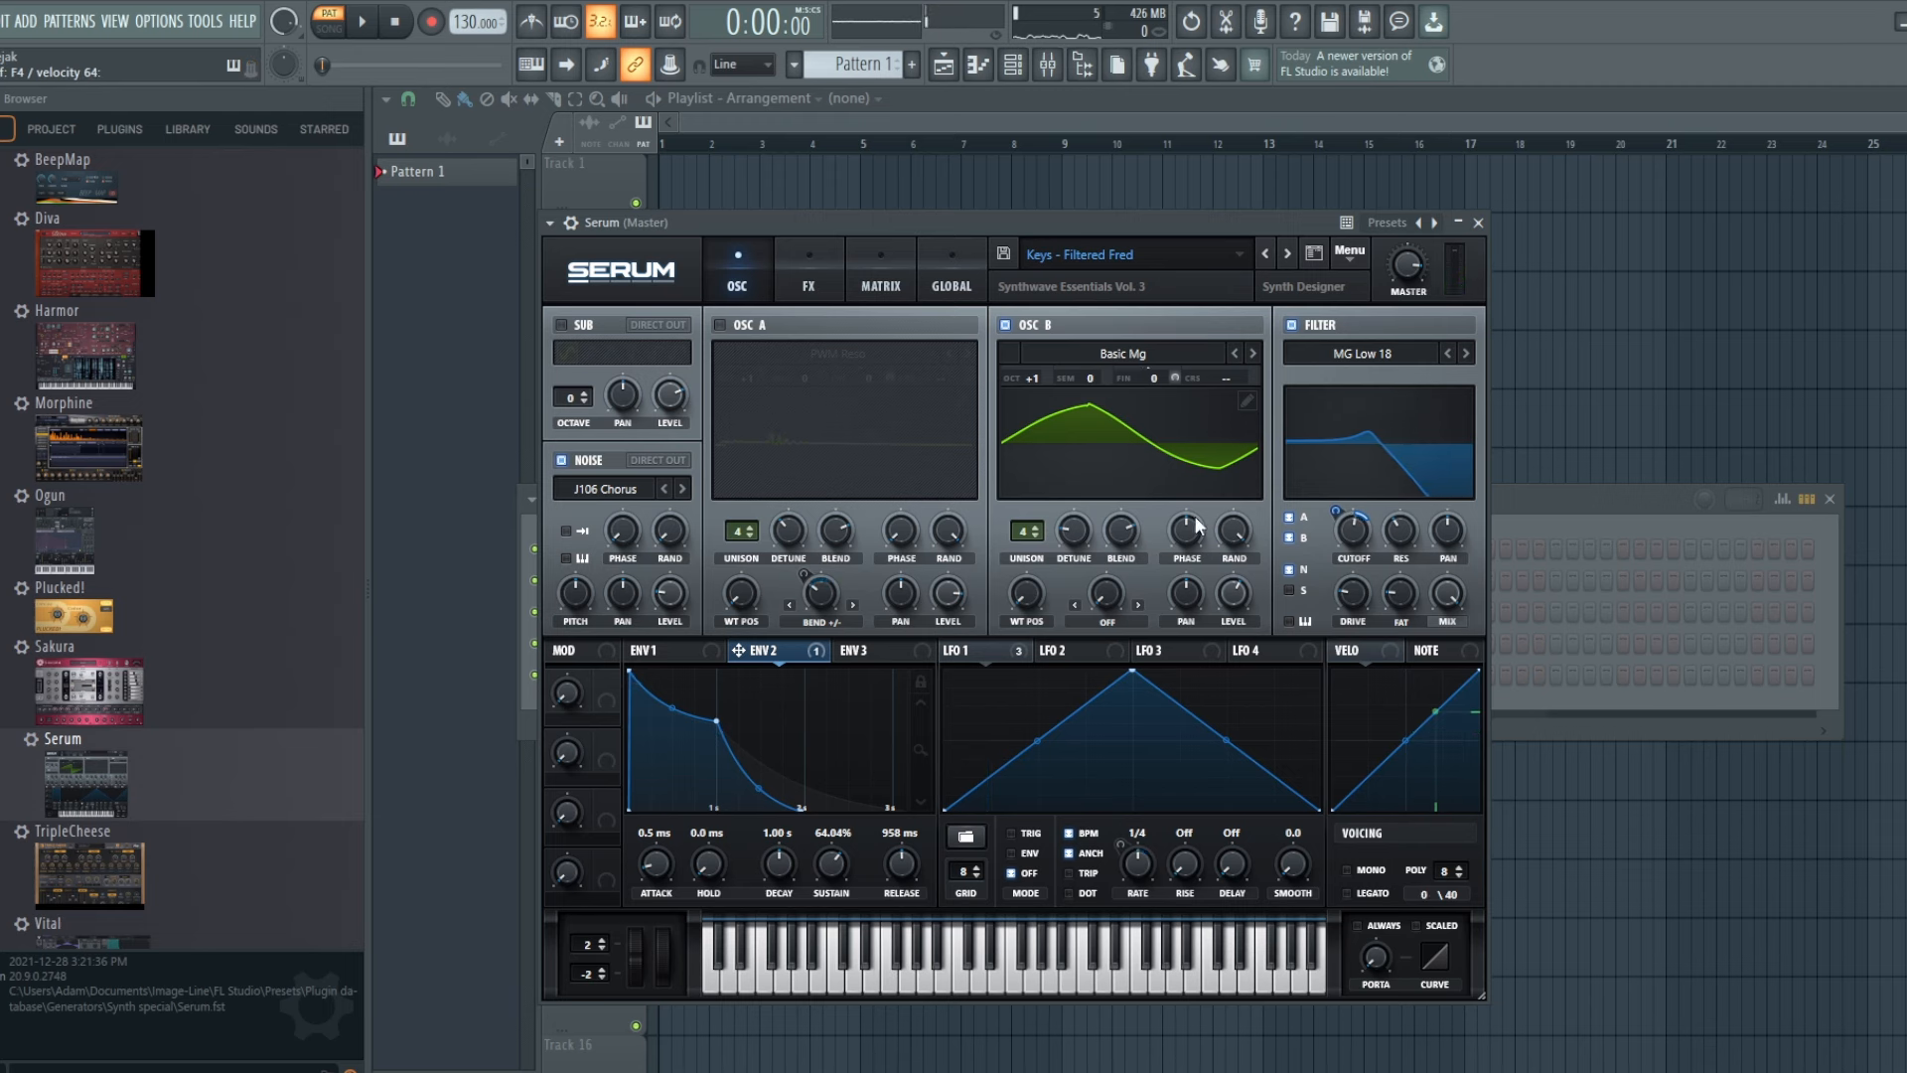
left_click(718, 325)
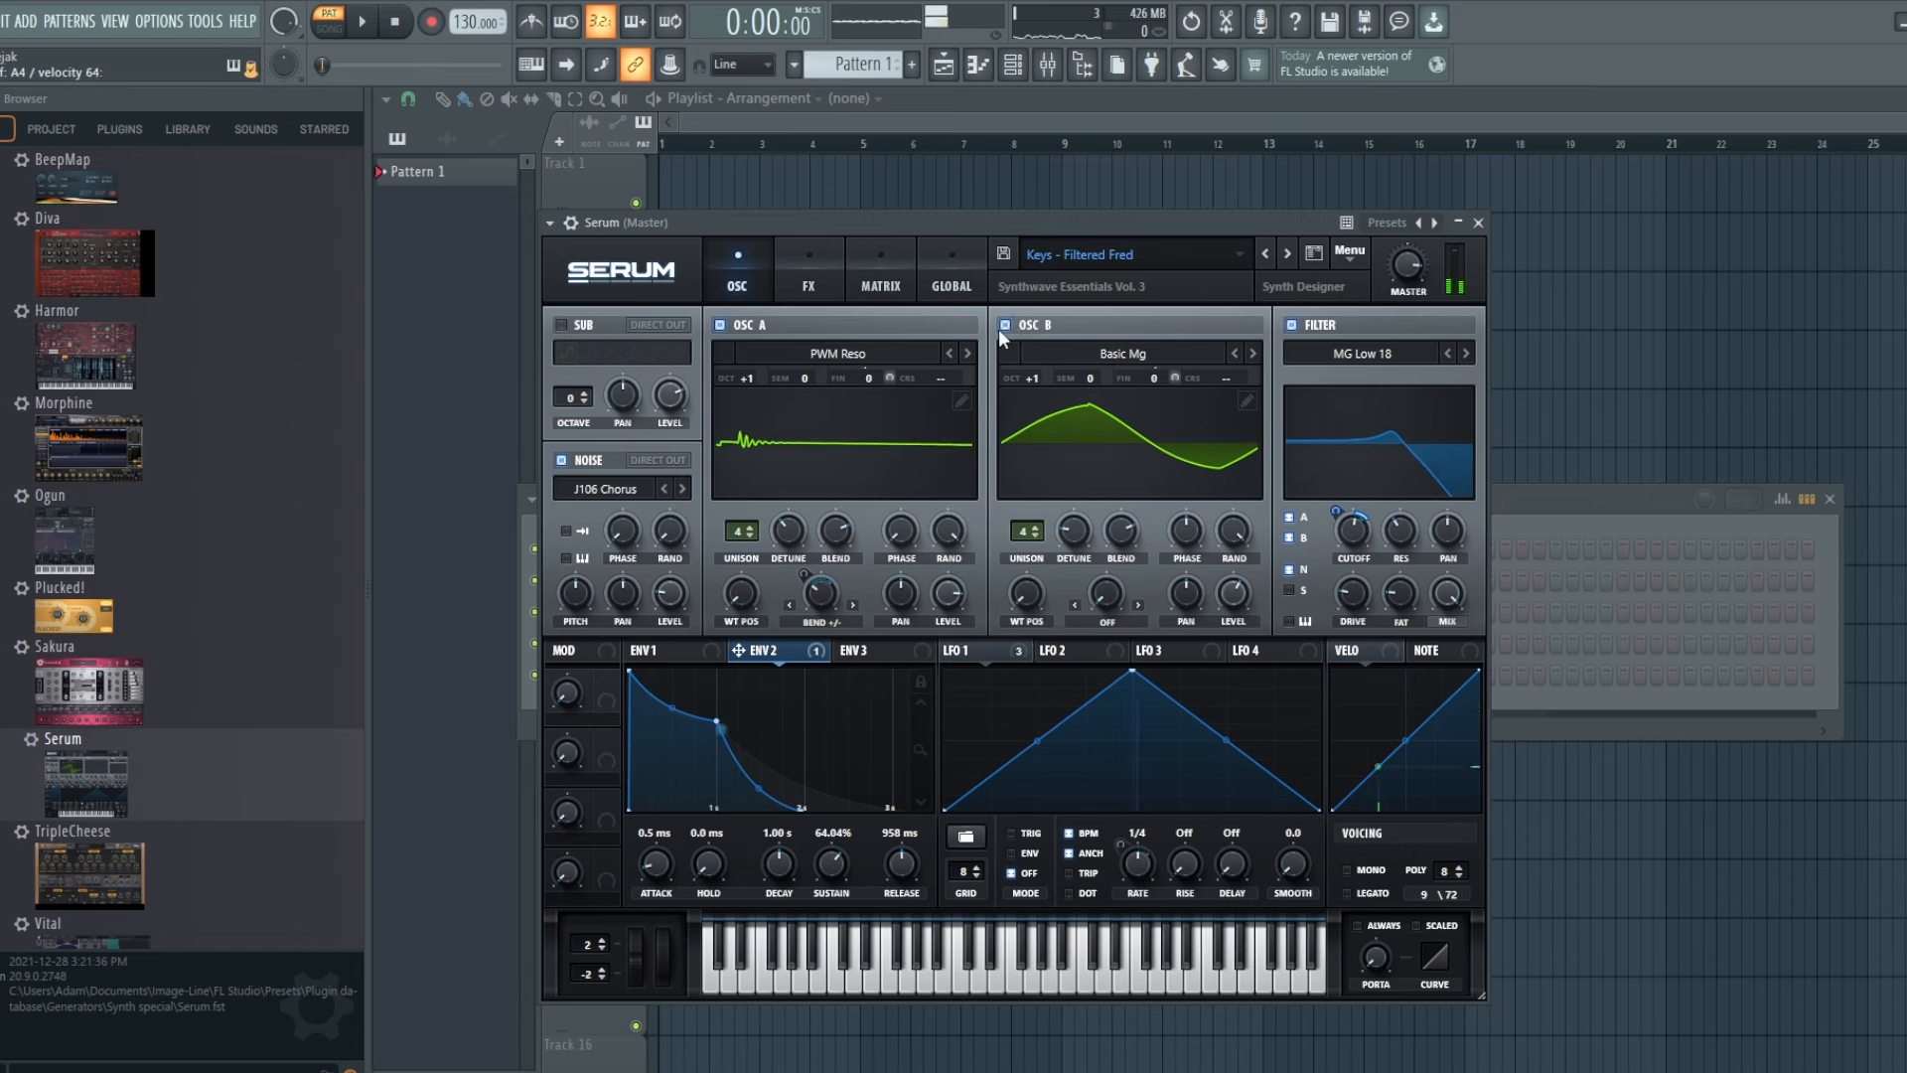
left_click(1004, 325)
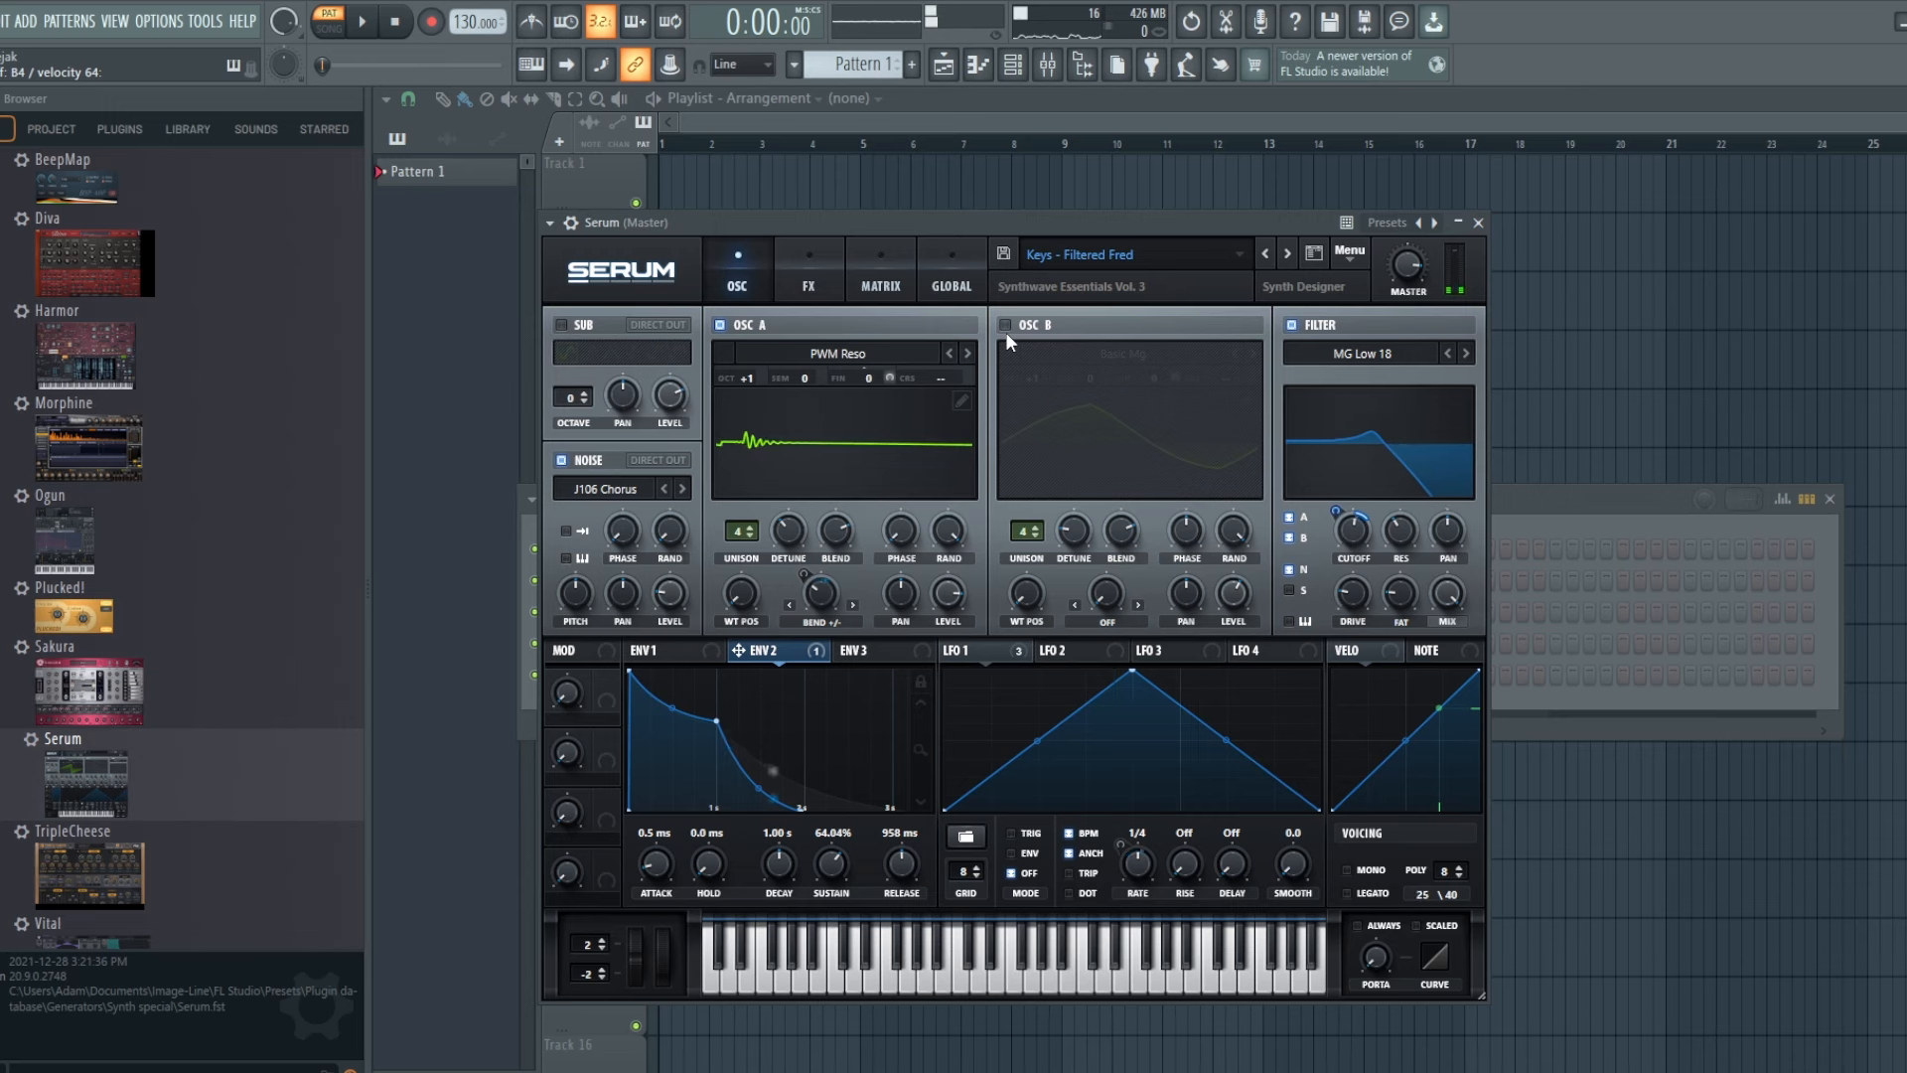
left_click(562, 461)
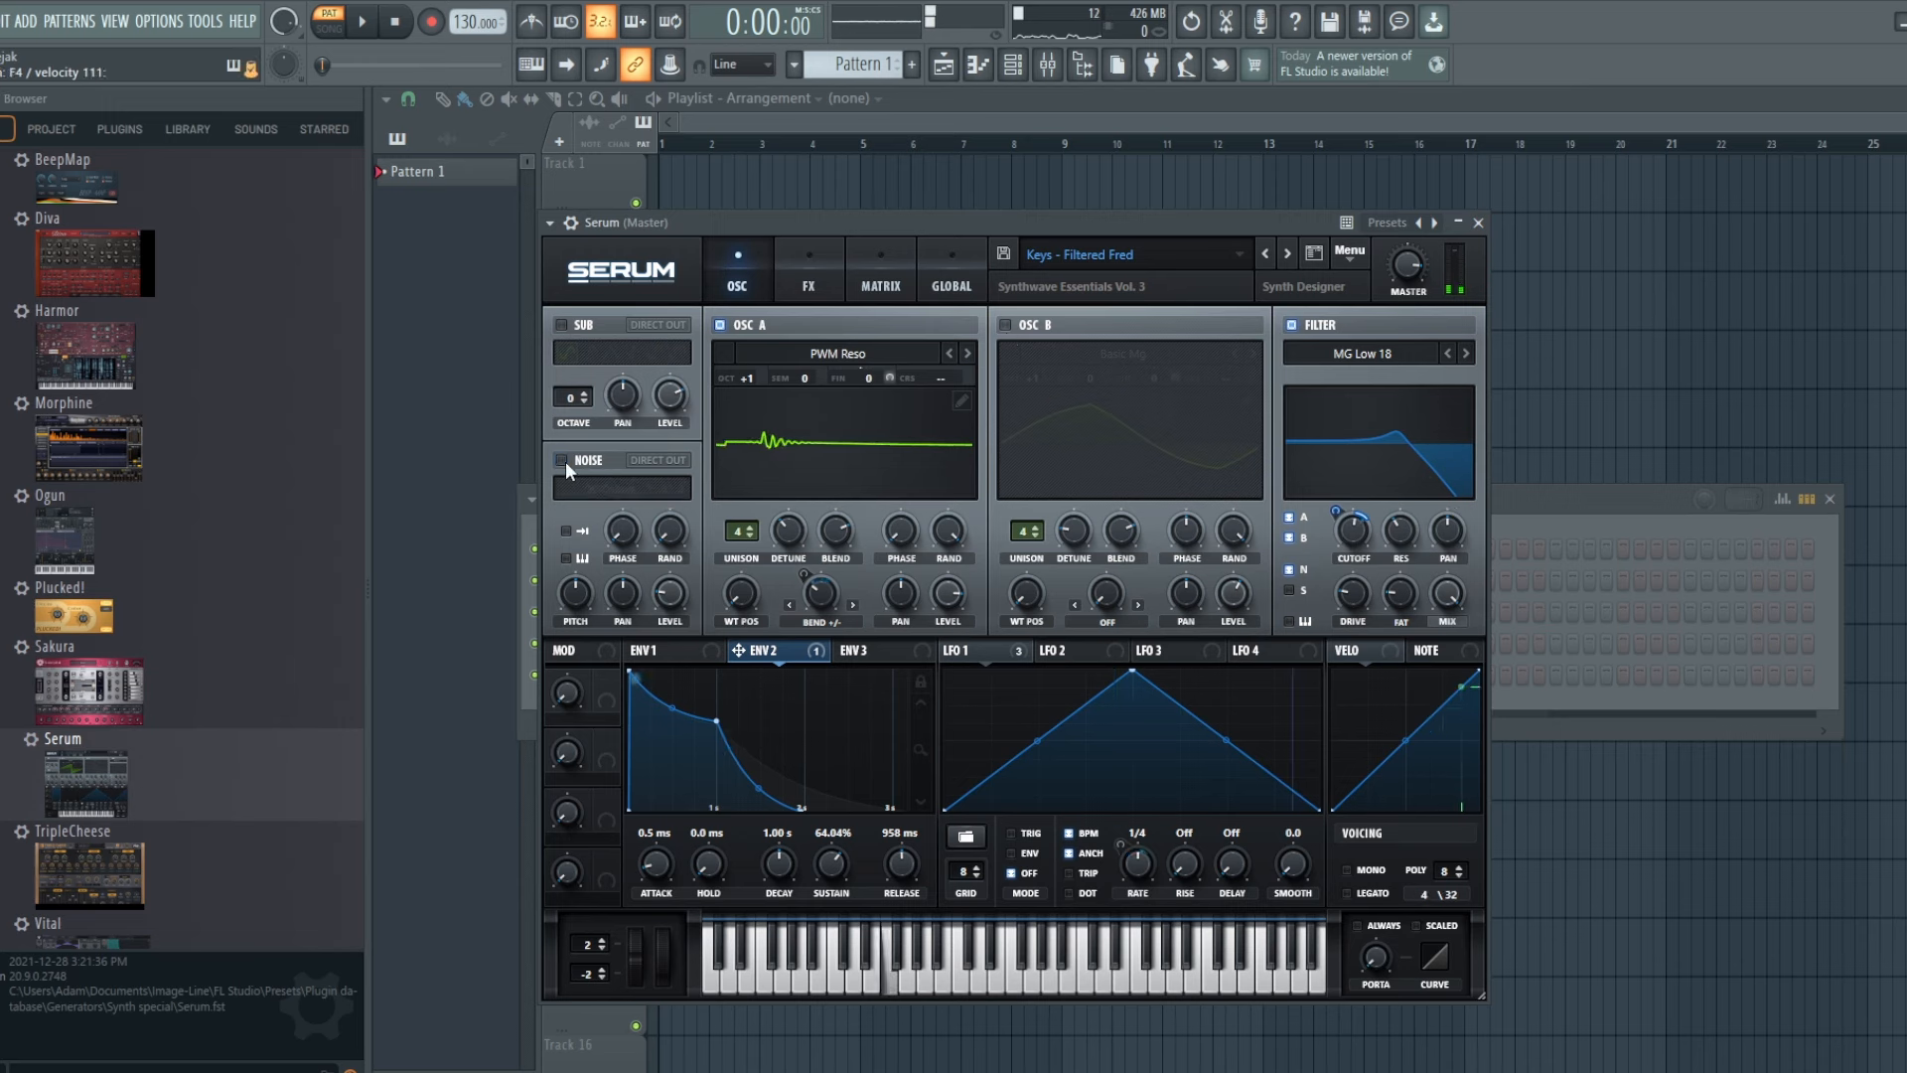
left_click(563, 461)
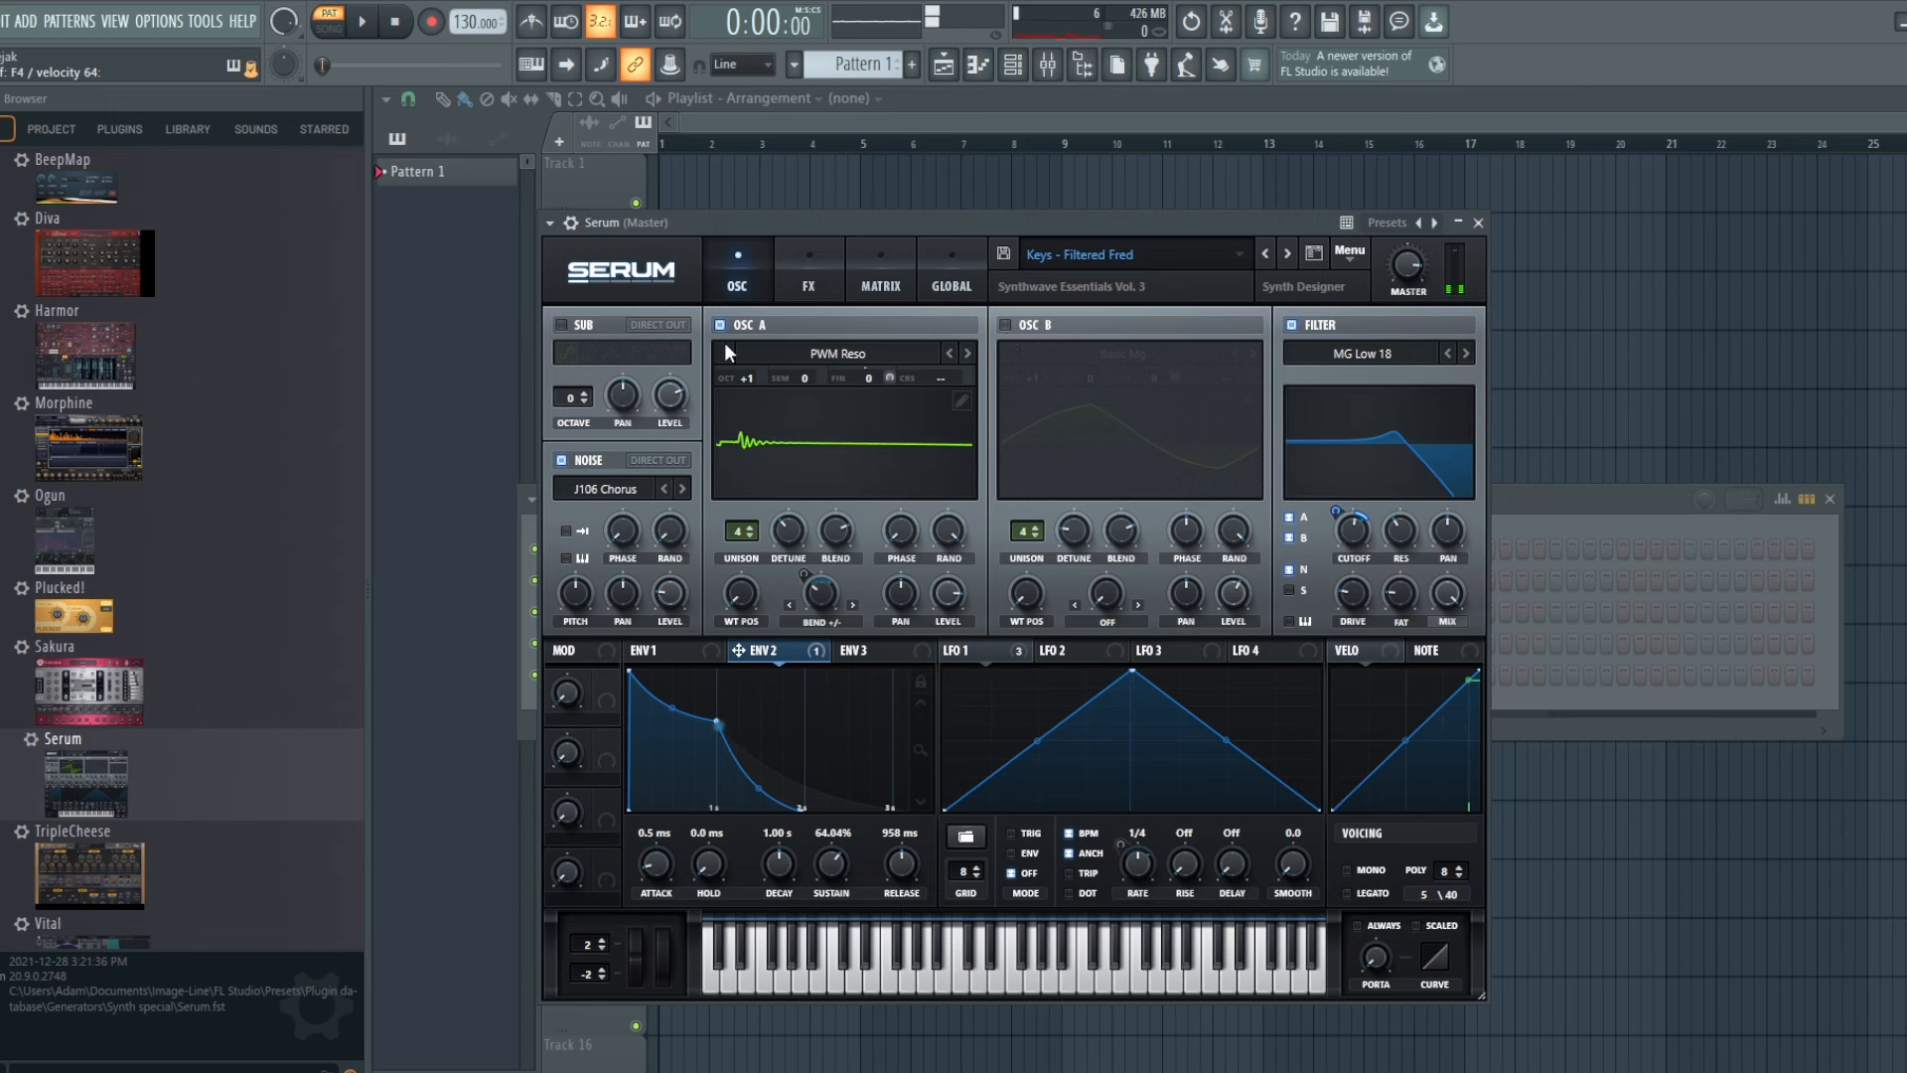
left_click(1009, 324)
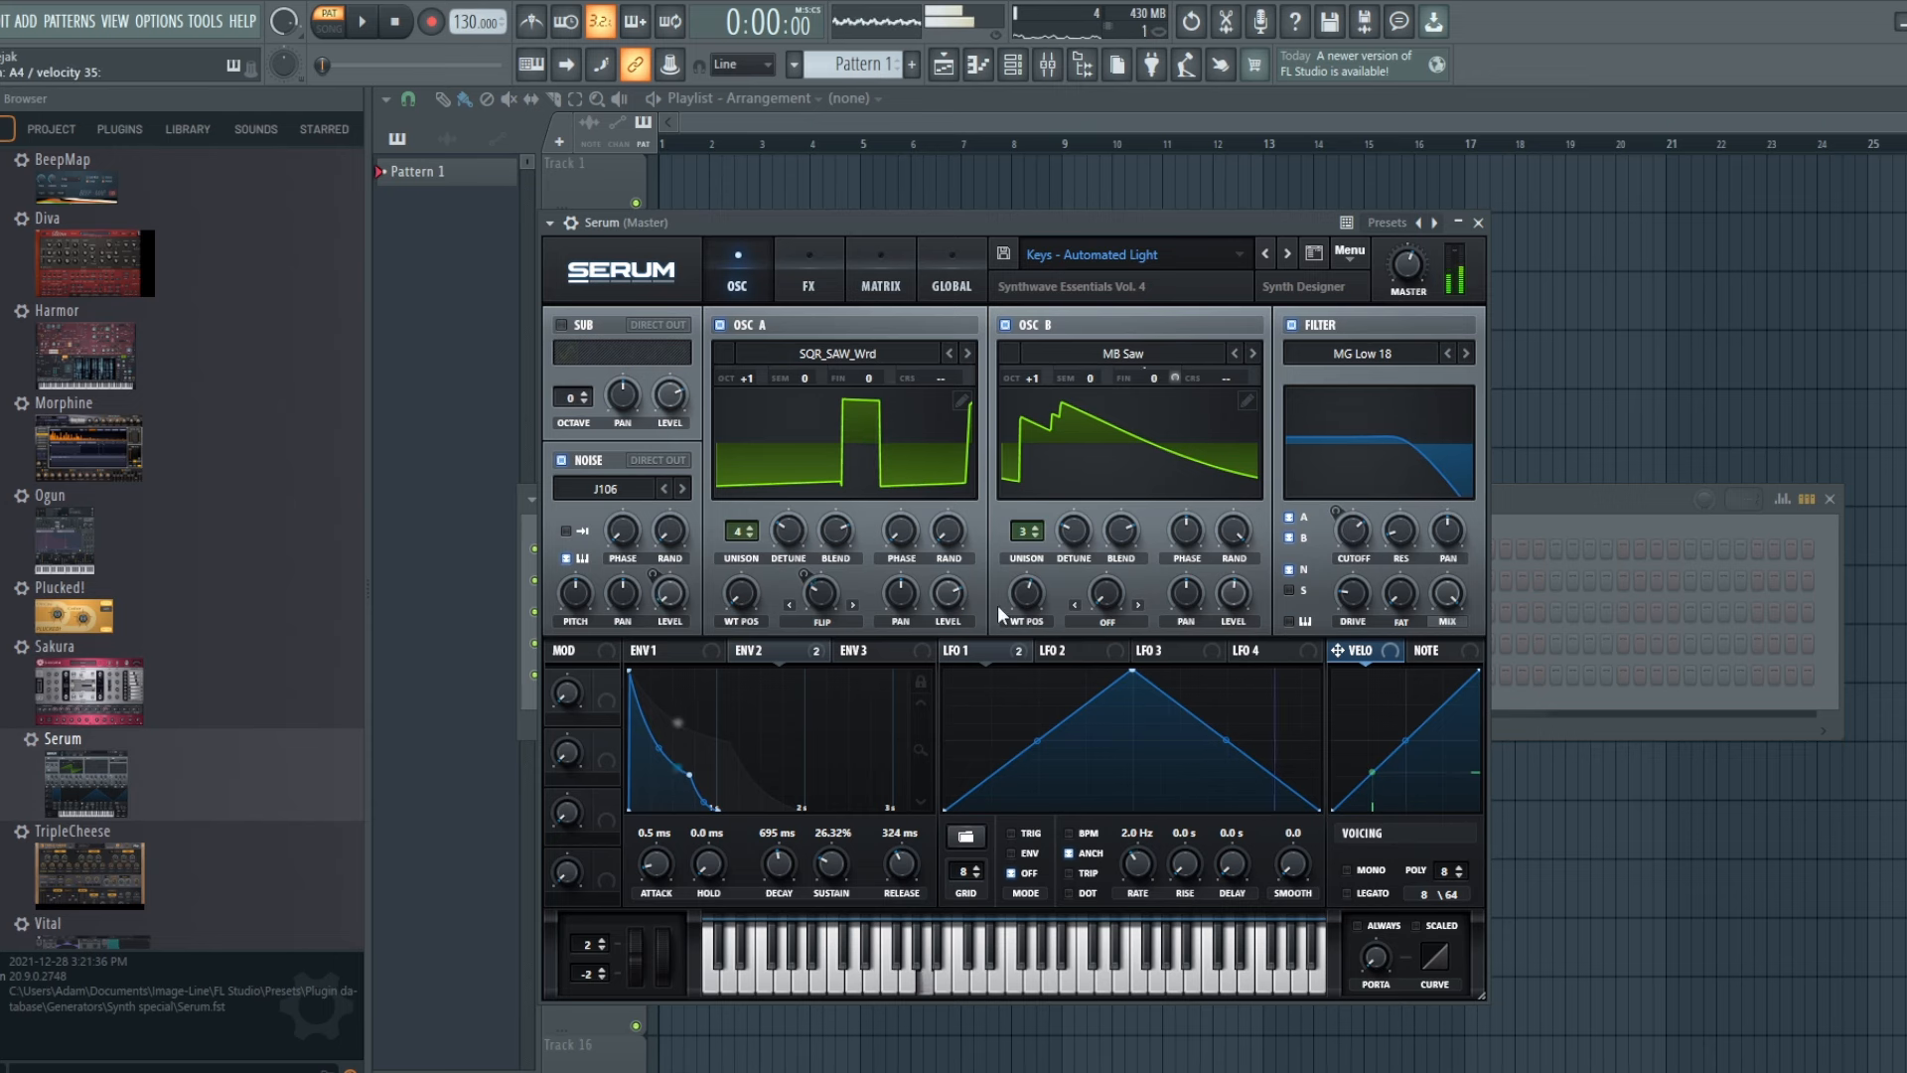
- Examine LFO 1, Envelope 1 and Envelope 2 in the Keys - Automated Light preset to see their settings and modulation targets
left_click(991, 651)
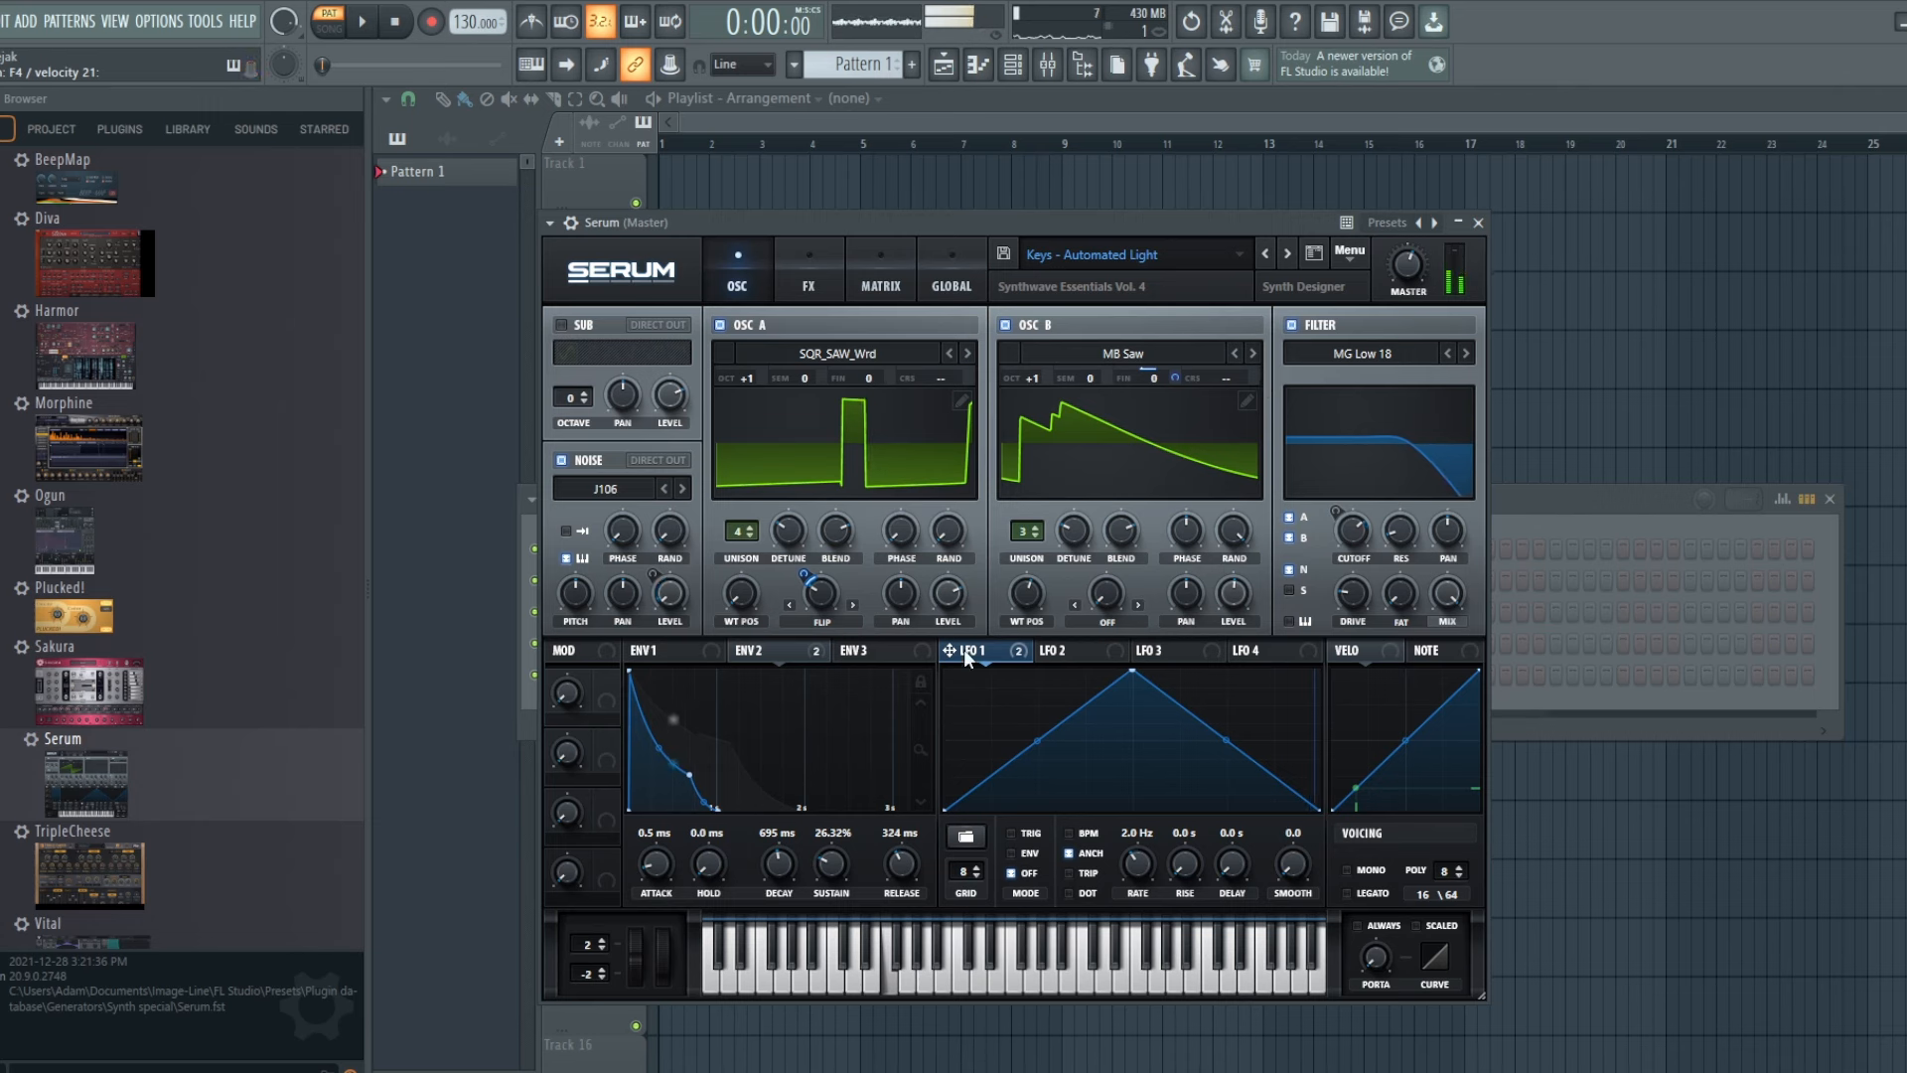
left_click(644, 652)
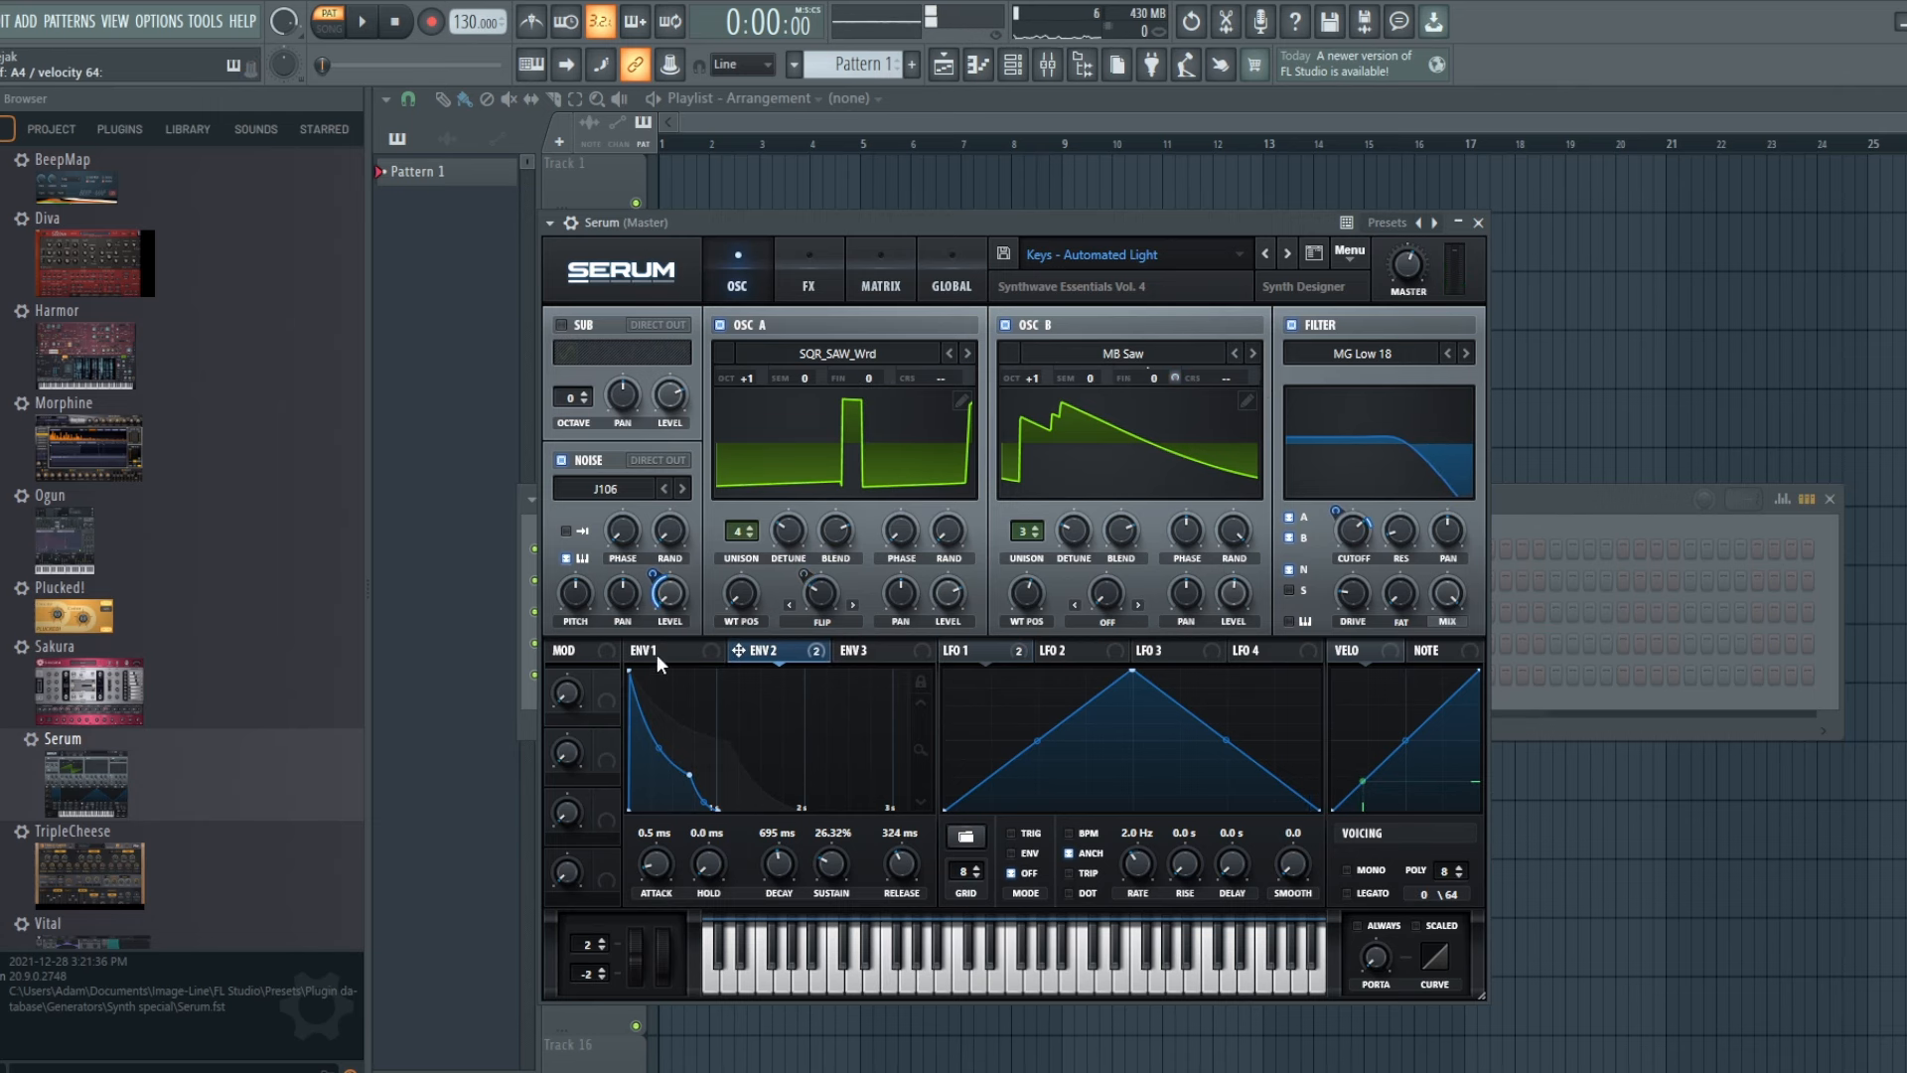
left_click(759, 652)
left_click(689, 652)
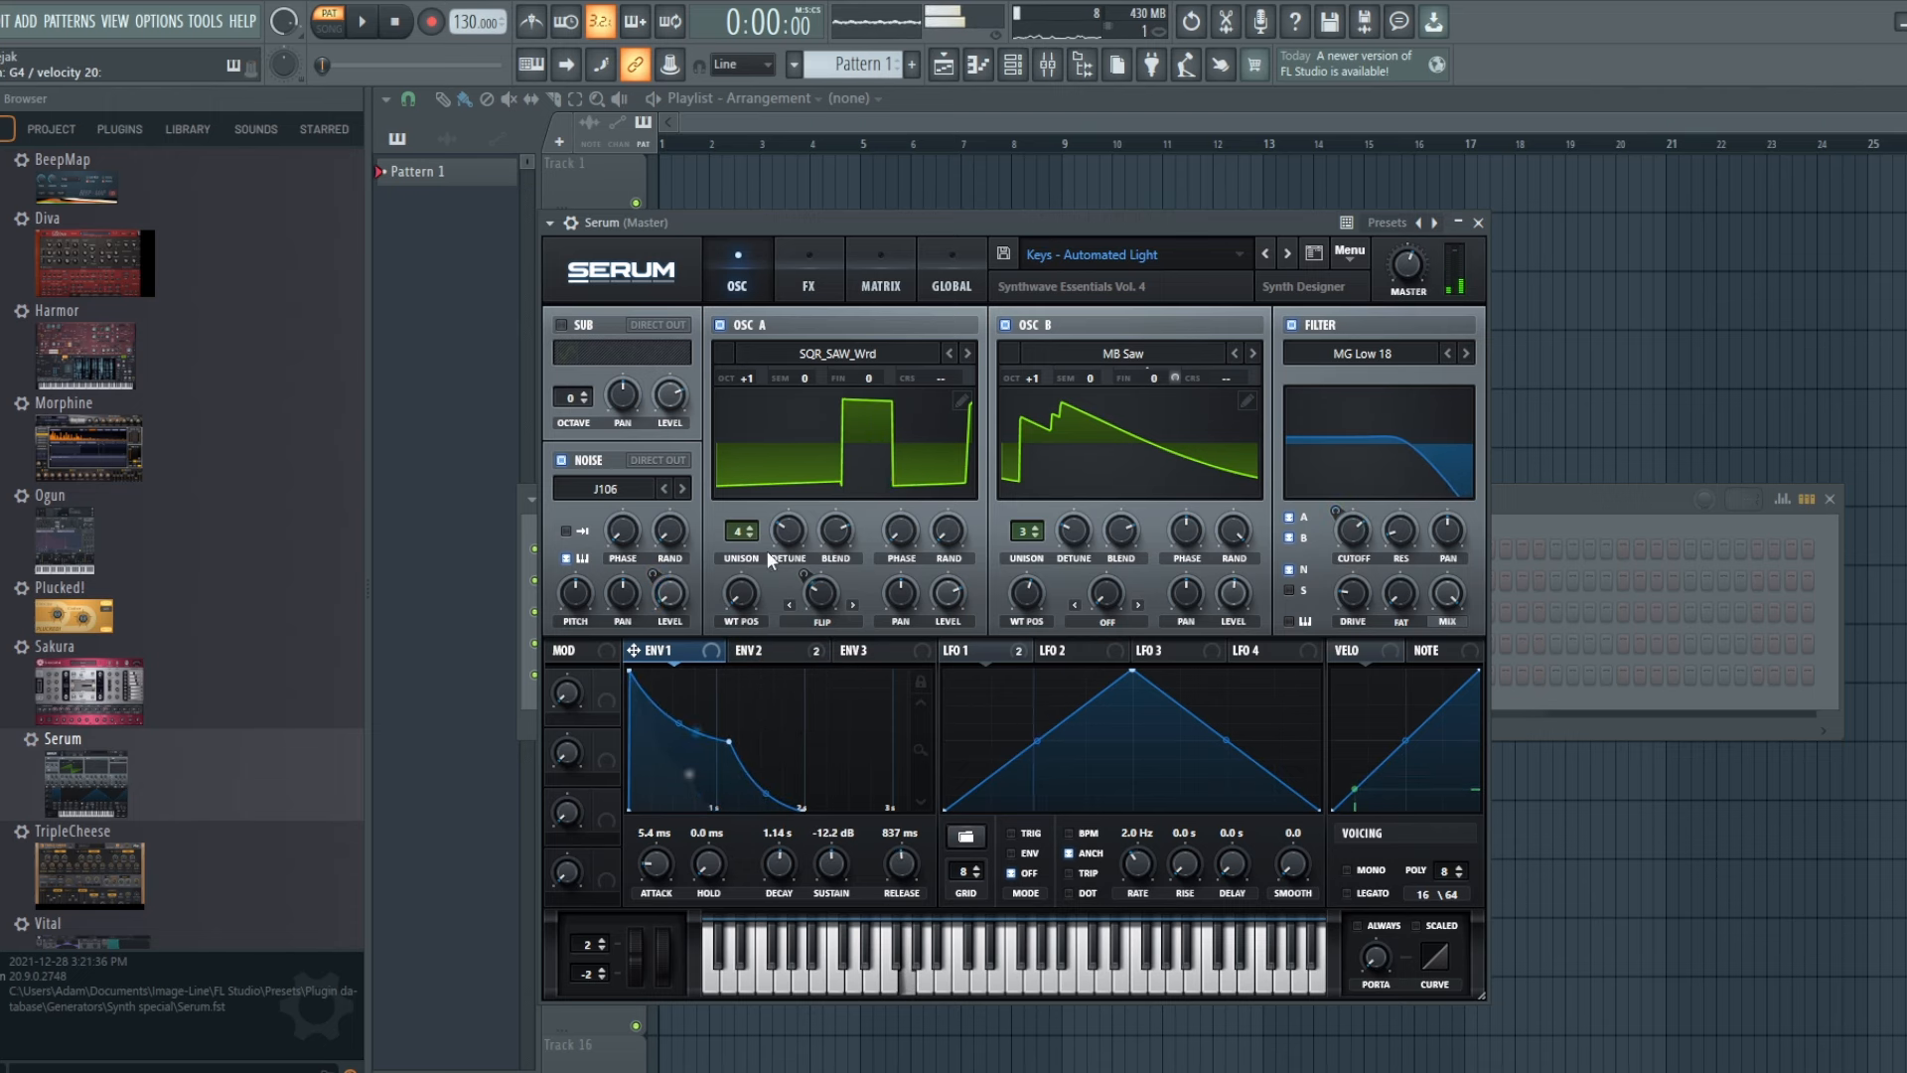
left_click(779, 660)
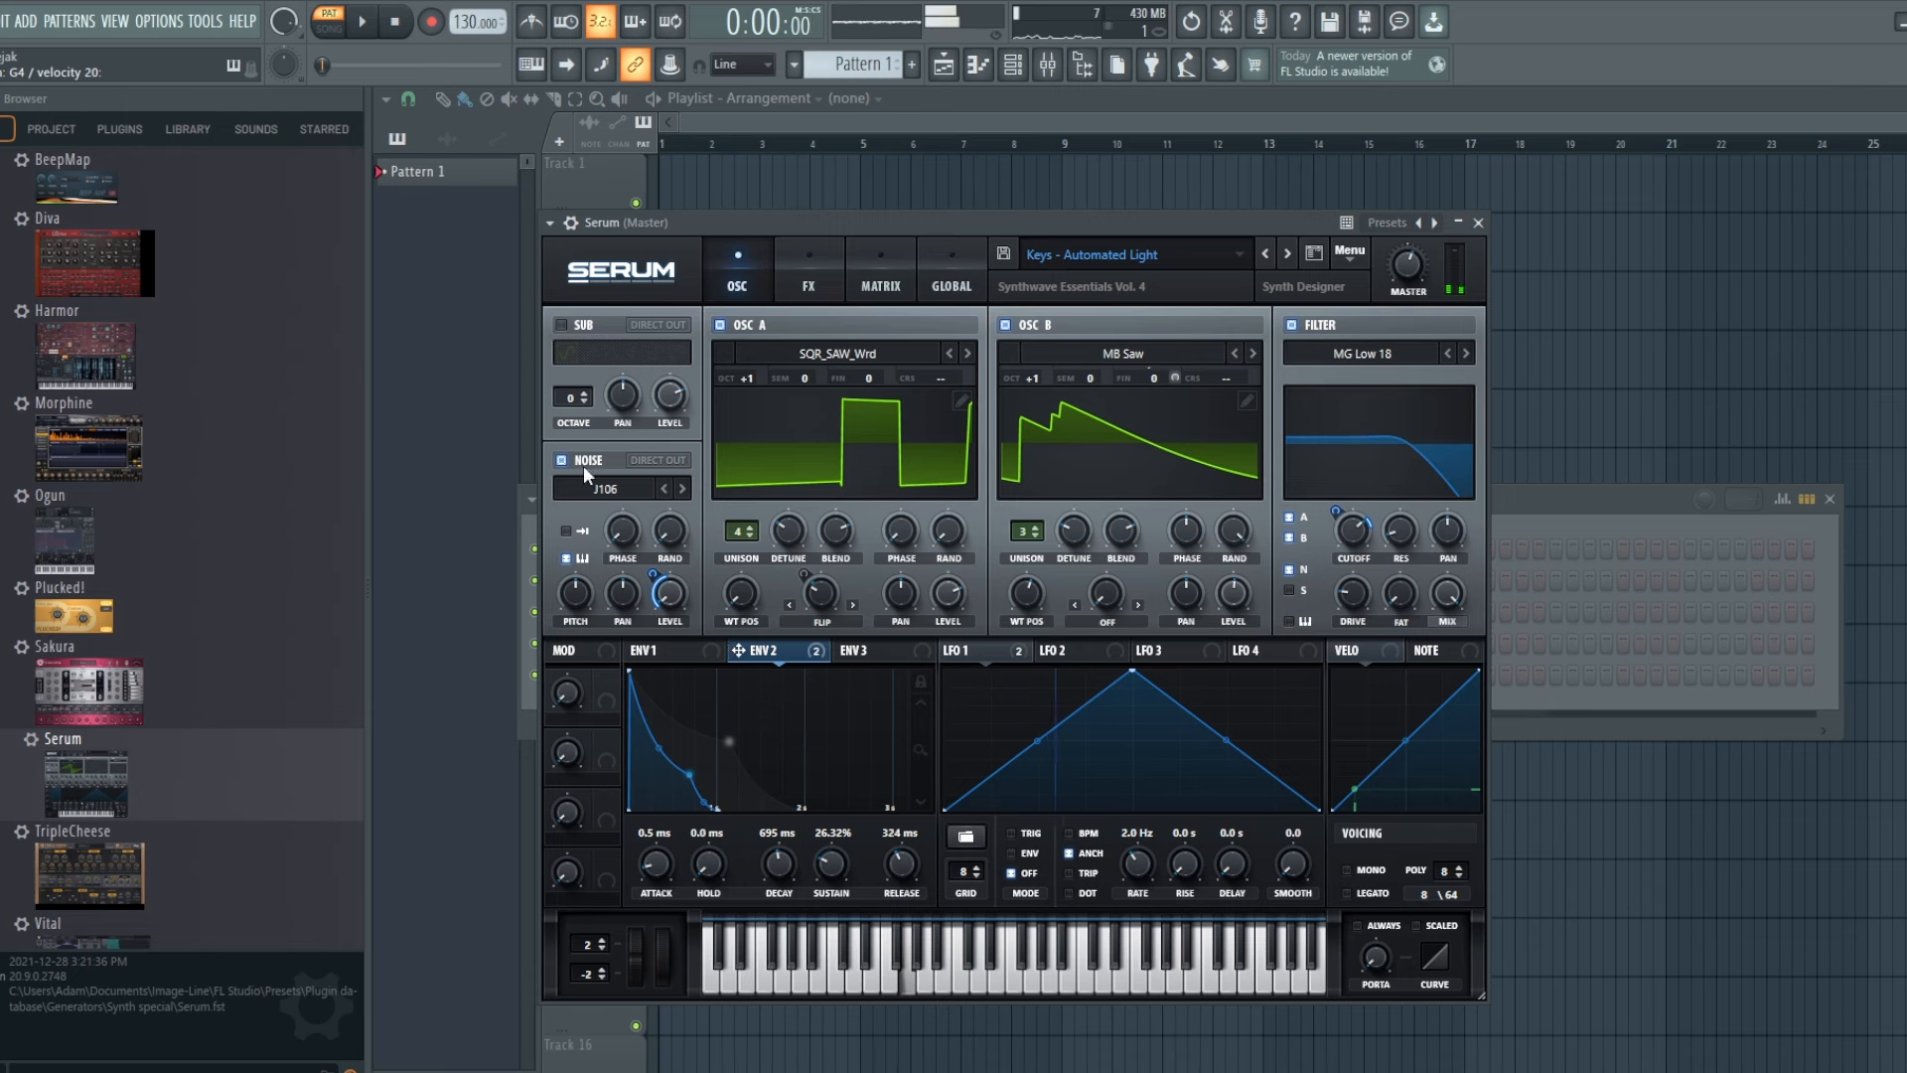
- Inspect the effects chain of the Keys - Automated Light preset down to its EQ, and return to the oscillator view
left_click(814, 245)
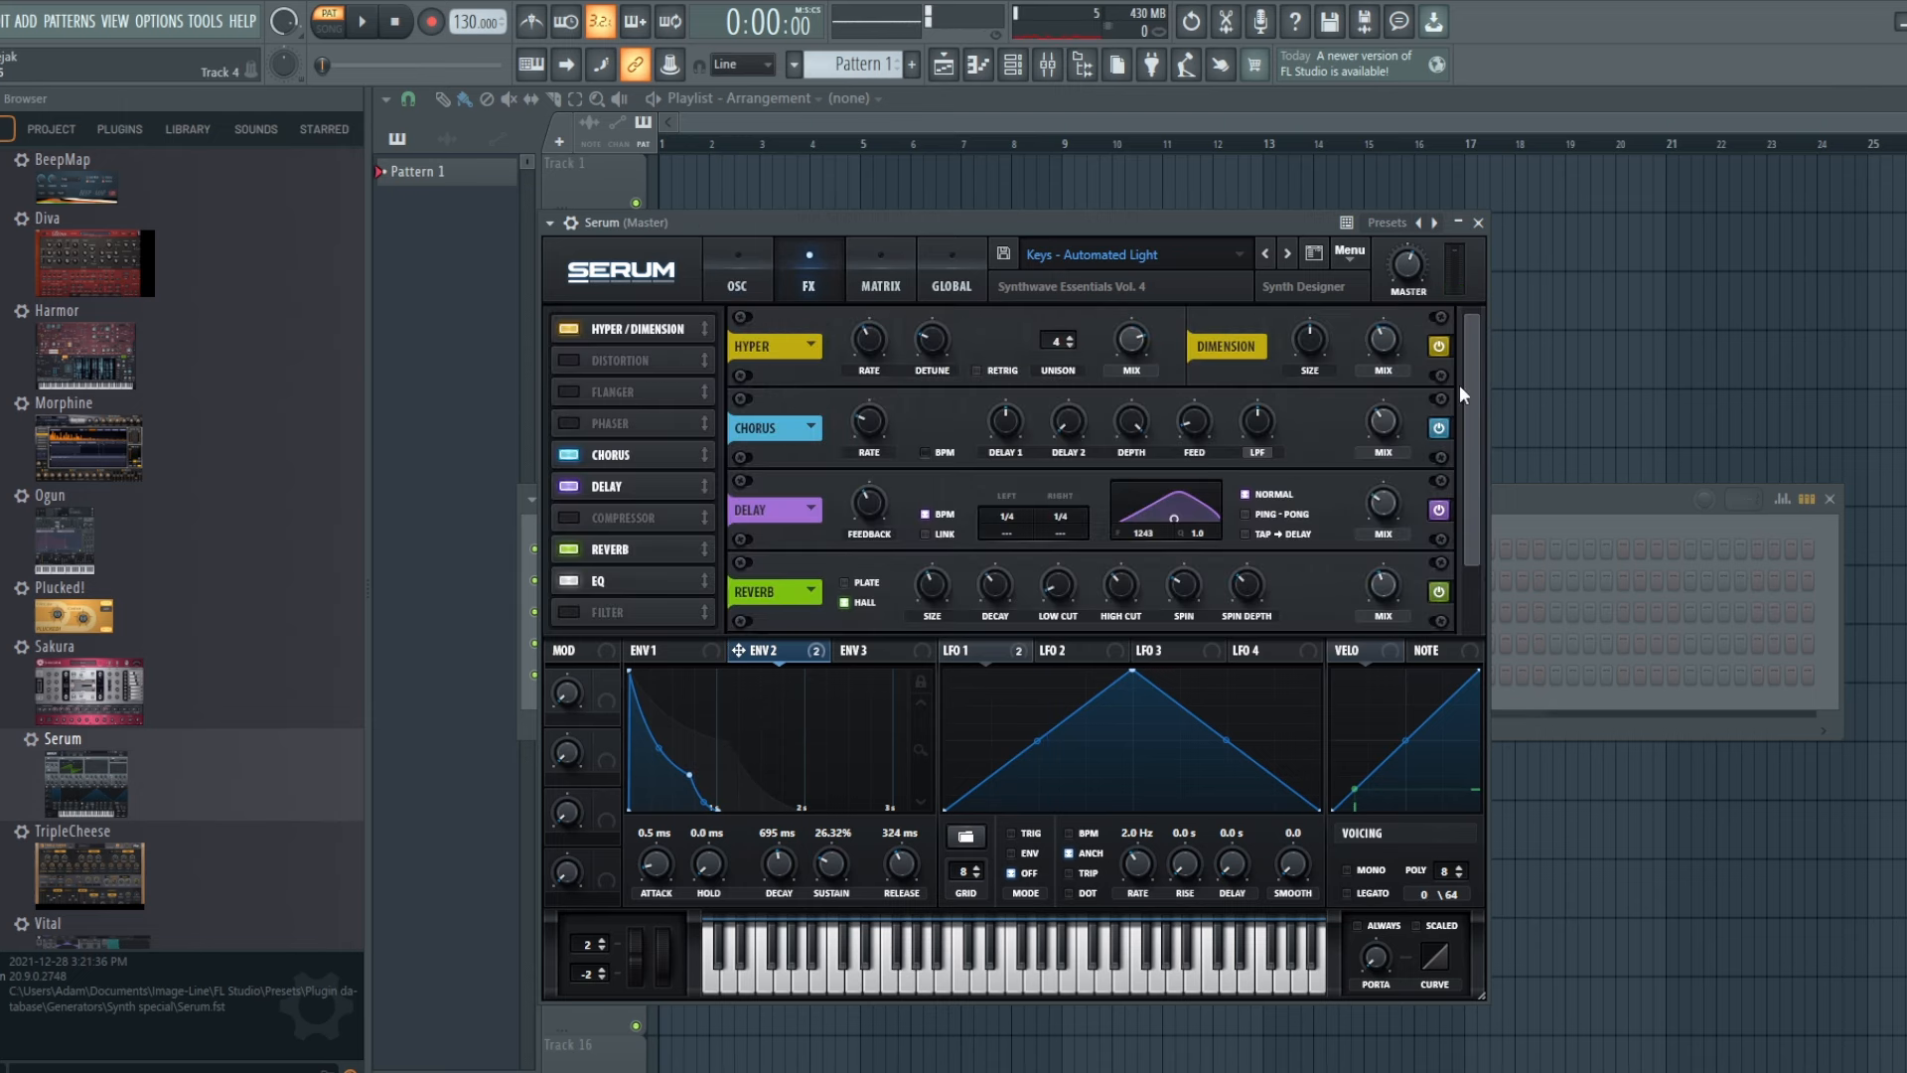
left_click_drag(1463, 395, 1466, 448)
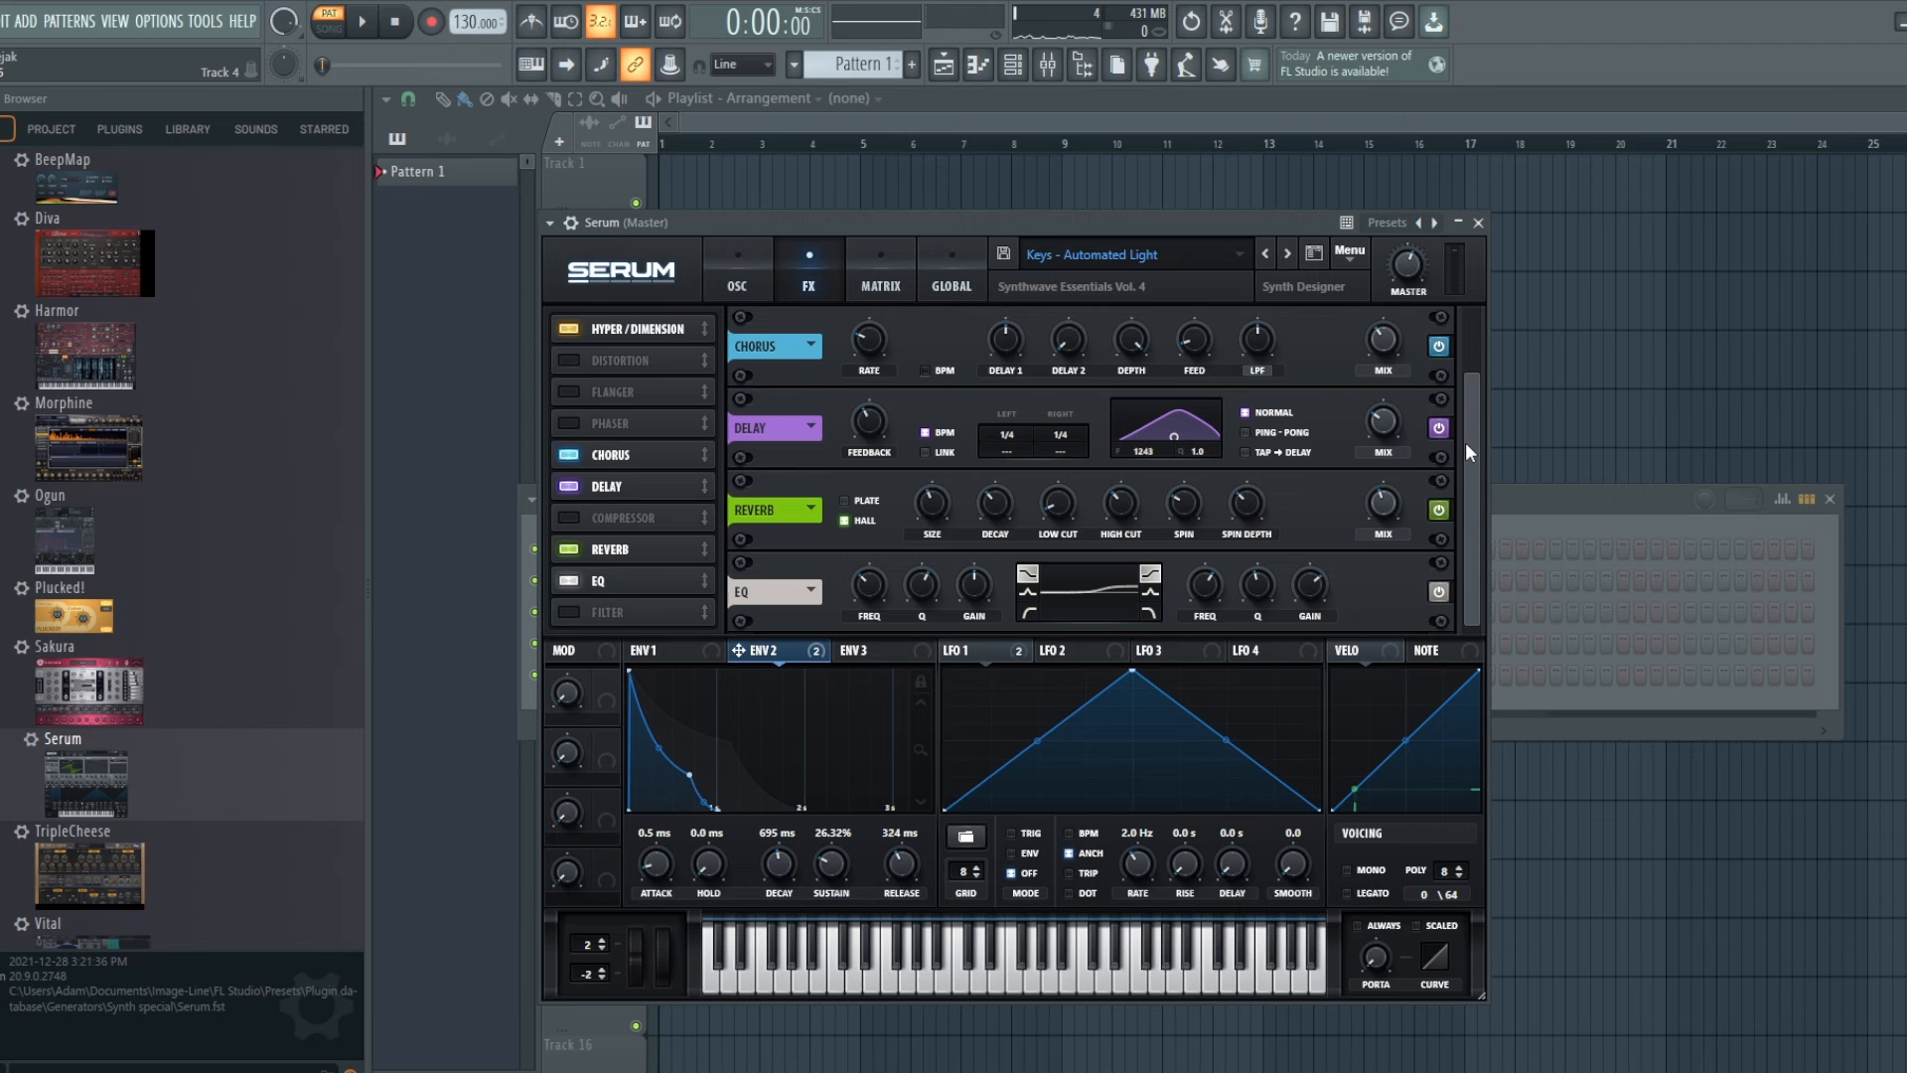
left_click(749, 260)
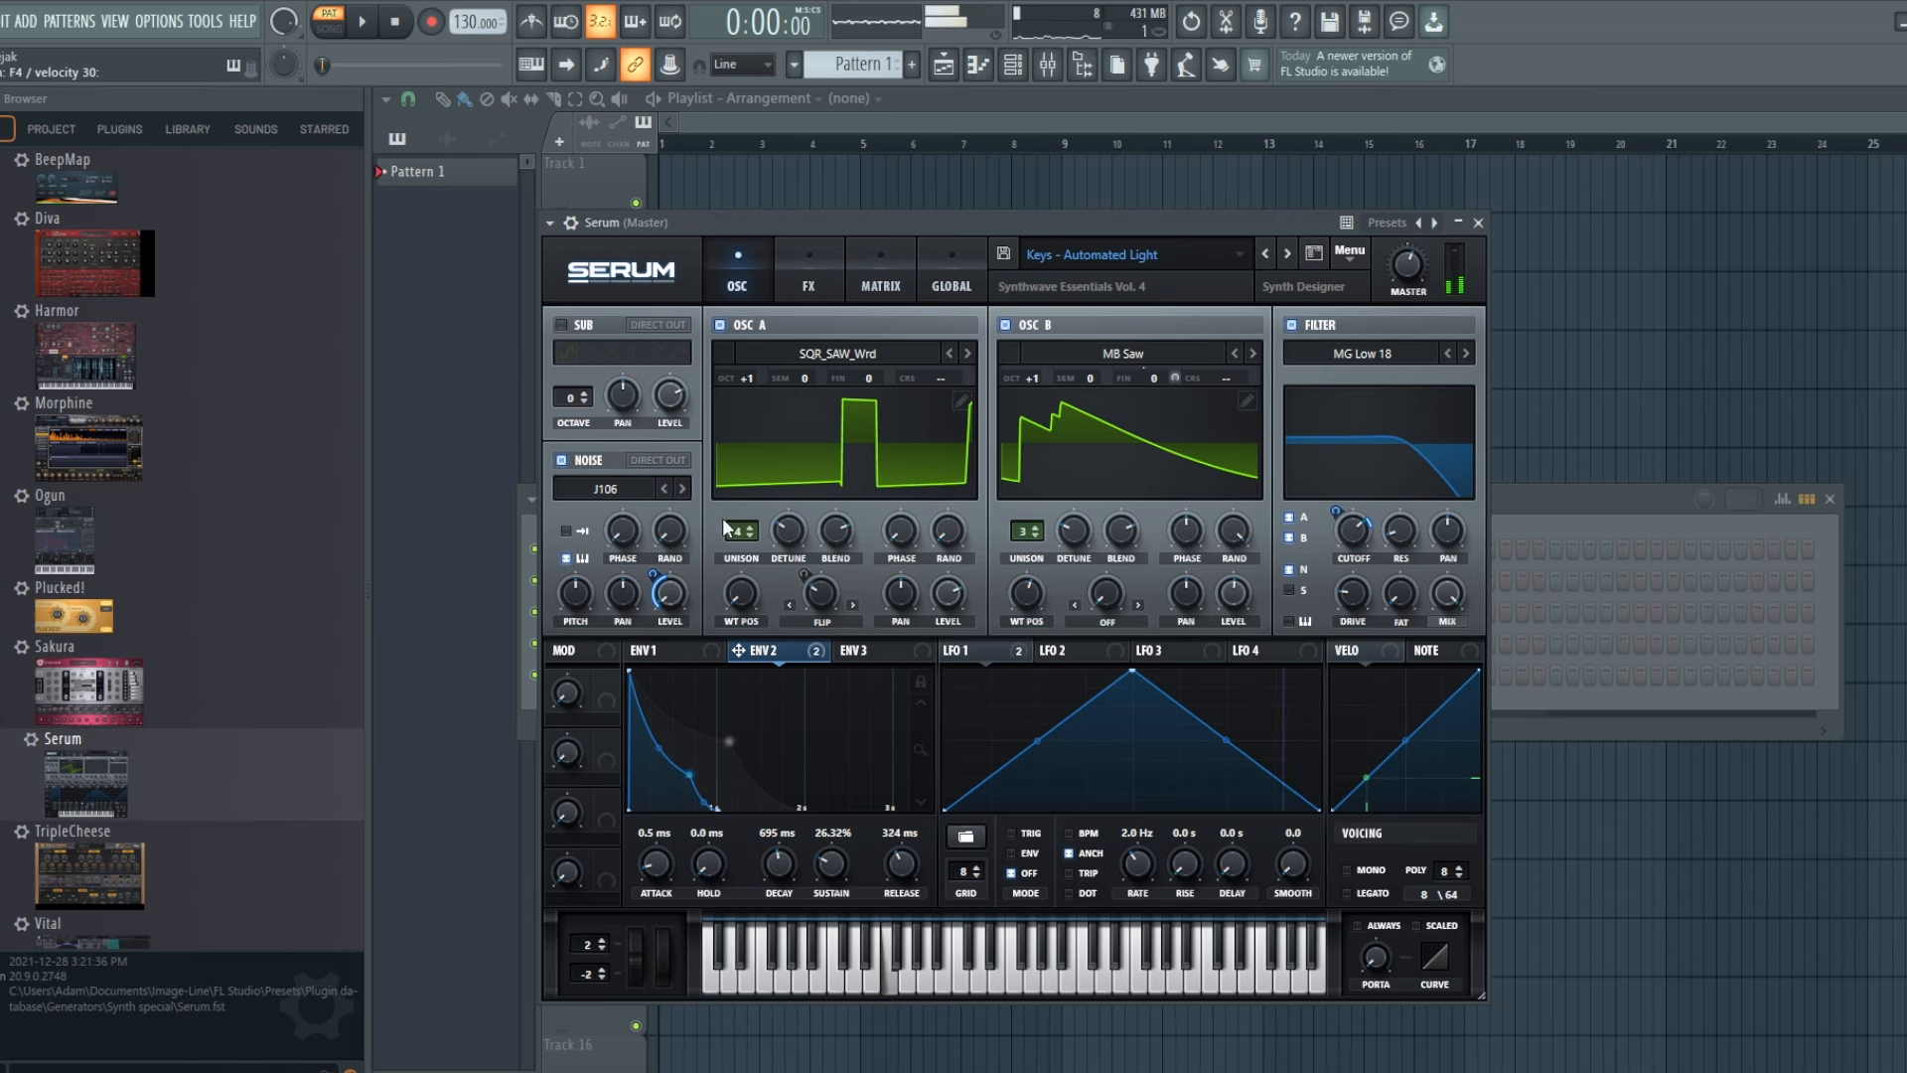
- Audition the Automated Light layers by switching oscillator A and oscillator B off and back on
left_click(736, 325)
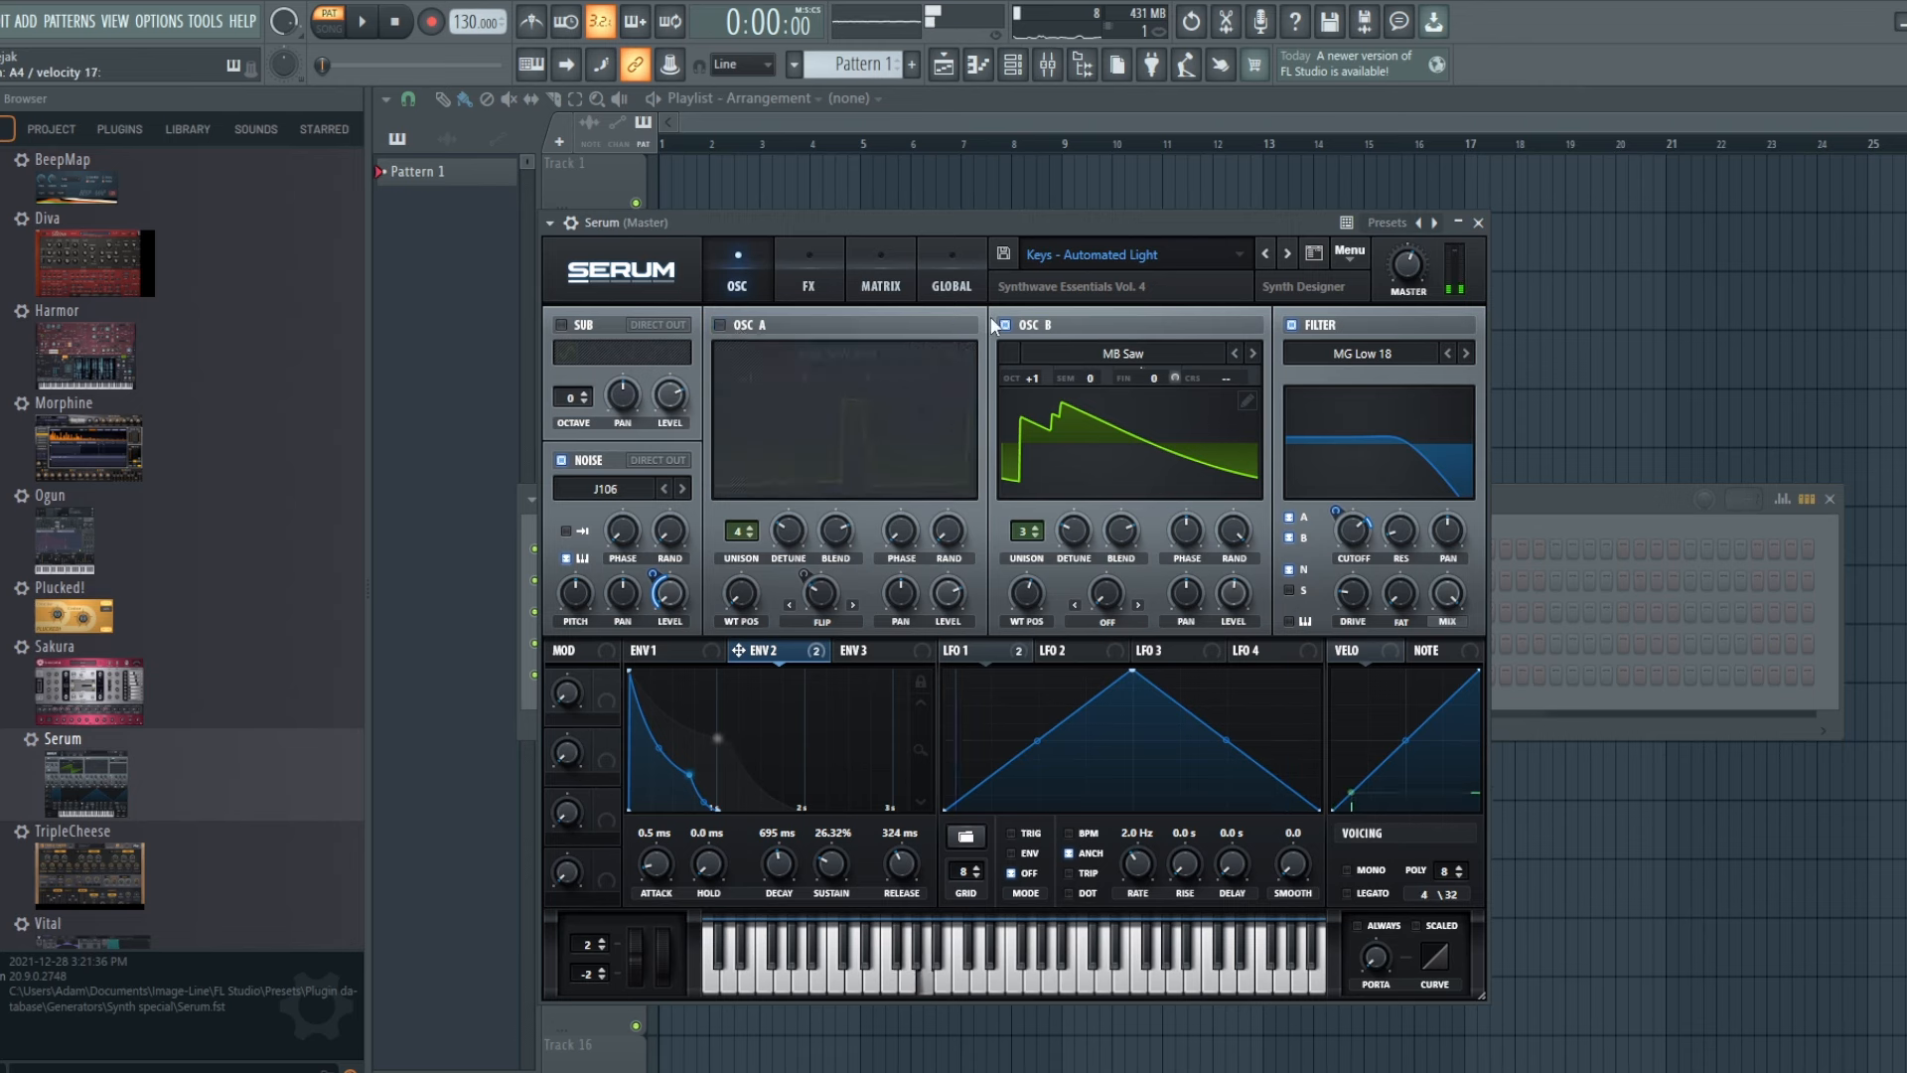
left_click(719, 321)
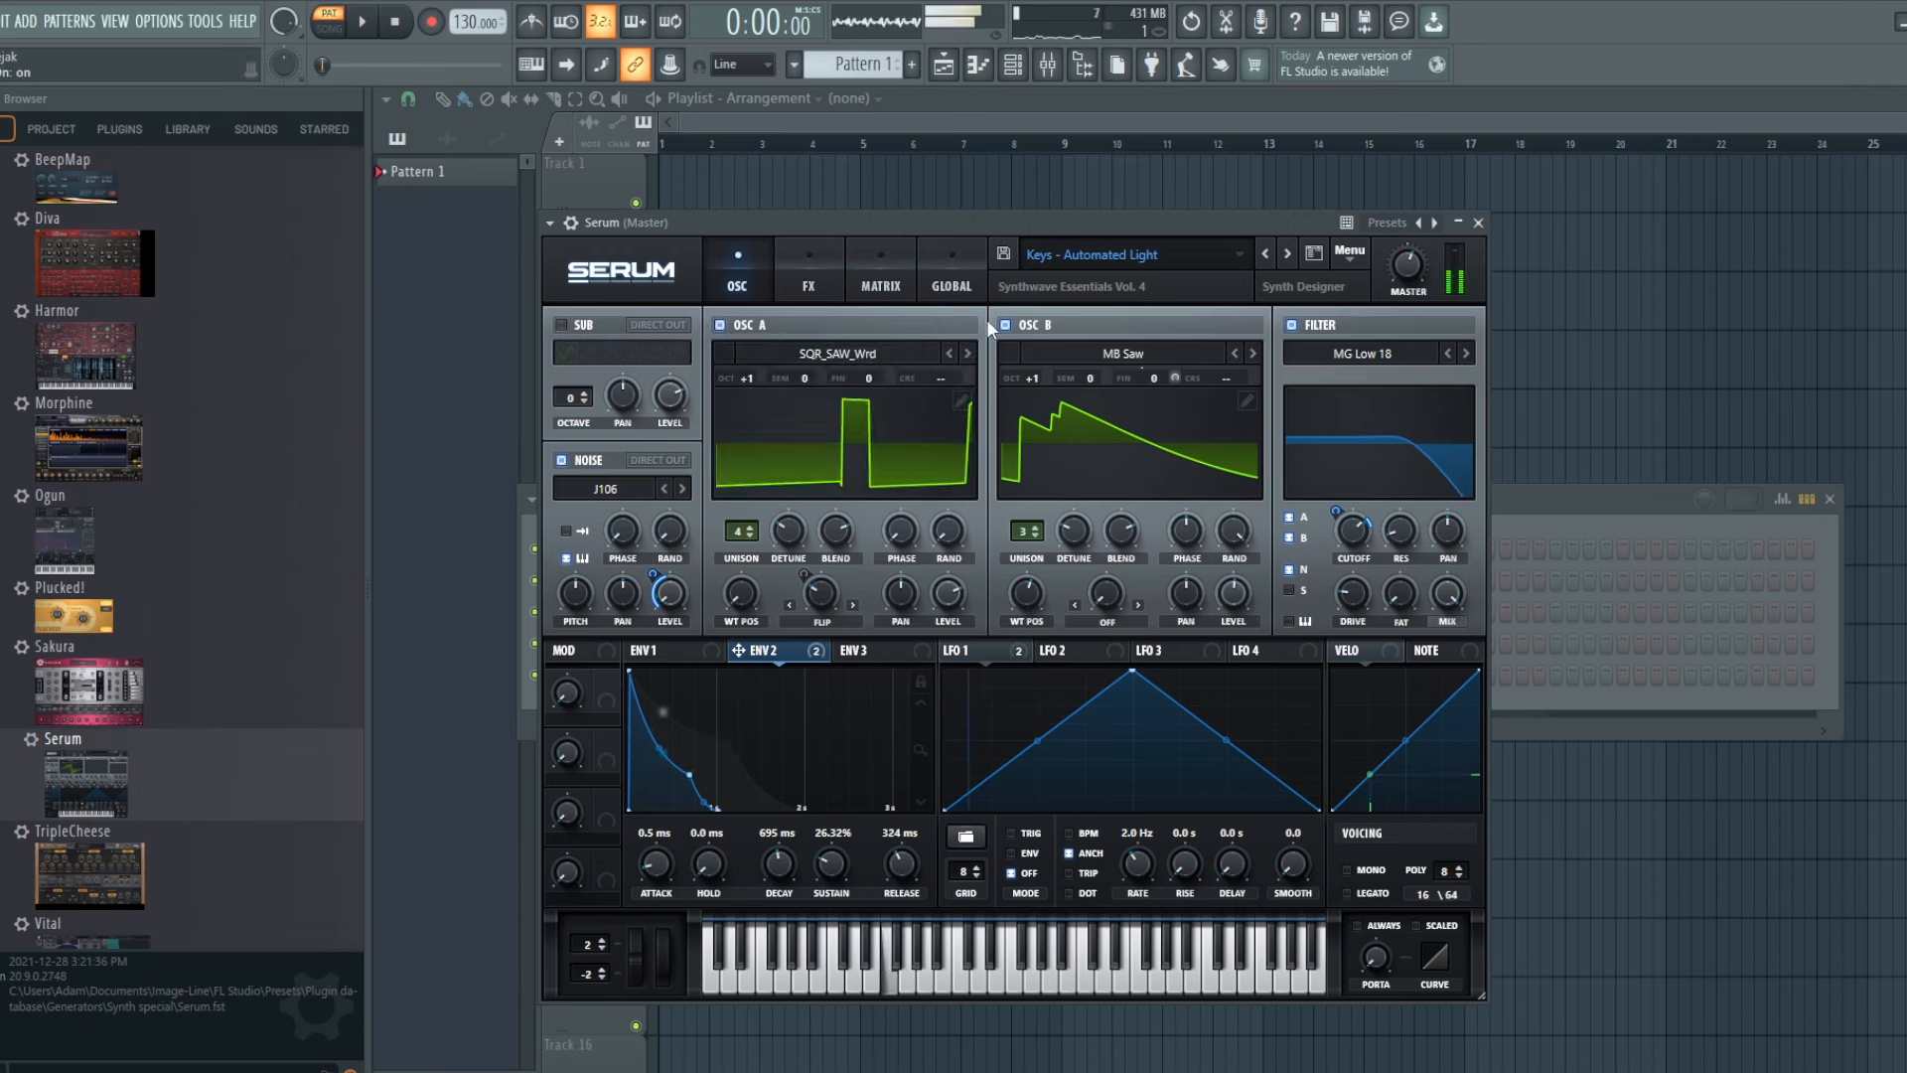
left_click(1005, 319)
left_click(1005, 322)
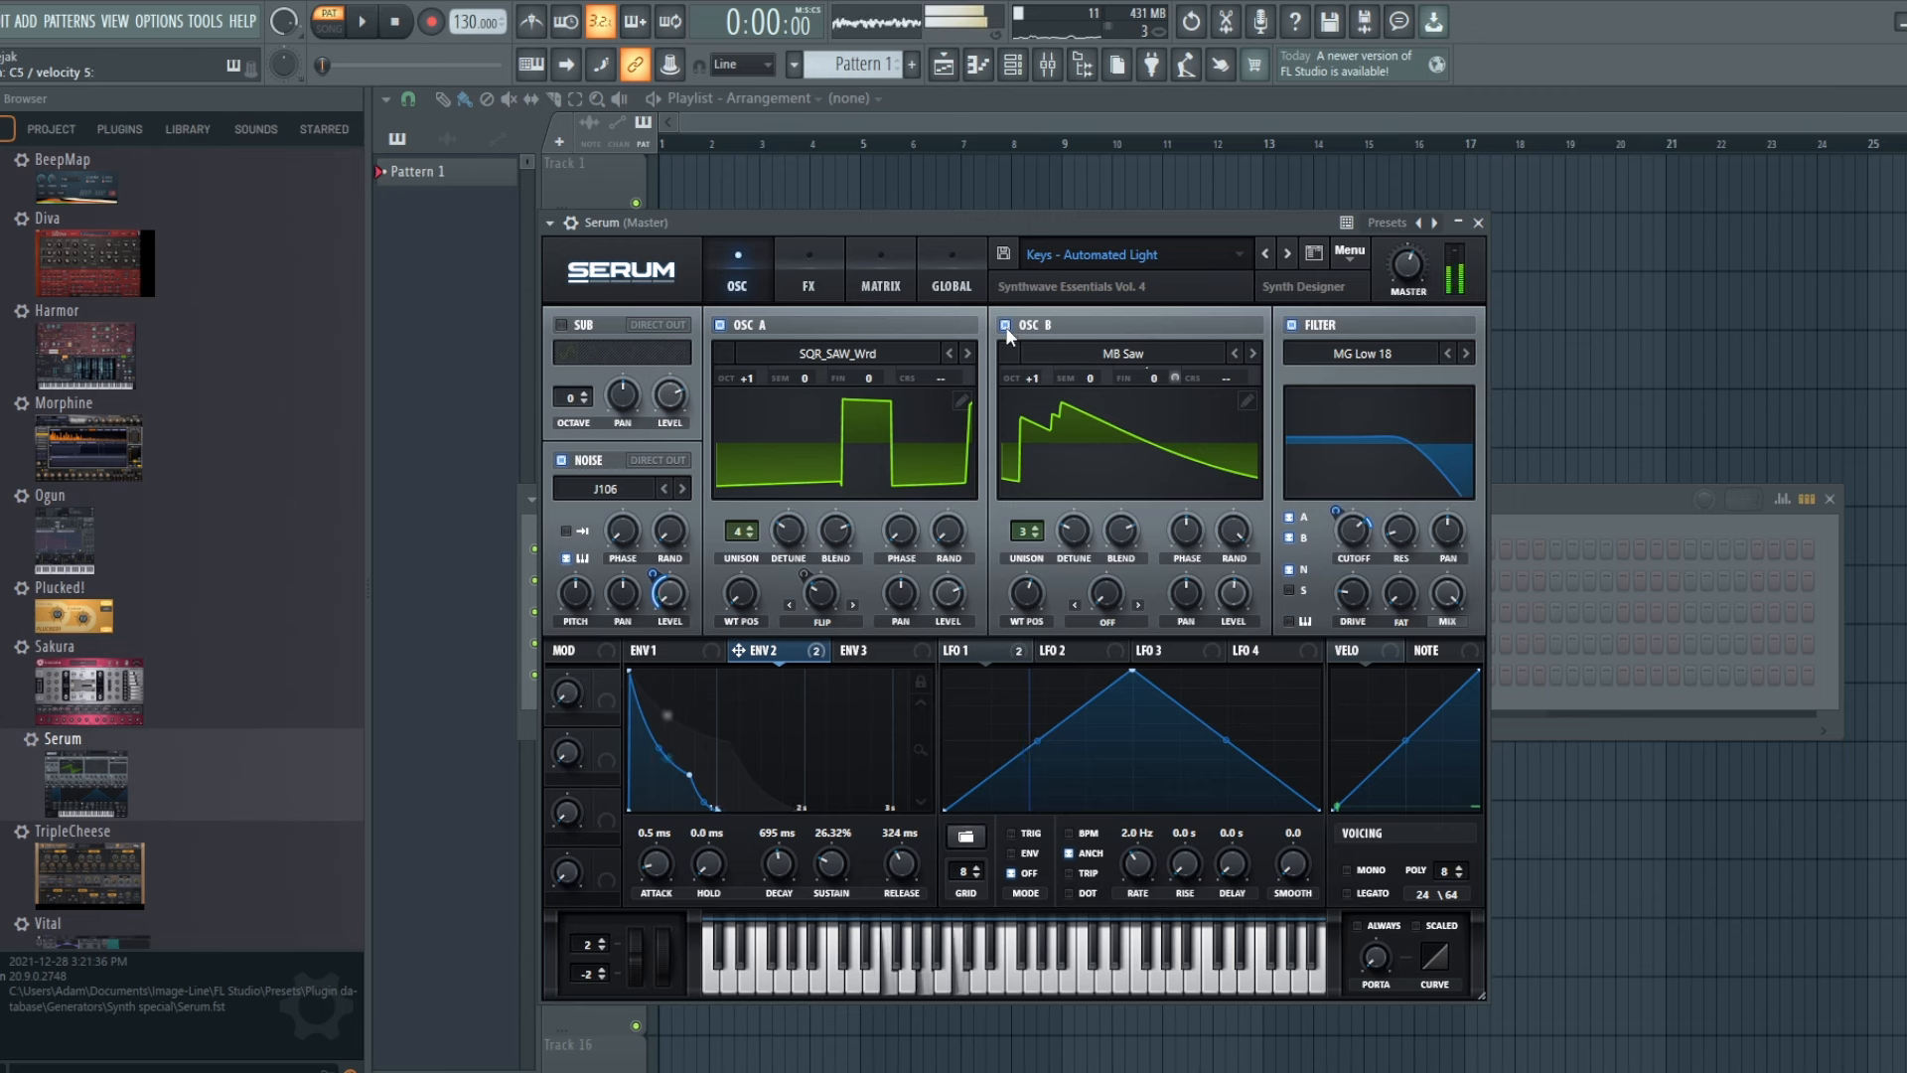
left_click(720, 324)
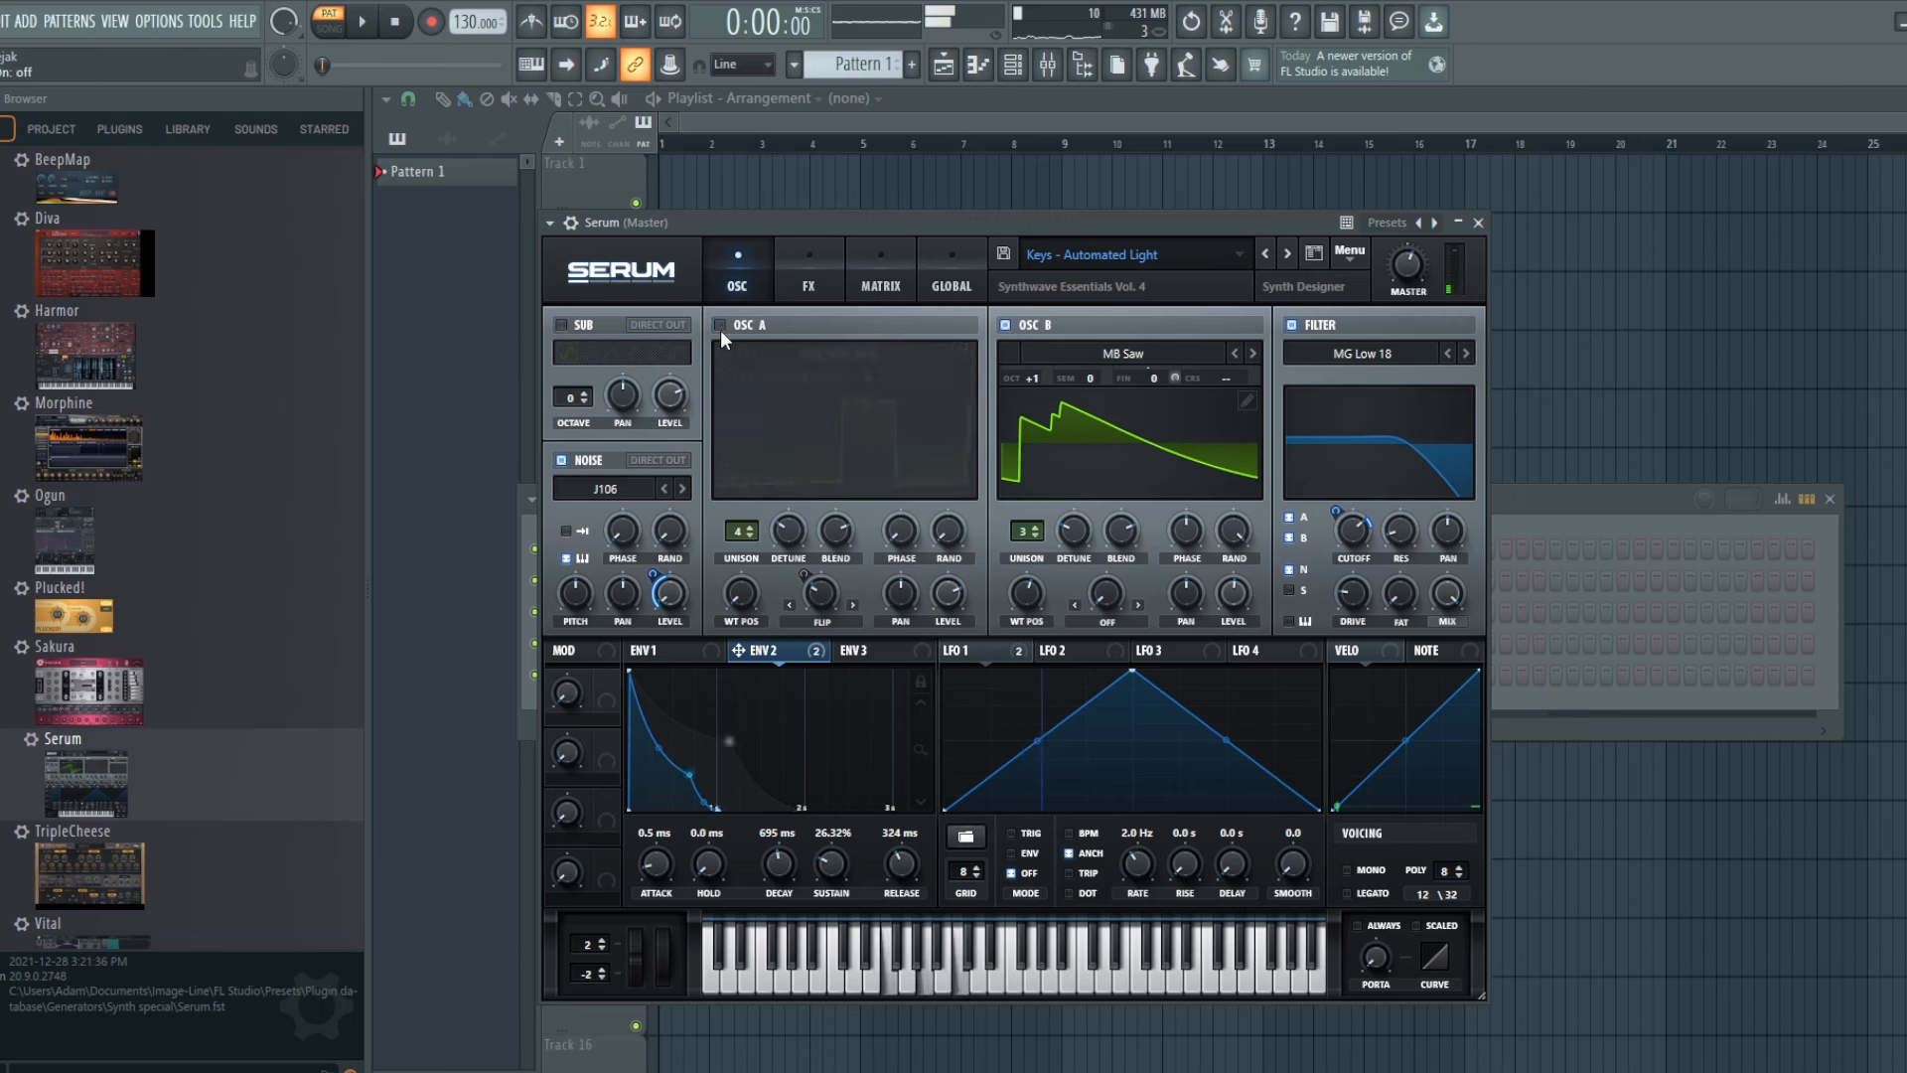
left_click(719, 328)
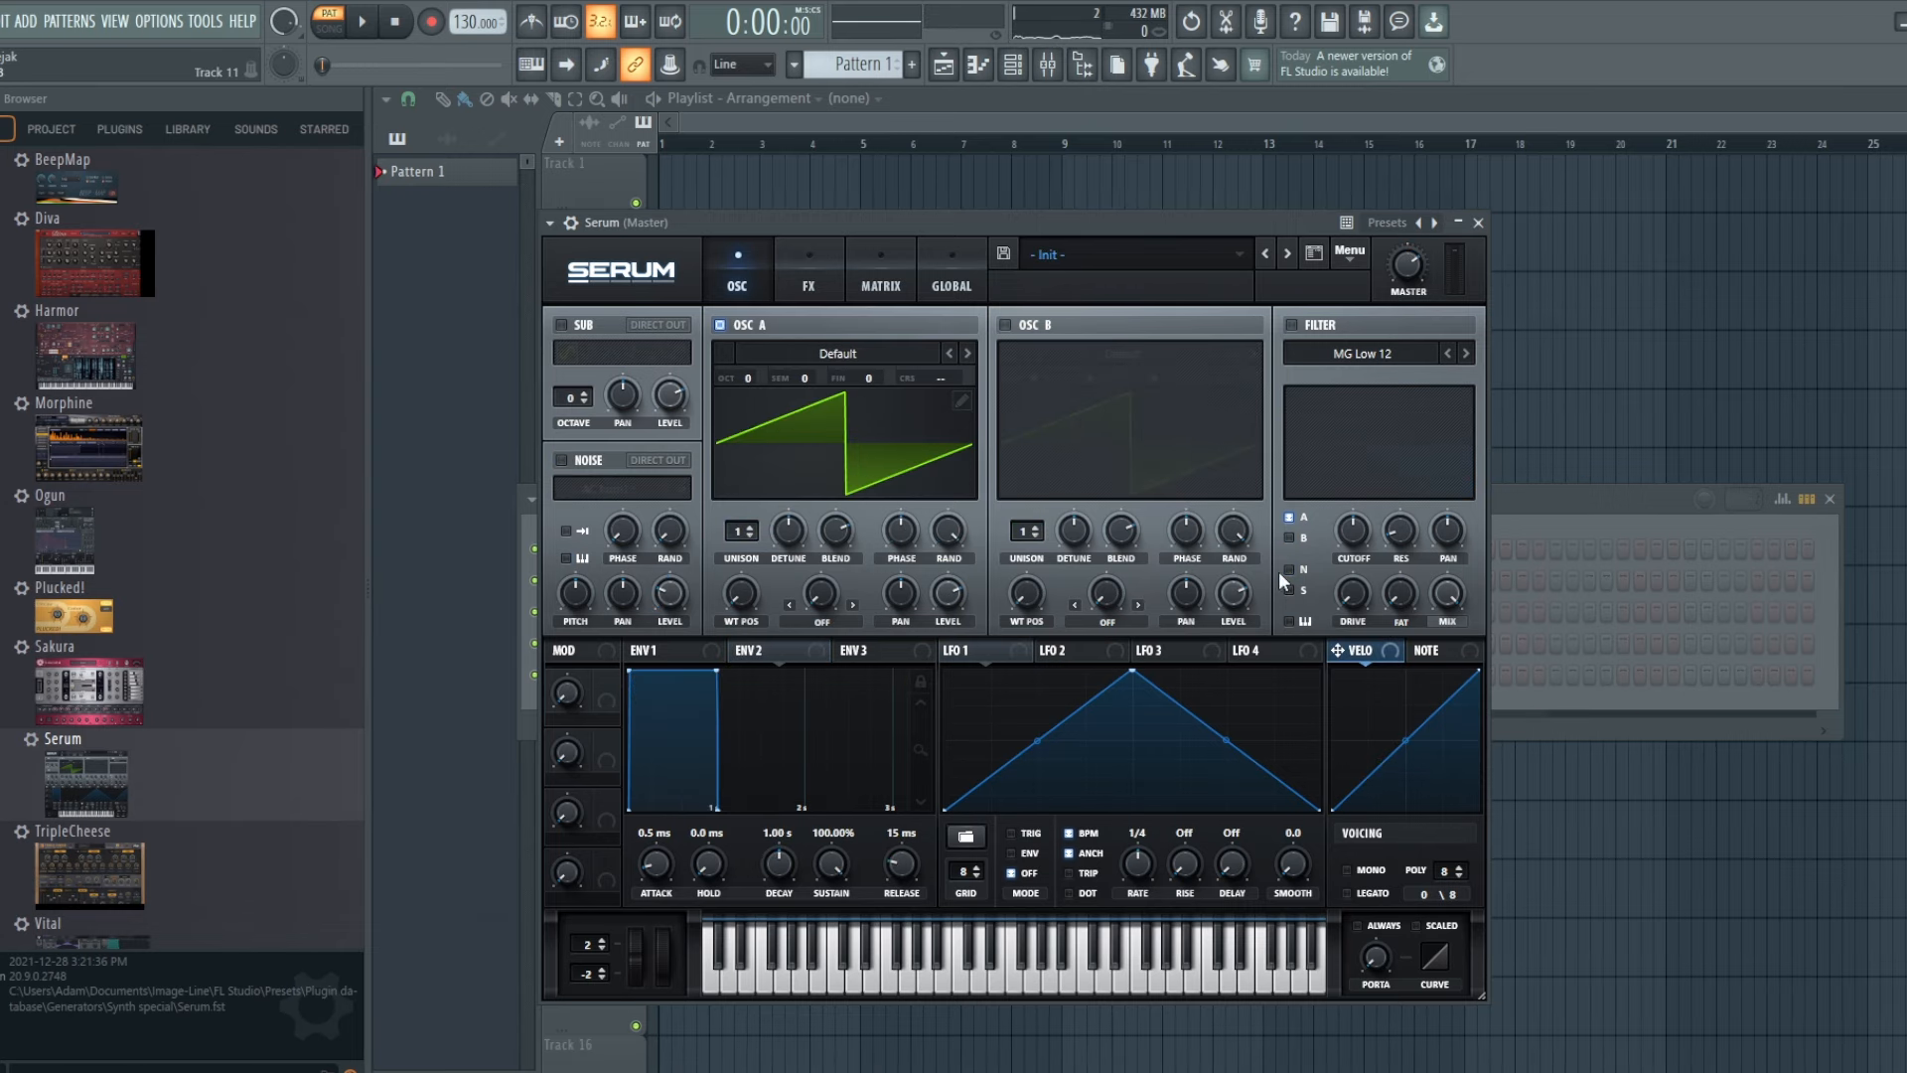
- In the Init patch, enable oscillator B with its Default wavetable and set oscillator A to 5 unison voices
left_click(850, 341)
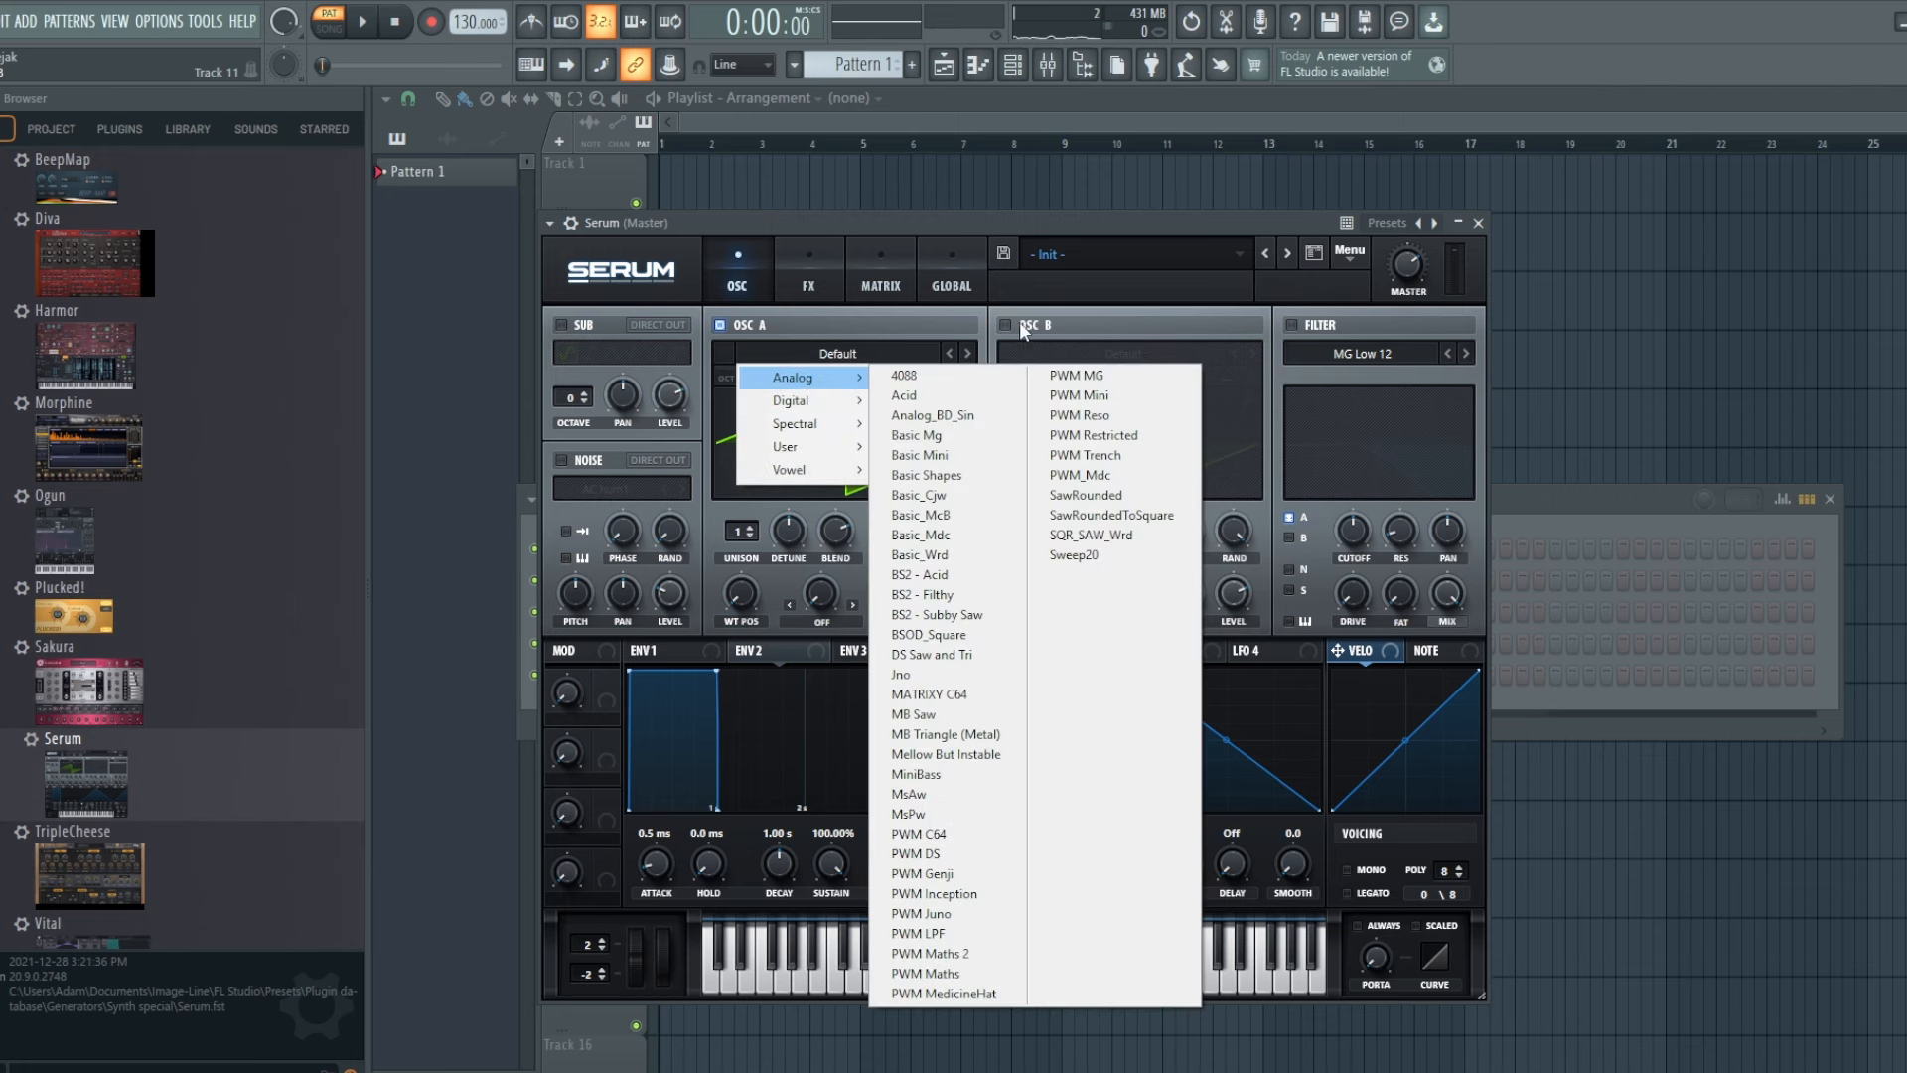
left_click(1023, 331)
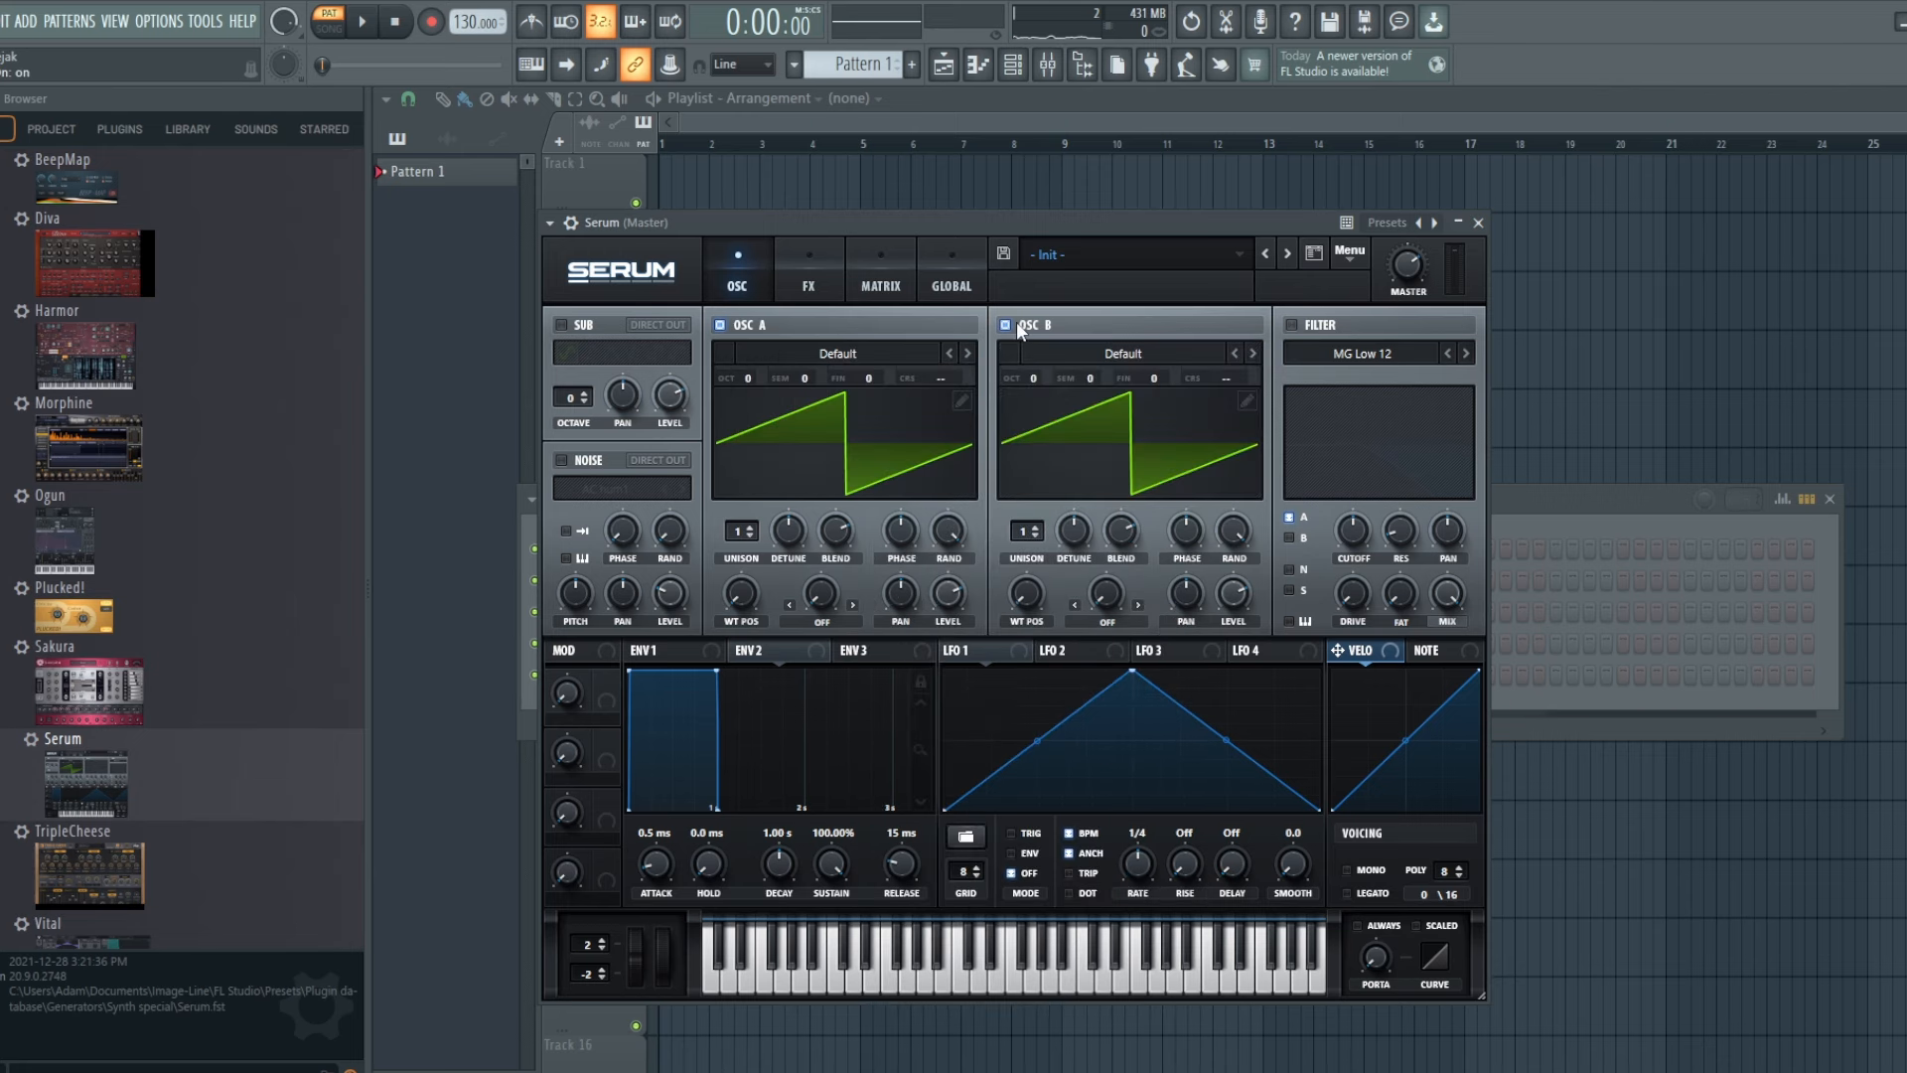
left_click(753, 529)
left_click(753, 529)
left_click(1035, 528)
left_click(1036, 536)
left_click(751, 529)
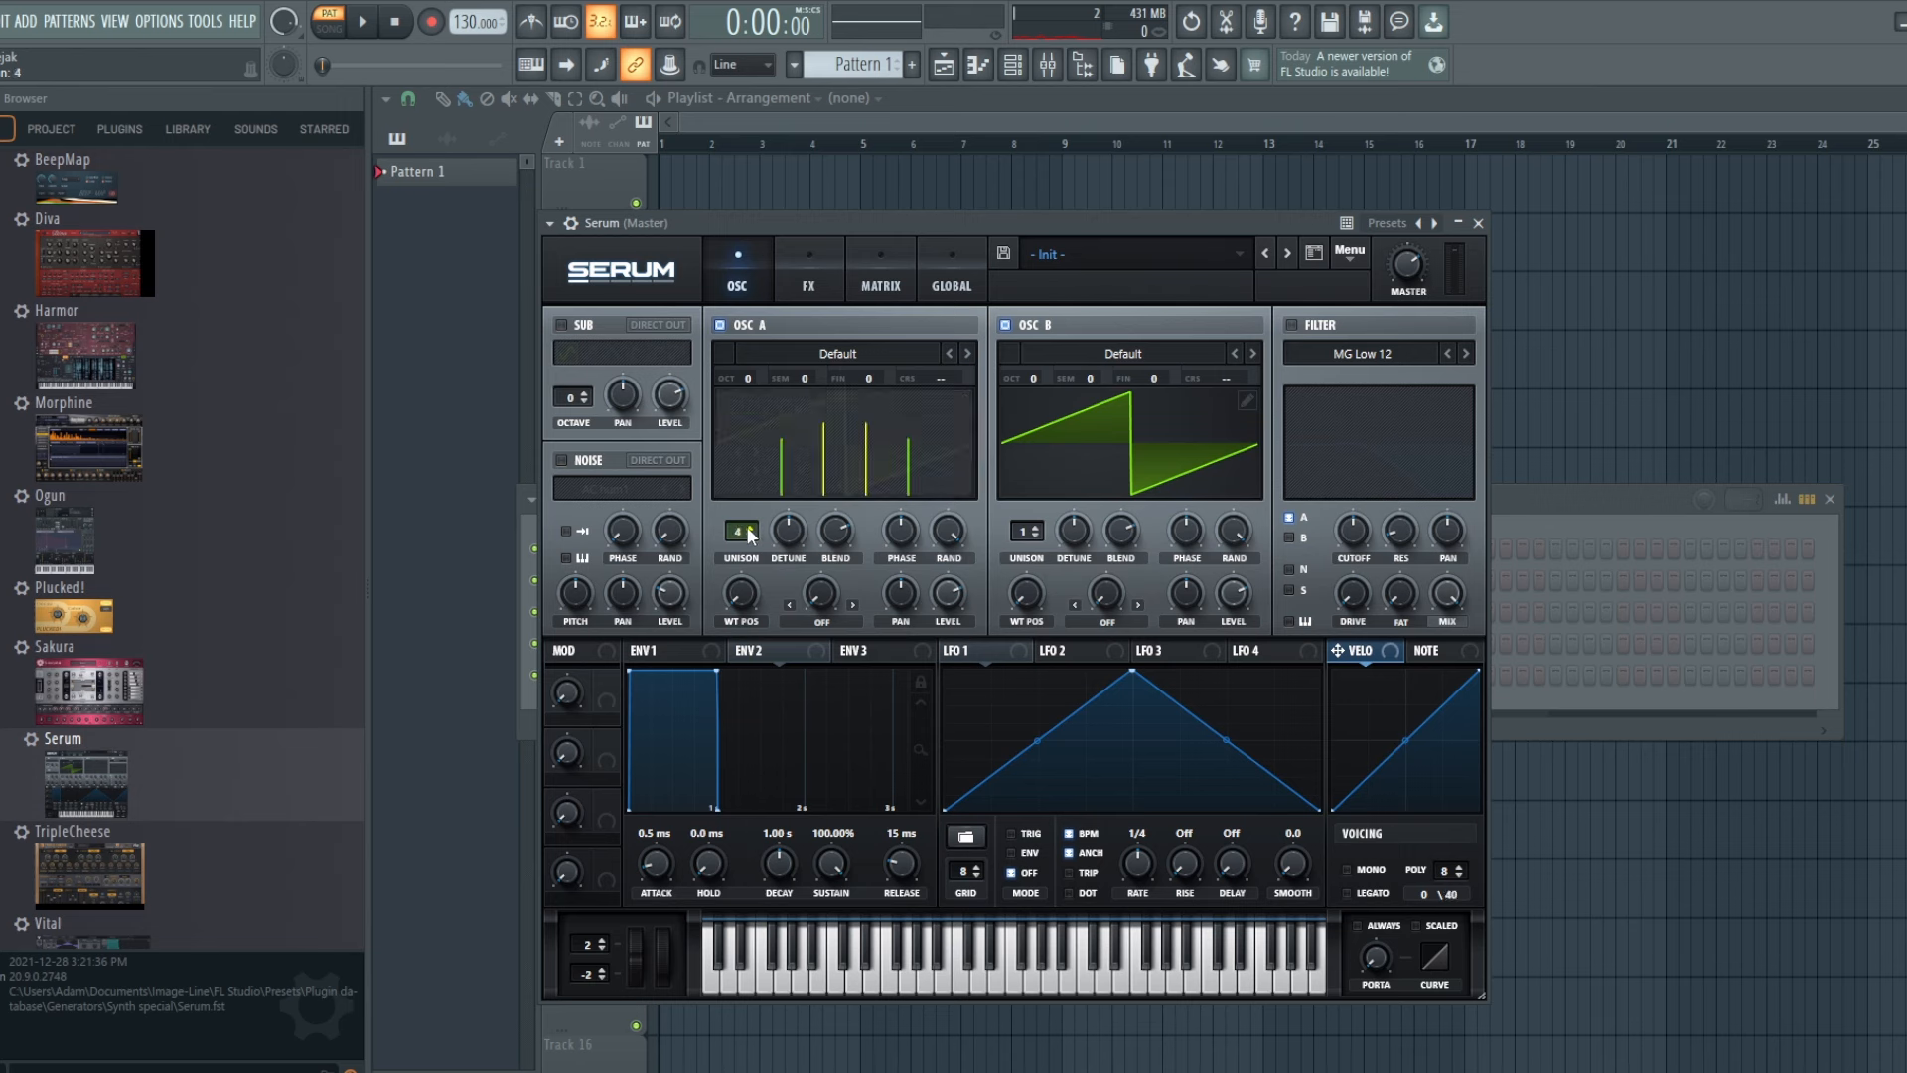
left_click(752, 529)
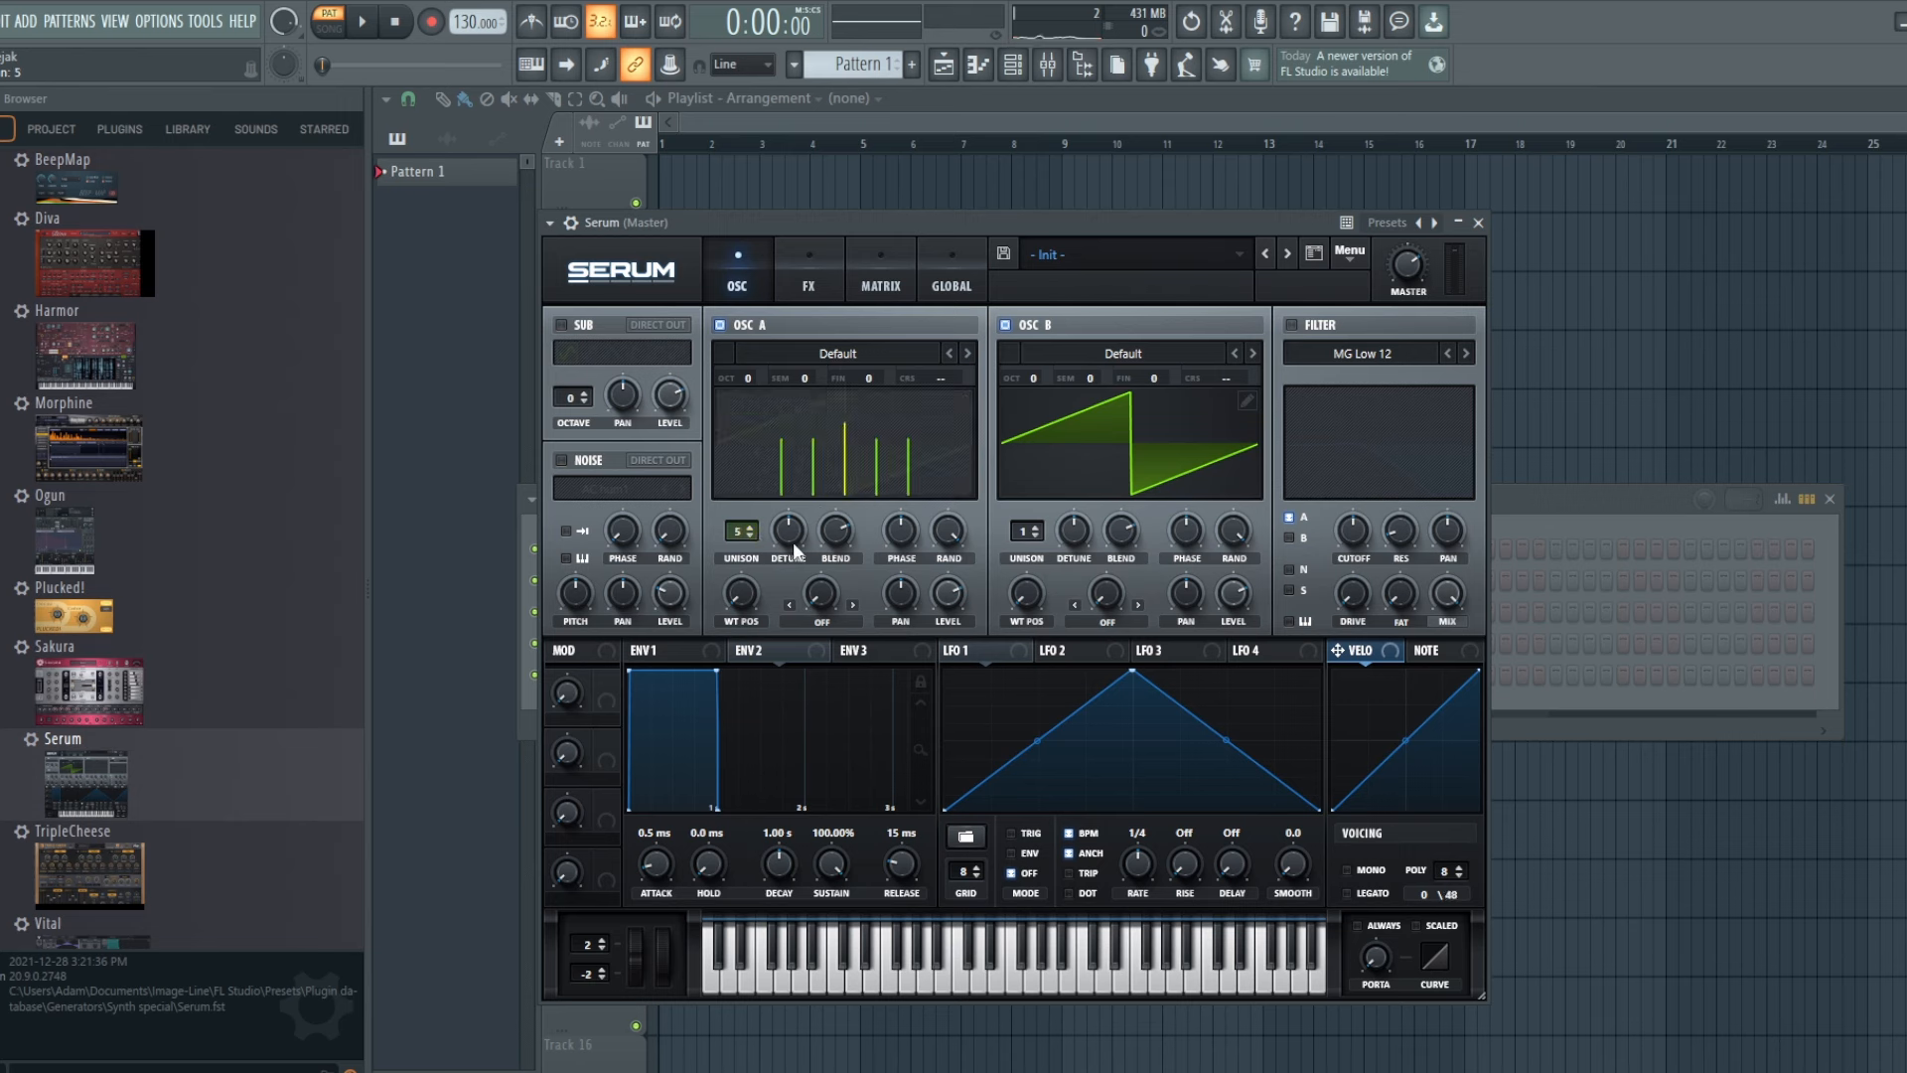
- Enable the MG Low 12 filter and shape Envelope 2 with 1.20 s decay, 36.03% sustain and 382 ms release
left_click(1291, 325)
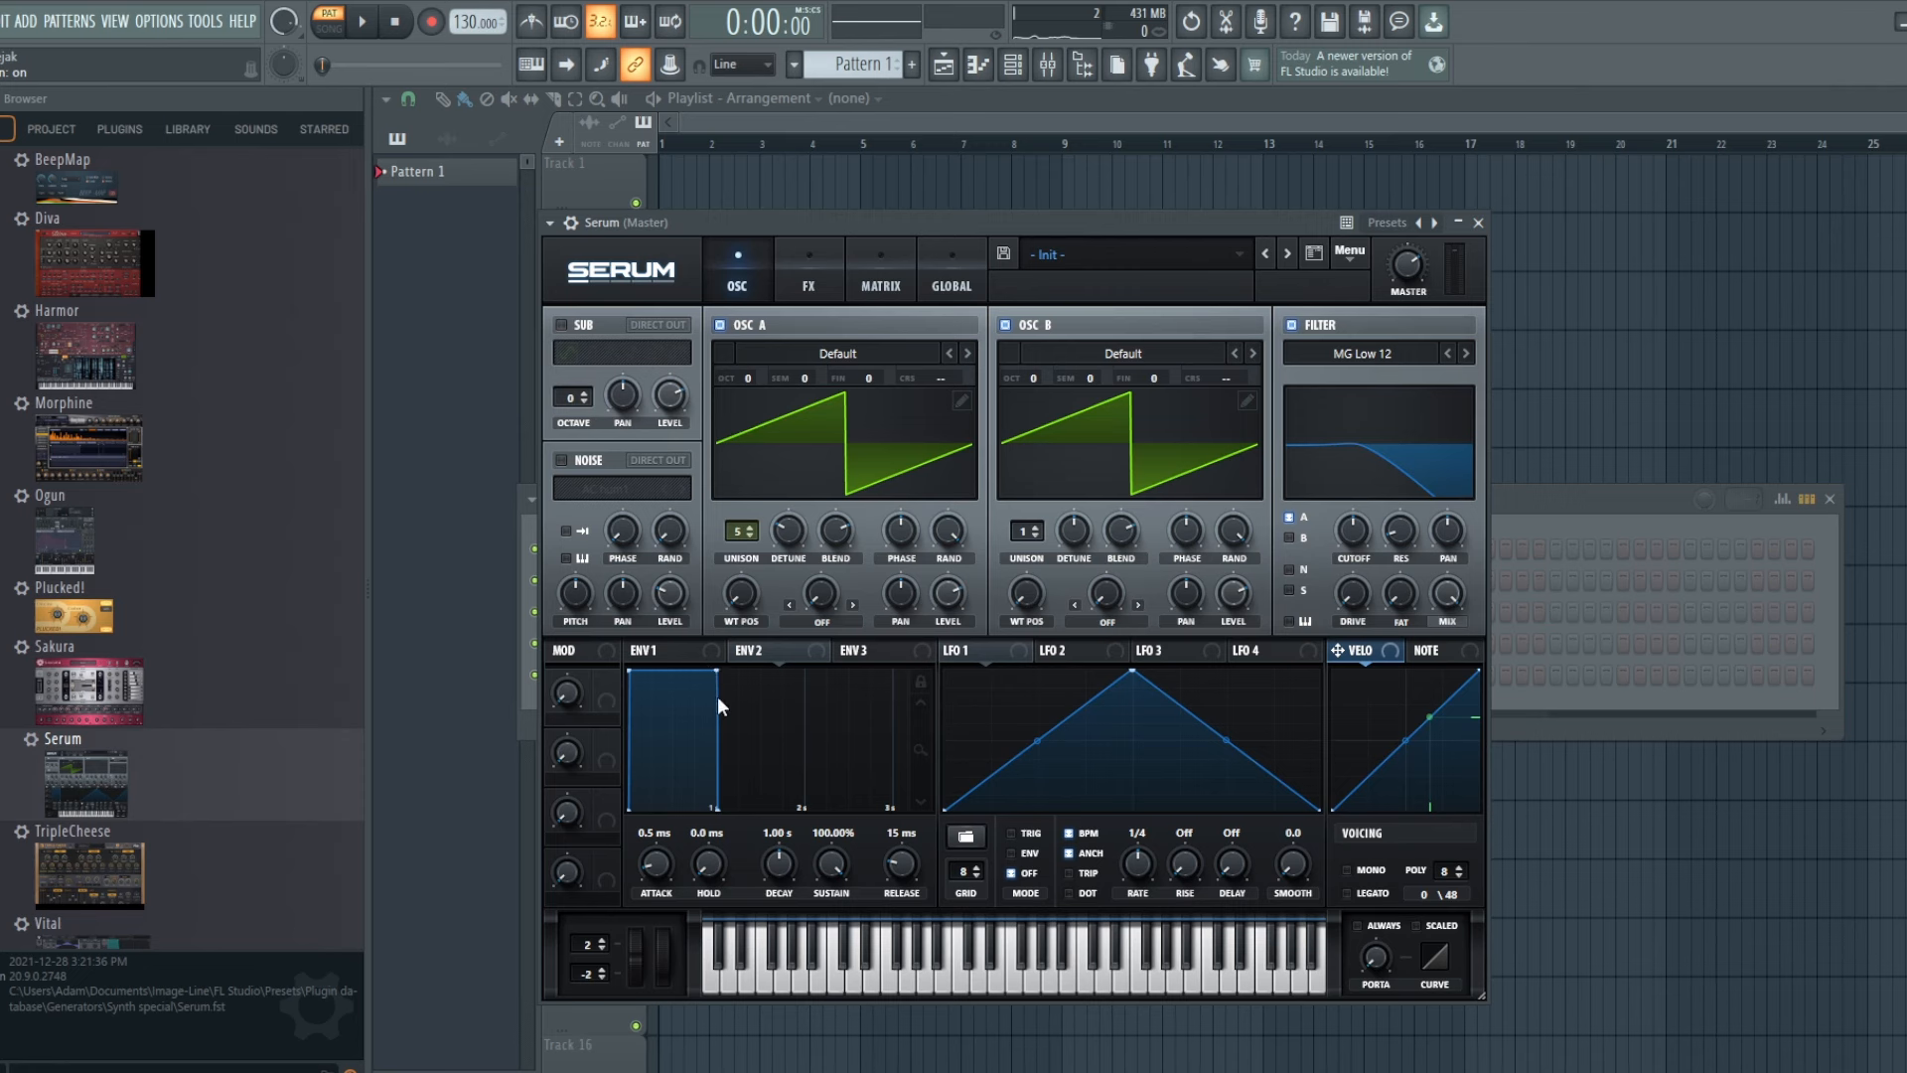
left_click_drag(715, 668, 733, 760)
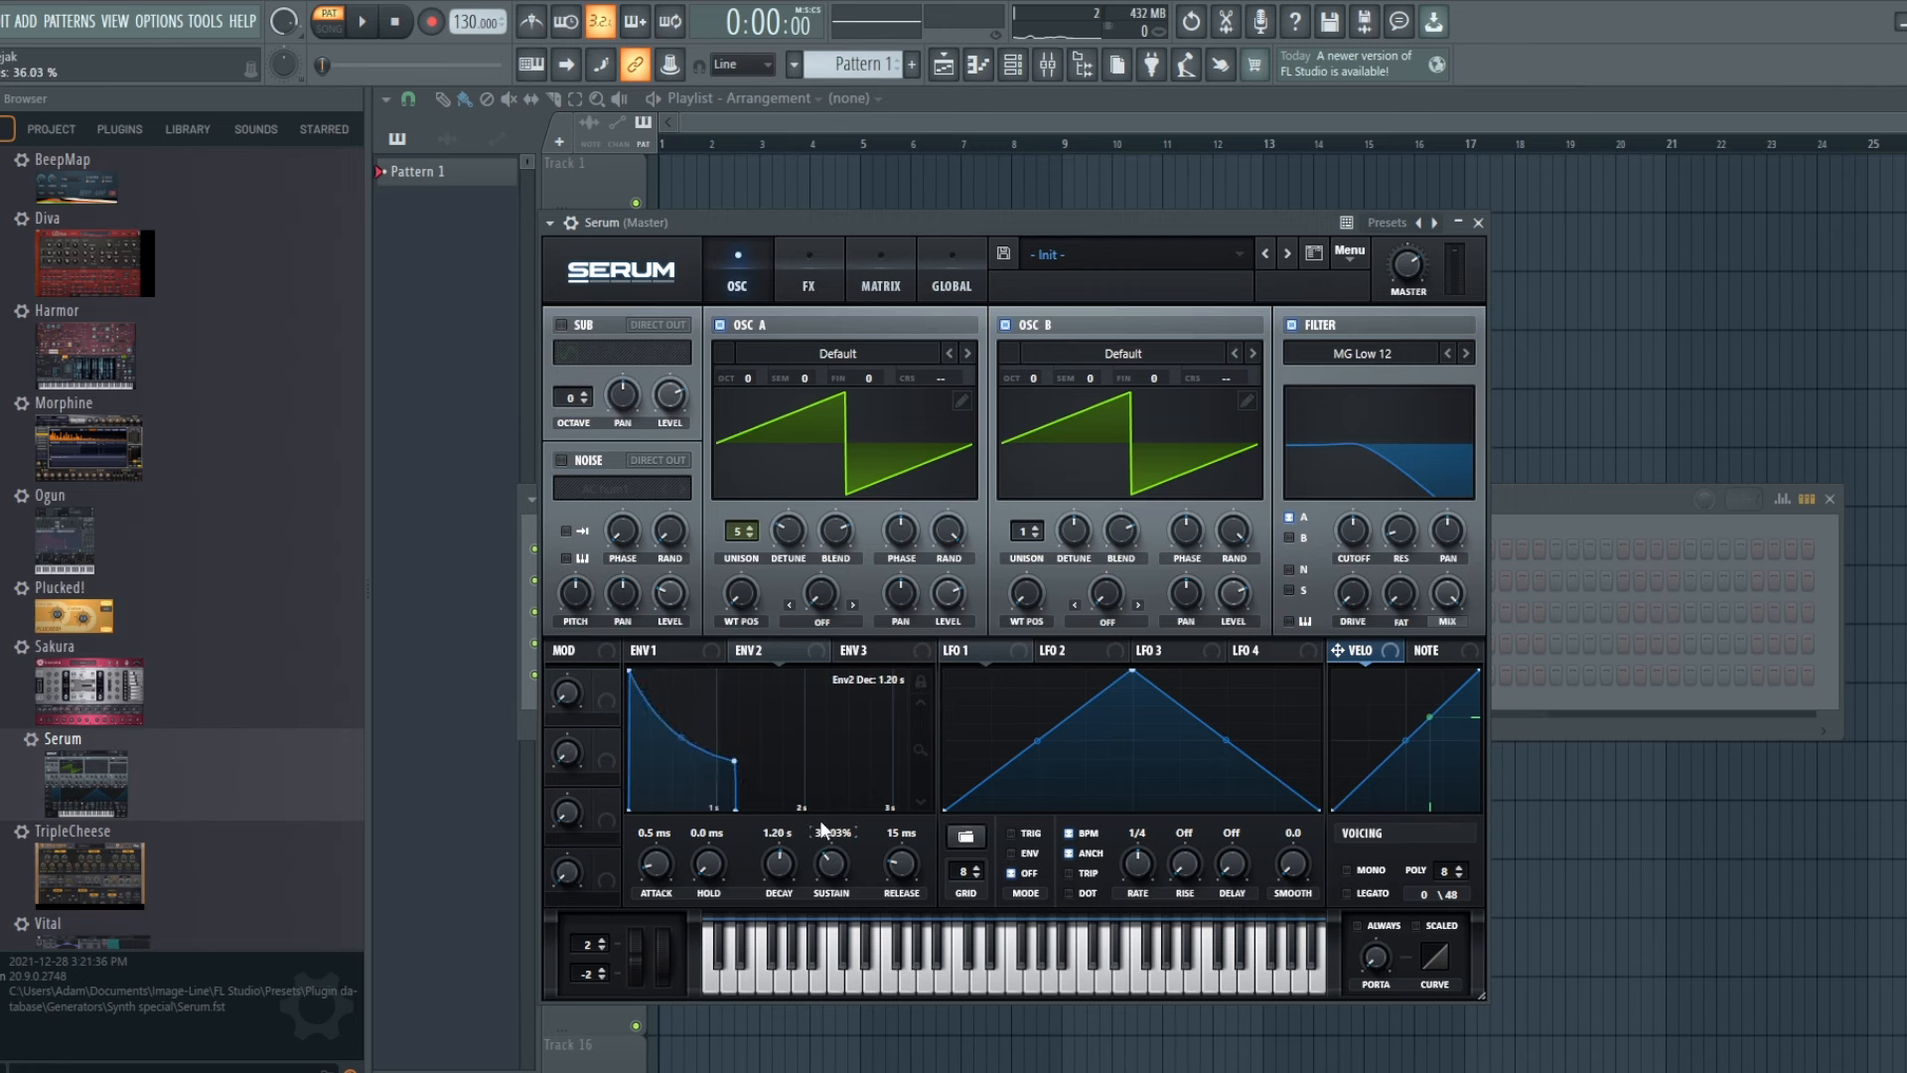
left_click_drag(903, 866, 901, 813)
- Shape Envelope 1 with a sustain of -11.3 dB and a release of 800 ms
left_click(663, 652)
left_click_drag(722, 674, 730, 775)
left_click_drag(901, 879, 901, 861)
- Modulate the filter cutoff with Envelope 2, route oscillator B through the filter as well, and fine-tune the modulation amount
left_click_drag(757, 651, 1350, 582)
left_click_drag(1338, 508, 1344, 579)
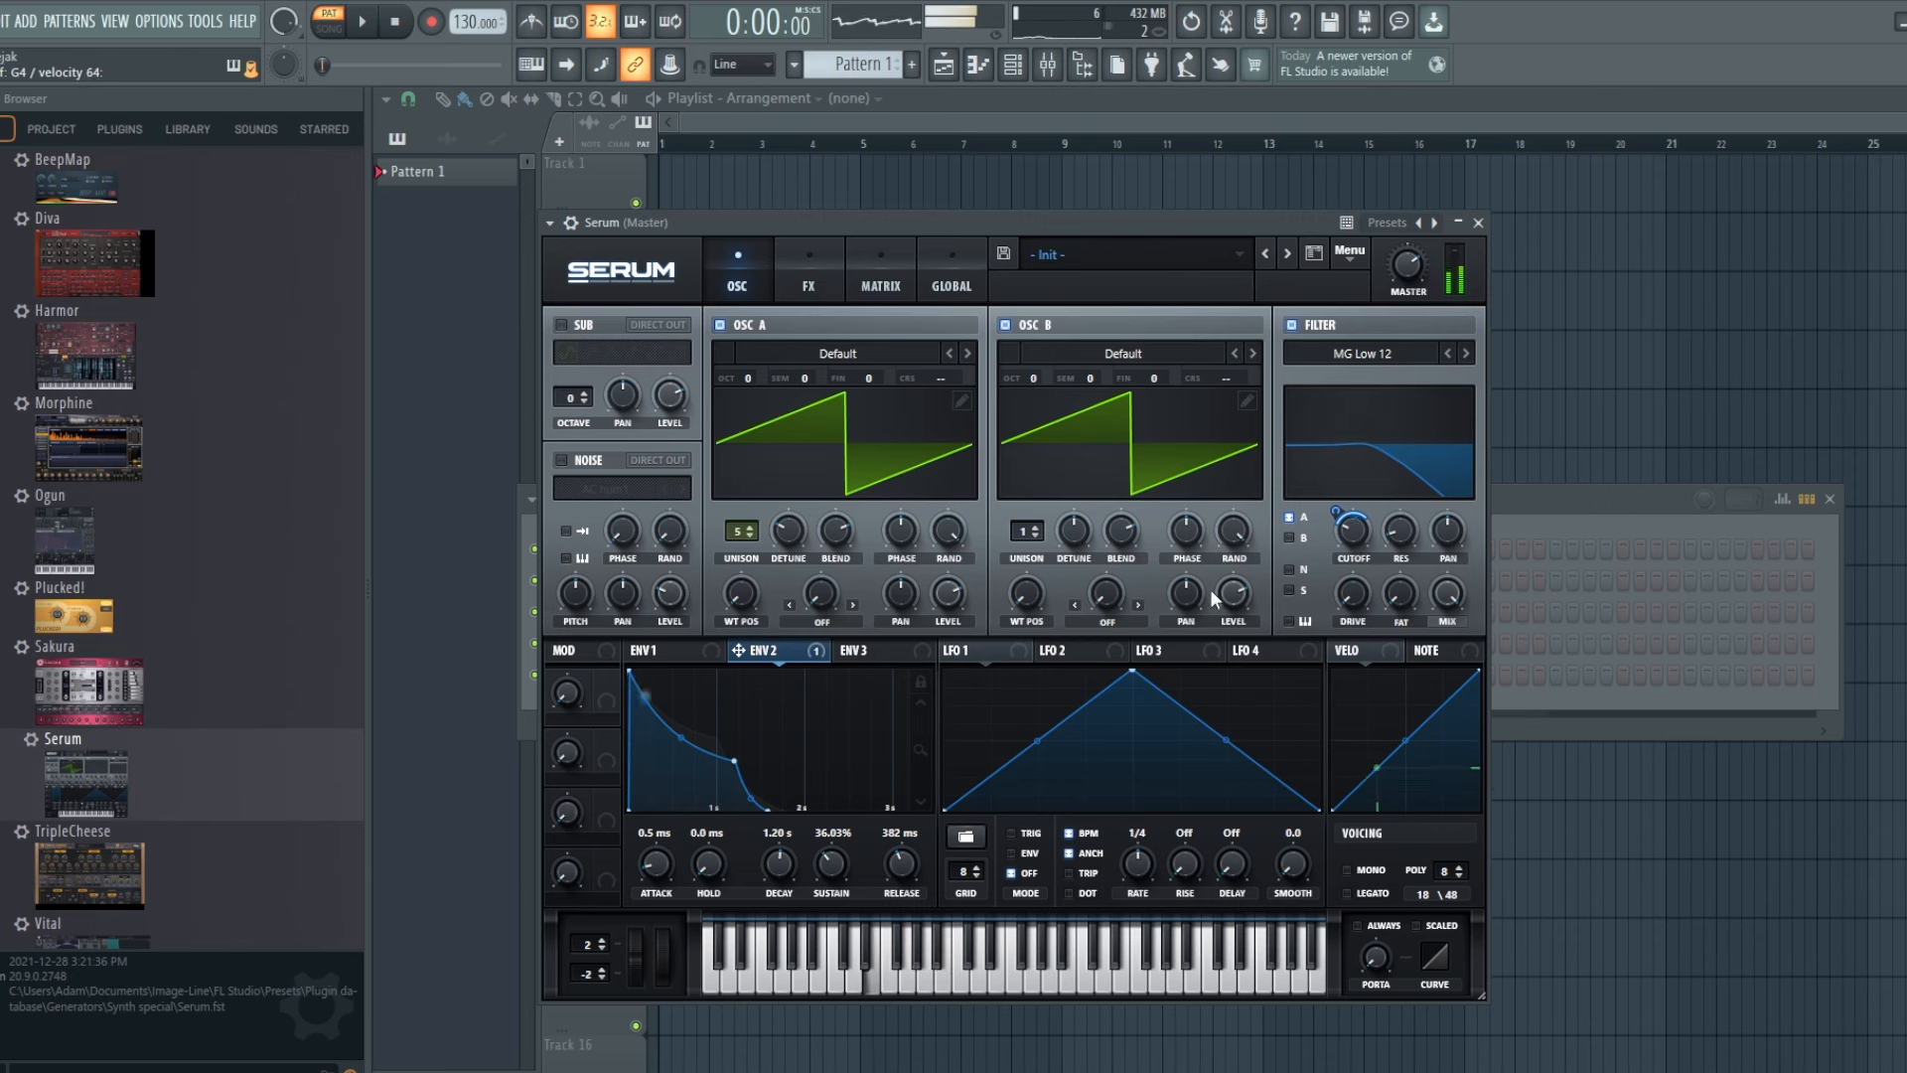
left_click(1287, 538)
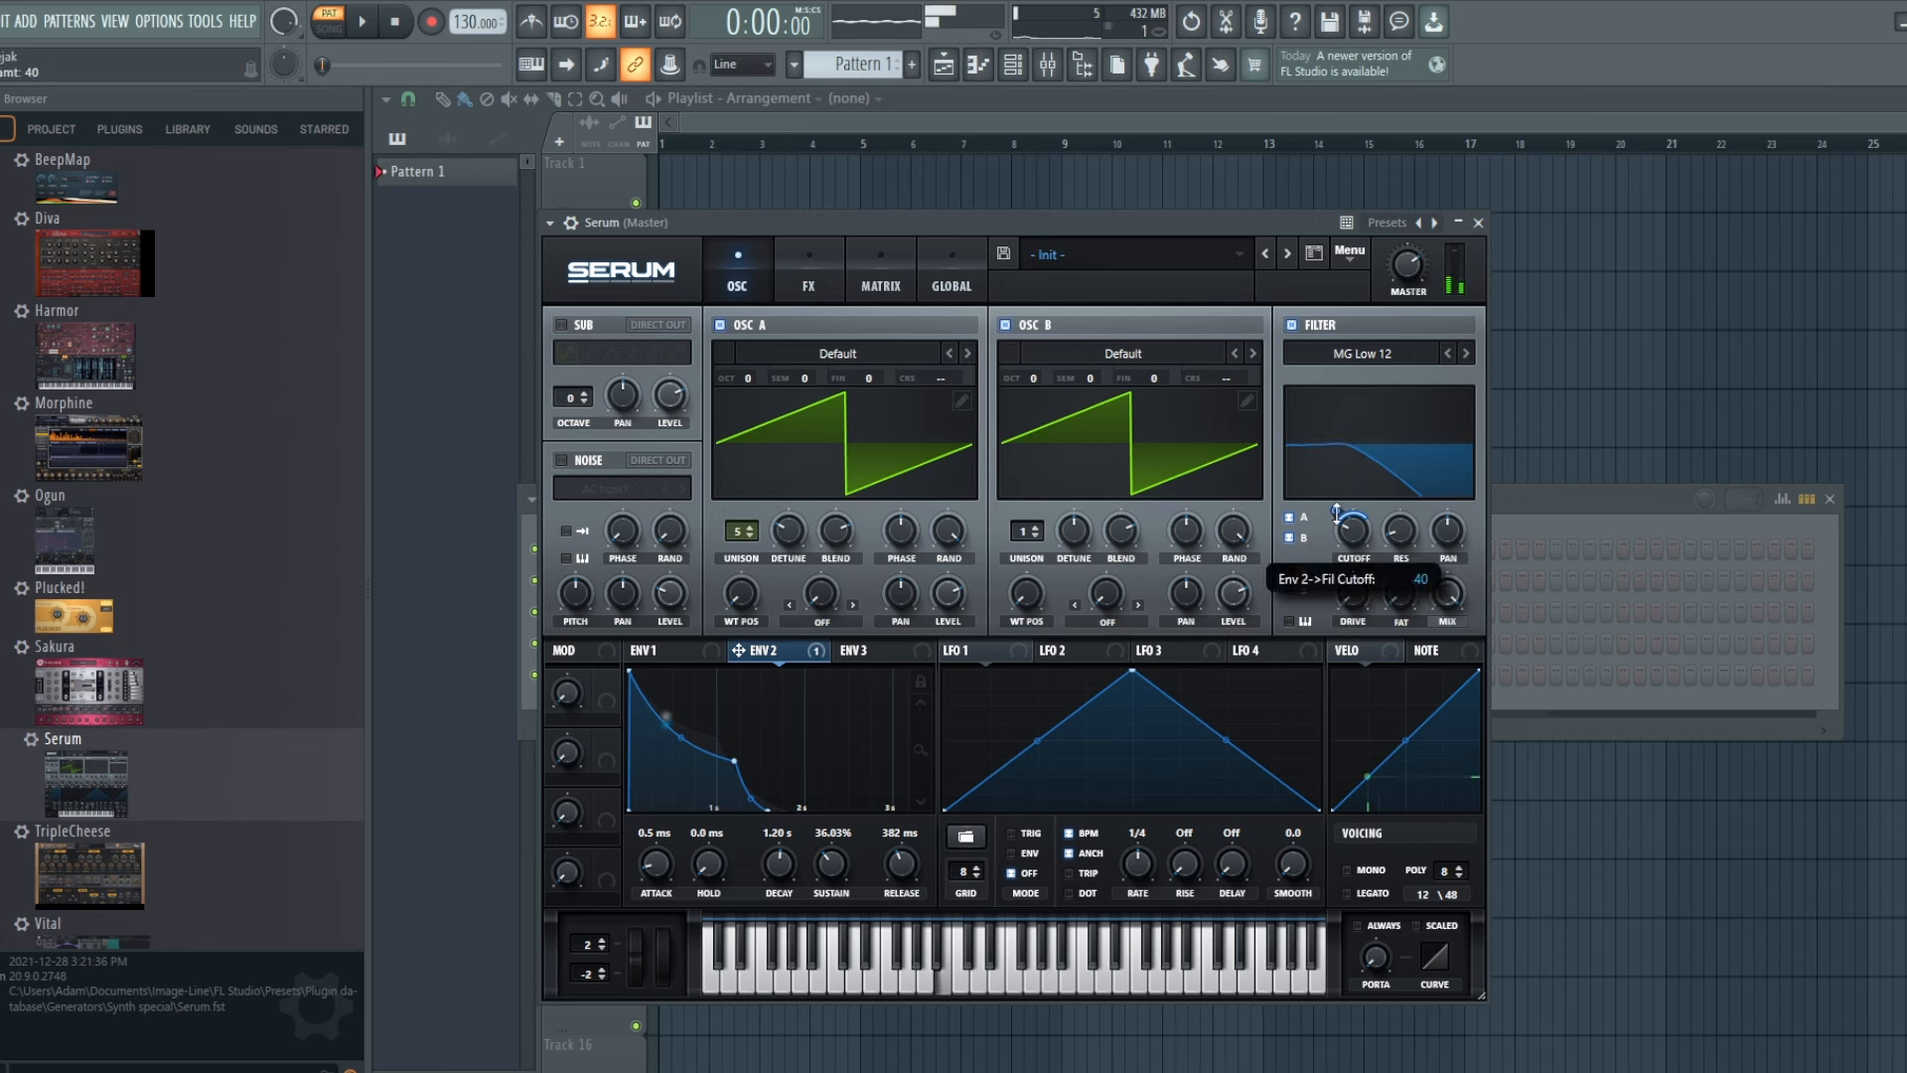
mouse_move(1341, 513)
left_mouse_down()
mouse_move(1345, 490)
mouse_move(1343, 507)
left_mouse_up()
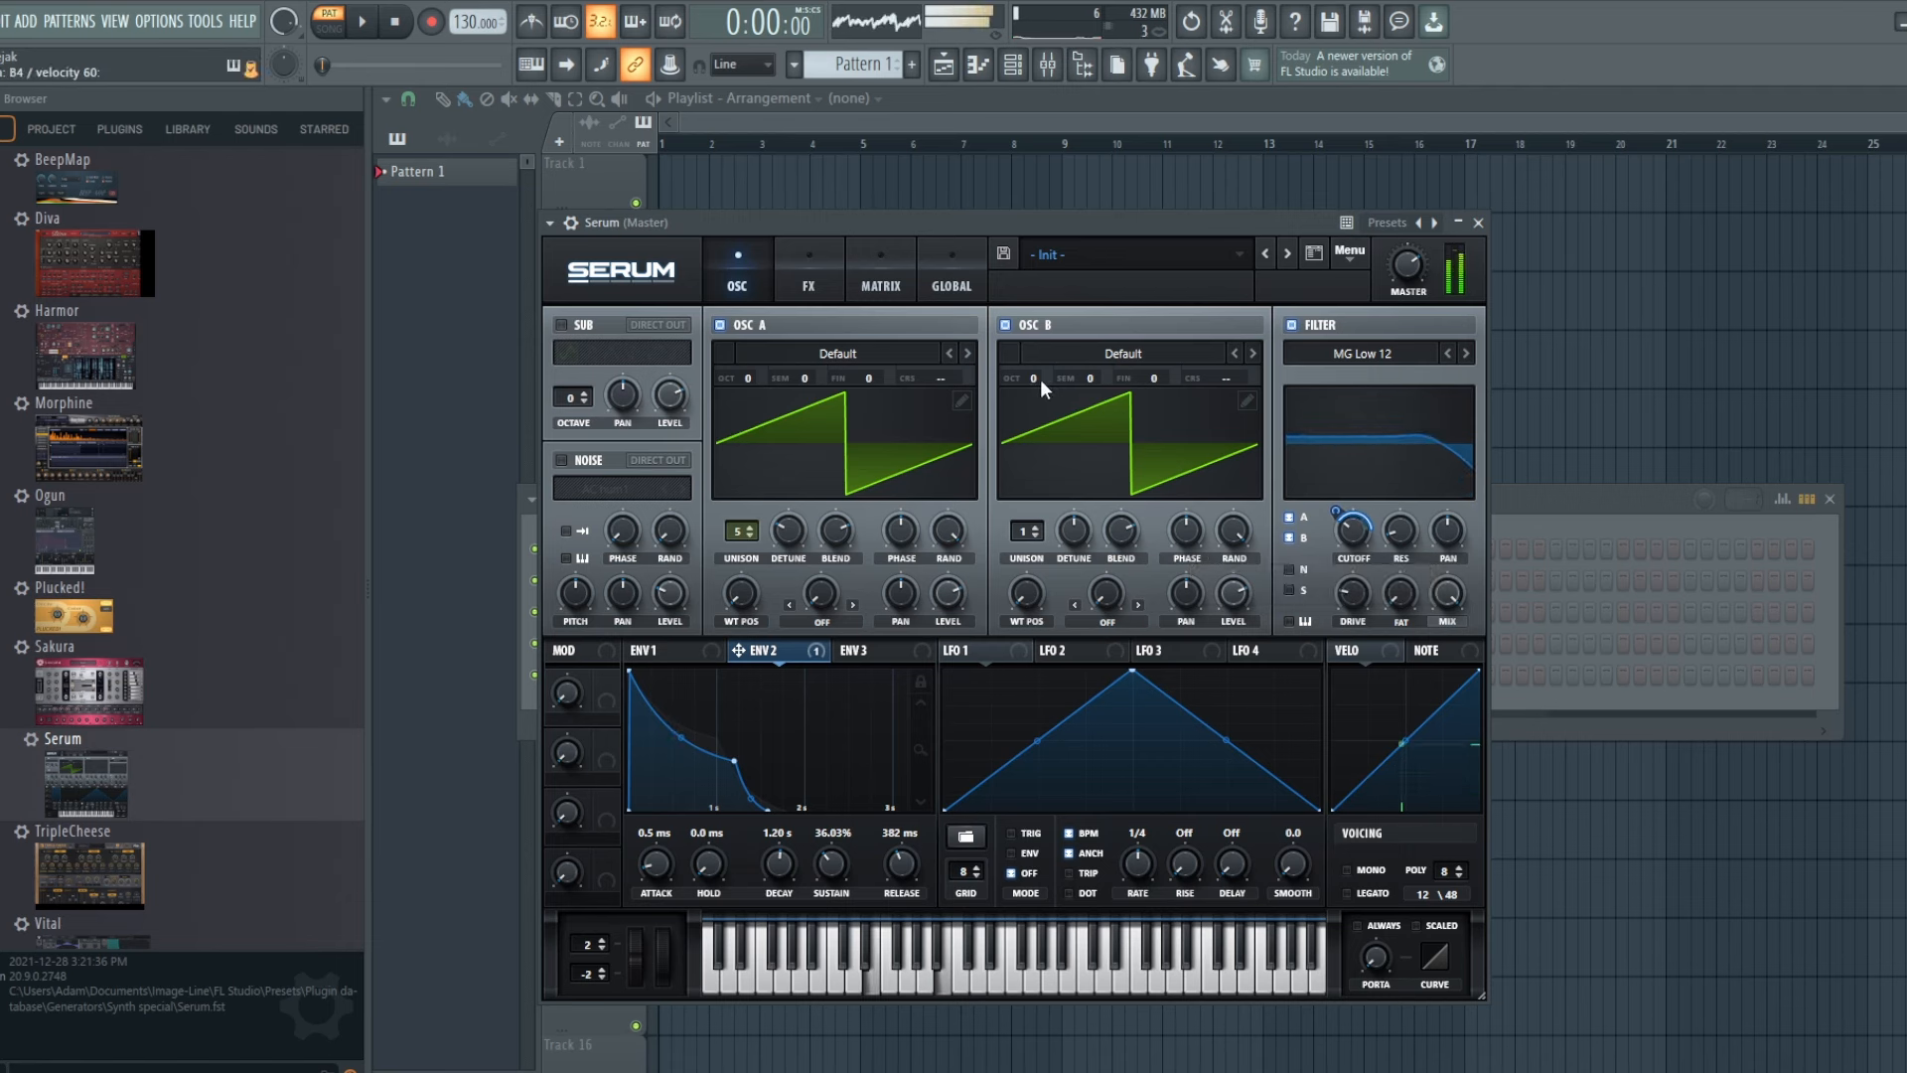
- Raise oscillator A by one octave and set Envelope 2 to 2.18 s decay and 44.80% sustain
left_click_drag(747, 378, 734, 353)
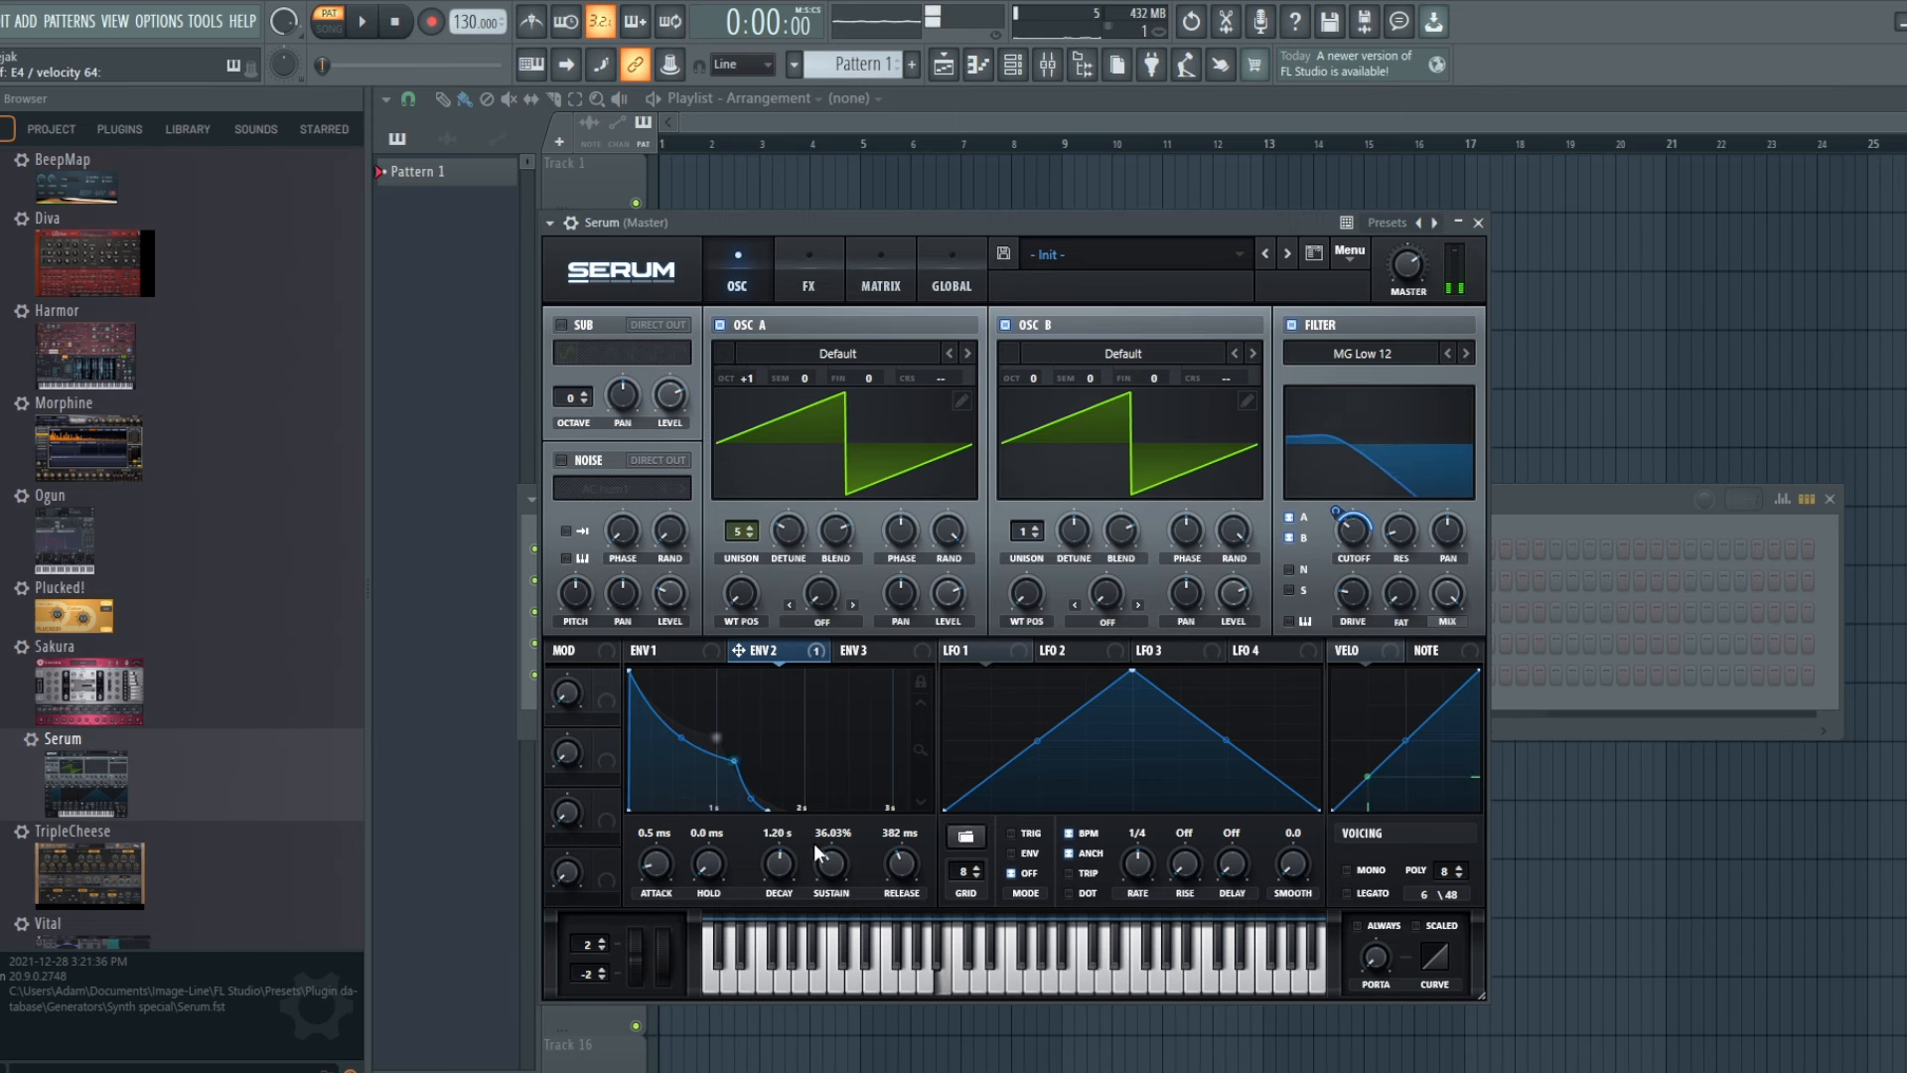
left_click_drag(827, 871, 824, 837)
left_click_drag(734, 742, 820, 747)
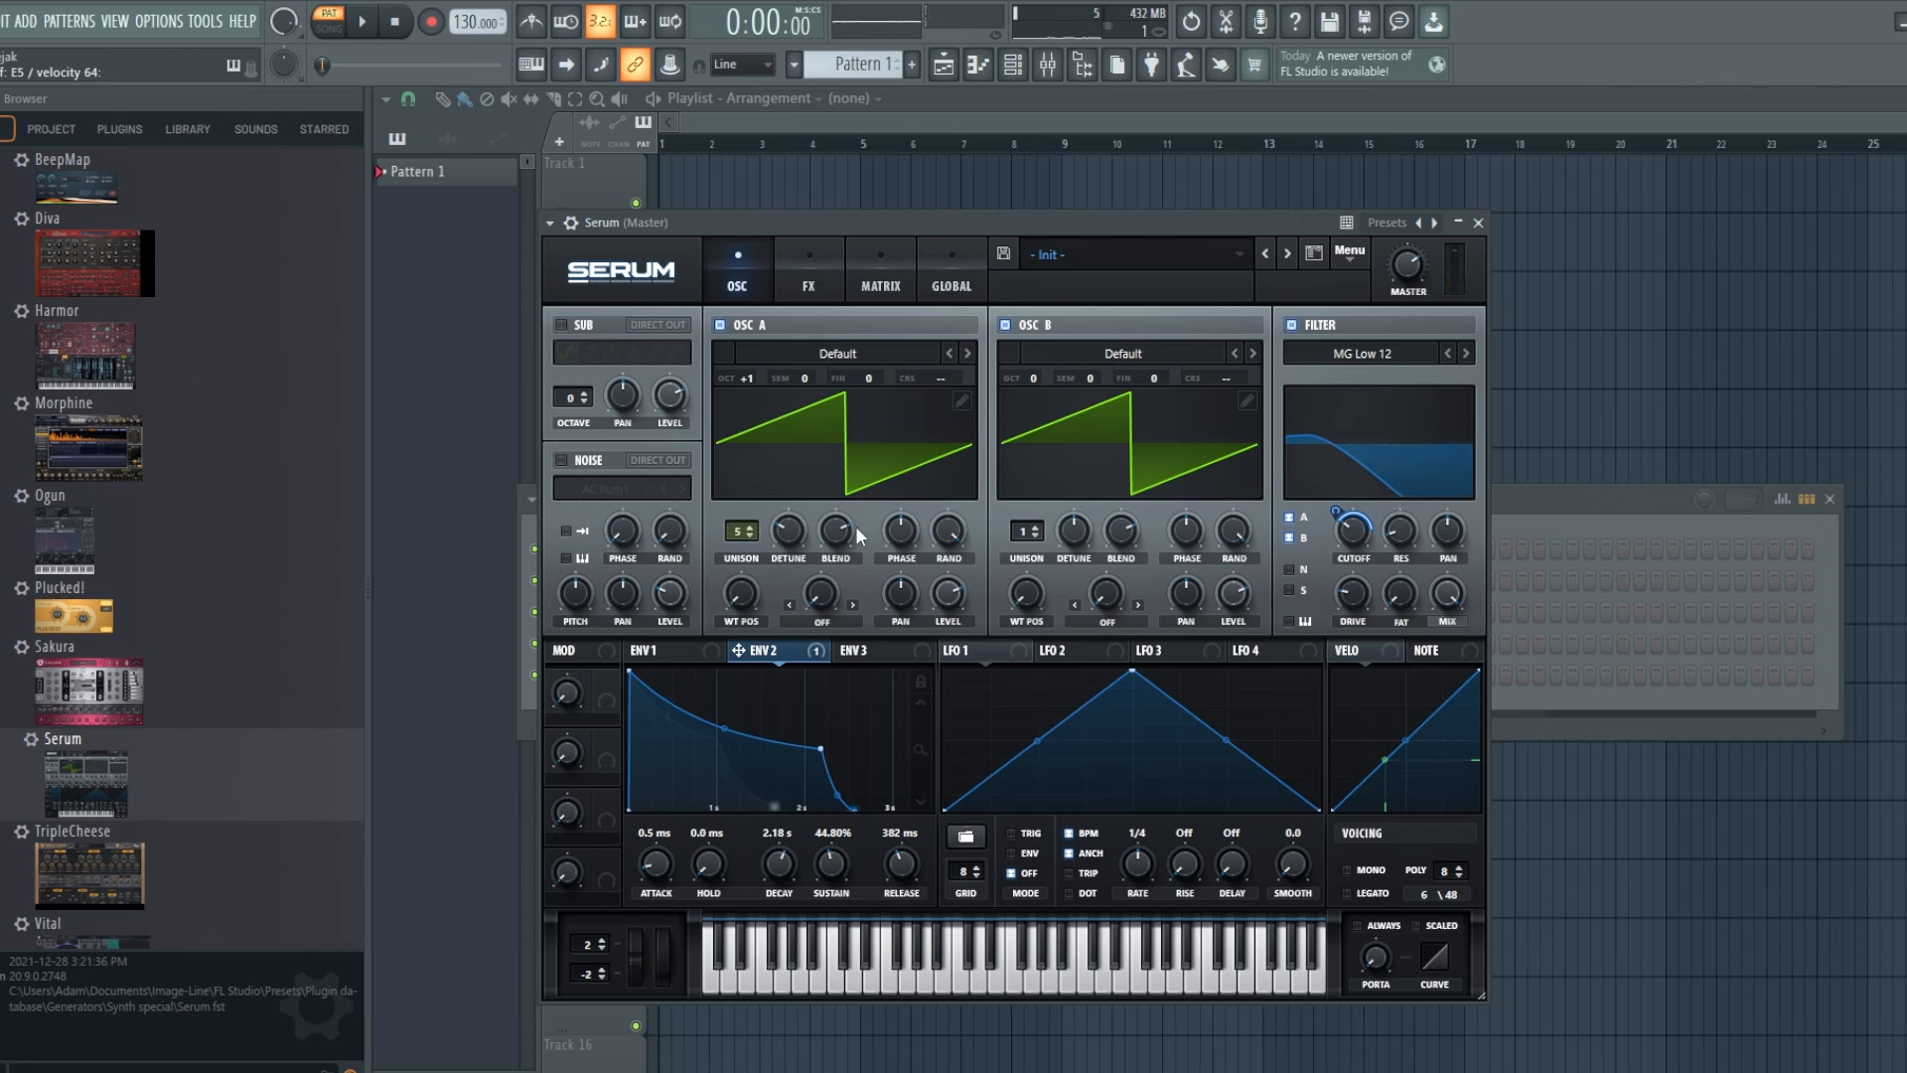
- Load the analog MsAw wavetable into oscillator A and adjust its wavetable position
left_click(850, 354)
mouse_move(814, 377)
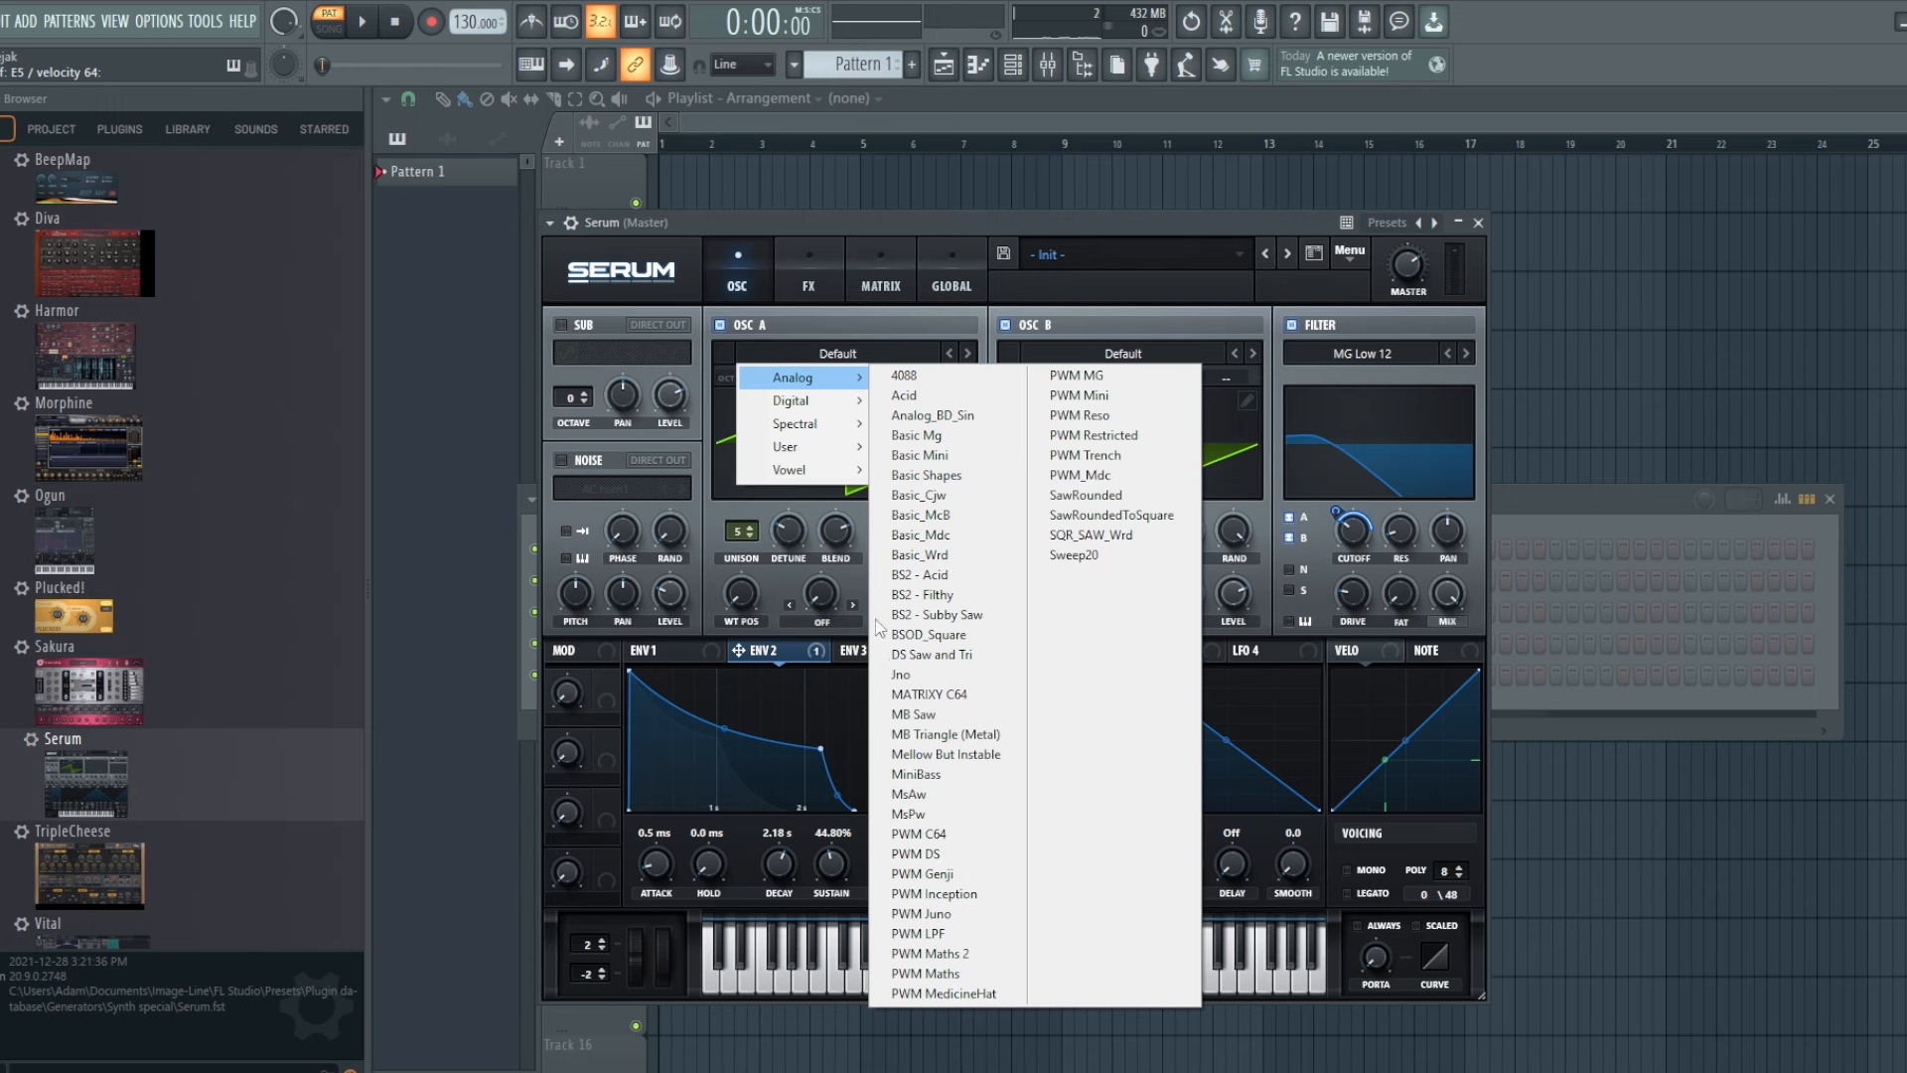
left_click(909, 794)
left_click_drag(764, 592, 736, 431)
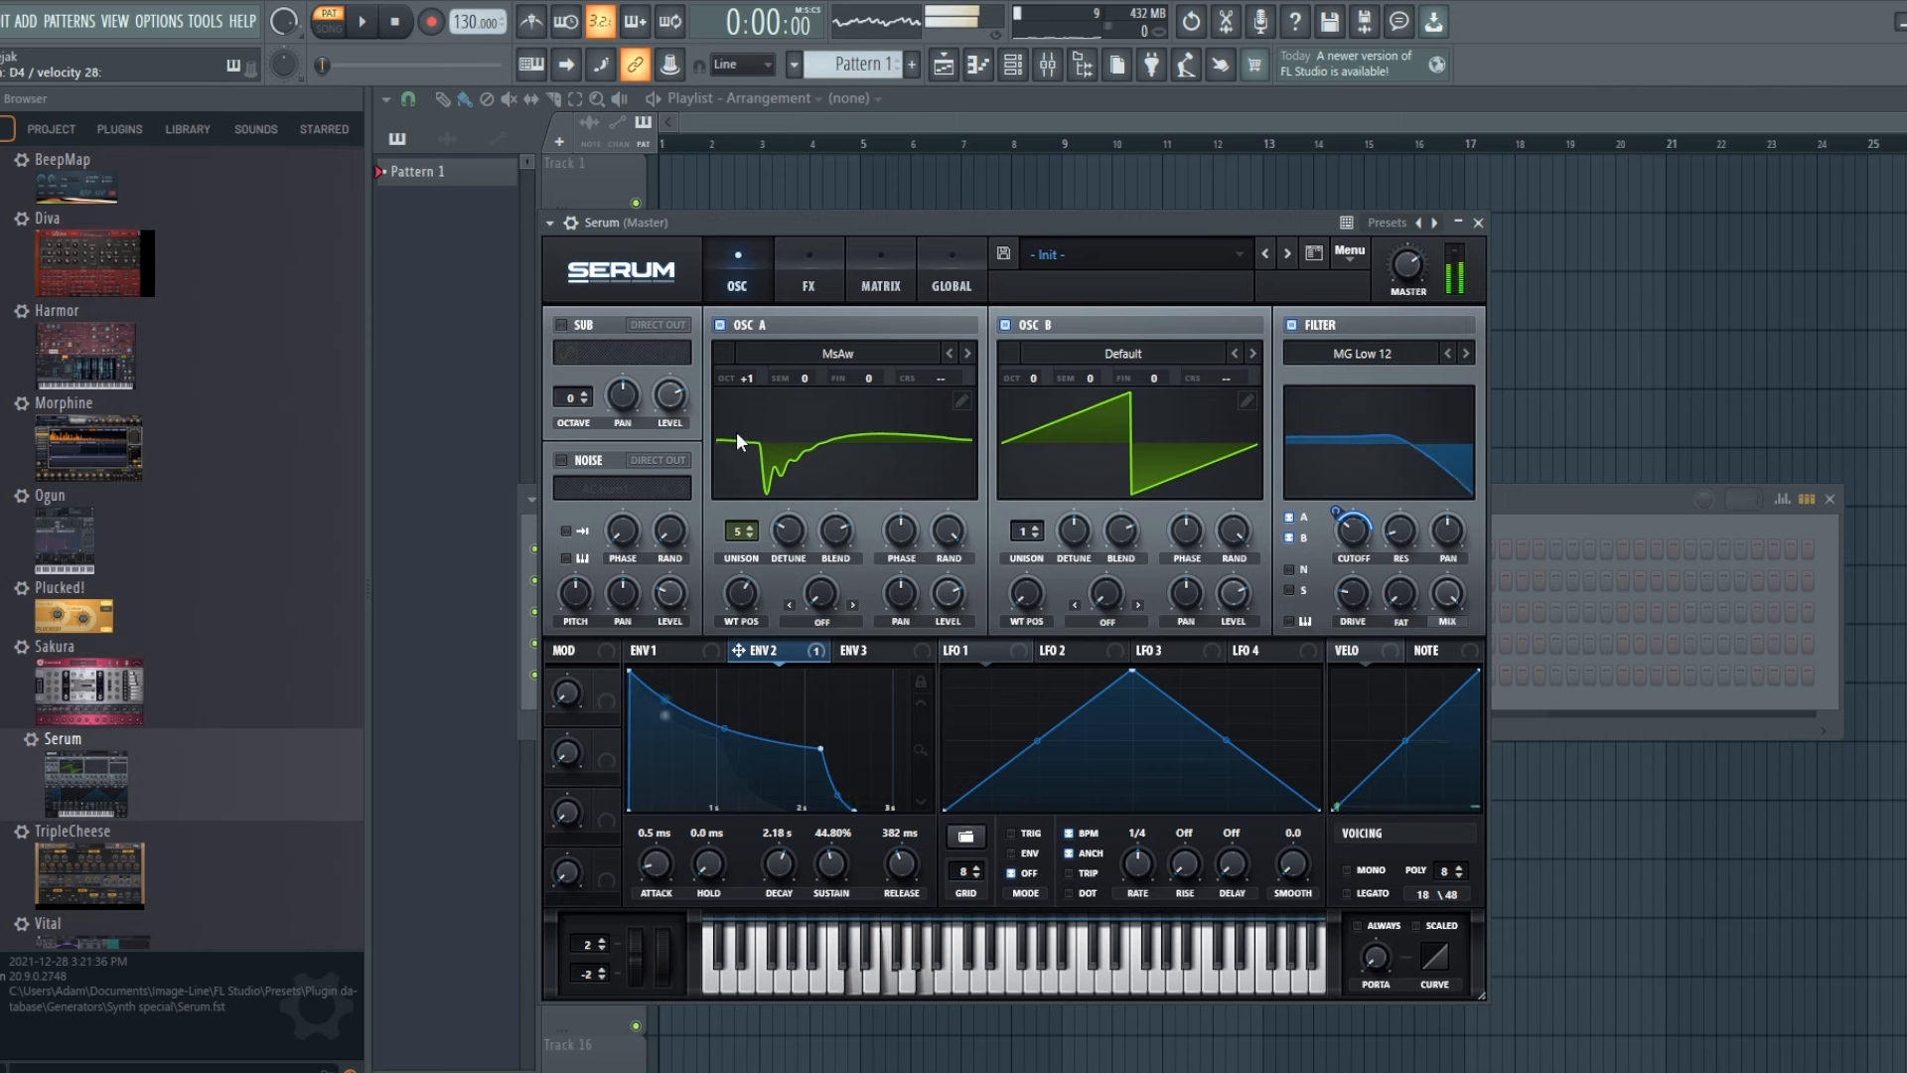
- Assign LFO 1 to oscillator A's wavetable position and to oscillator B's fine tuning, with reduced modulation amounts
left_click_drag(1021, 647, 921, 615)
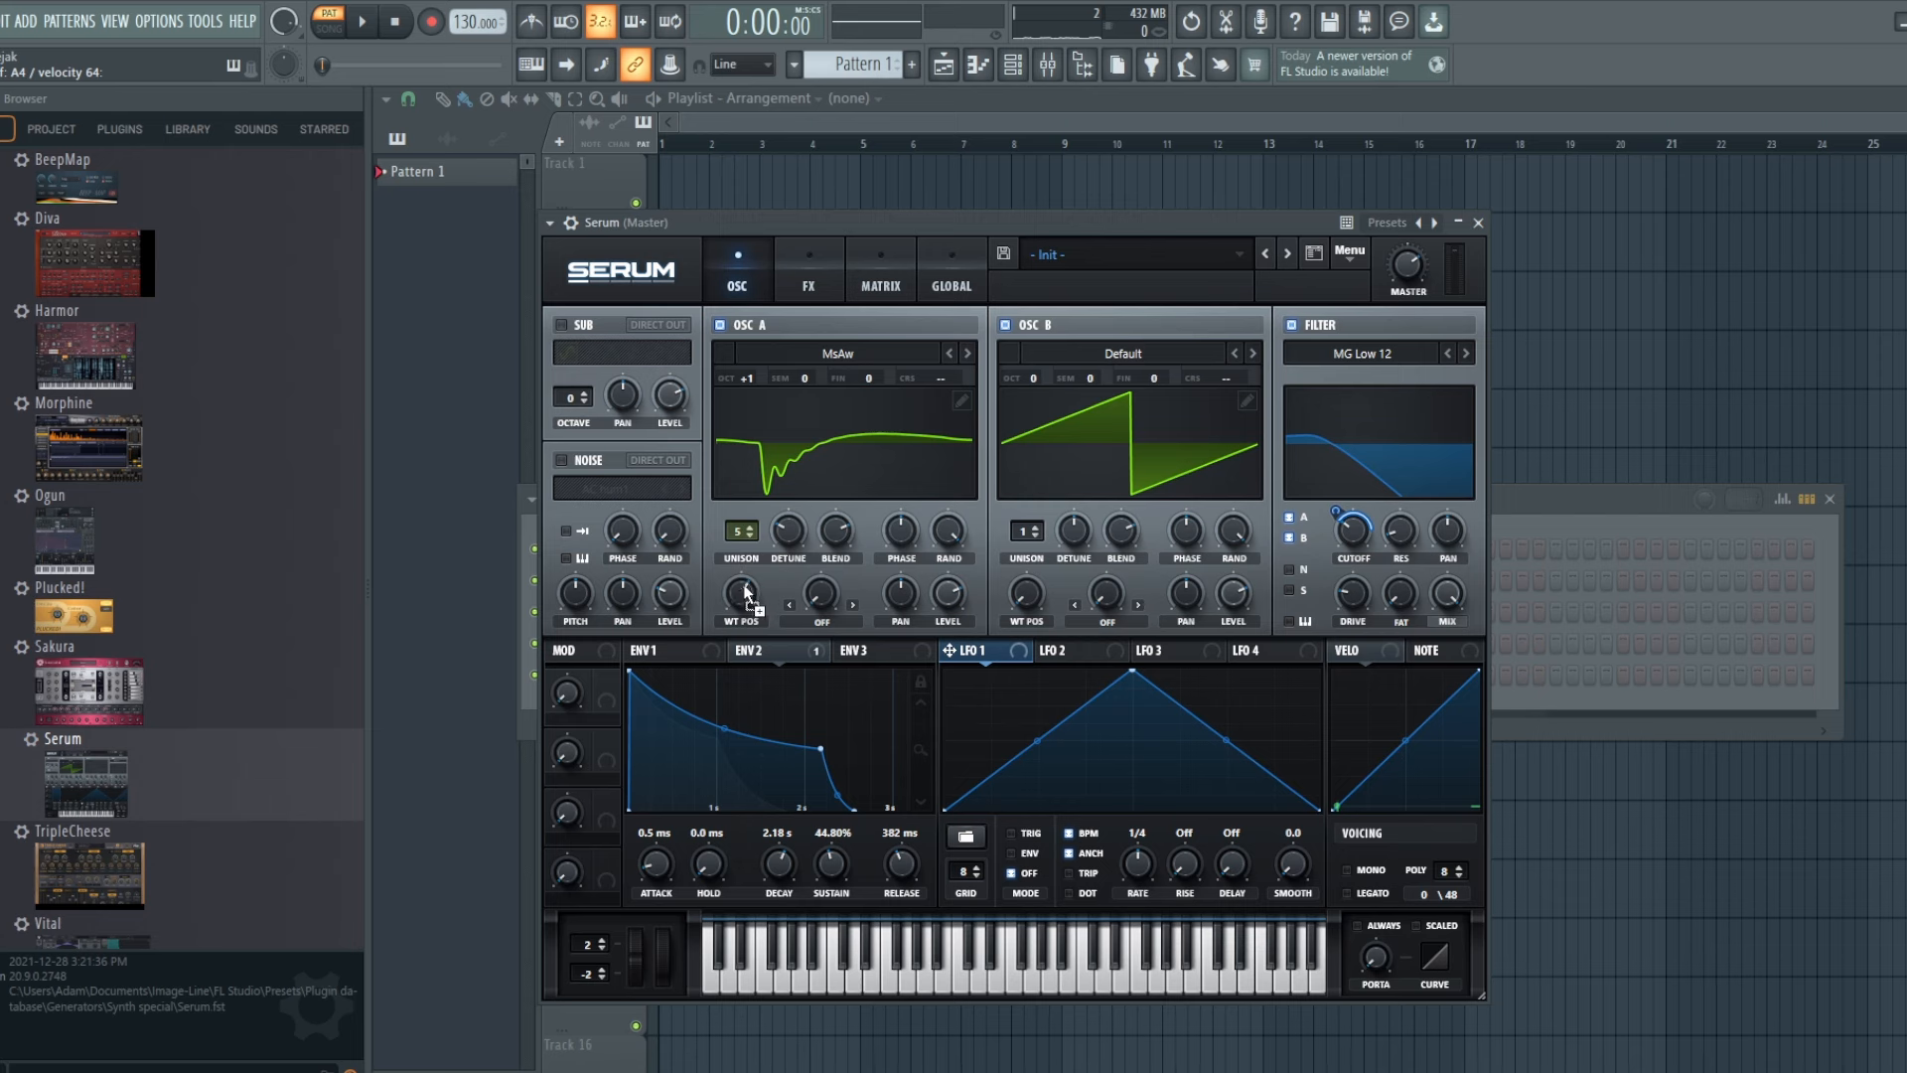
left_click_drag(747, 593, 741, 646)
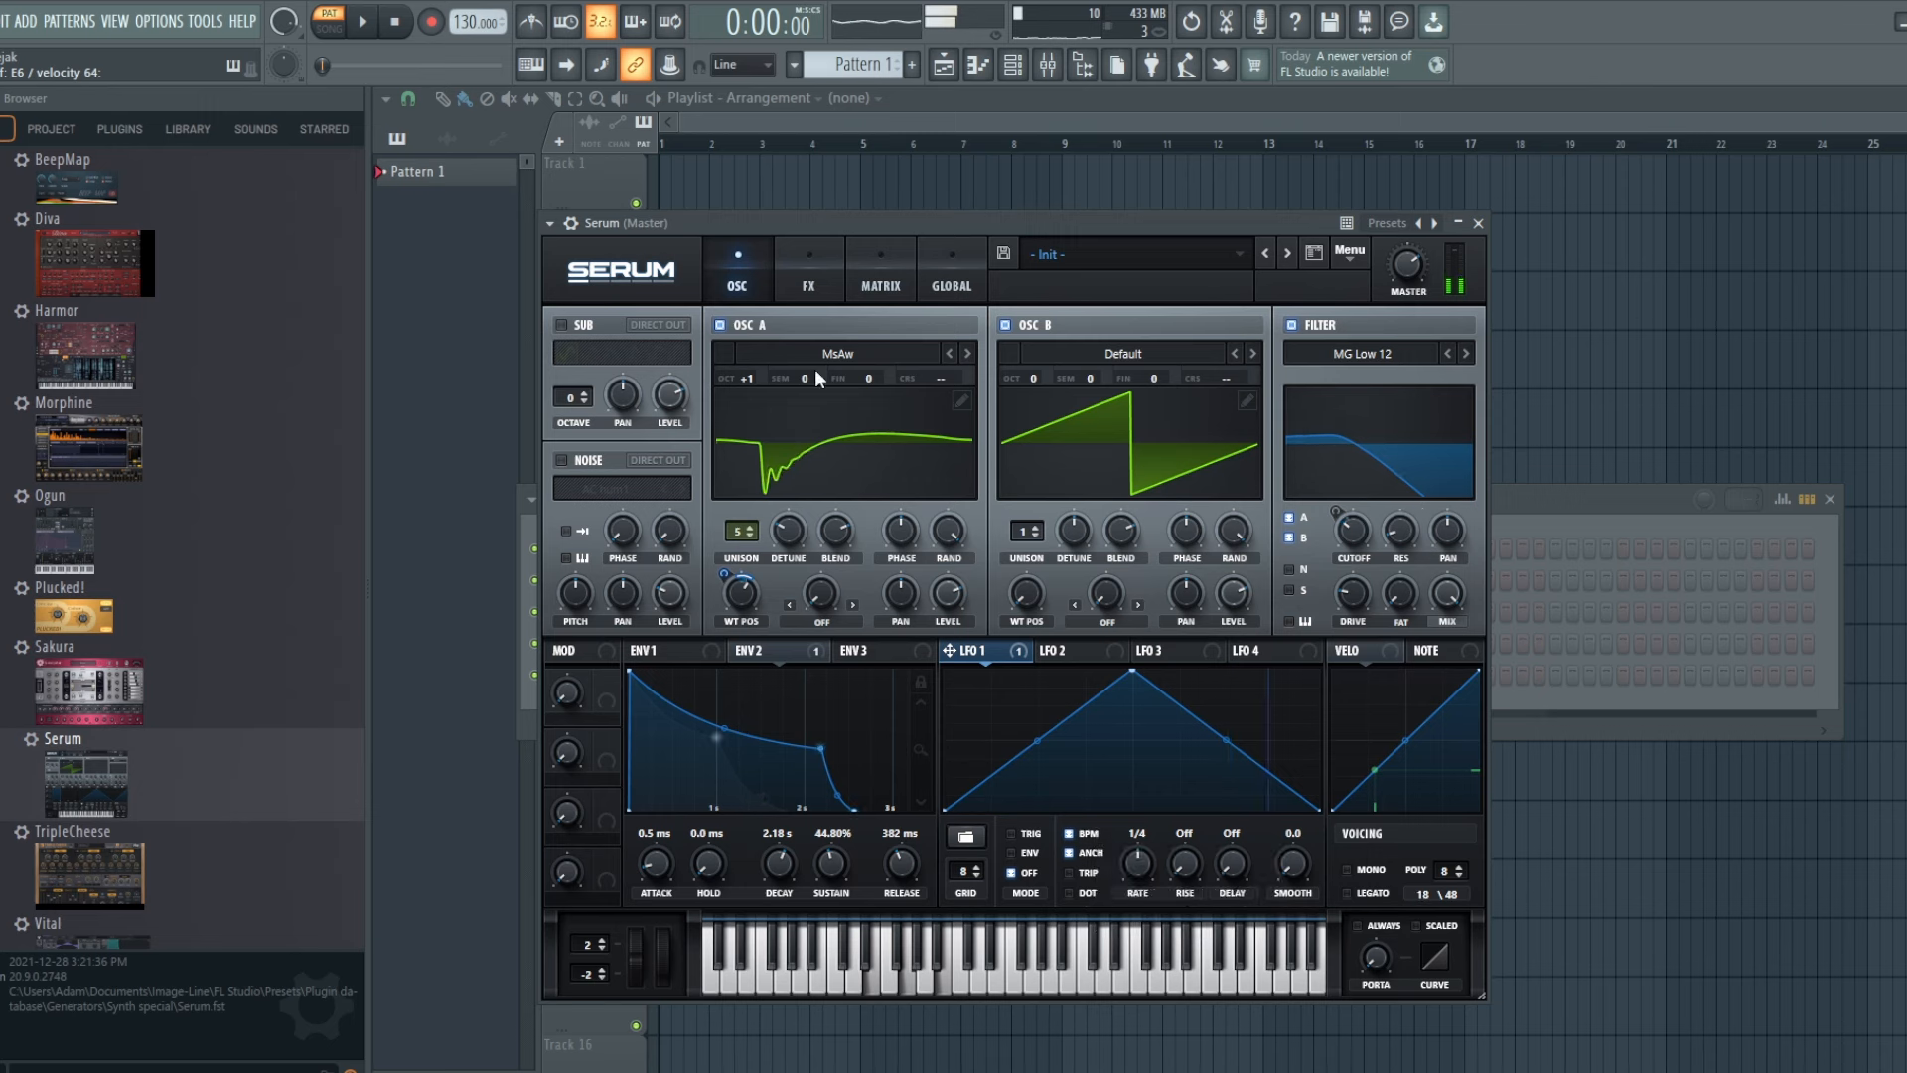
left_click(812, 254)
left_click(745, 270)
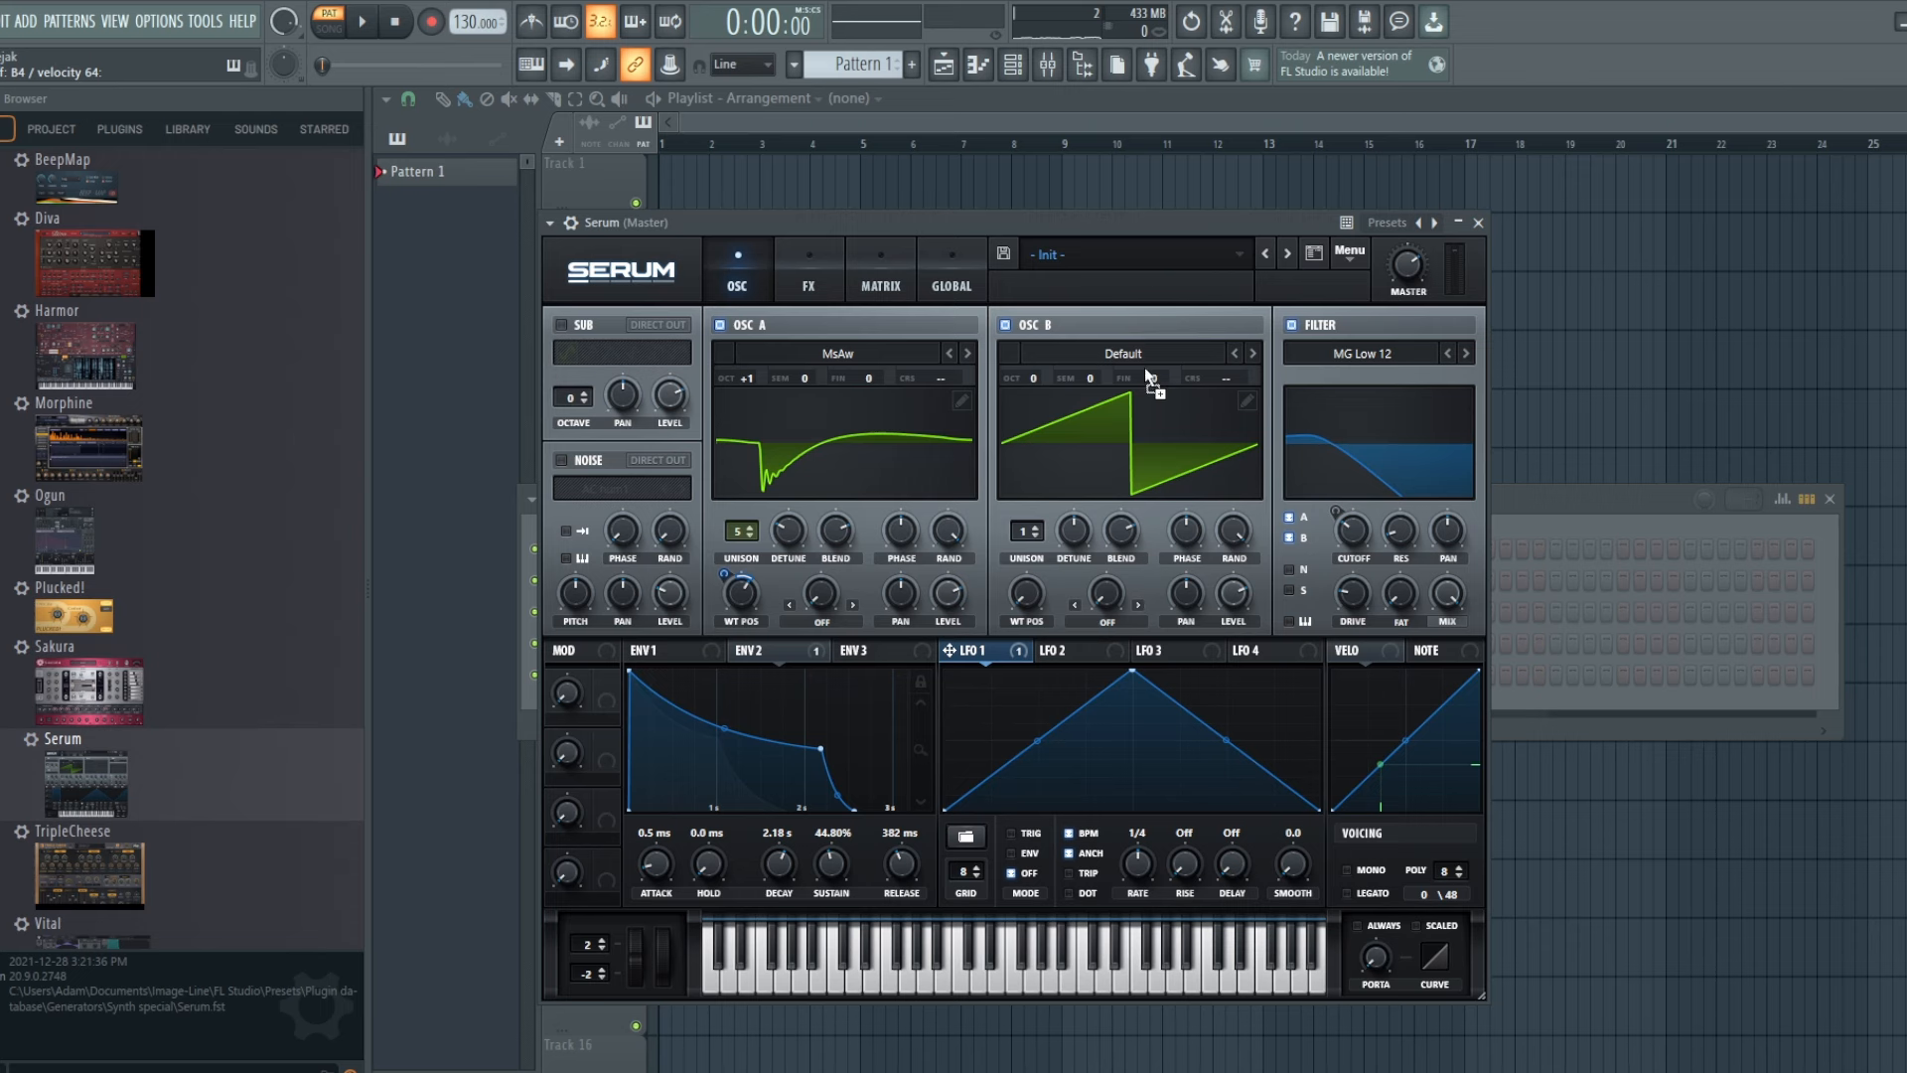
left_click_drag(1181, 375, 1175, 496)
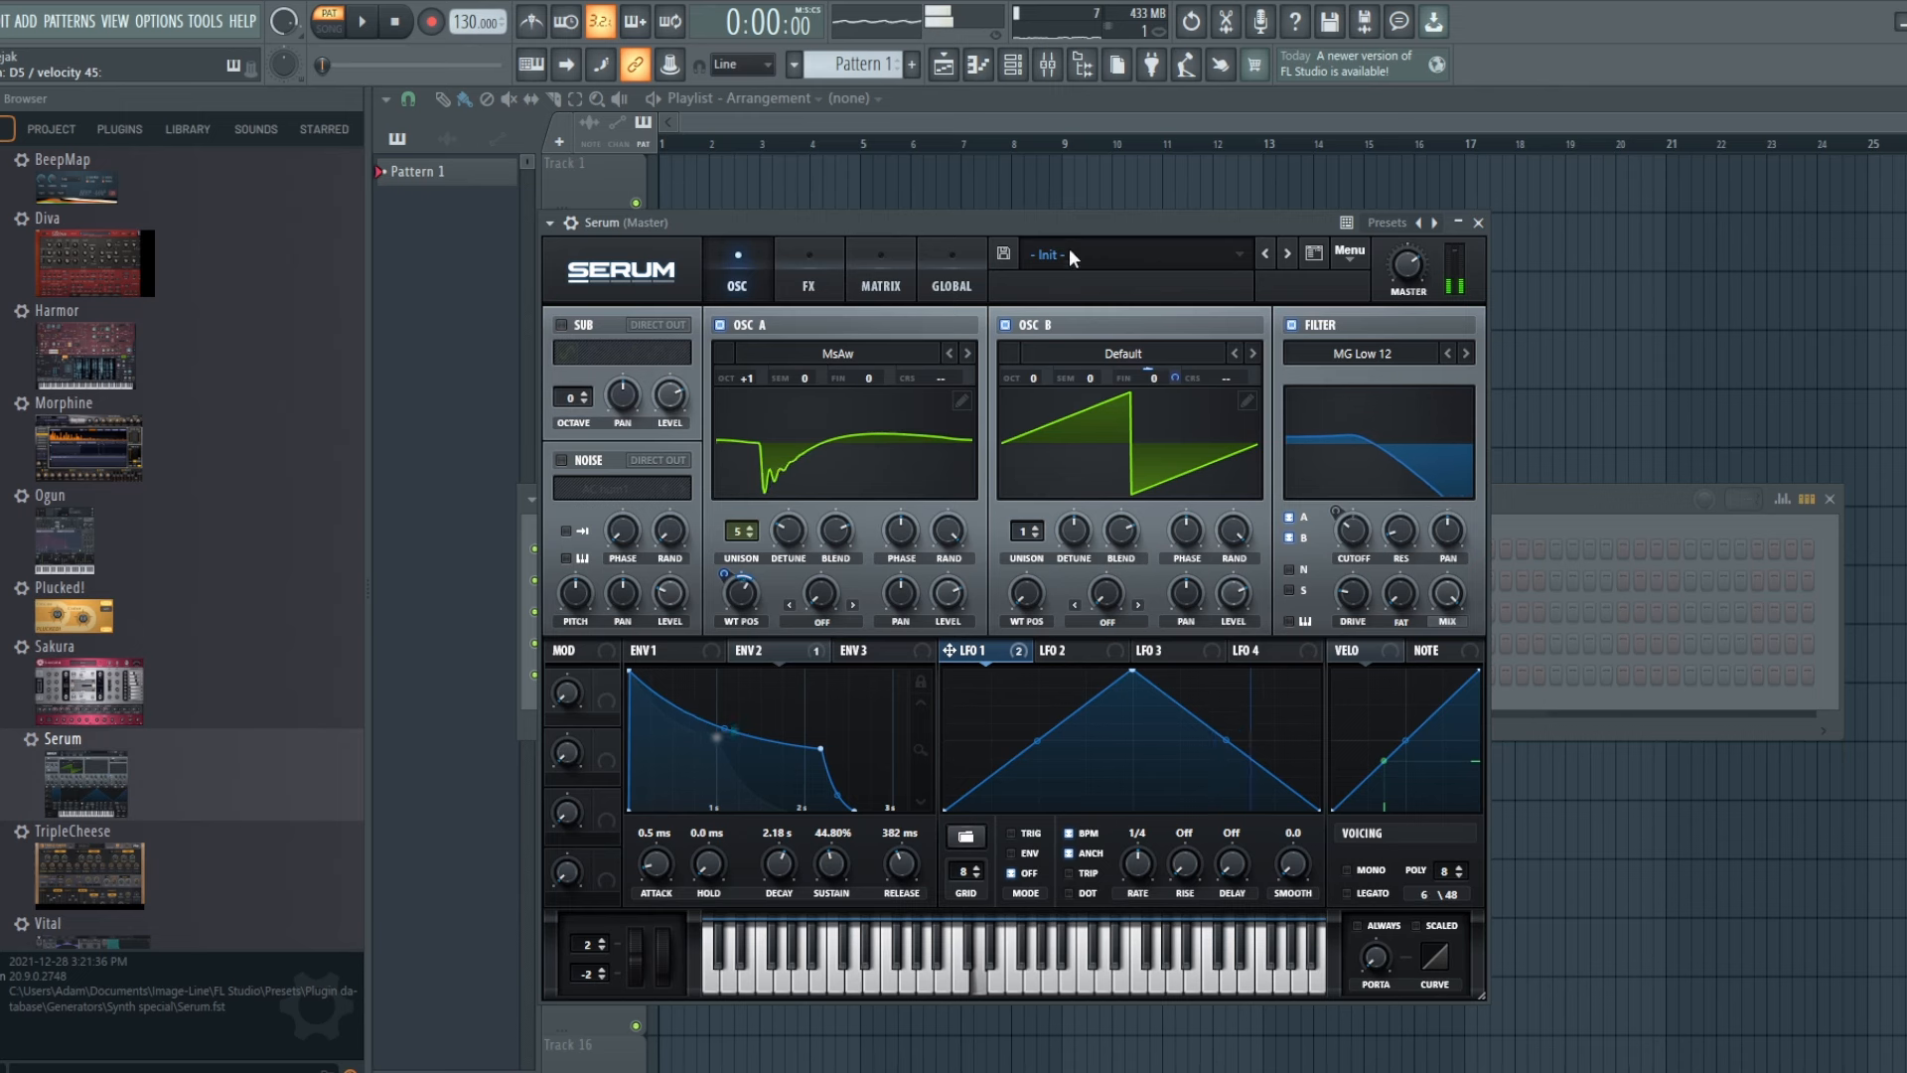
- Add an EQ with its low band as a low cut at 122 Hz and place it before the chorus in the effects order
left_click(837, 286)
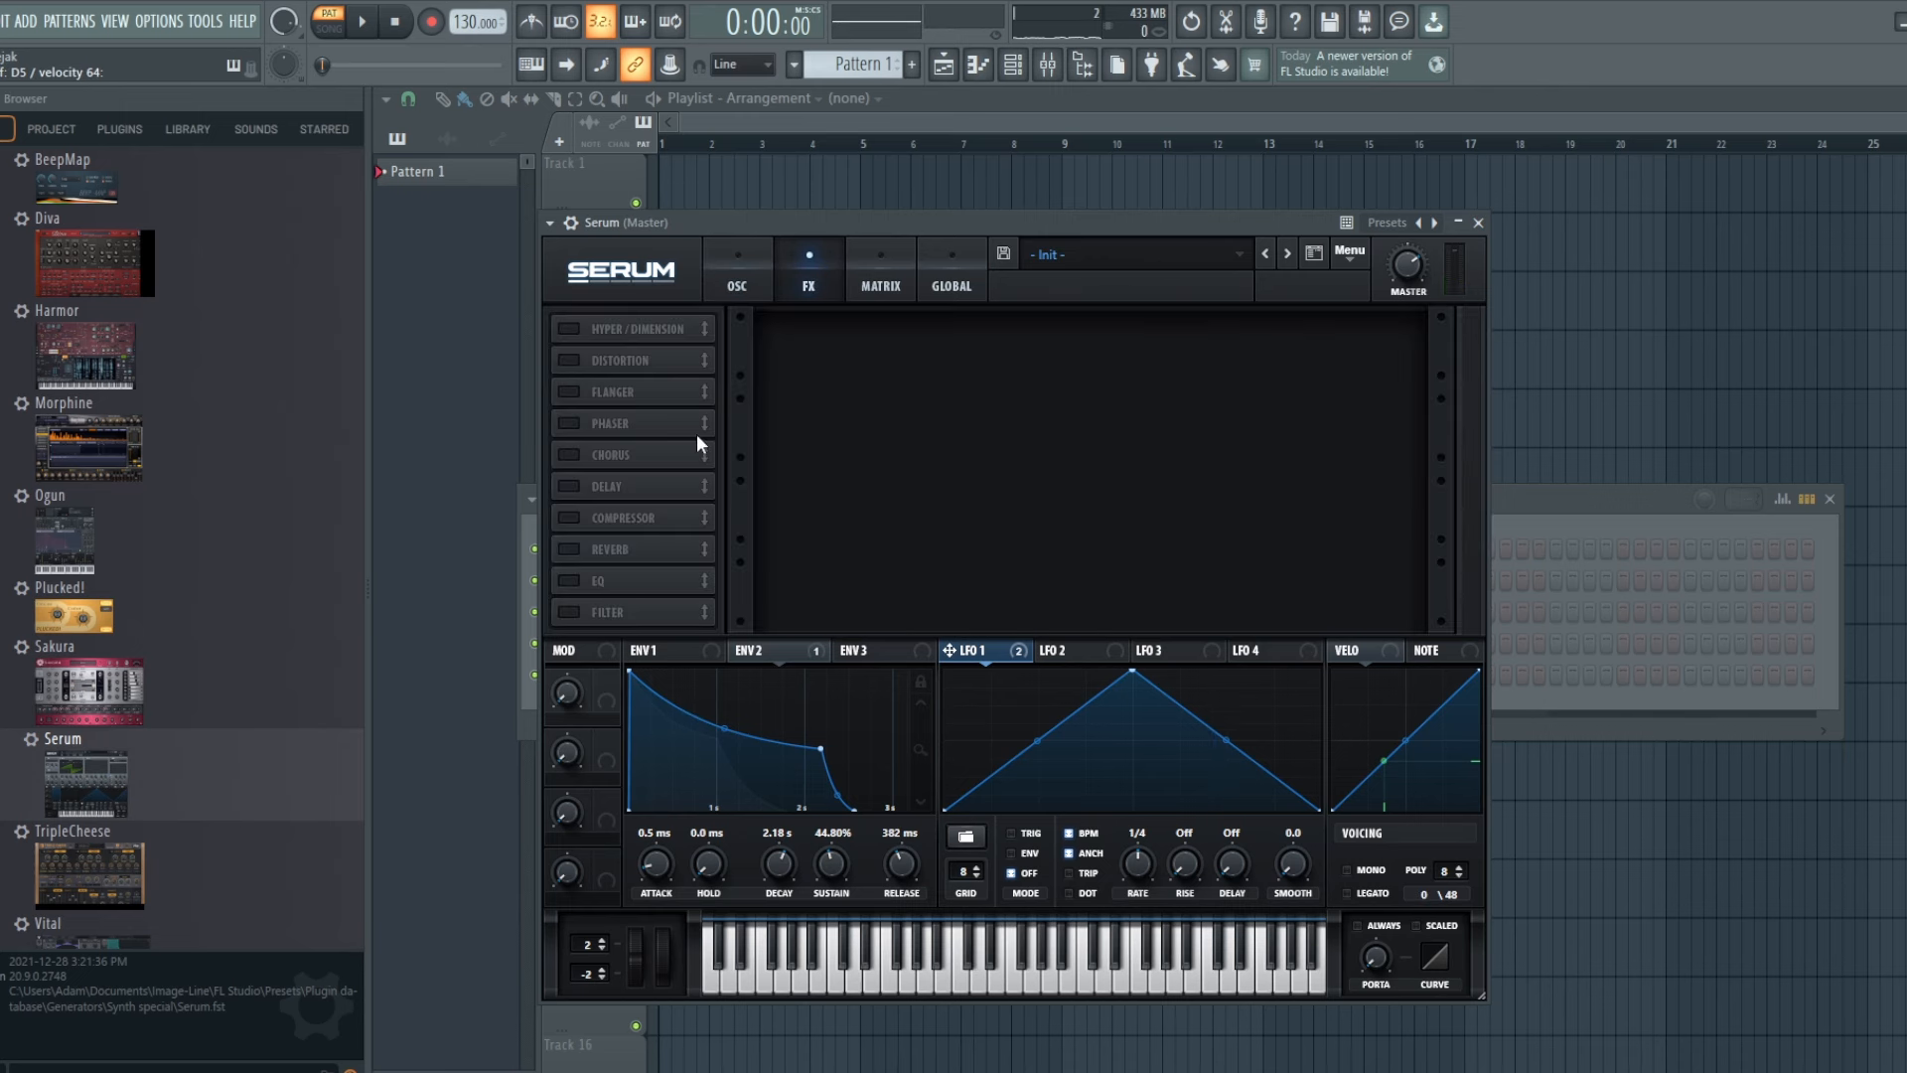
left_click(569, 581)
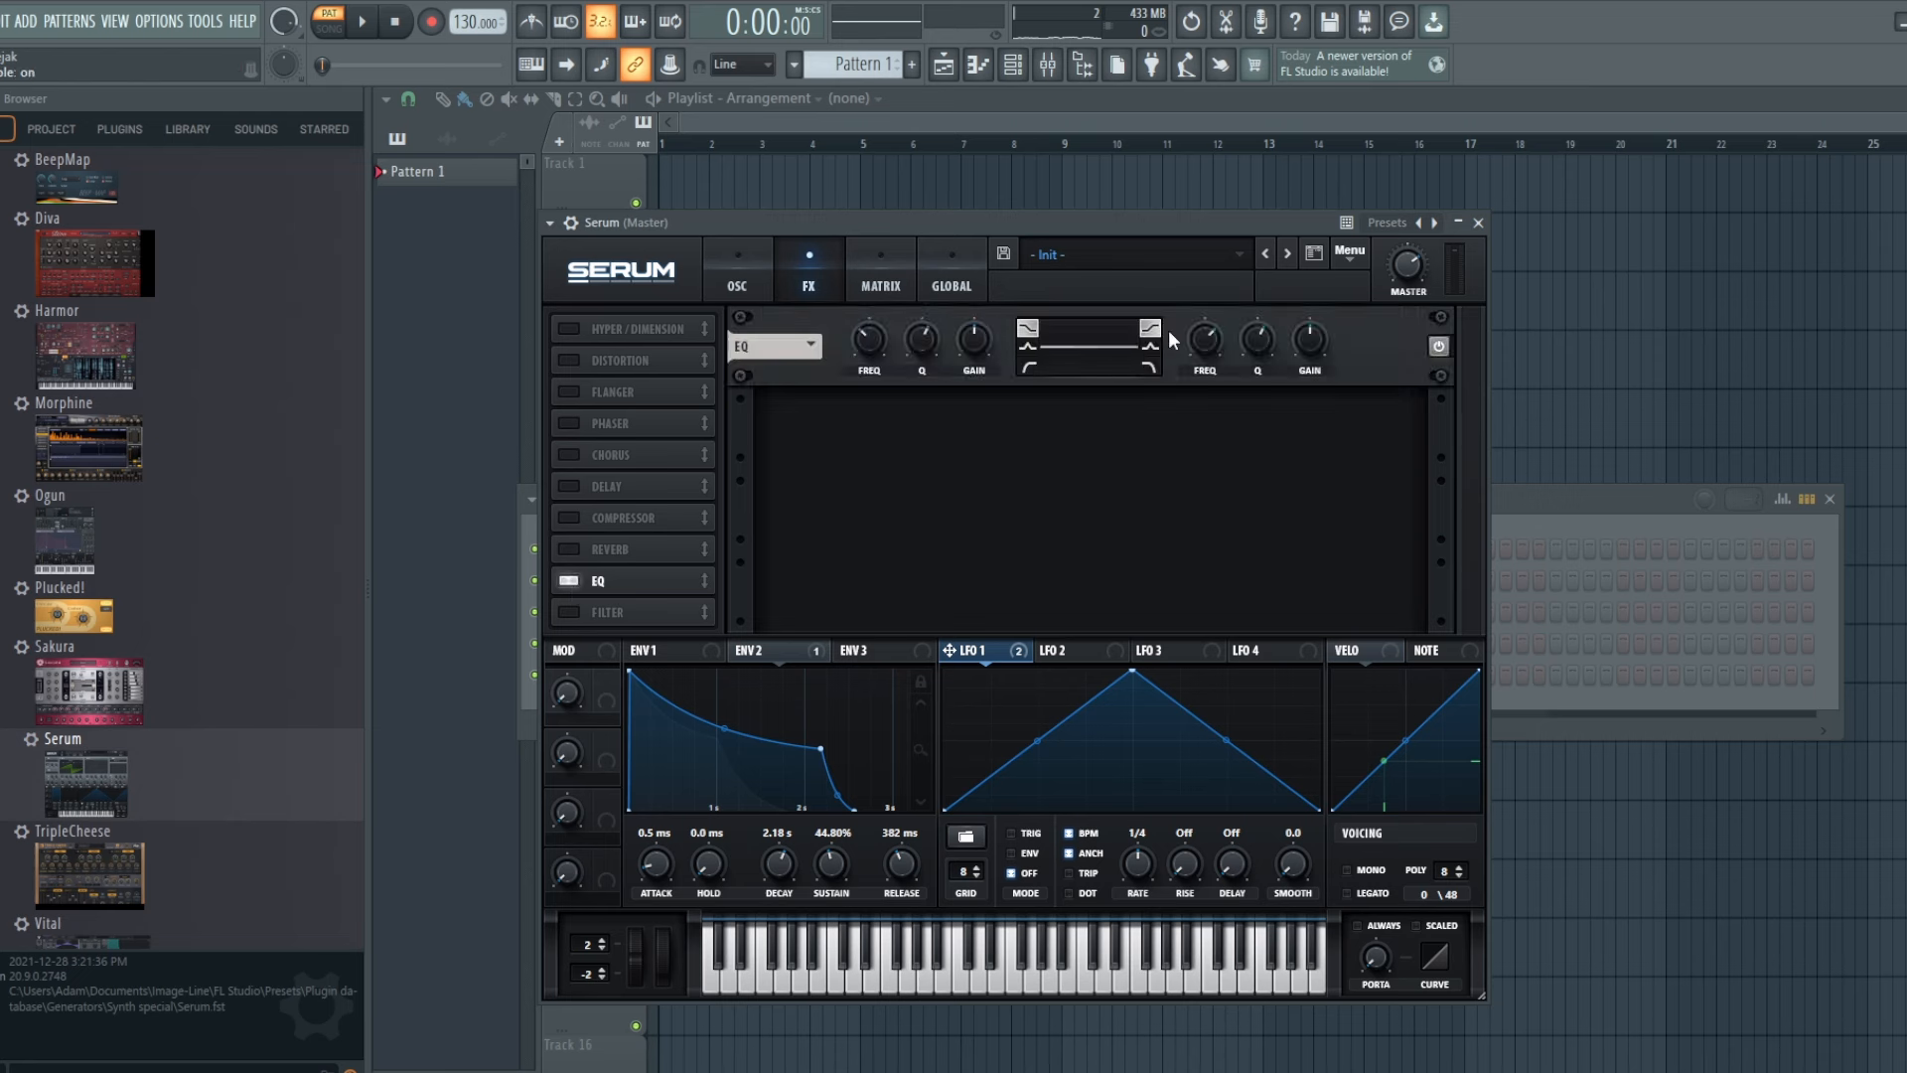
left_click(1029, 366)
left_click_drag(872, 336, 873, 355)
left_click_drag(614, 567, 592, 451)
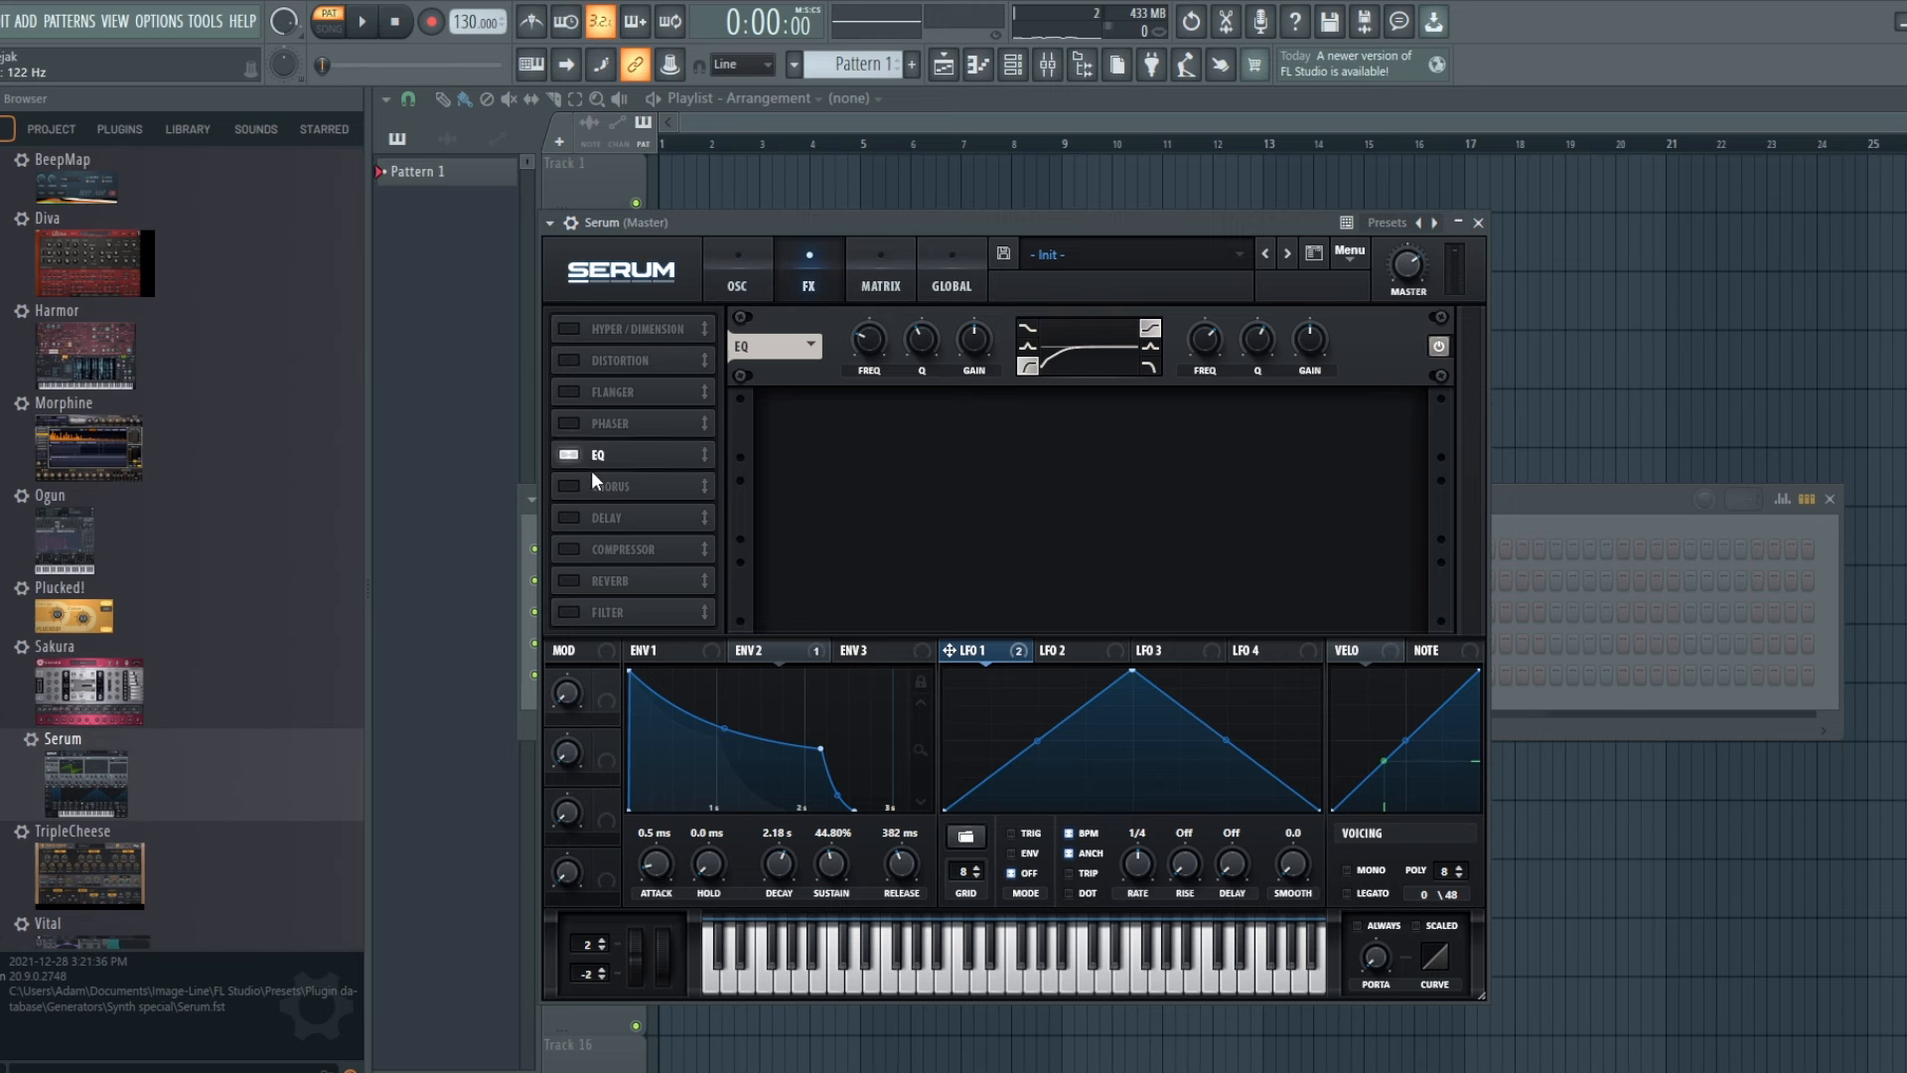
- Enable the chorus and reverb effects after the EQ, and return to the oscillator view
left_click(578, 479)
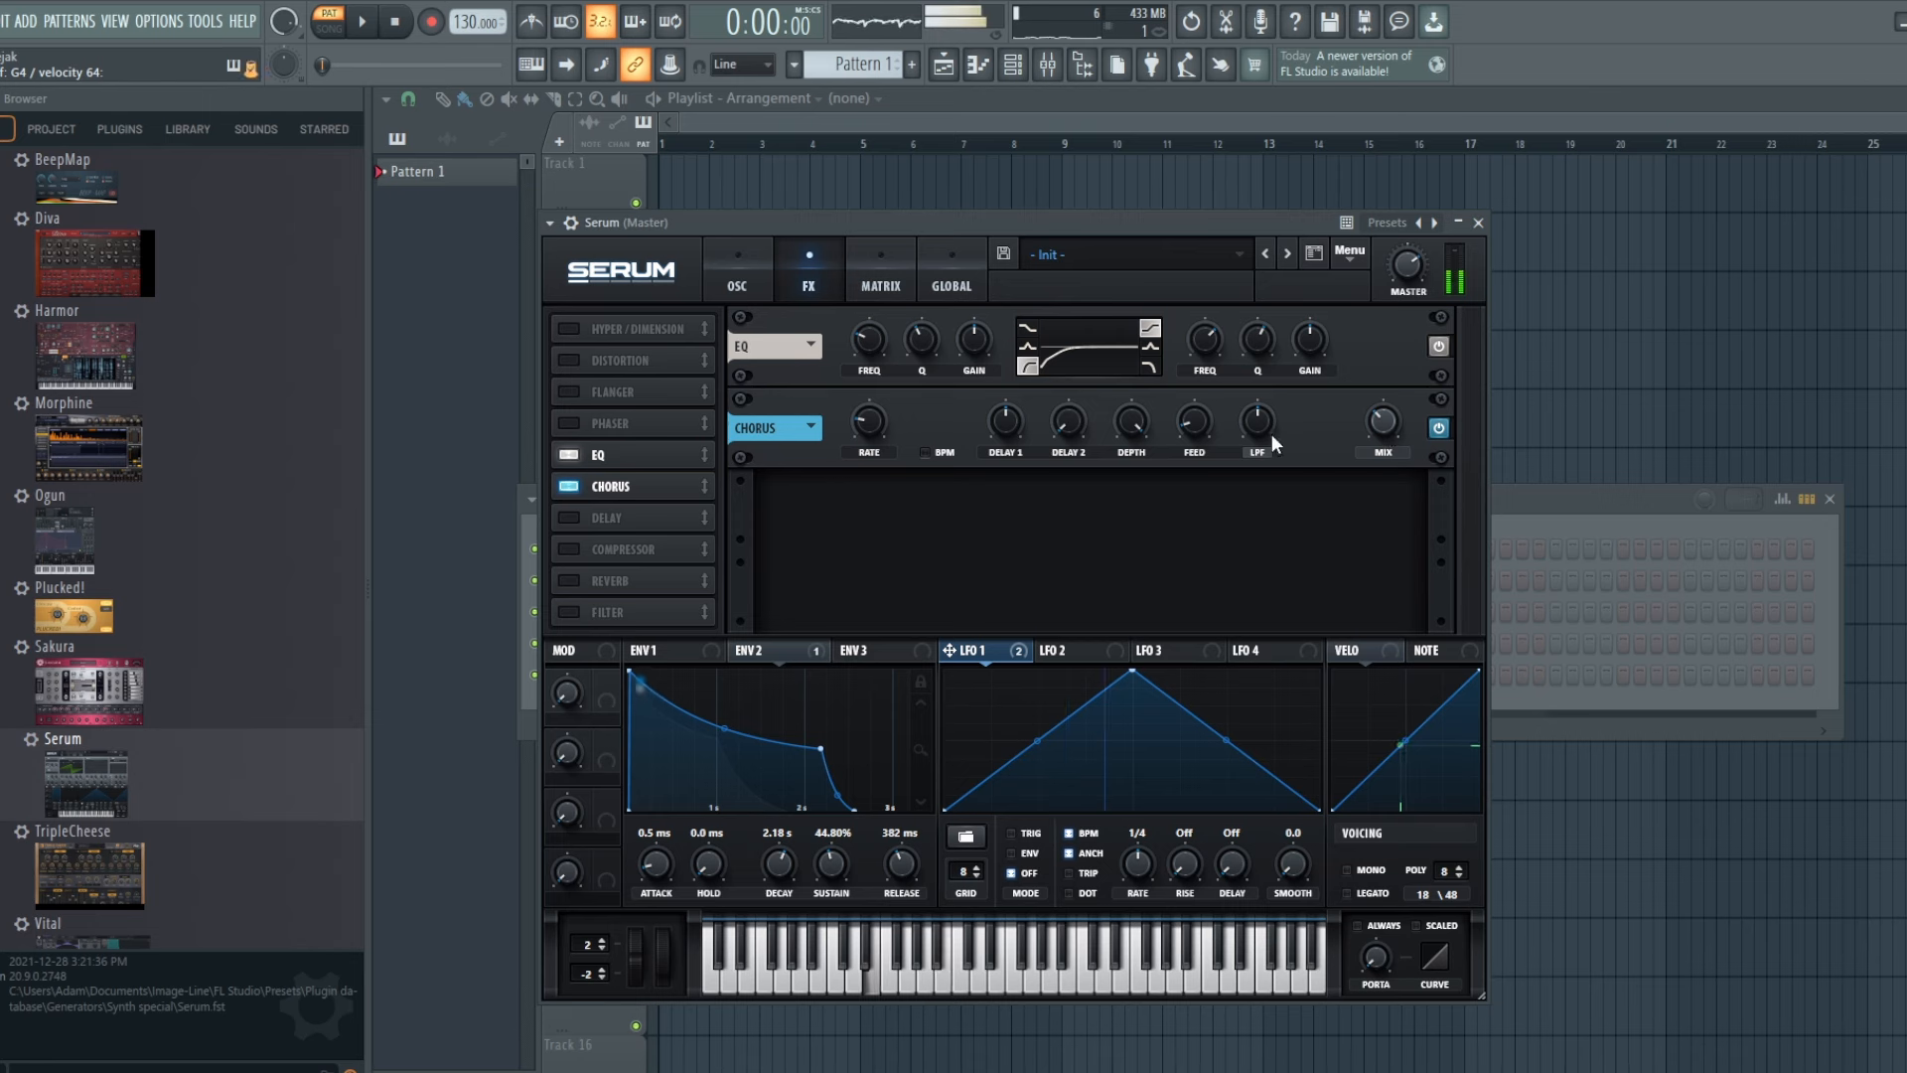
left_click(568, 580)
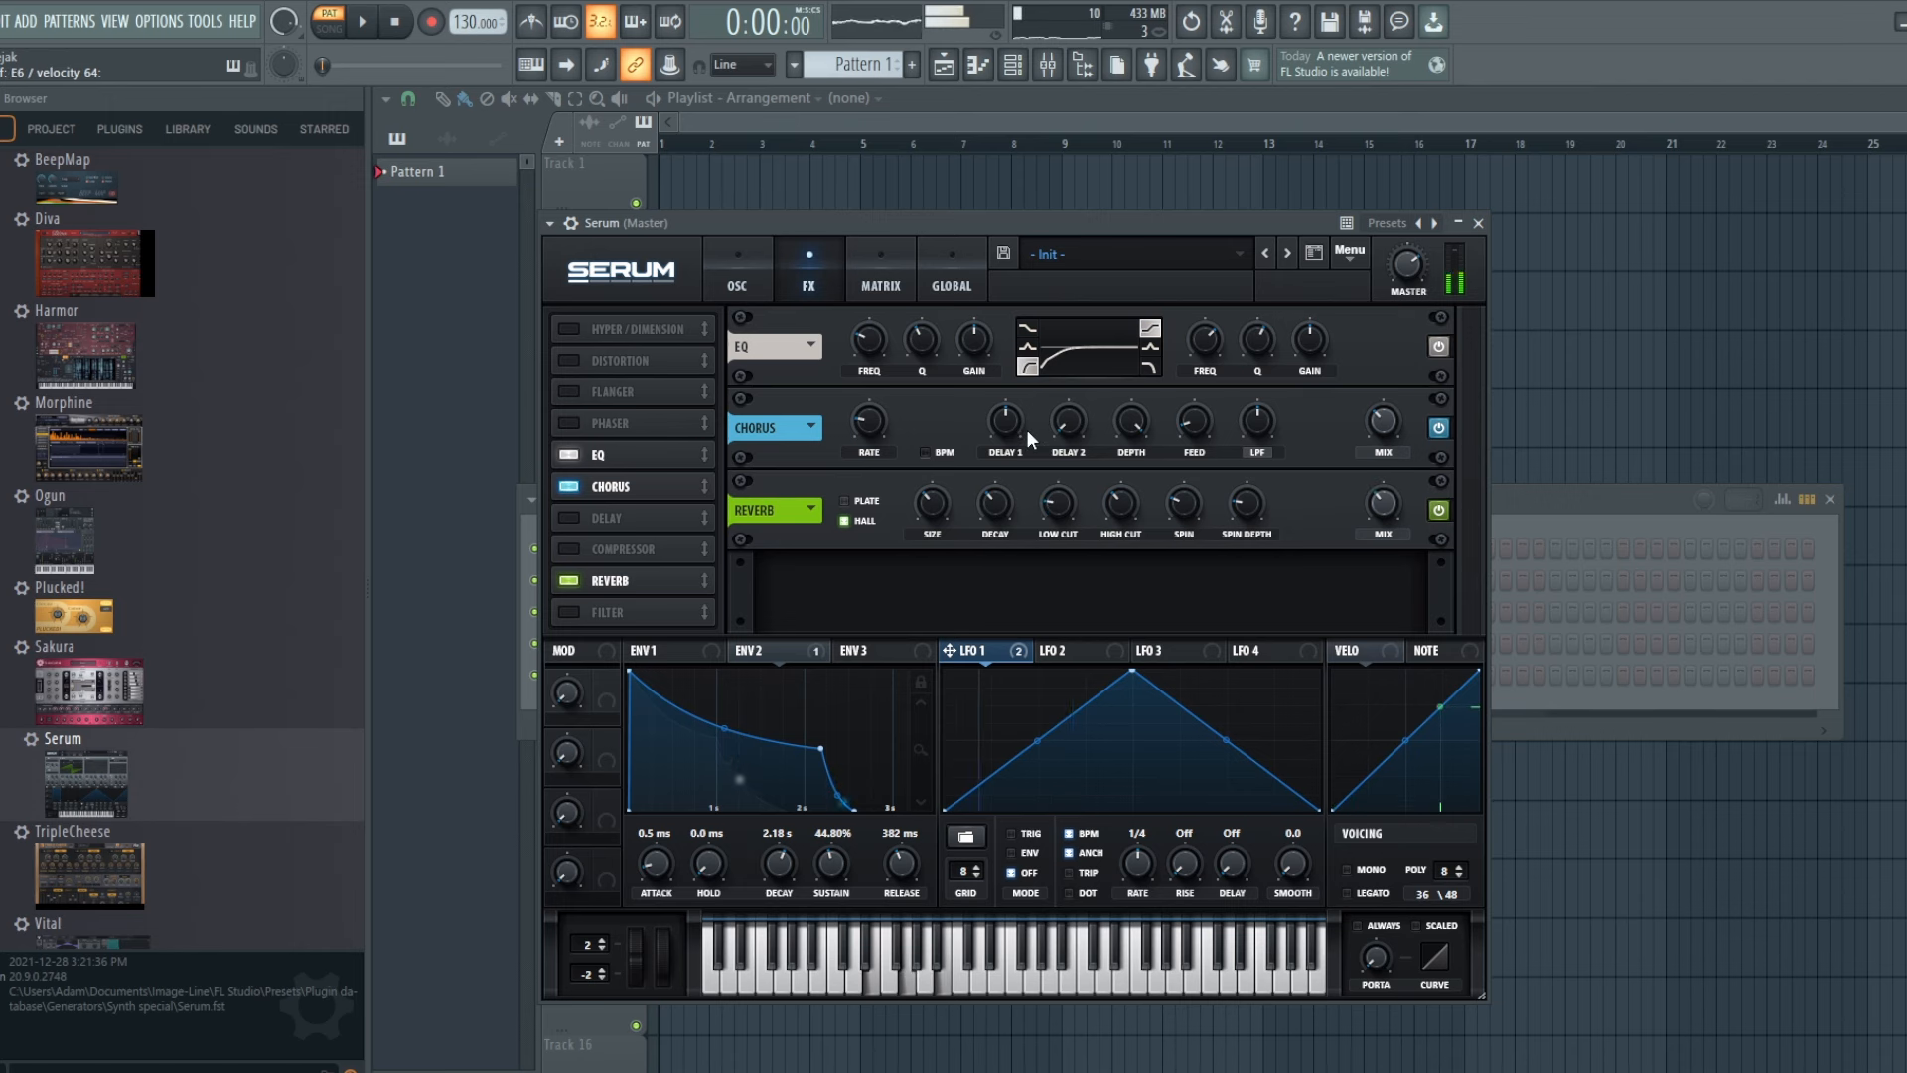
left_click(757, 290)
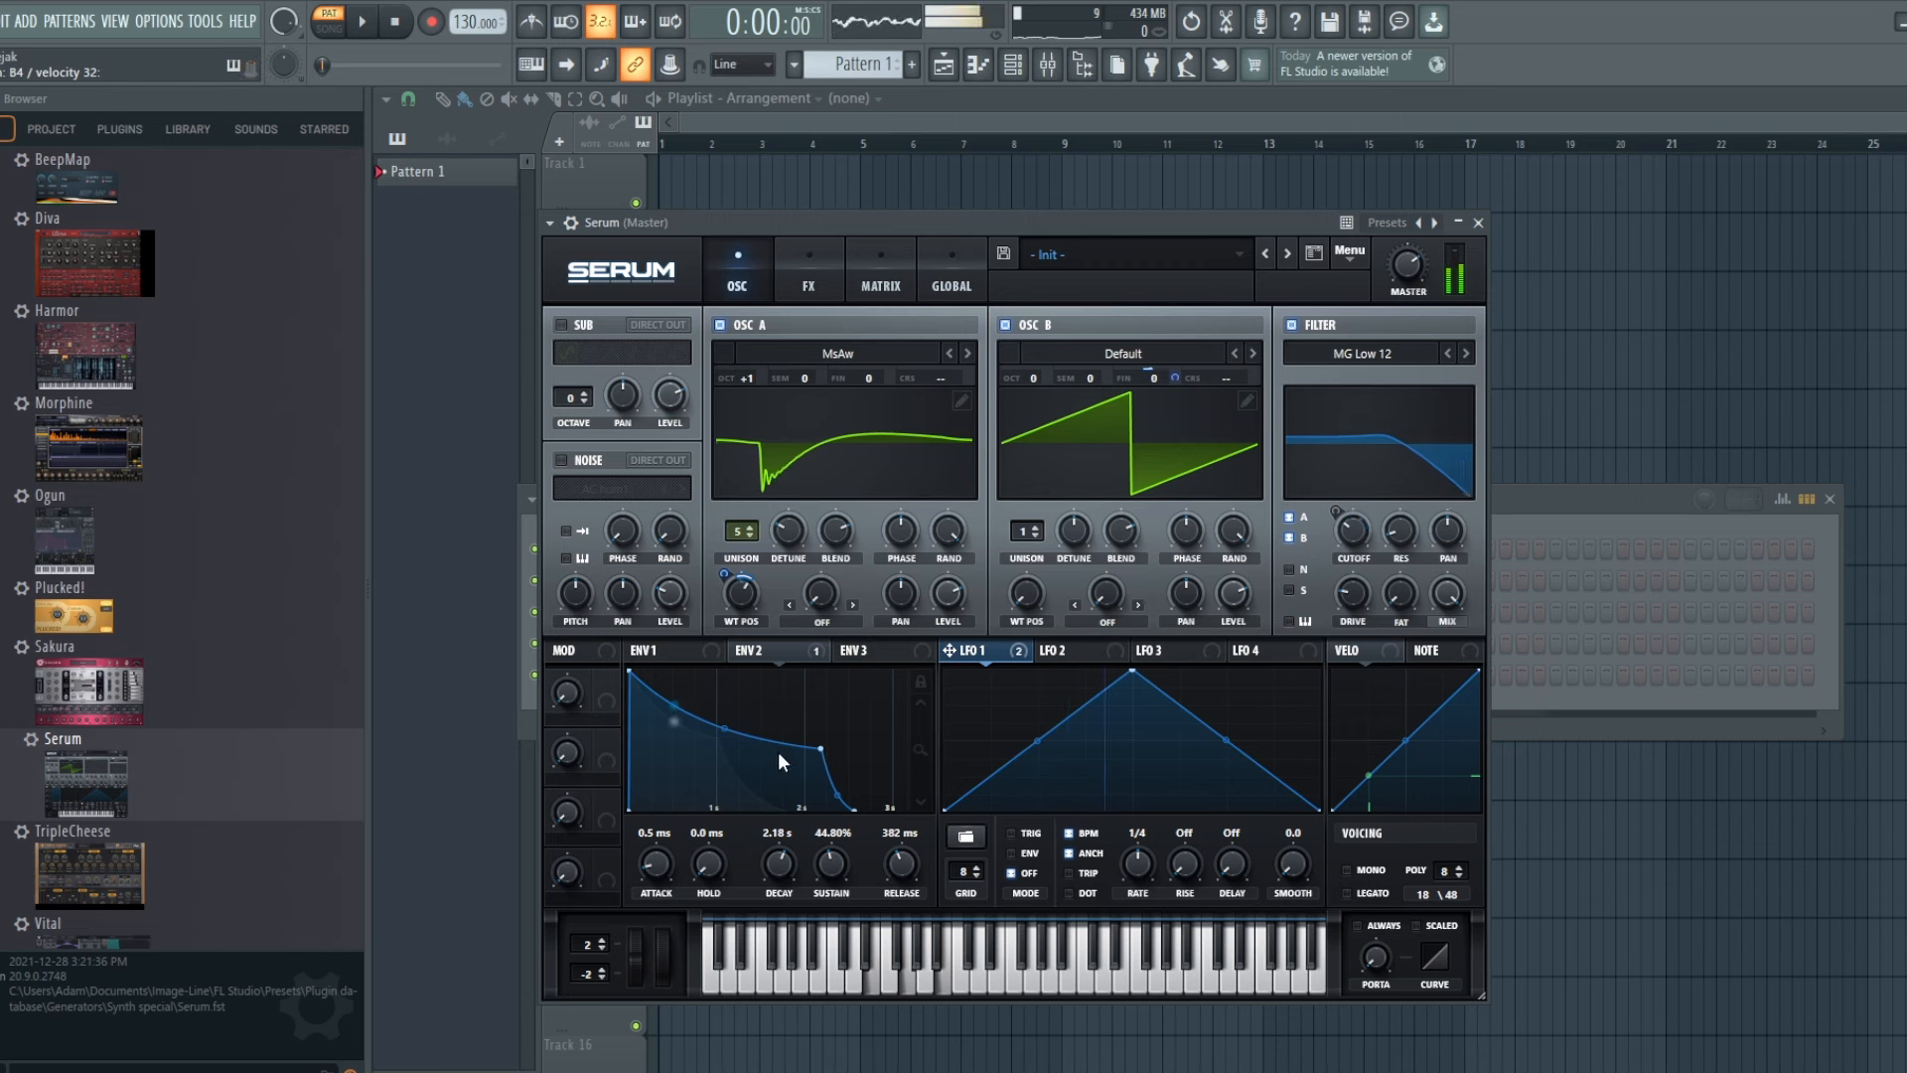
- Set Envelope 1's decay to 1.78 s and compare the sound with oscillator B off and back on
left_click(701, 654)
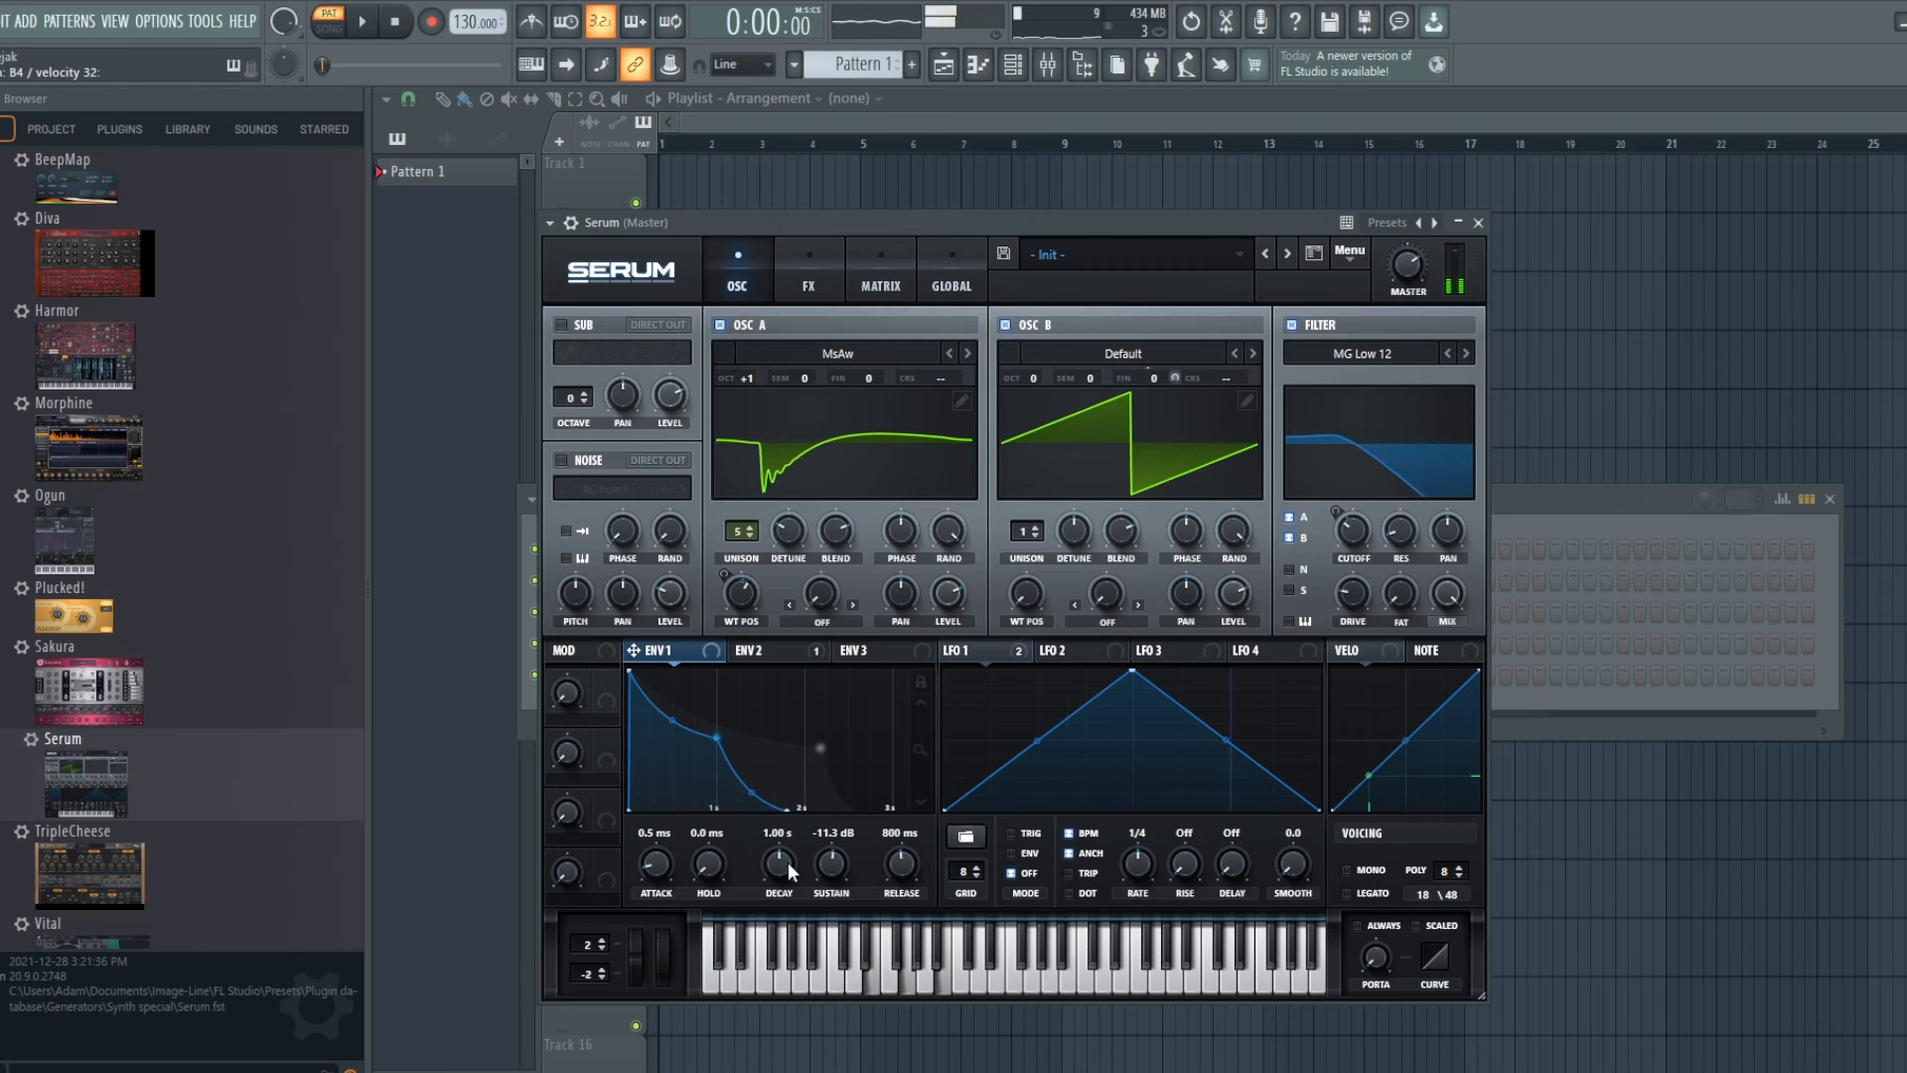
left_click_drag(779, 860, 777, 843)
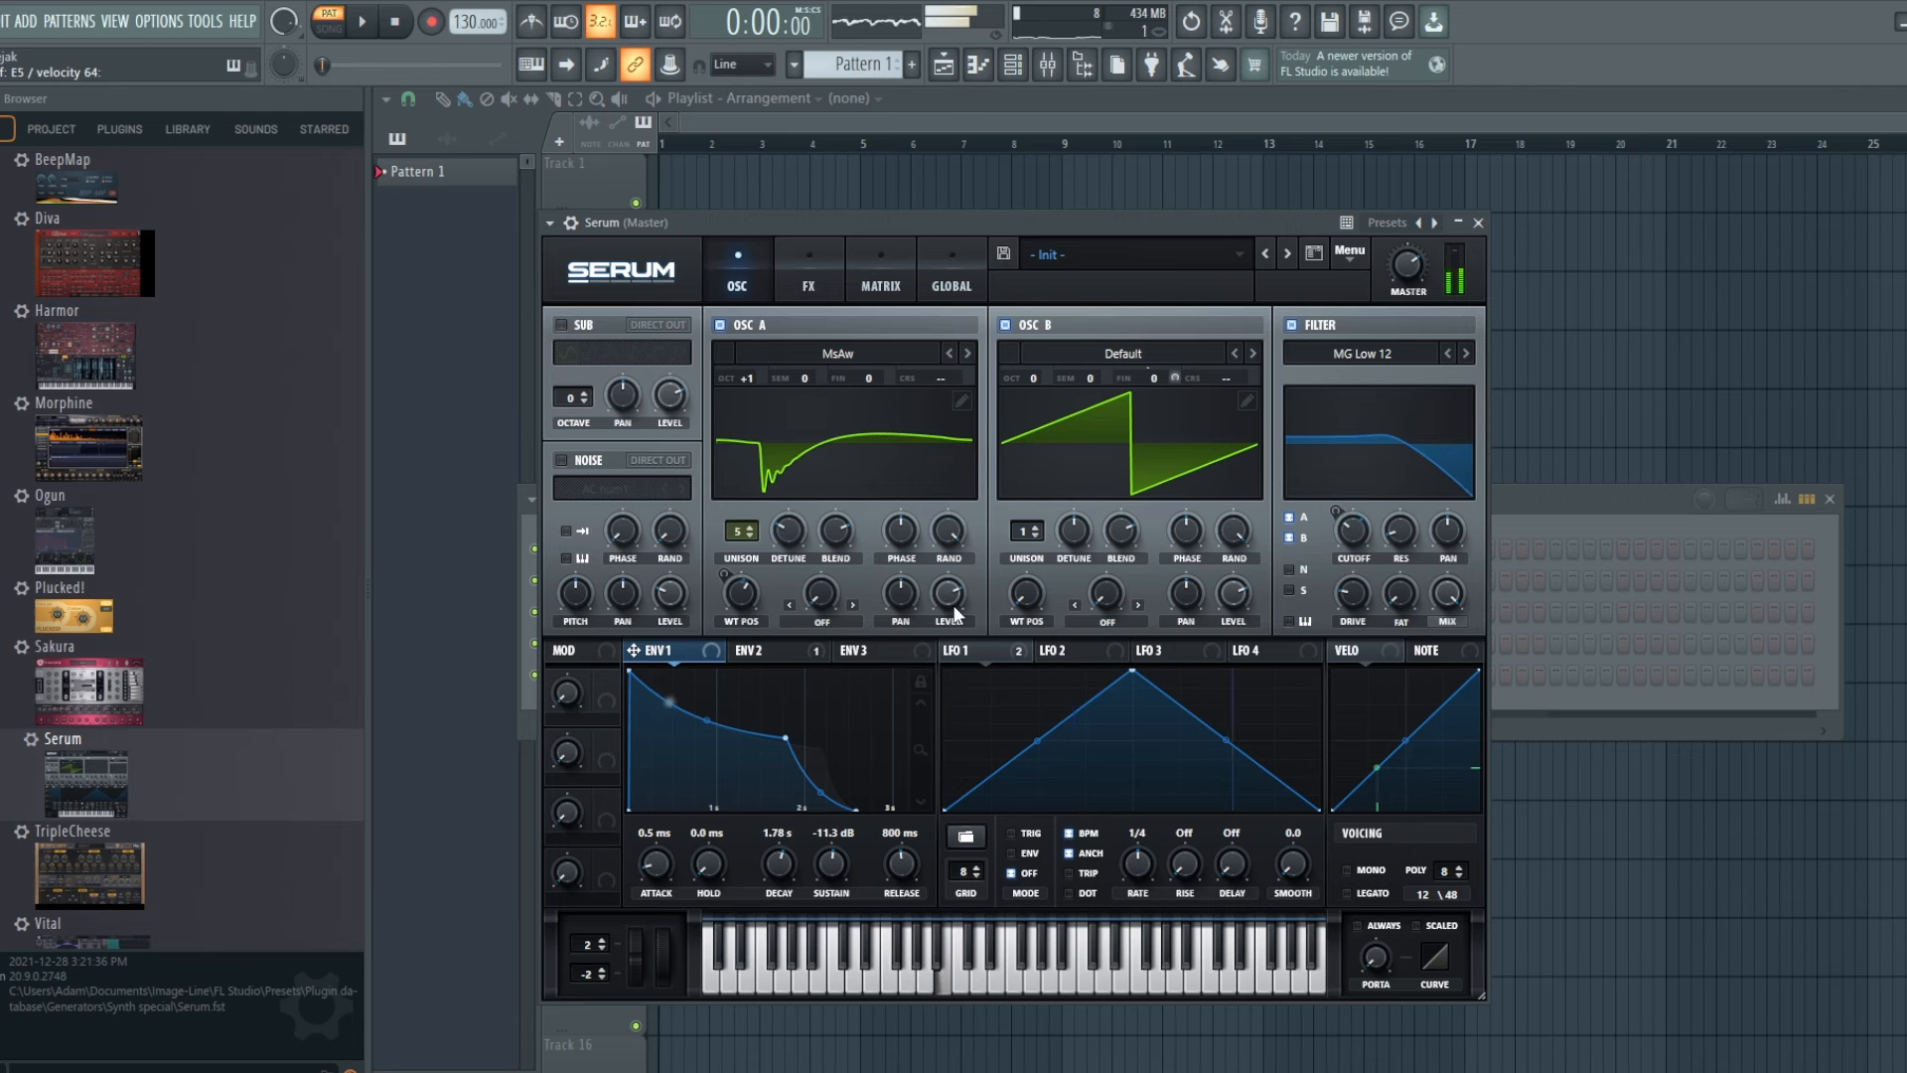
left_click(1007, 323)
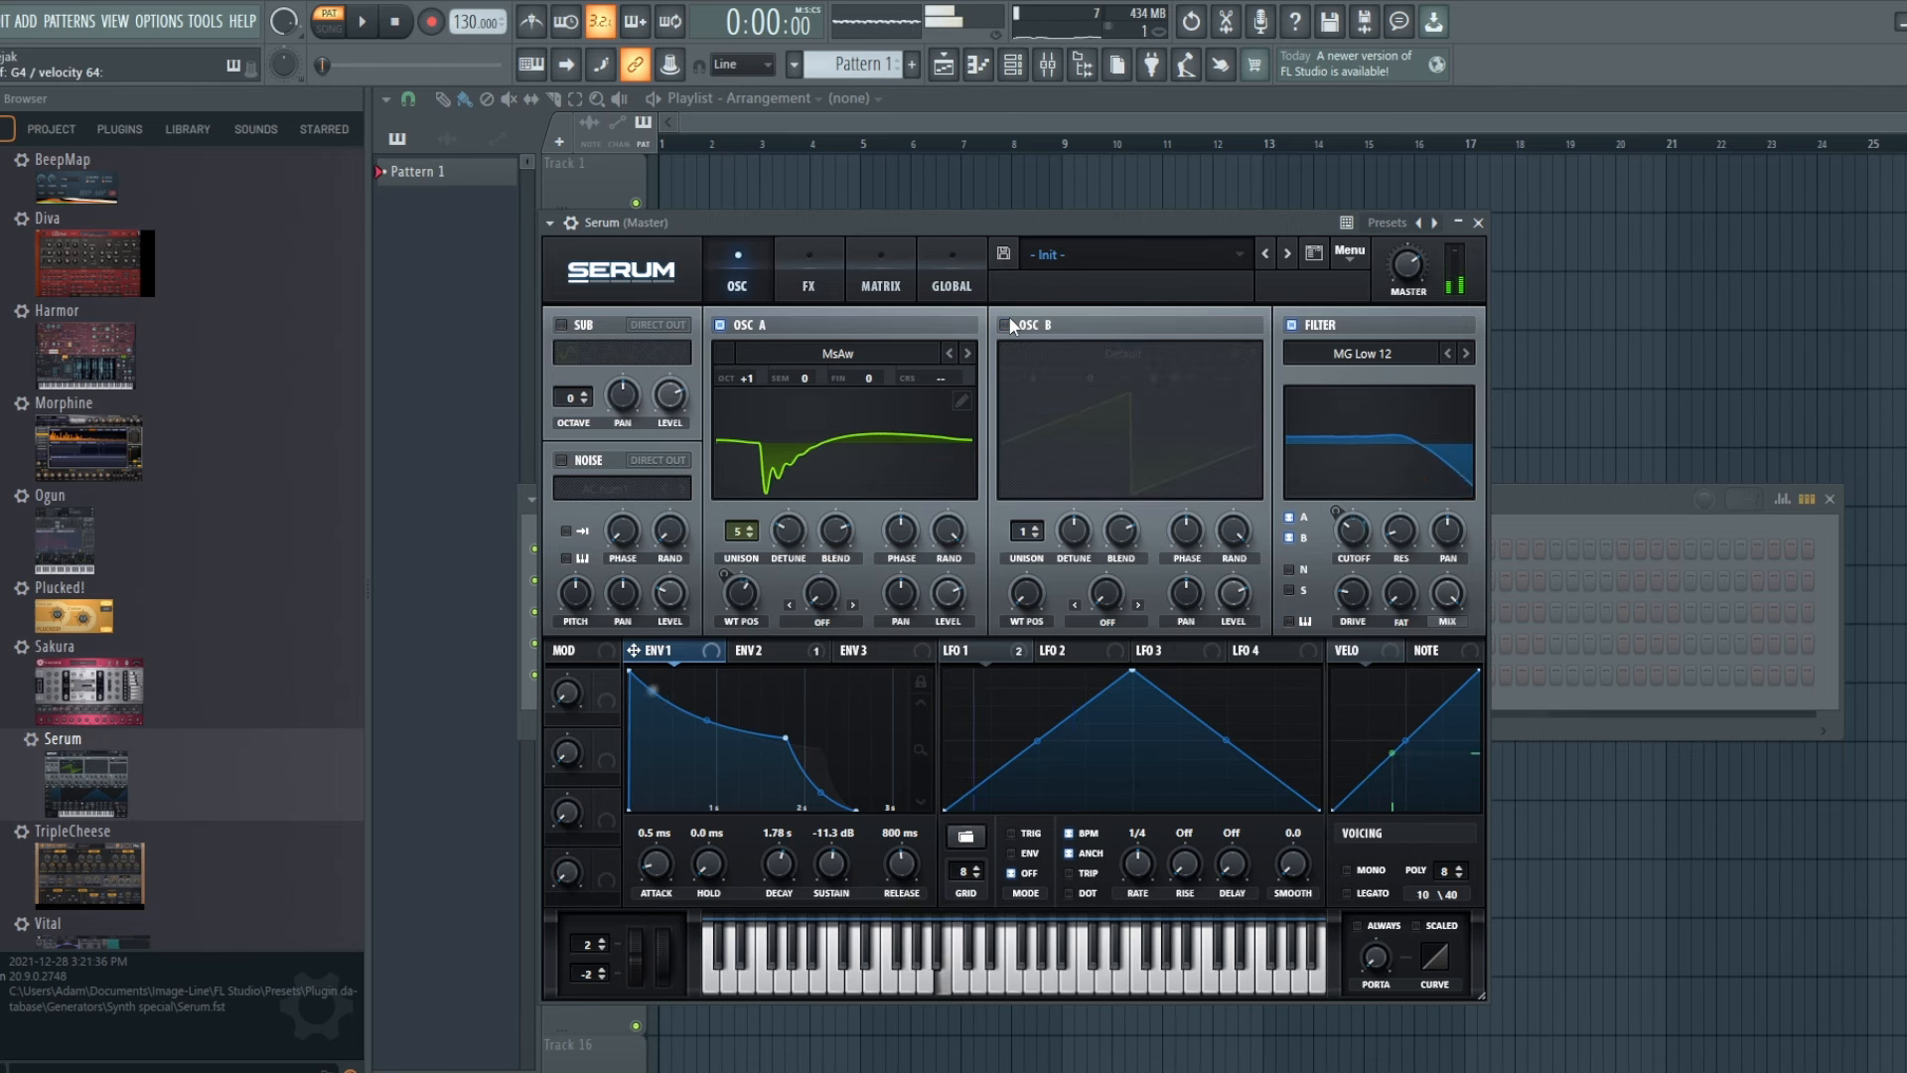
left_click(1003, 330)
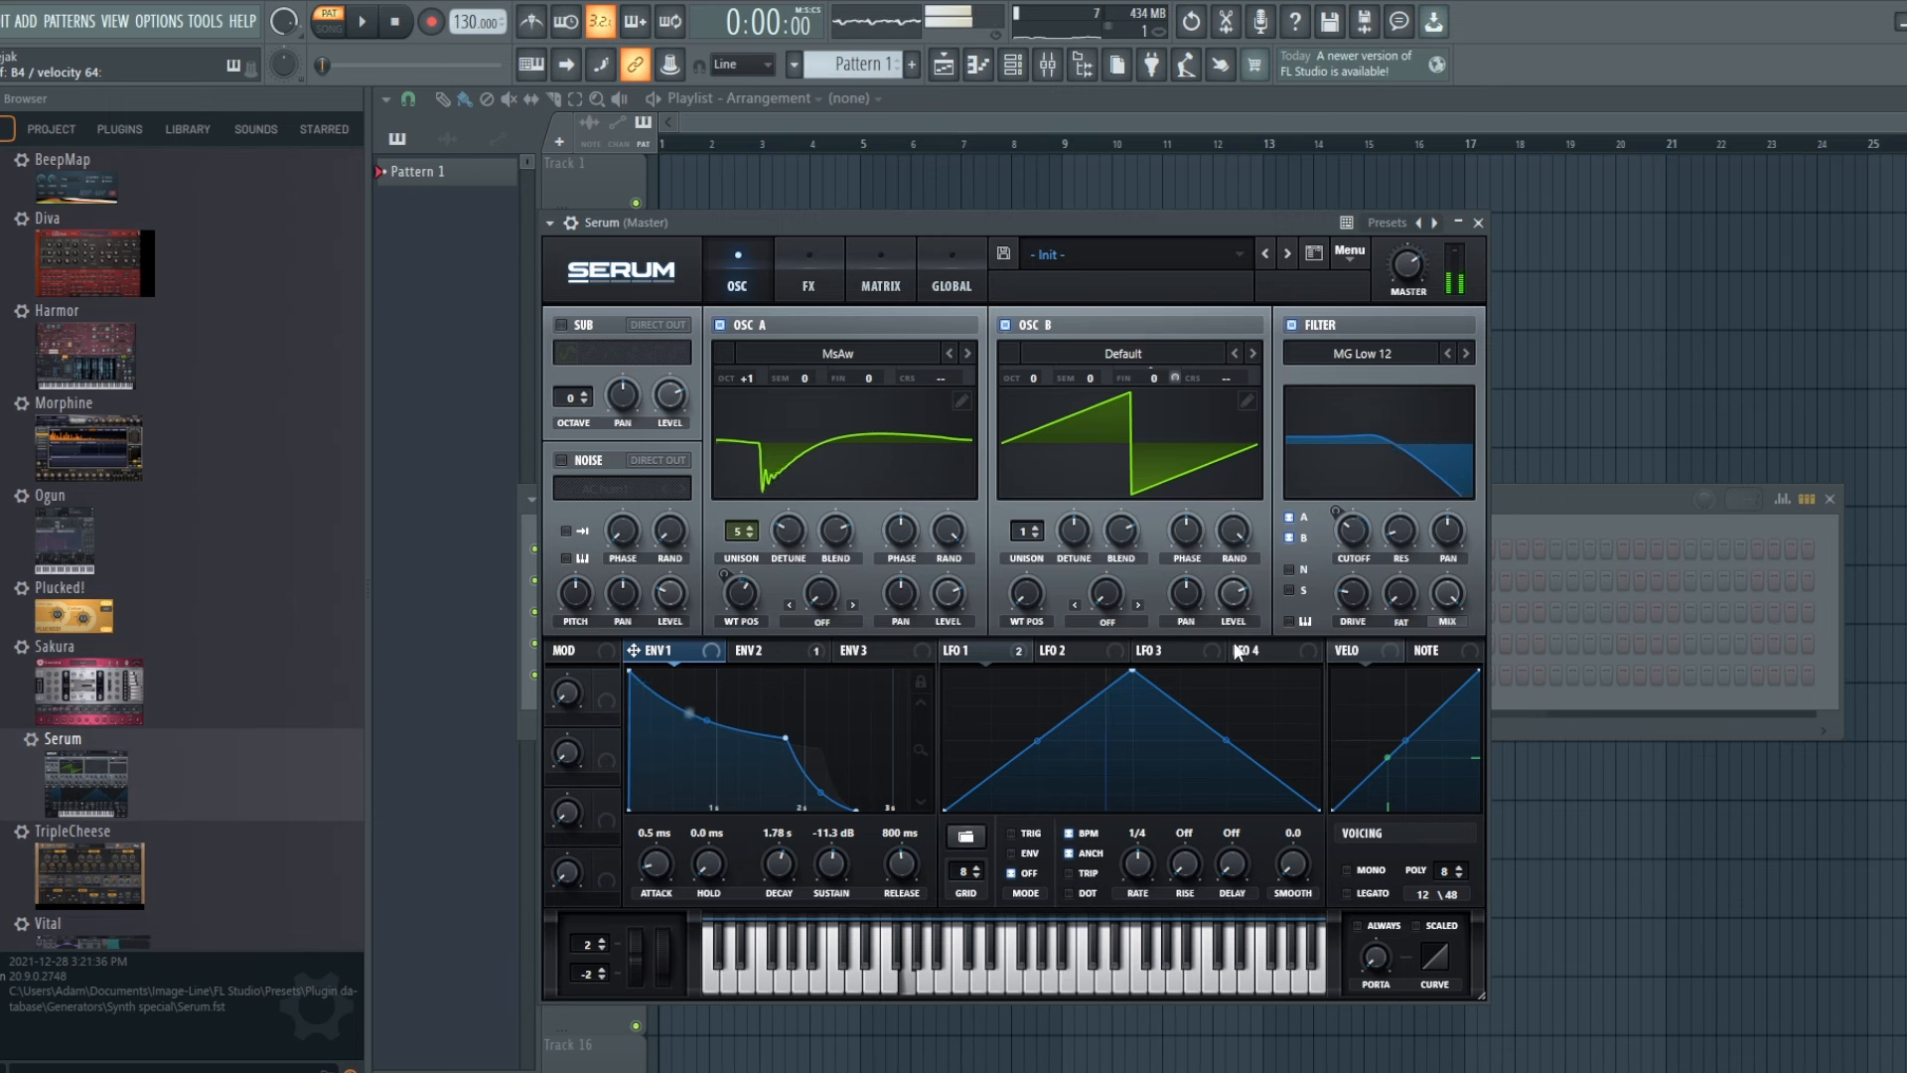
- Set oscillator A's warp mode to Bend +/- and try out the bend amount
mouse_move(1234, 600)
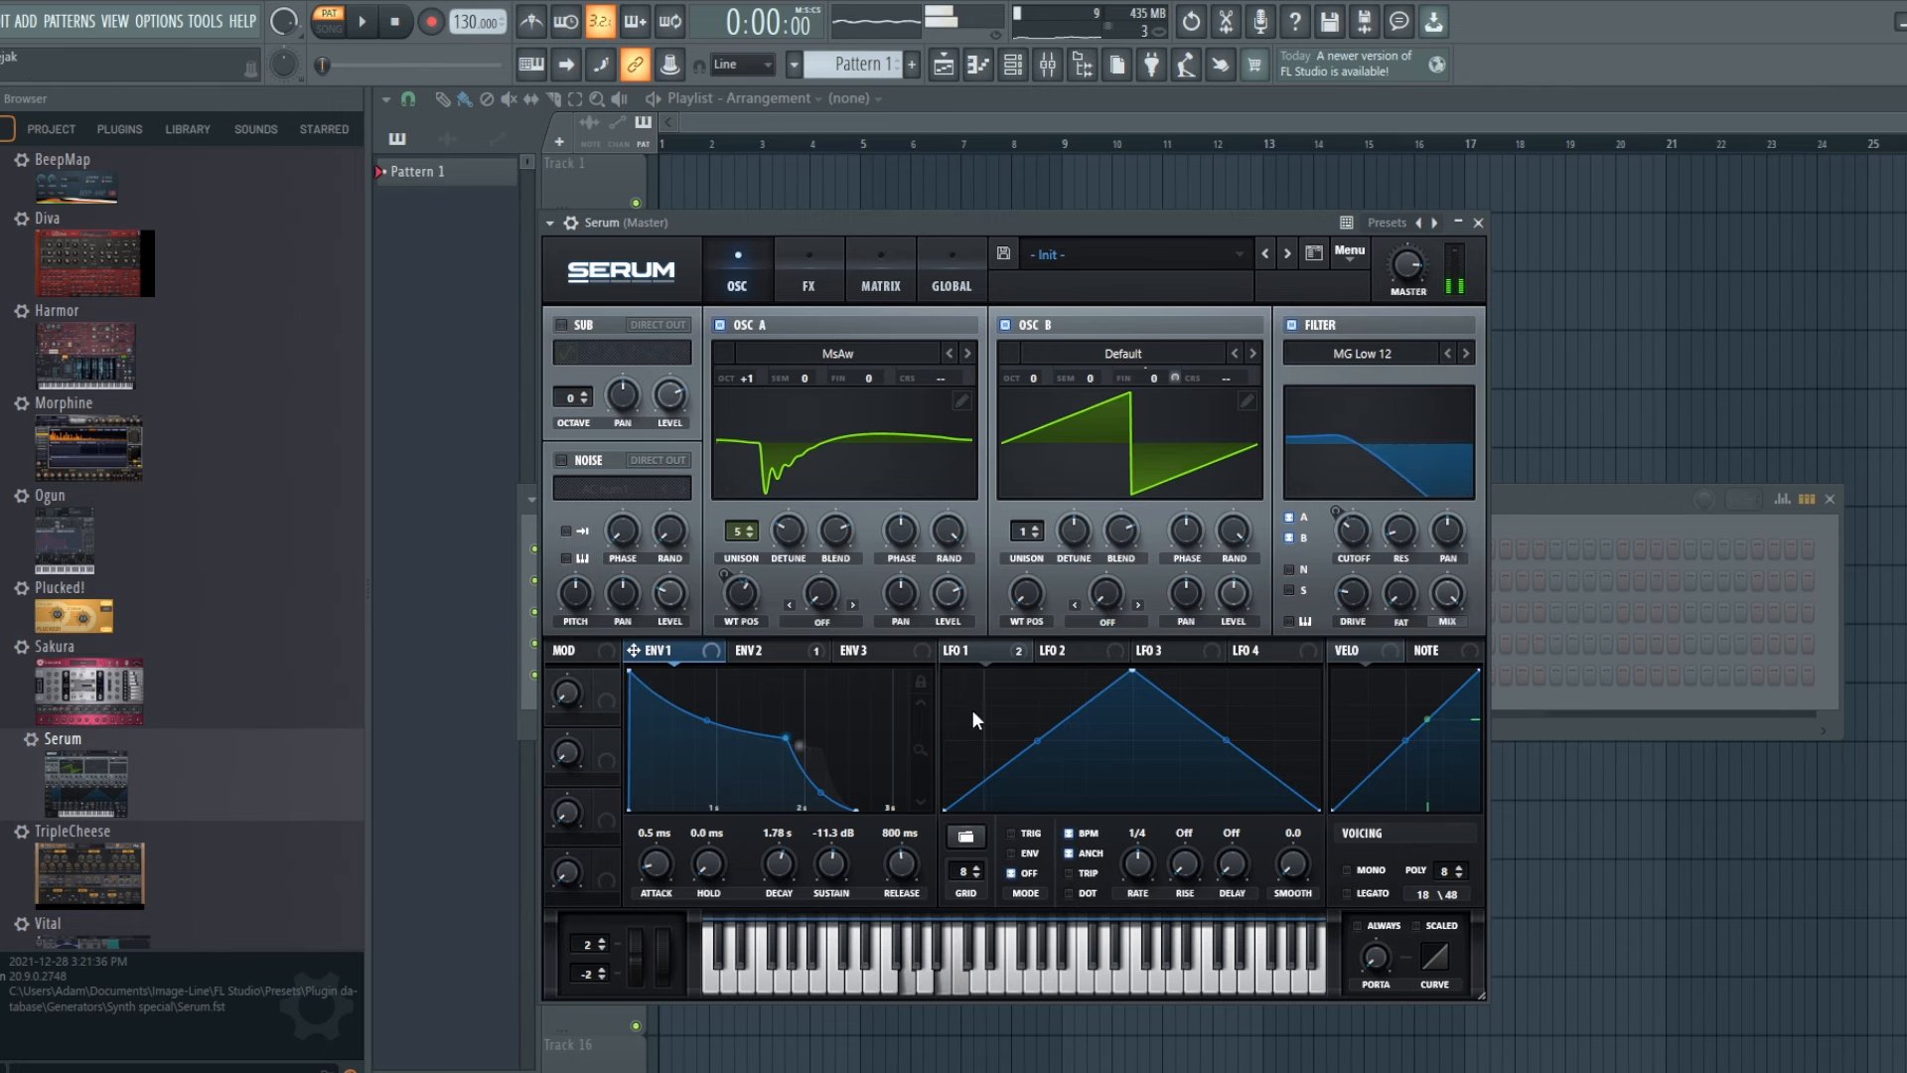
left_click(823, 620)
left_click(864, 763)
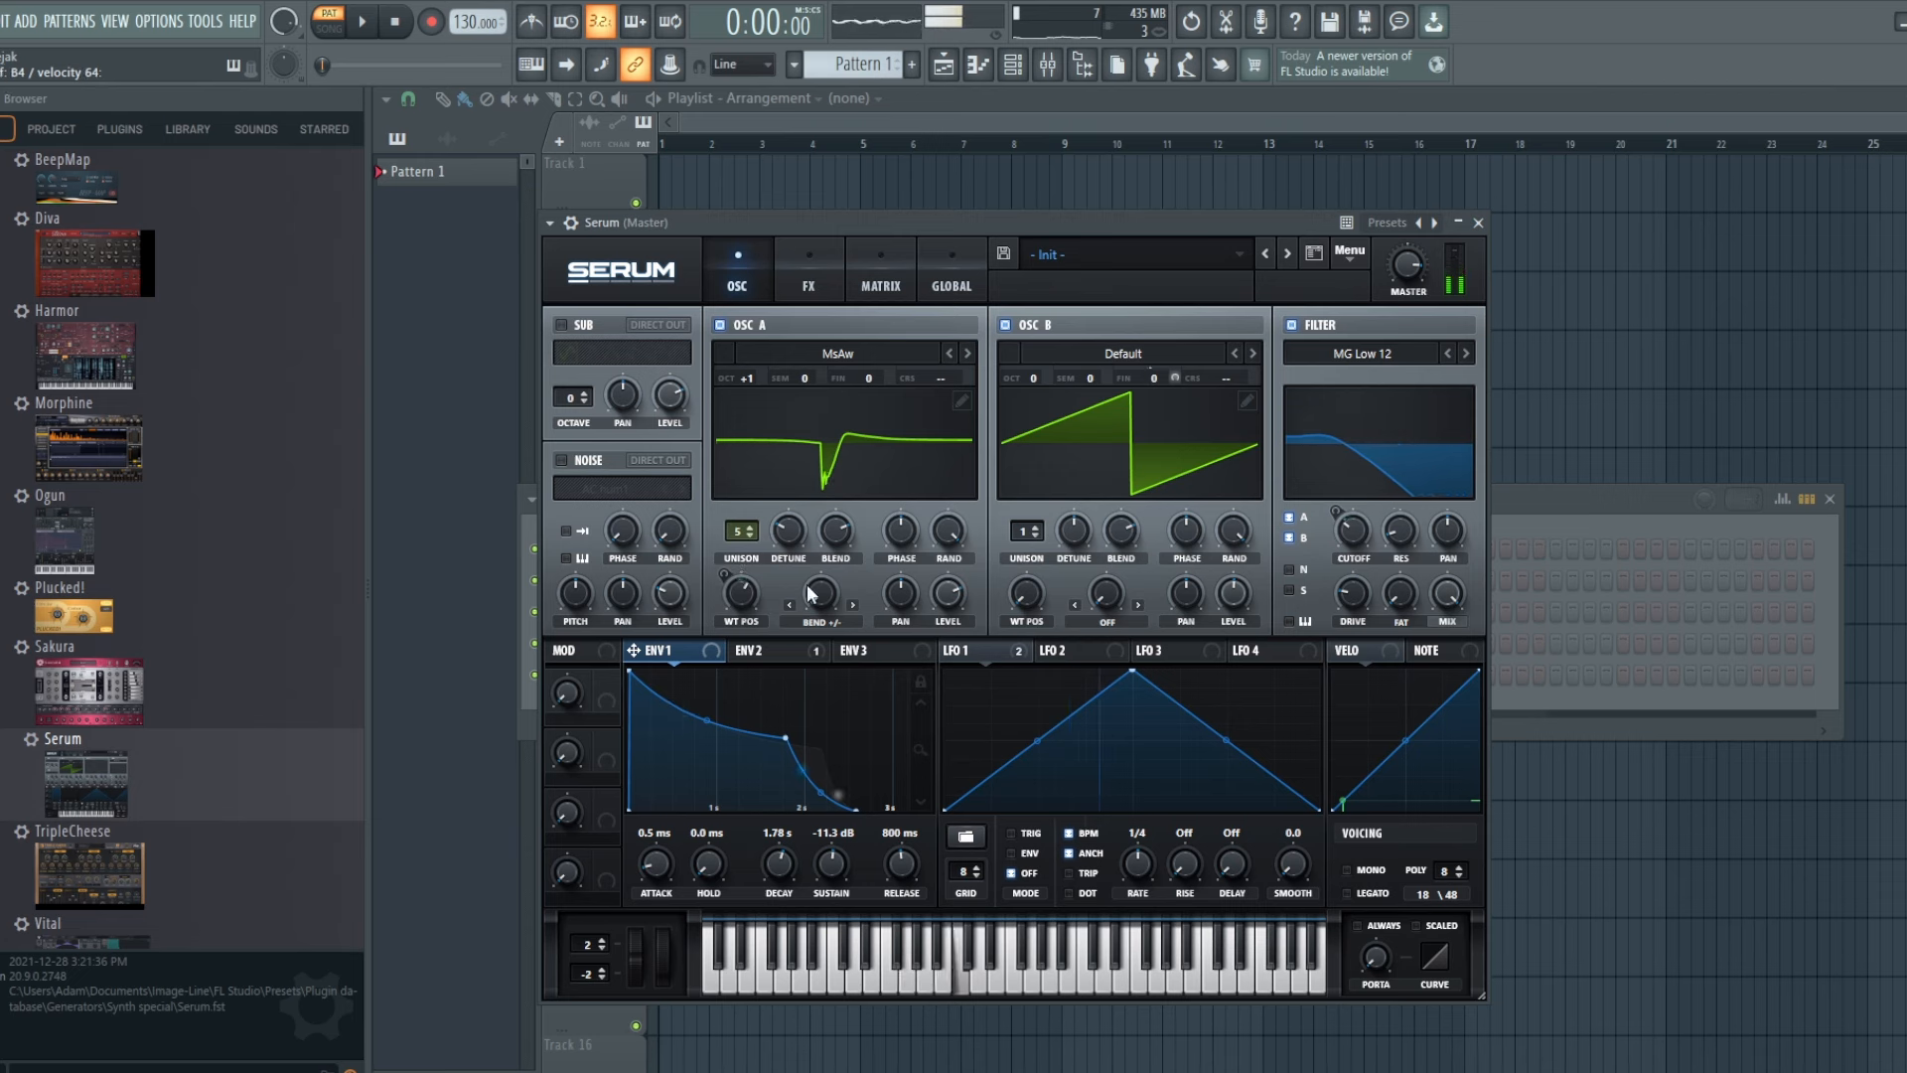
left_click_drag(810, 601, 817, 492)
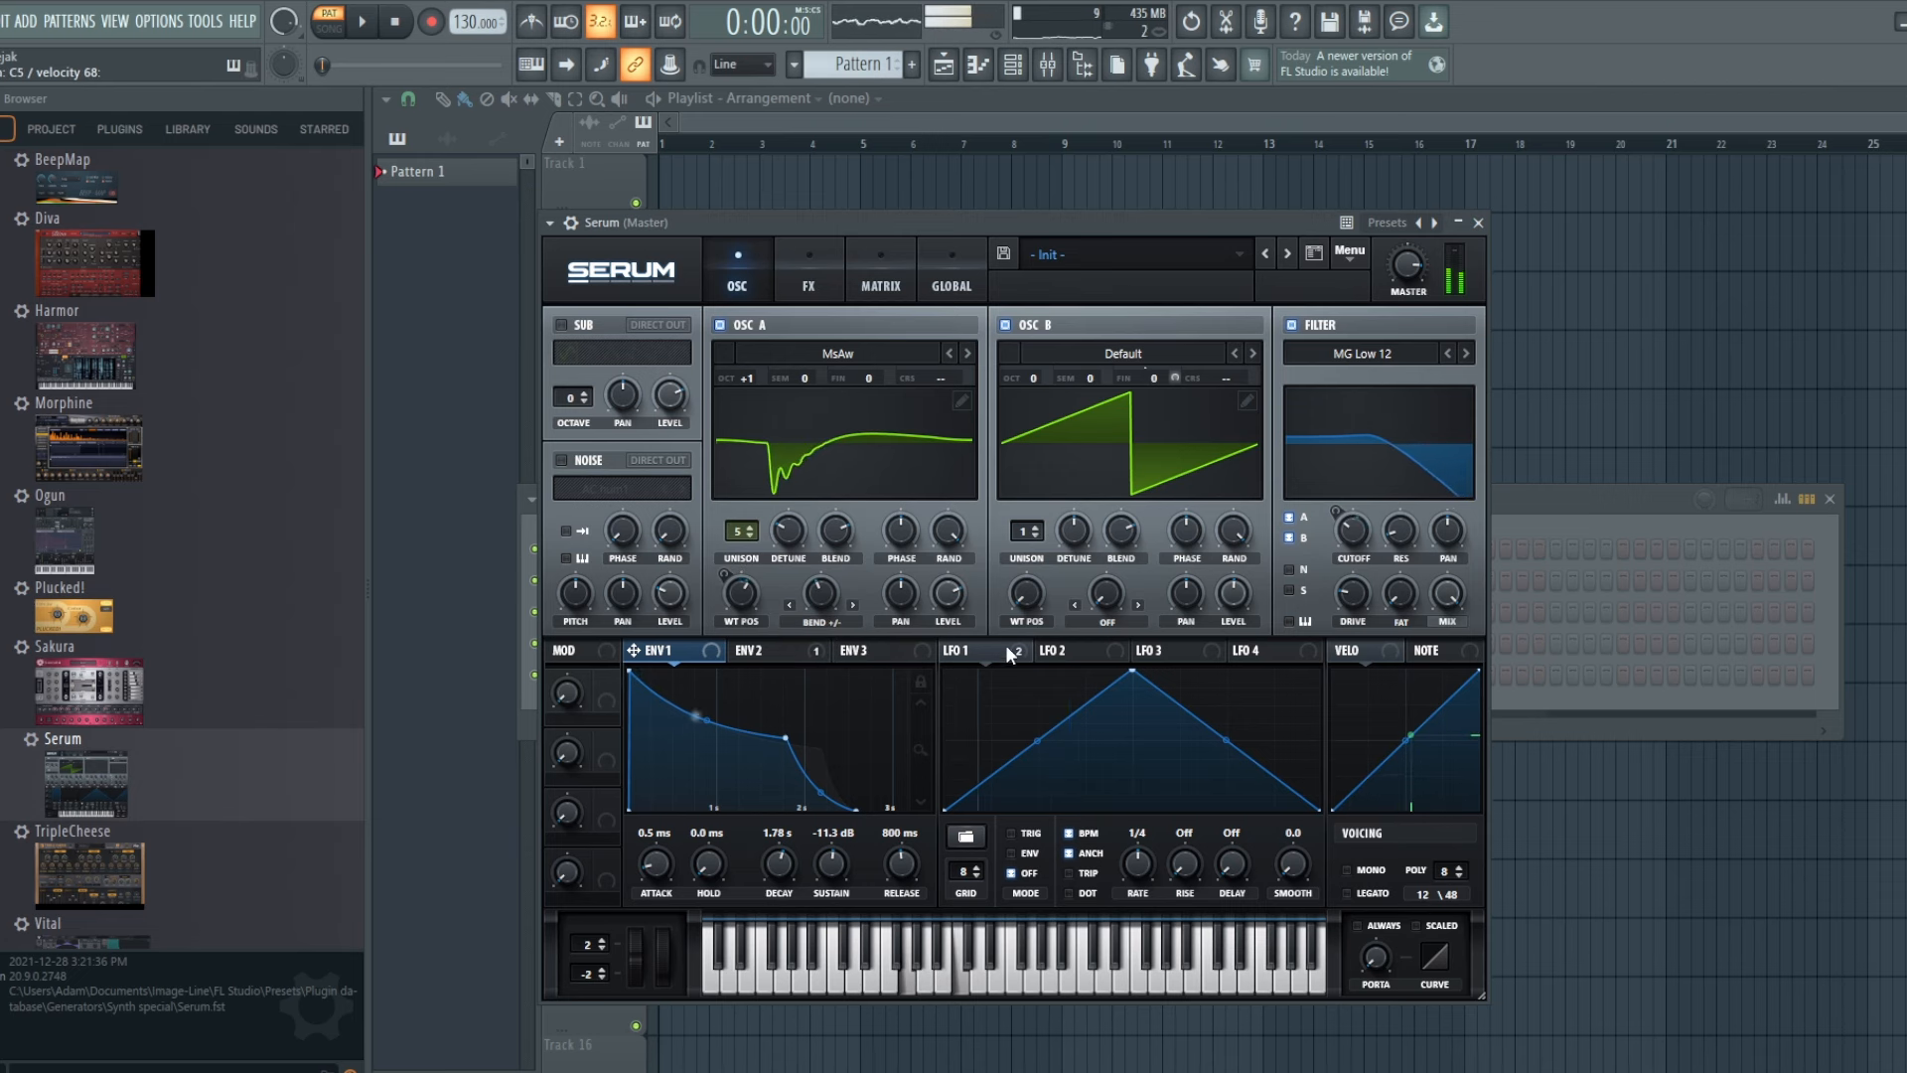
- Assign LFO 2 to oscillator A's bend amount, with a 1/2 rate and a reduced modulation amount
left_click_drag(1044, 648, 823, 594)
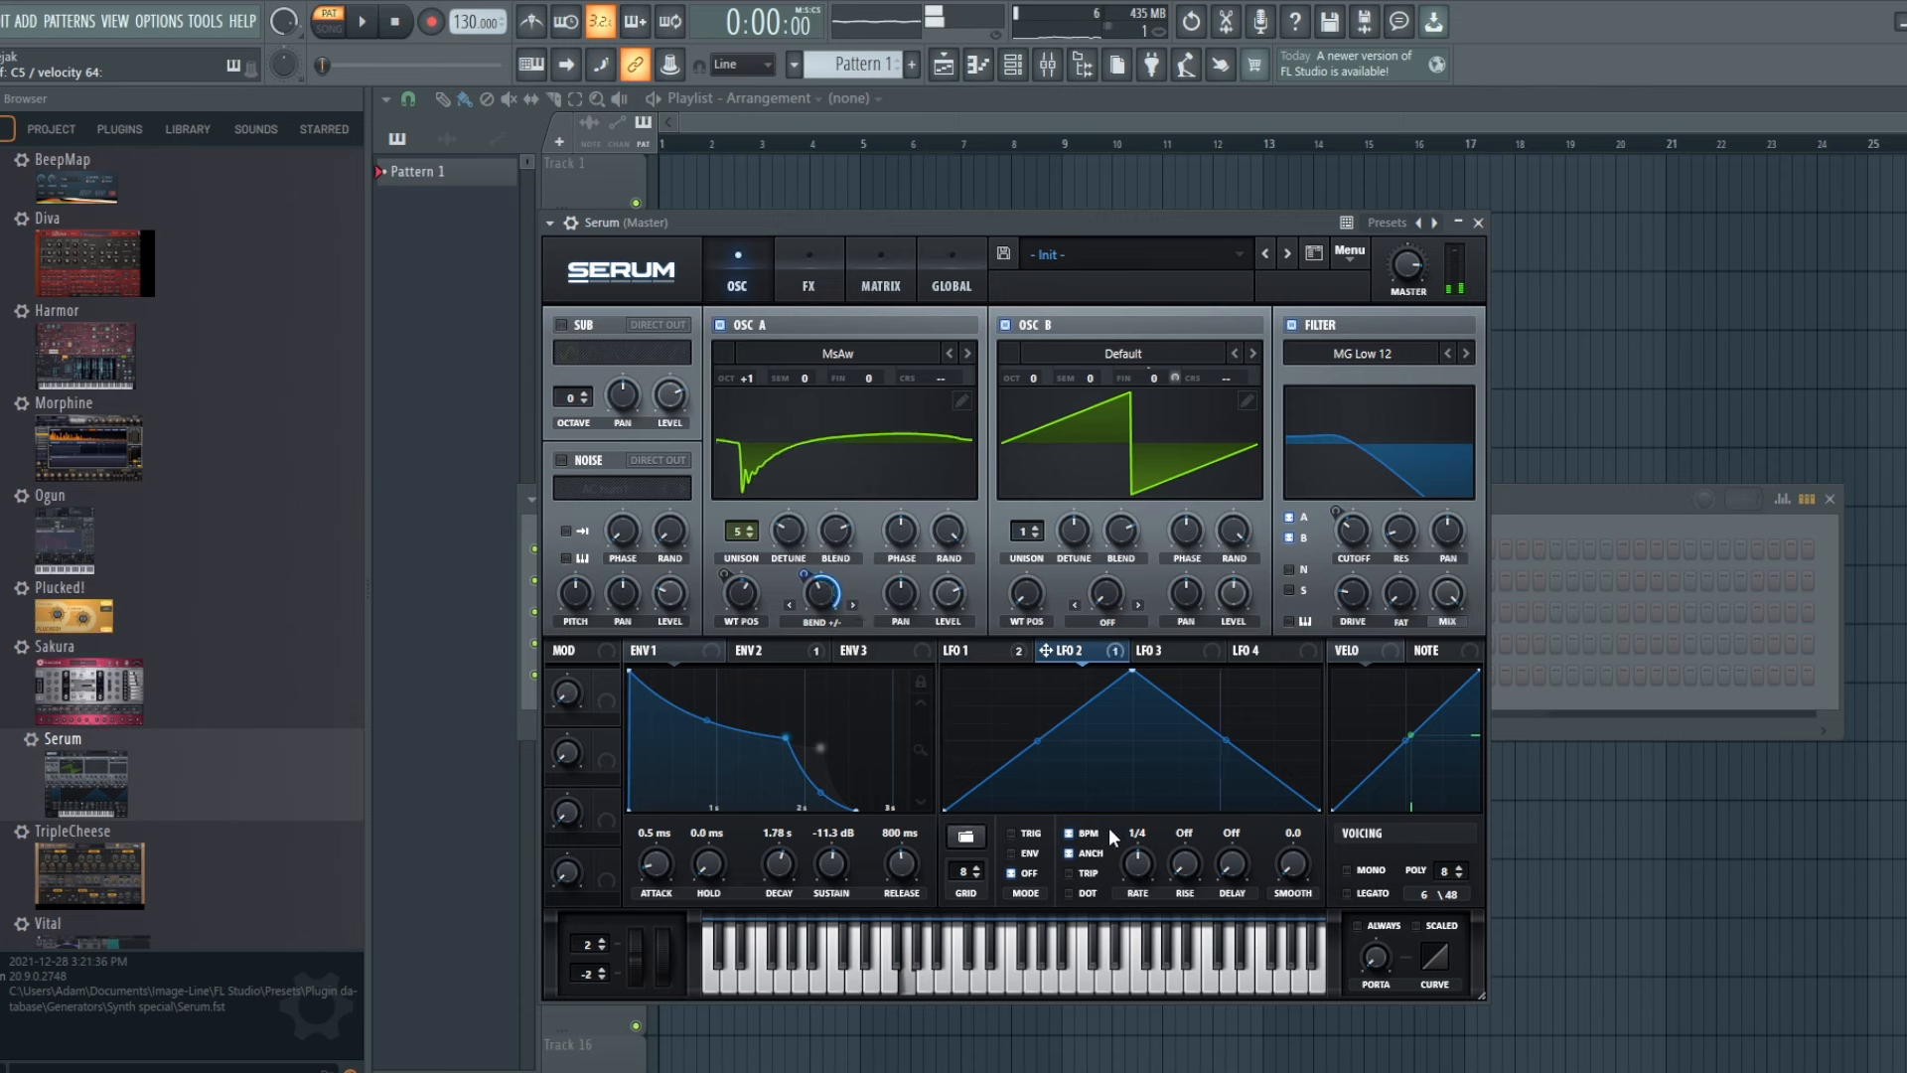
left_click_drag(1121, 856, 1122, 867)
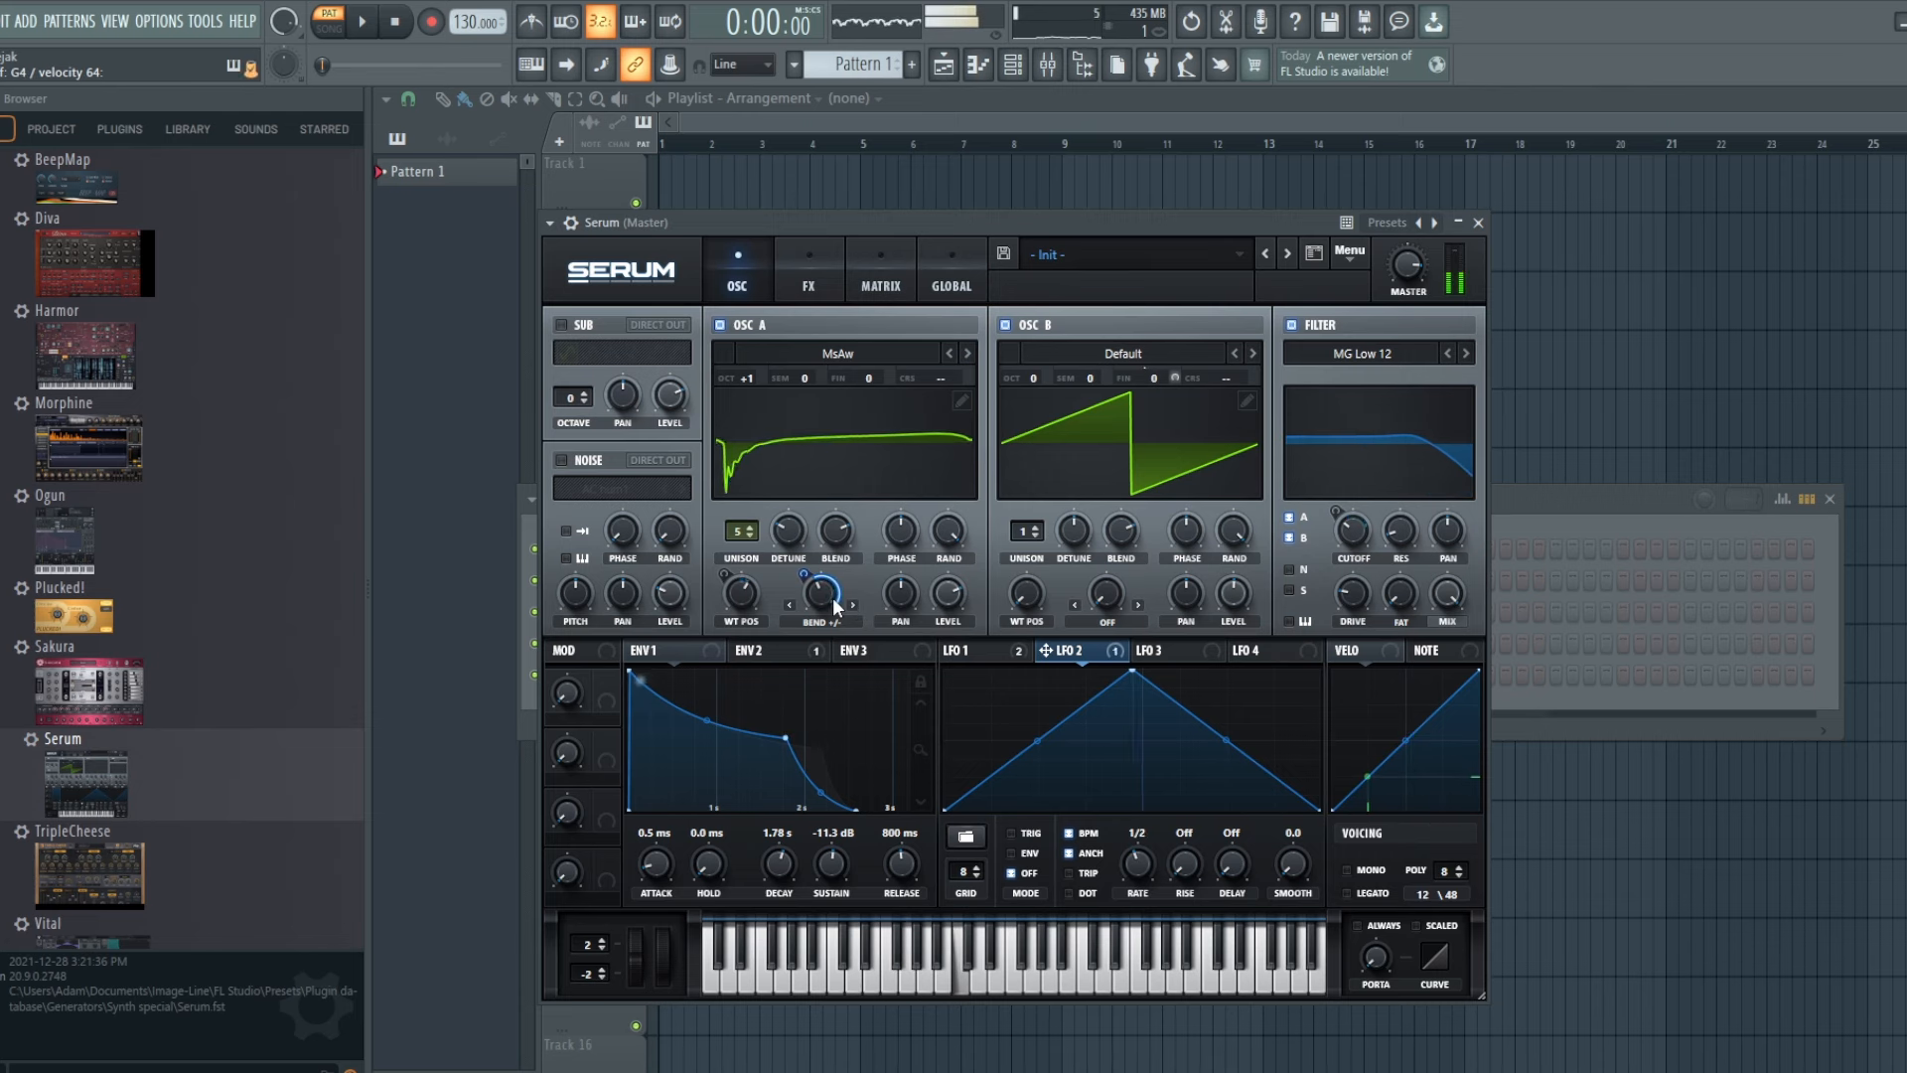
left_click_drag(832, 598, 812, 632)
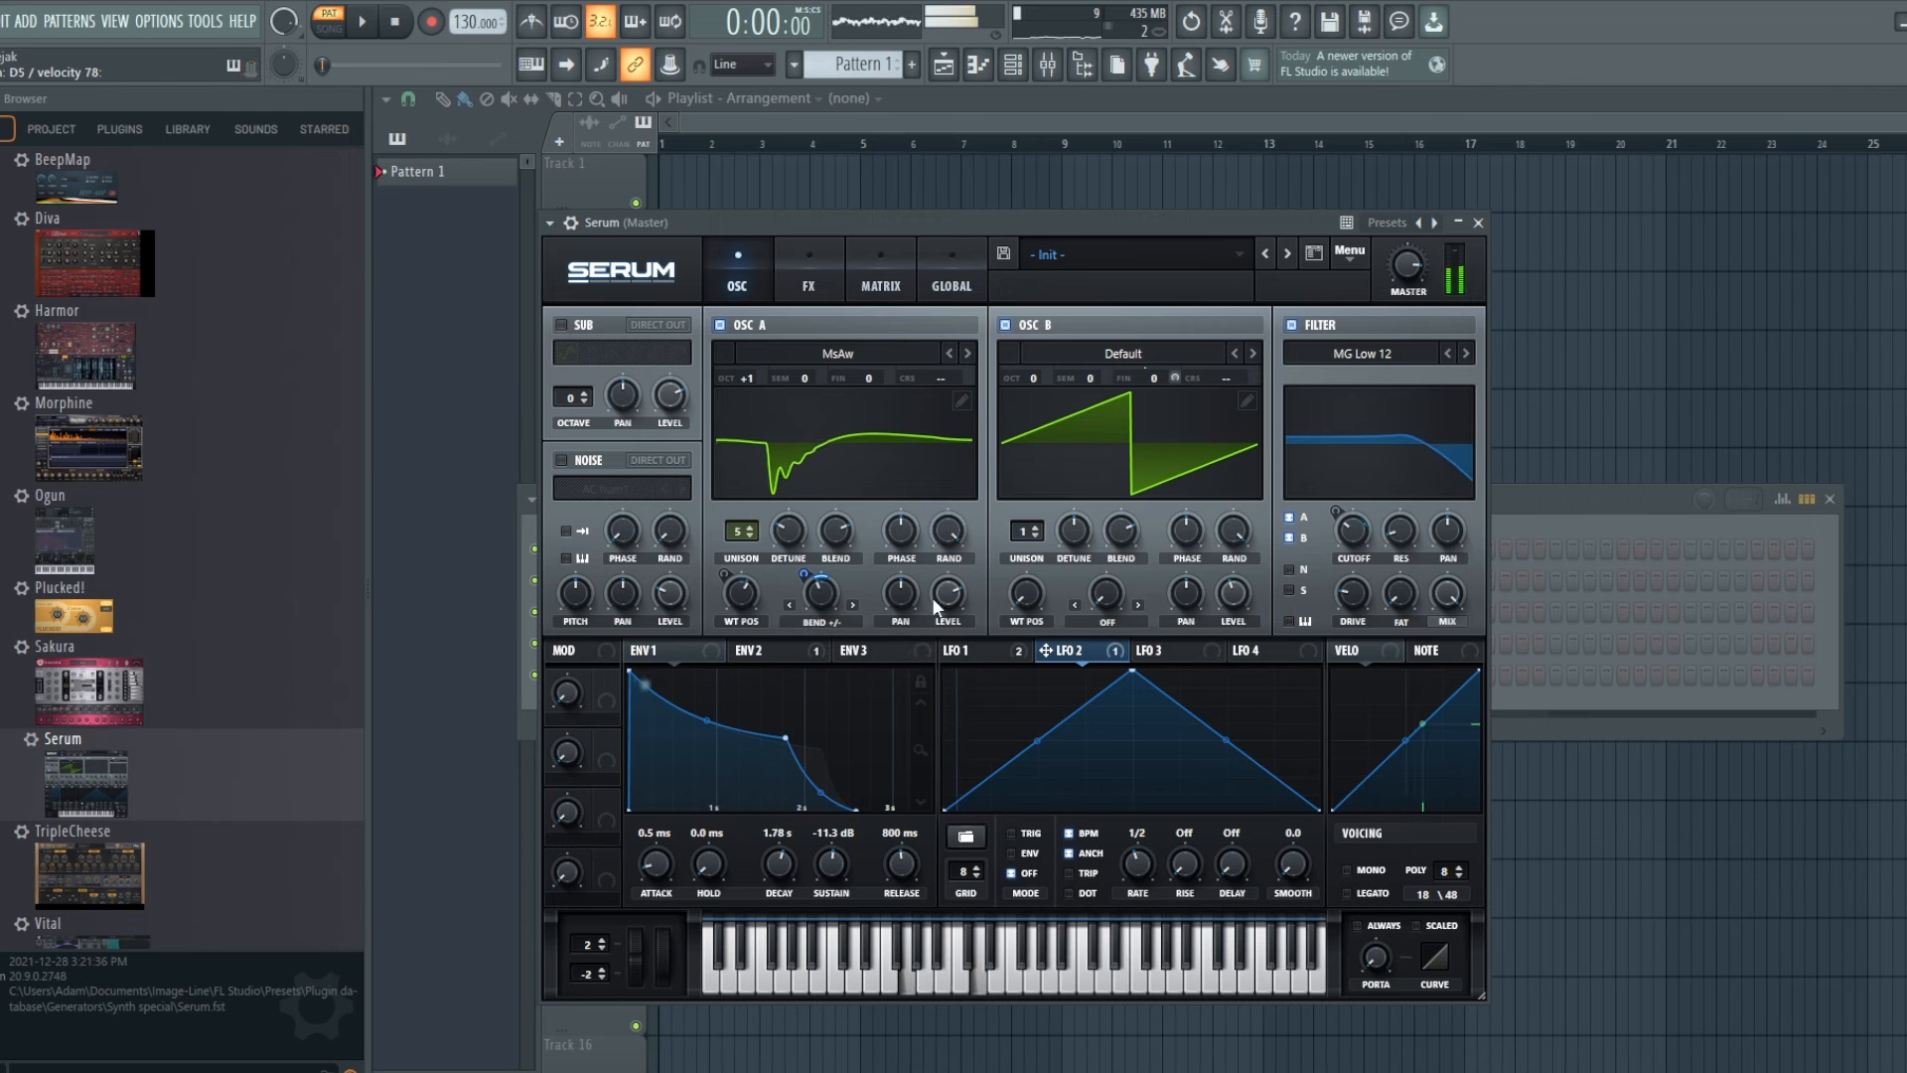
- Lower the Hyper effect's mix, and enable the delay with its place after the reverb in the effects order
left_click(808, 278)
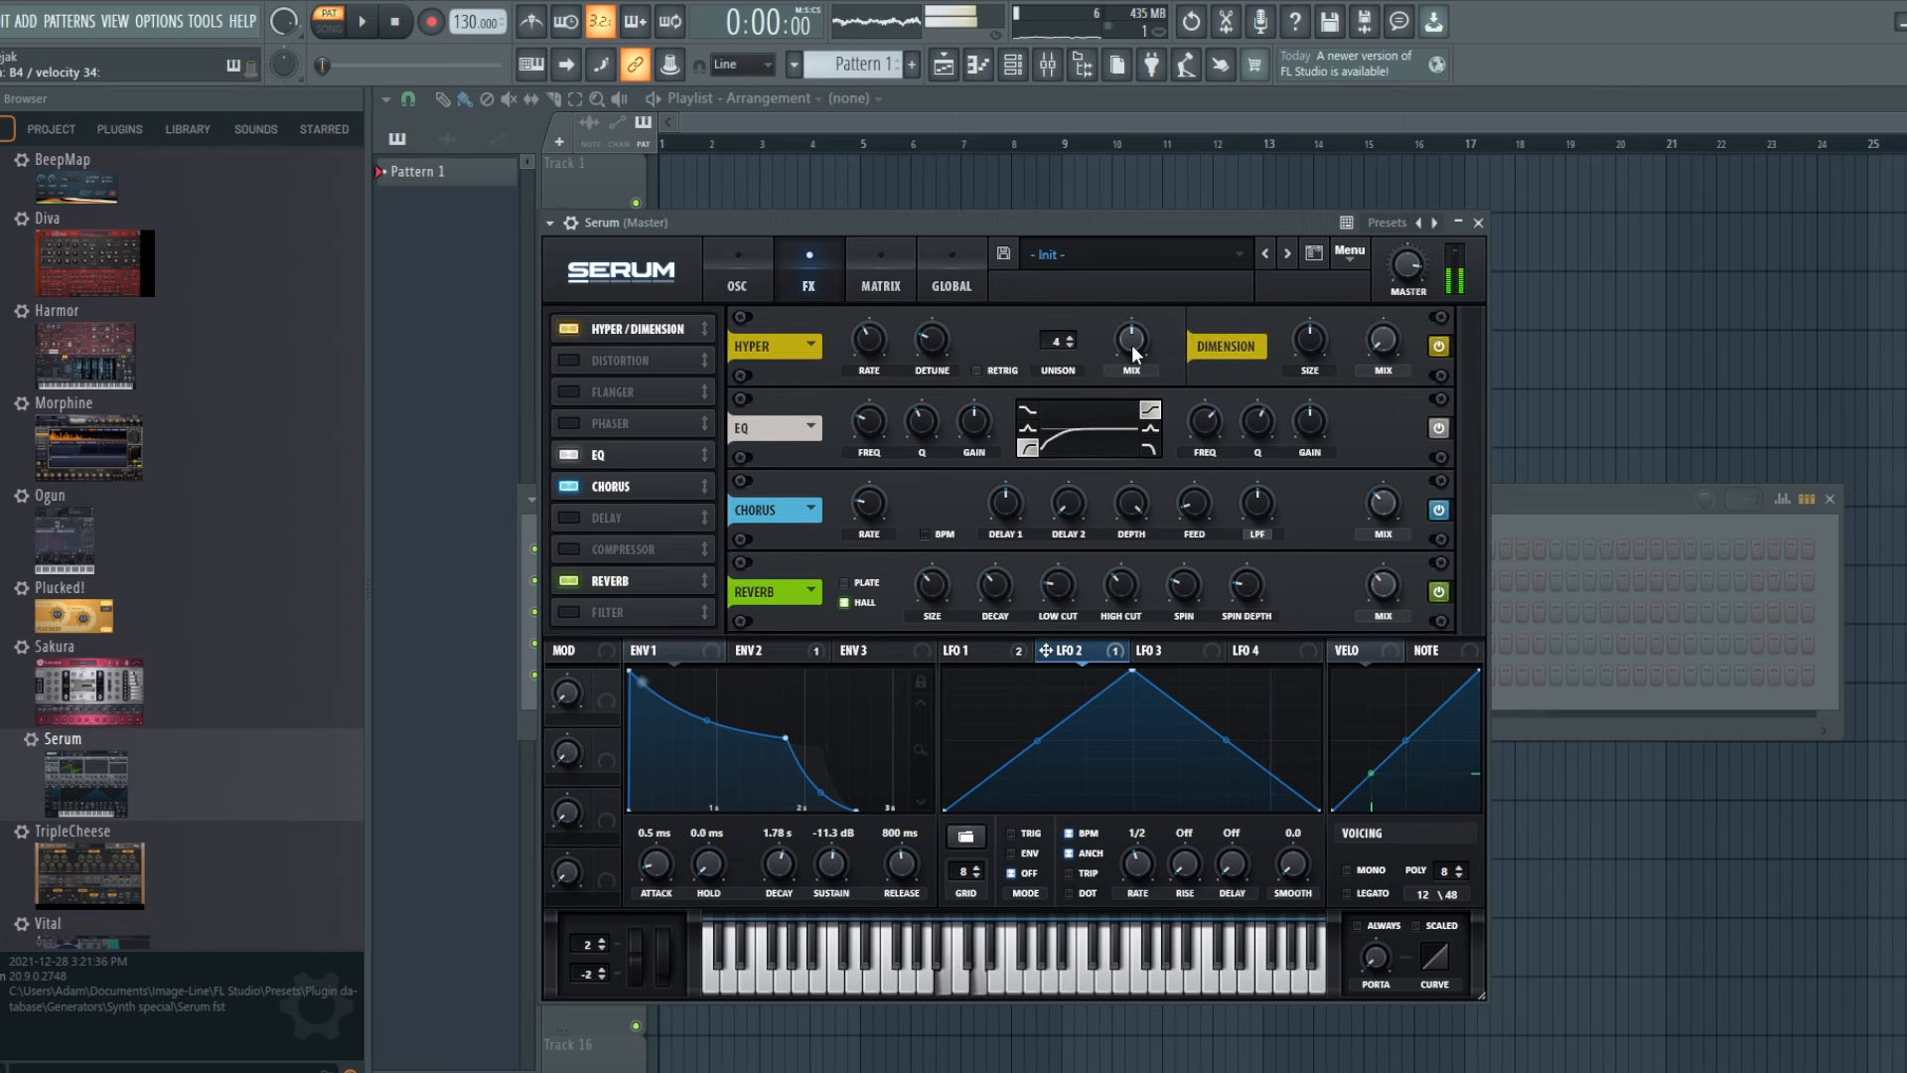
left_click_drag(1130, 344, 1136, 389)
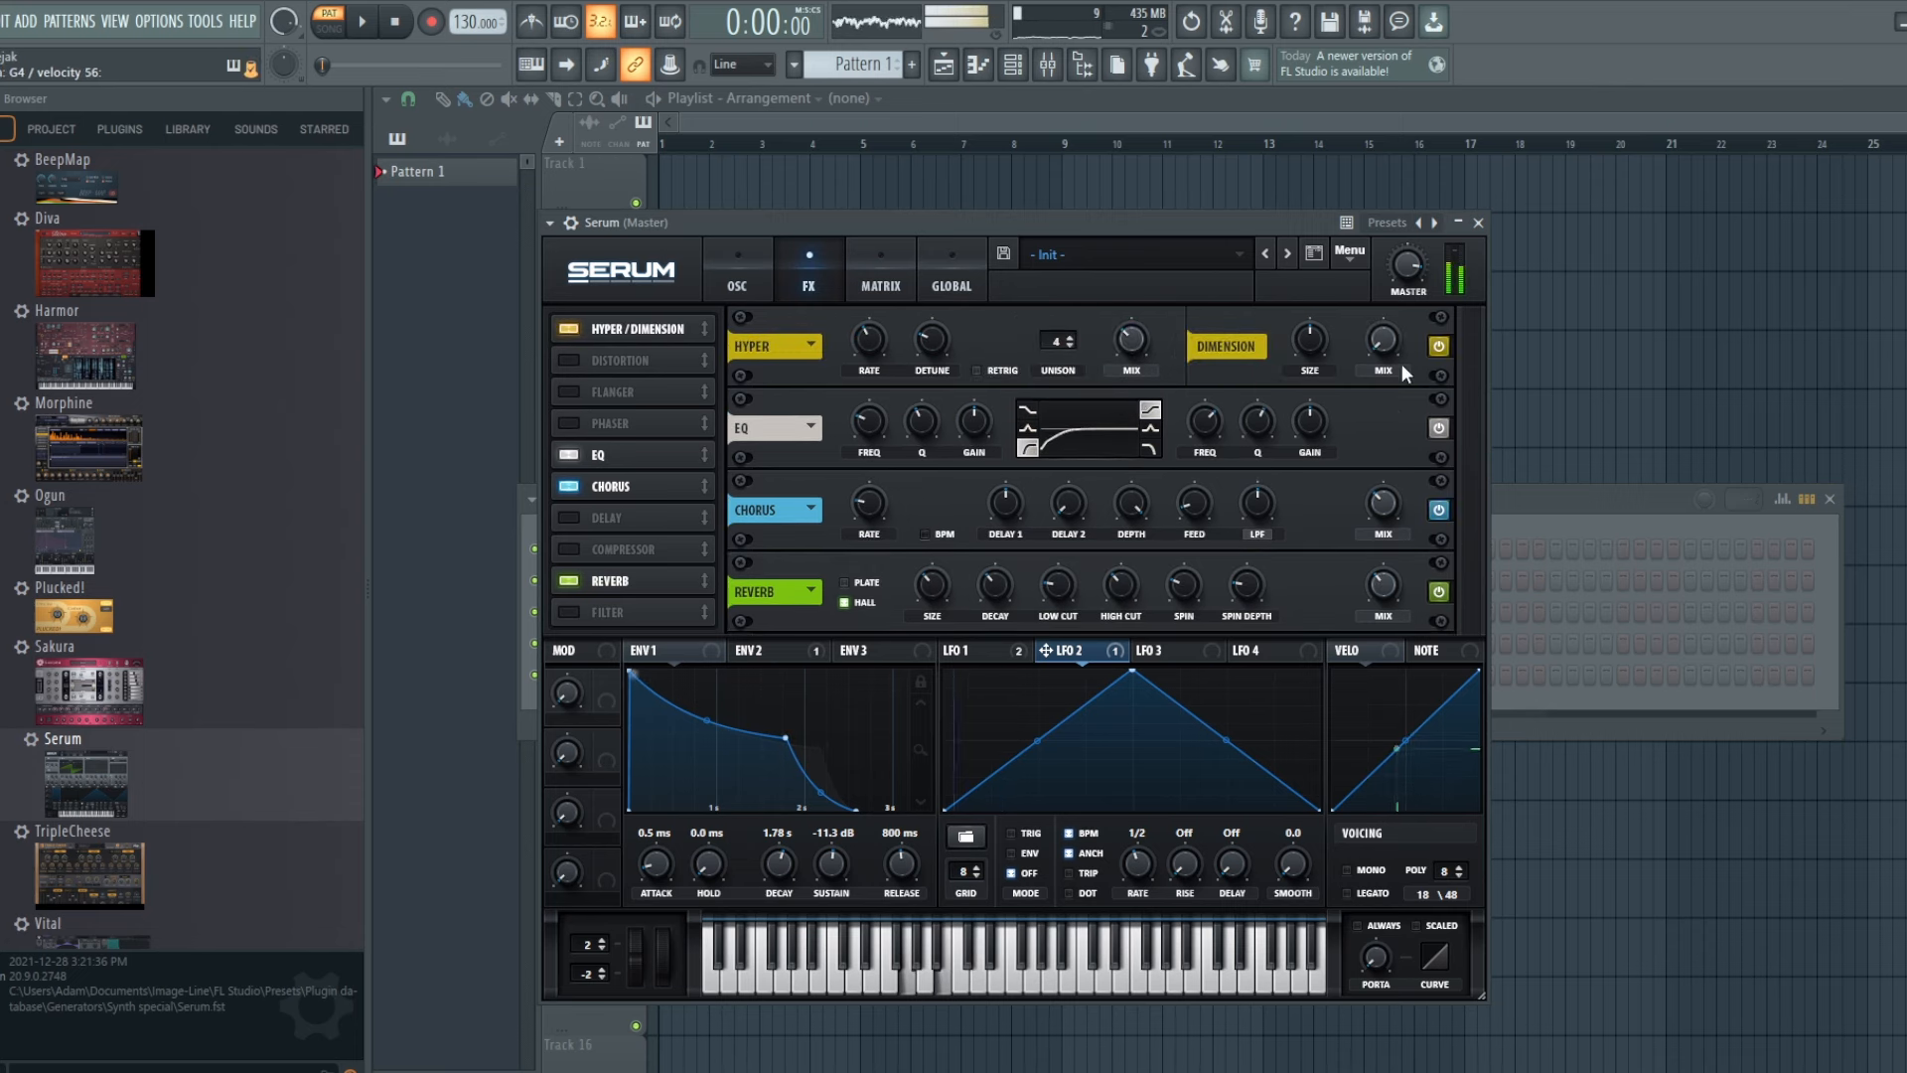
left_click(568, 517)
left_click_drag(704, 517, 704, 581)
scroll(1096, 536, "down", 3)
- Set the delay to ping-pong with a right time of 1/8, adjust its filter and mix, and return to the oscillator view
left_click_drag(1166, 573, 1179, 608)
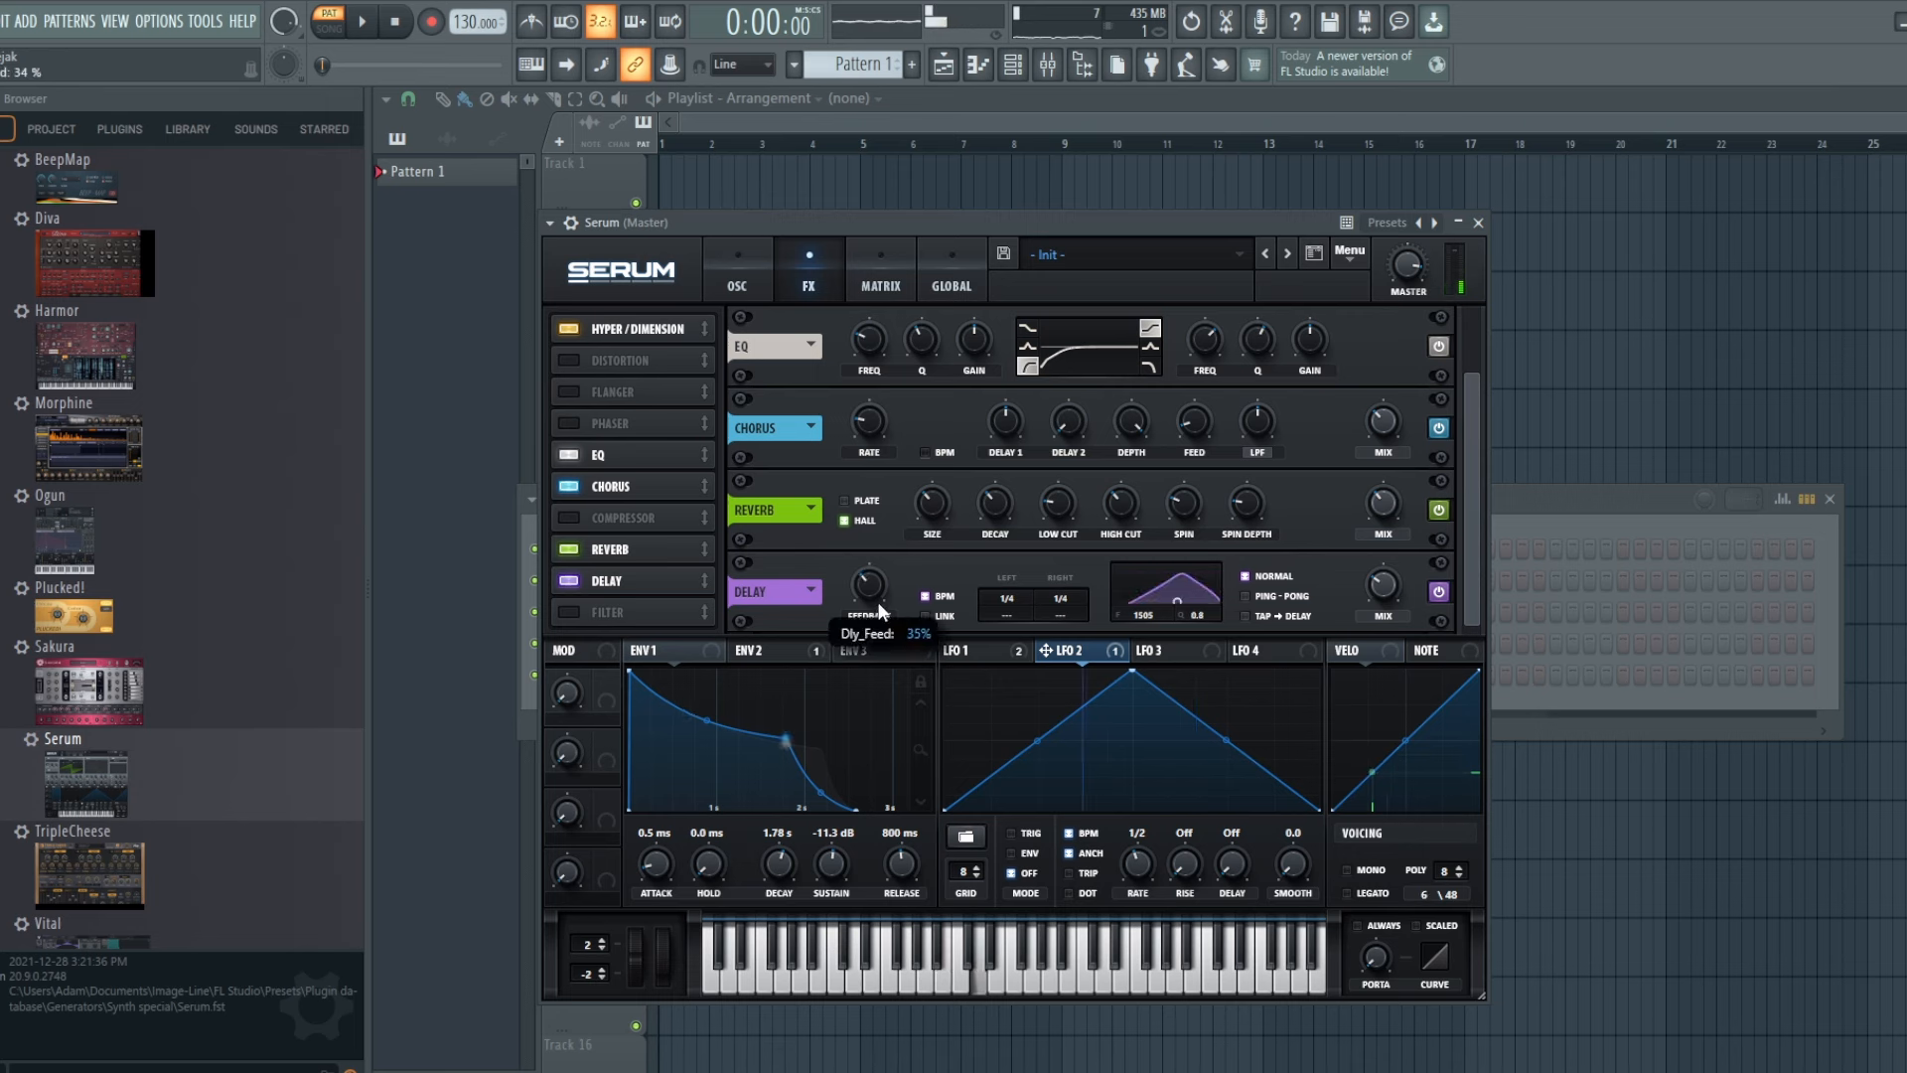
left_click_drag(1374, 579, 1375, 596)
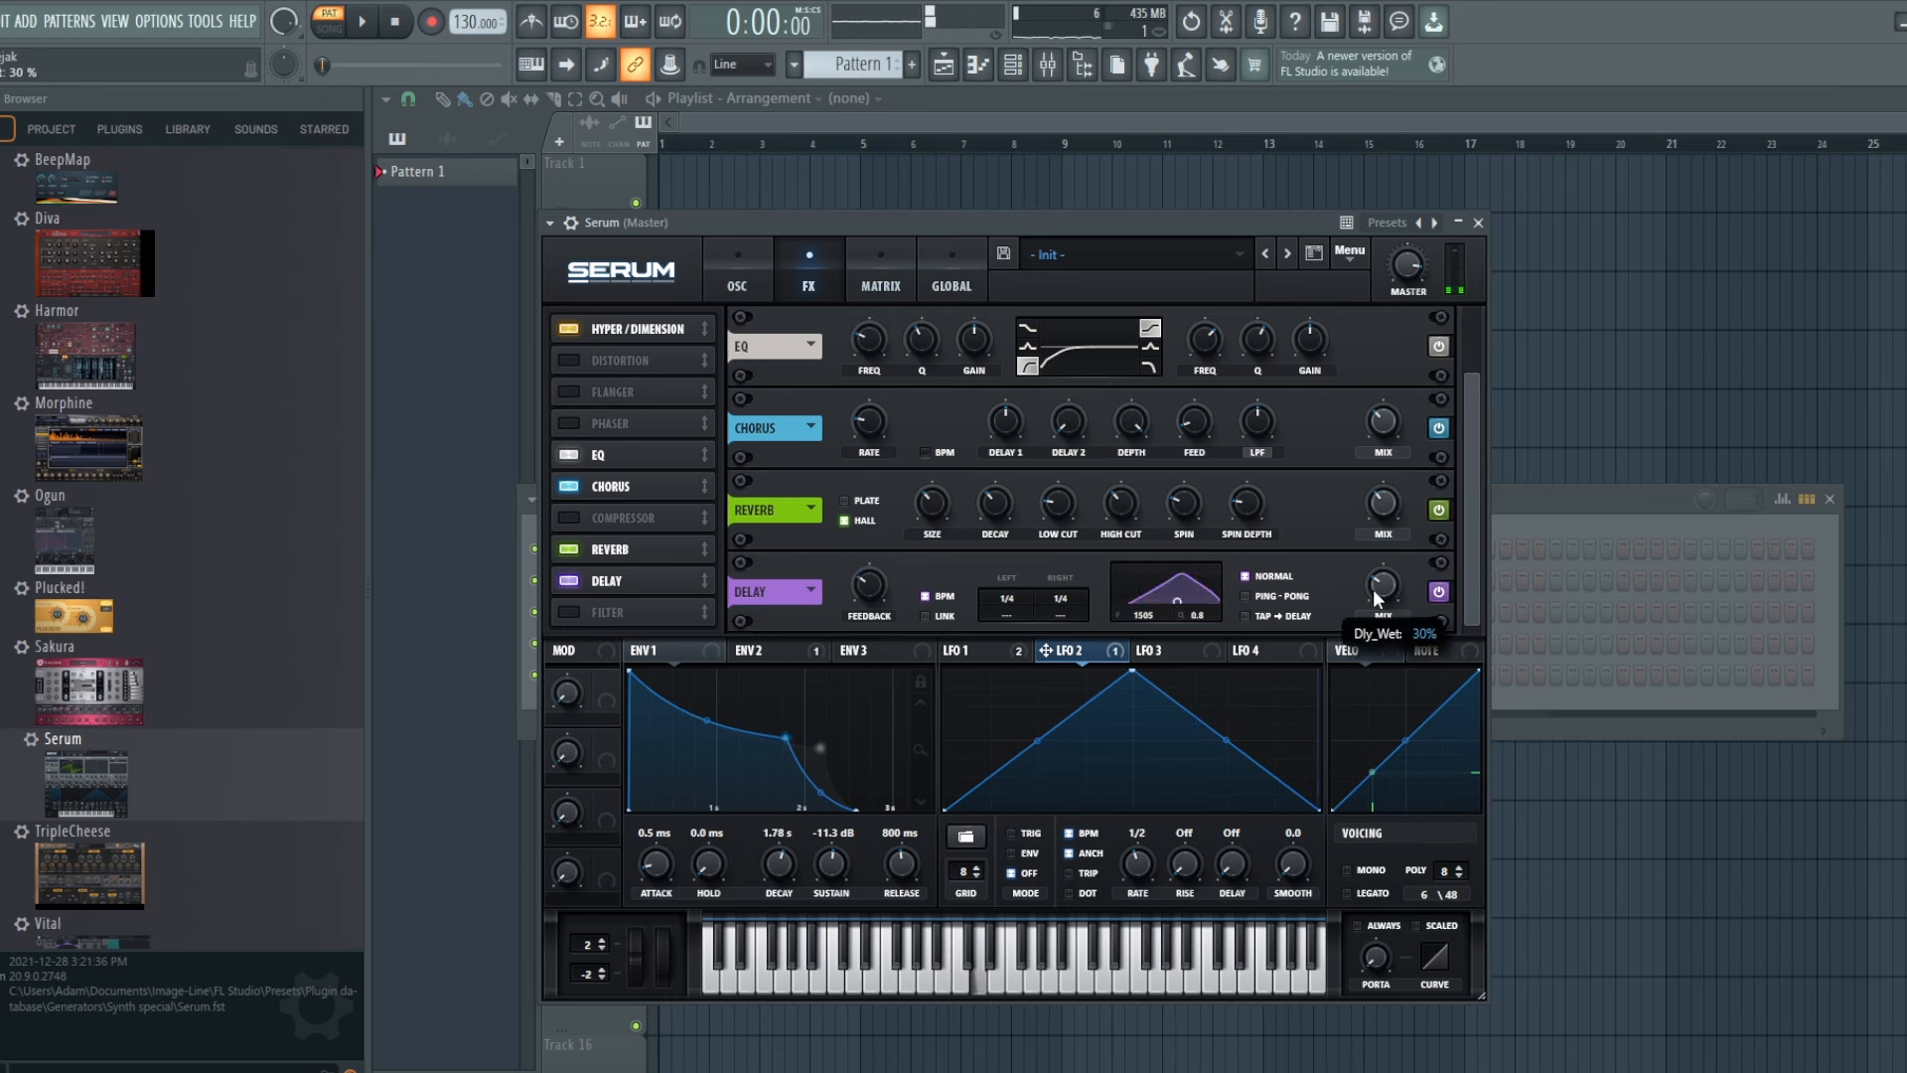
left_click(1243, 594)
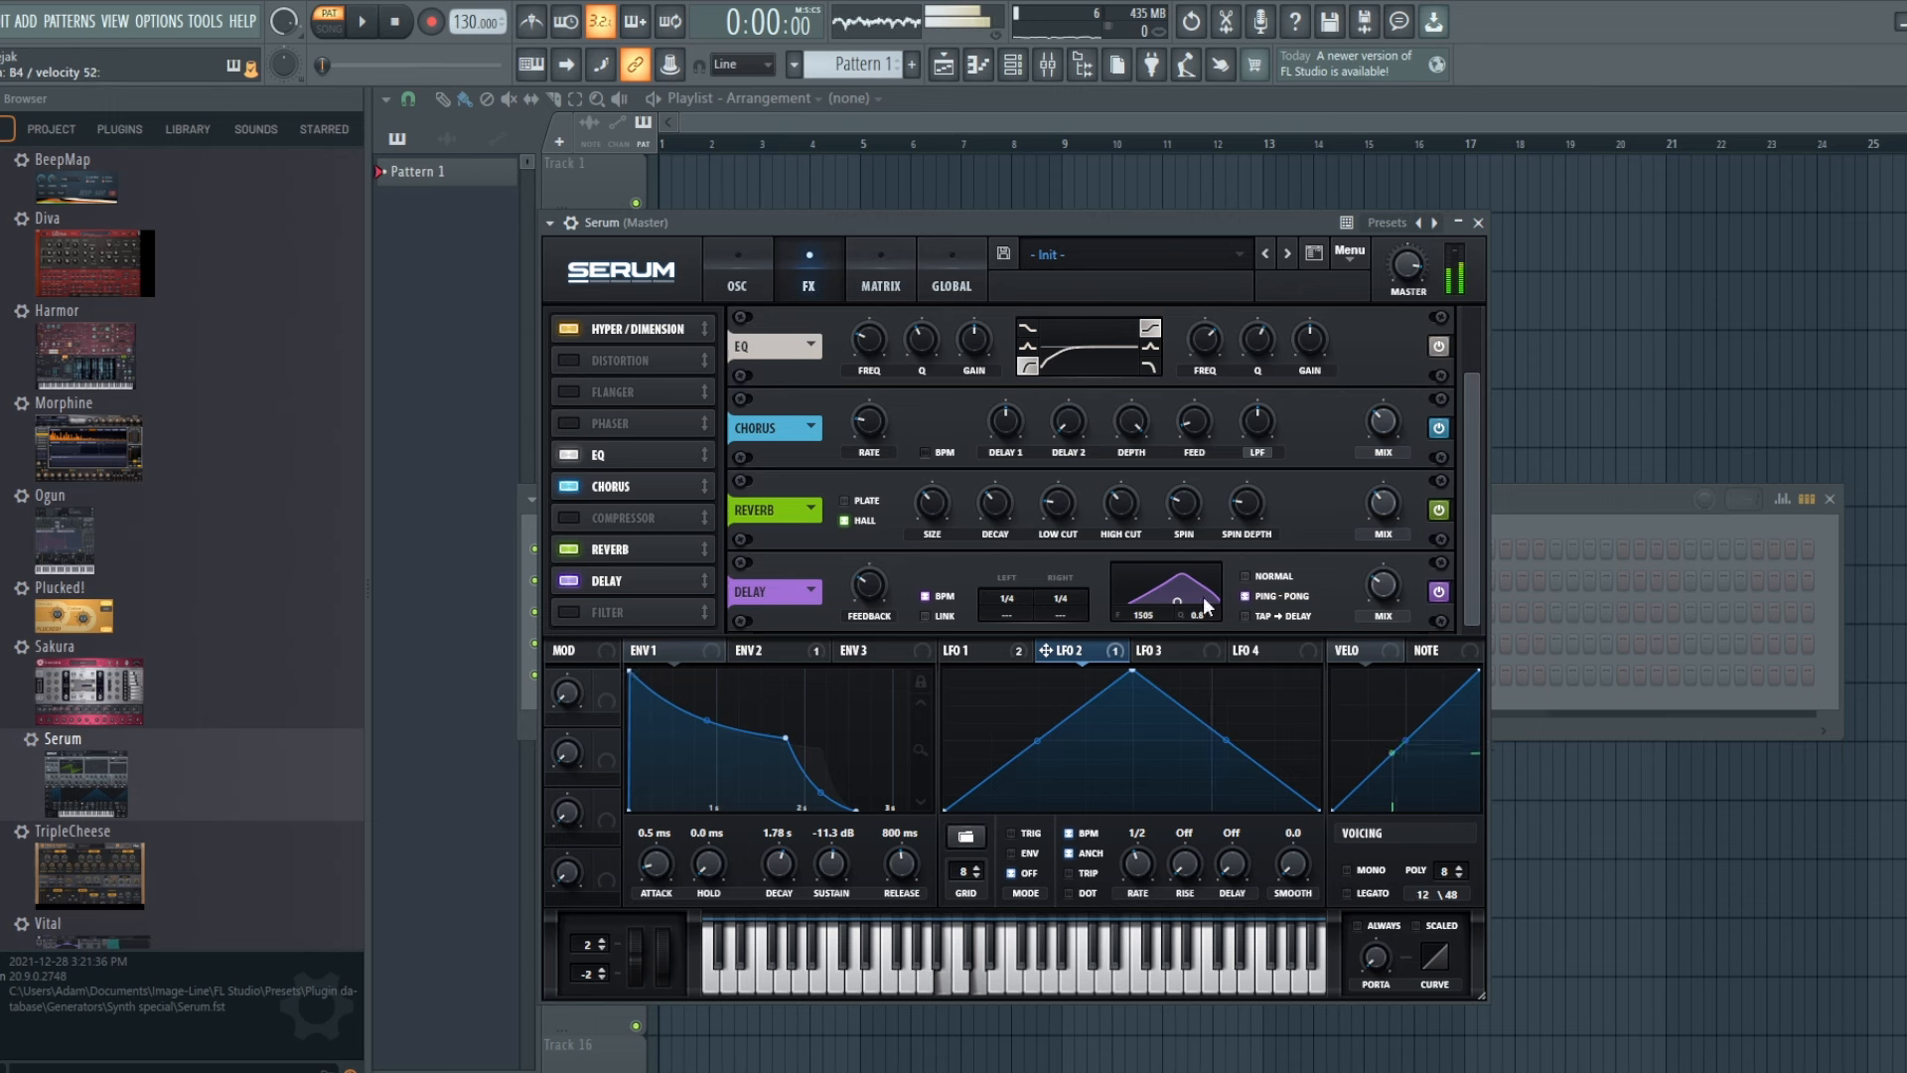
left_click_drag(1071, 596, 1078, 622)
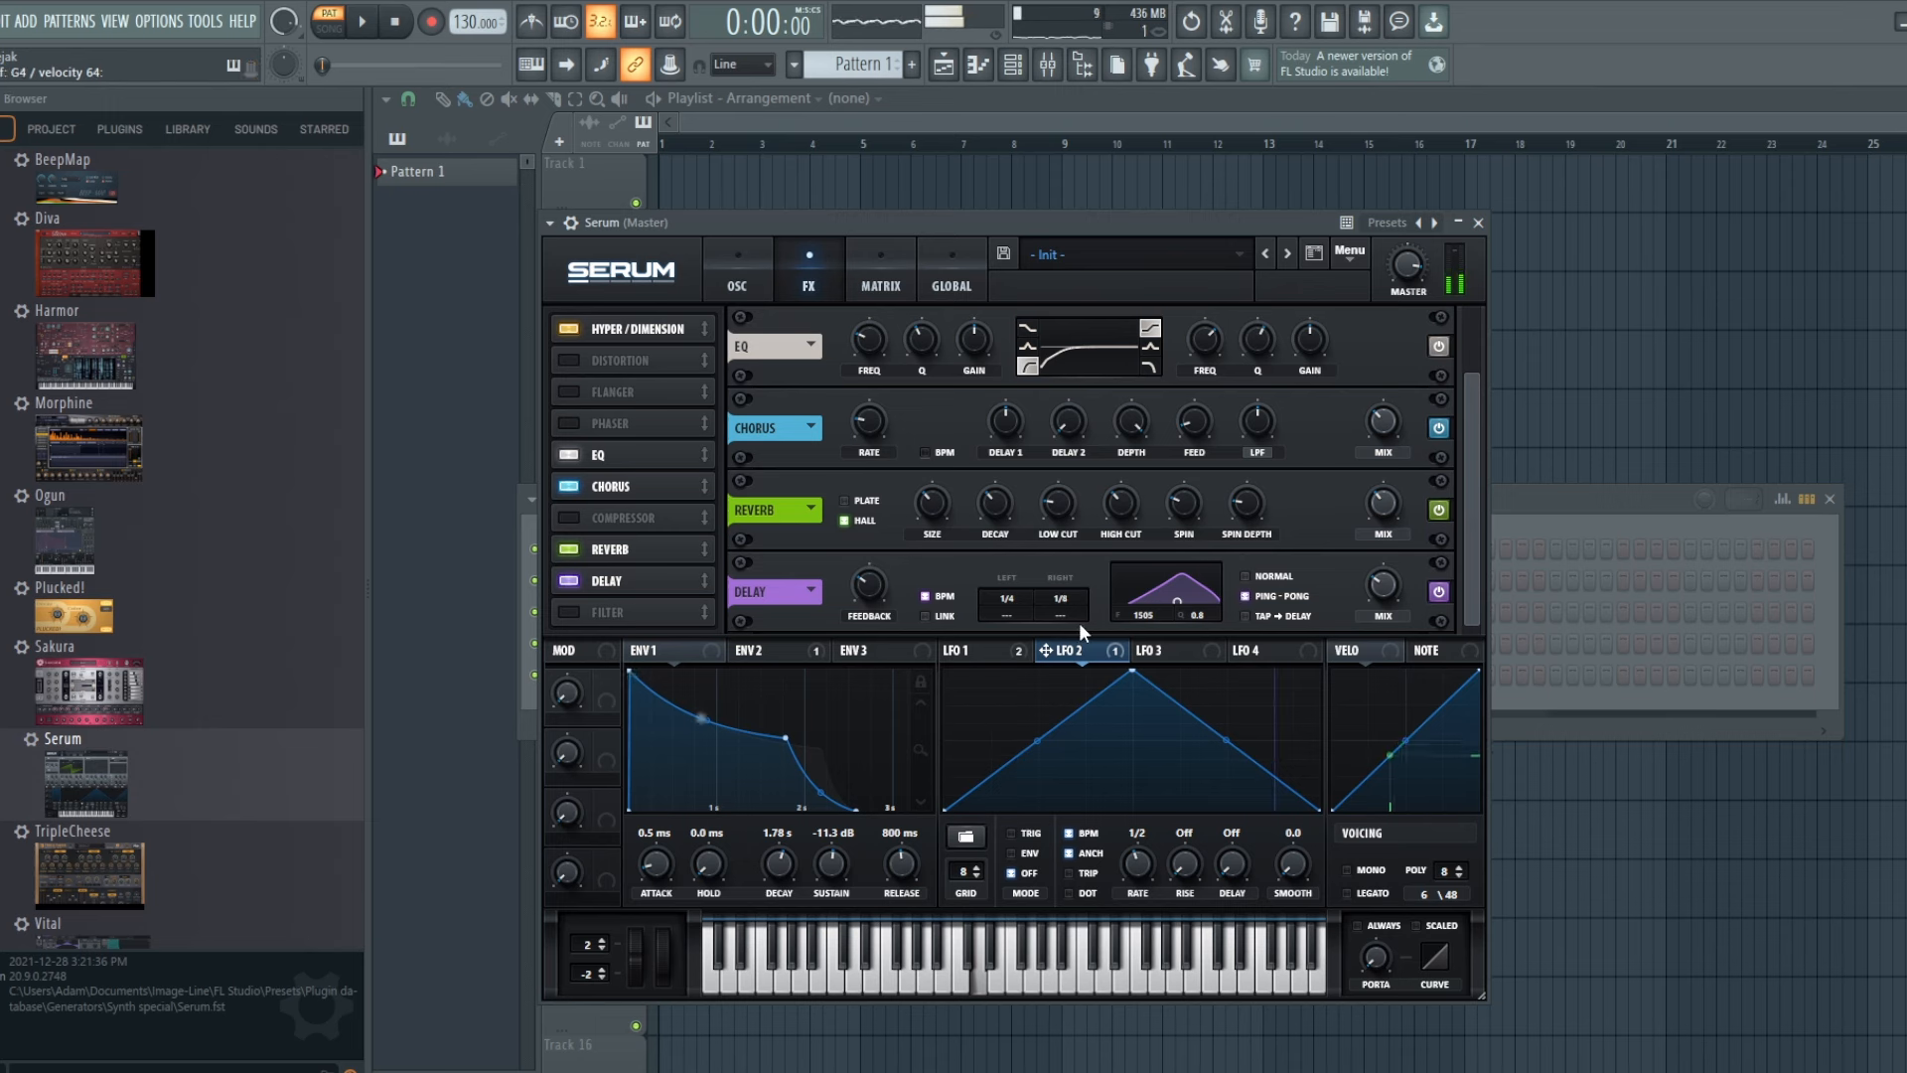
left_click(1392, 588)
left_click(752, 263)
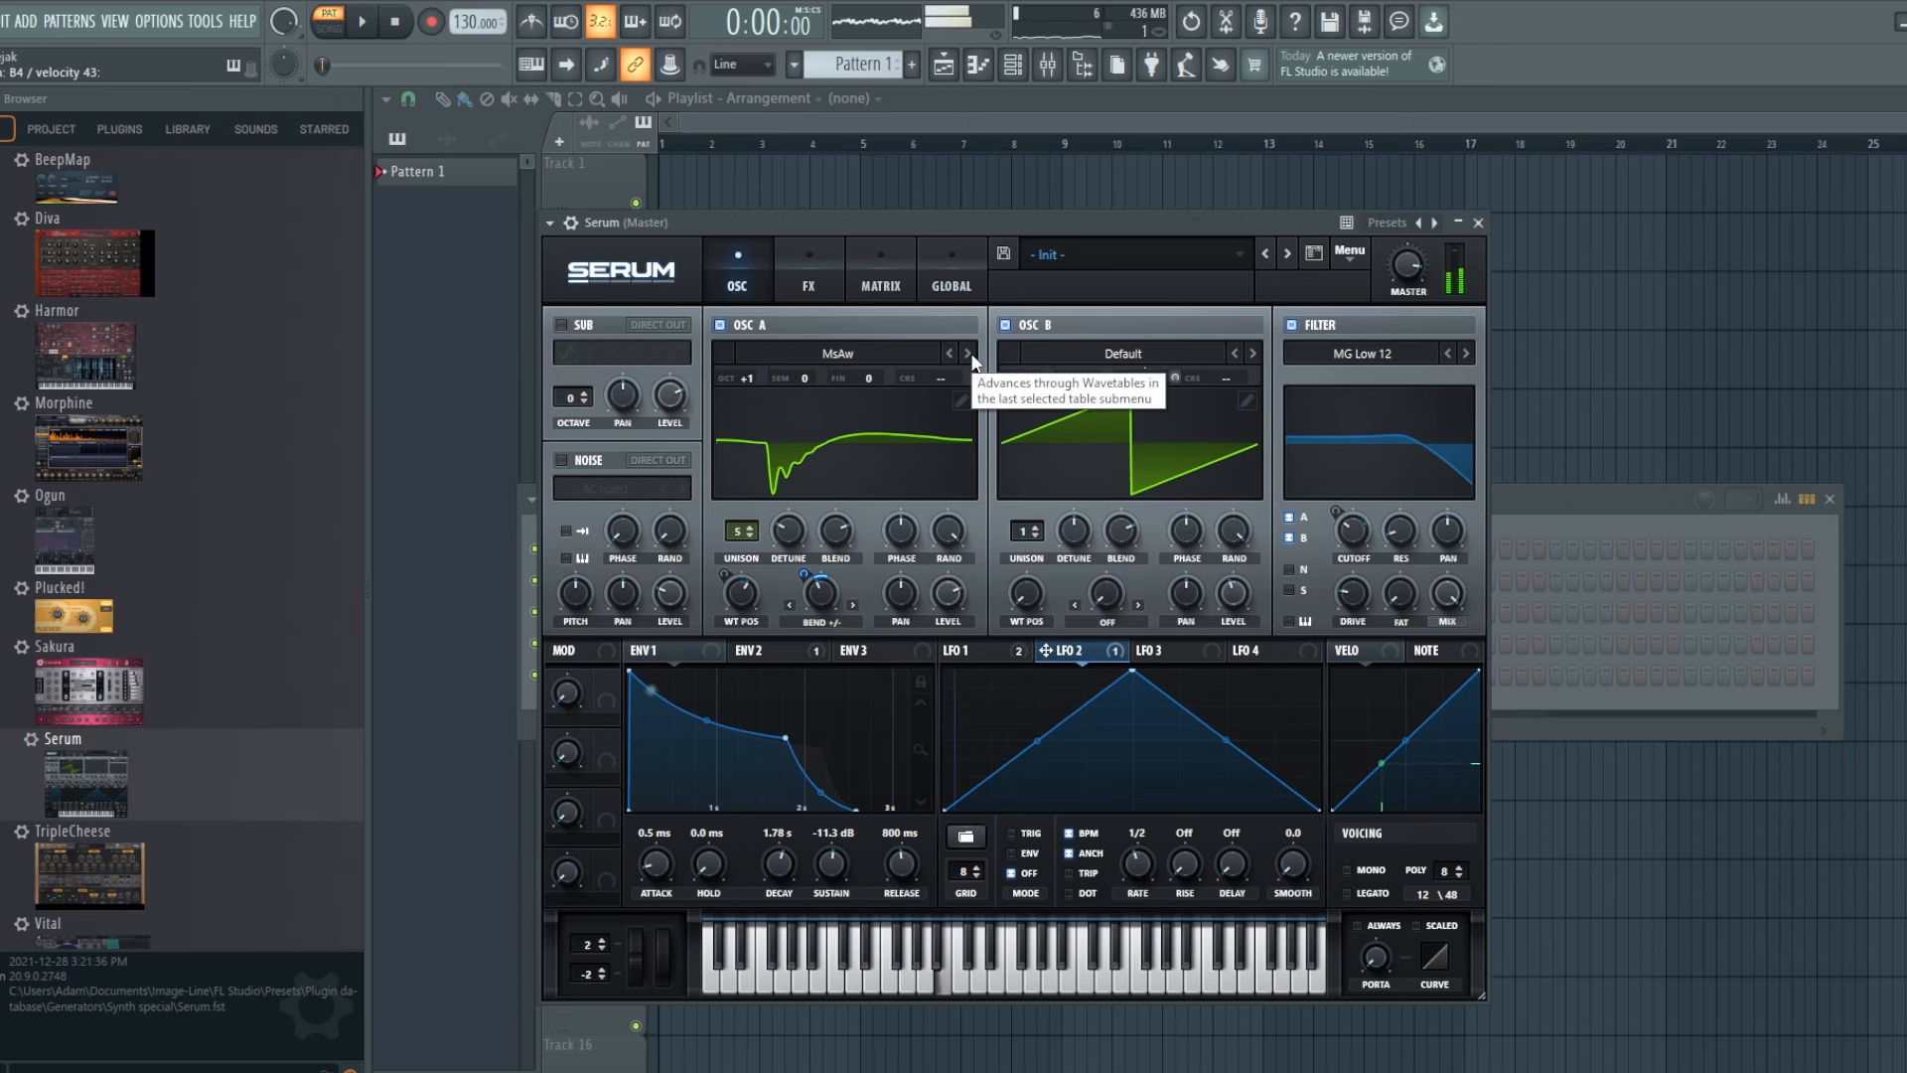
- Readjust the filter's cutoff and resonance, and adjust Envelope 2's modulation amount on the cutoff
mouse_move(1361, 533)
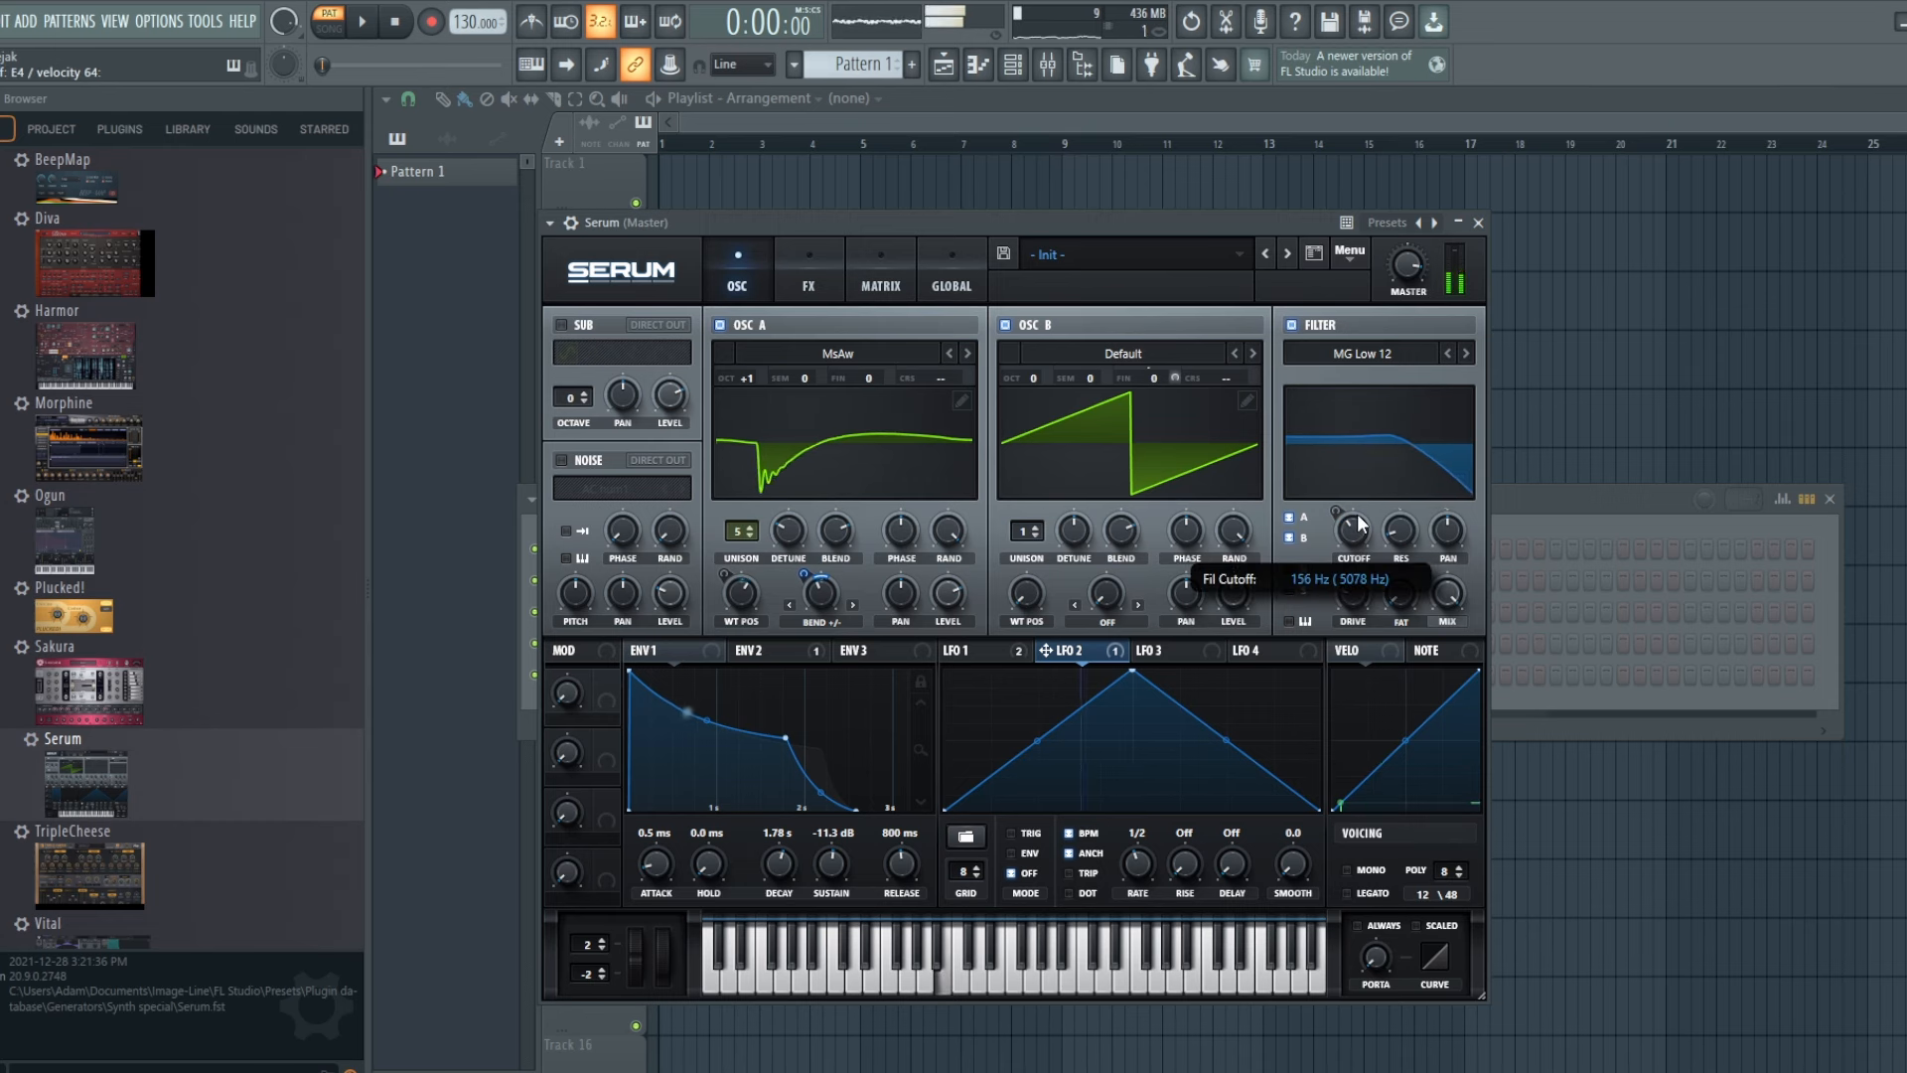
left_click_drag(1358, 517, 1387, 463)
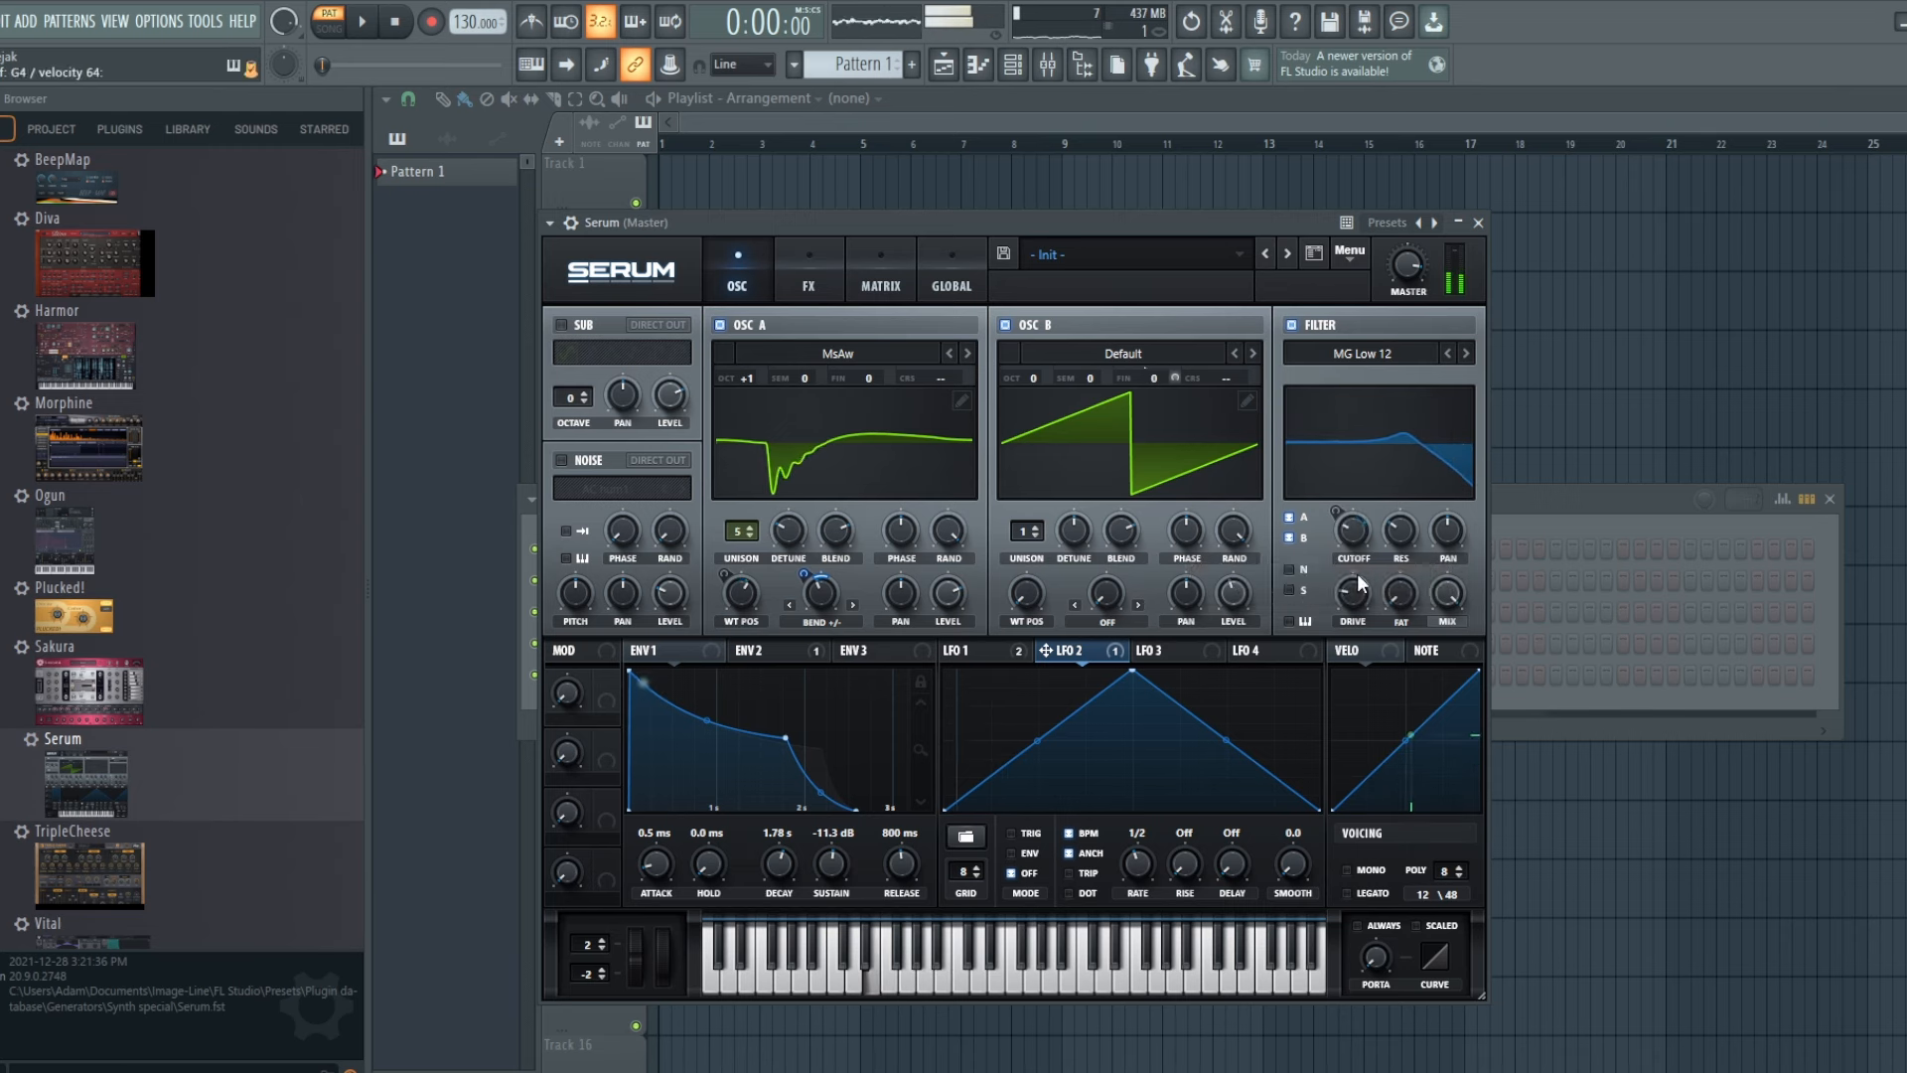
left_click_drag(1390, 534, 1404, 578)
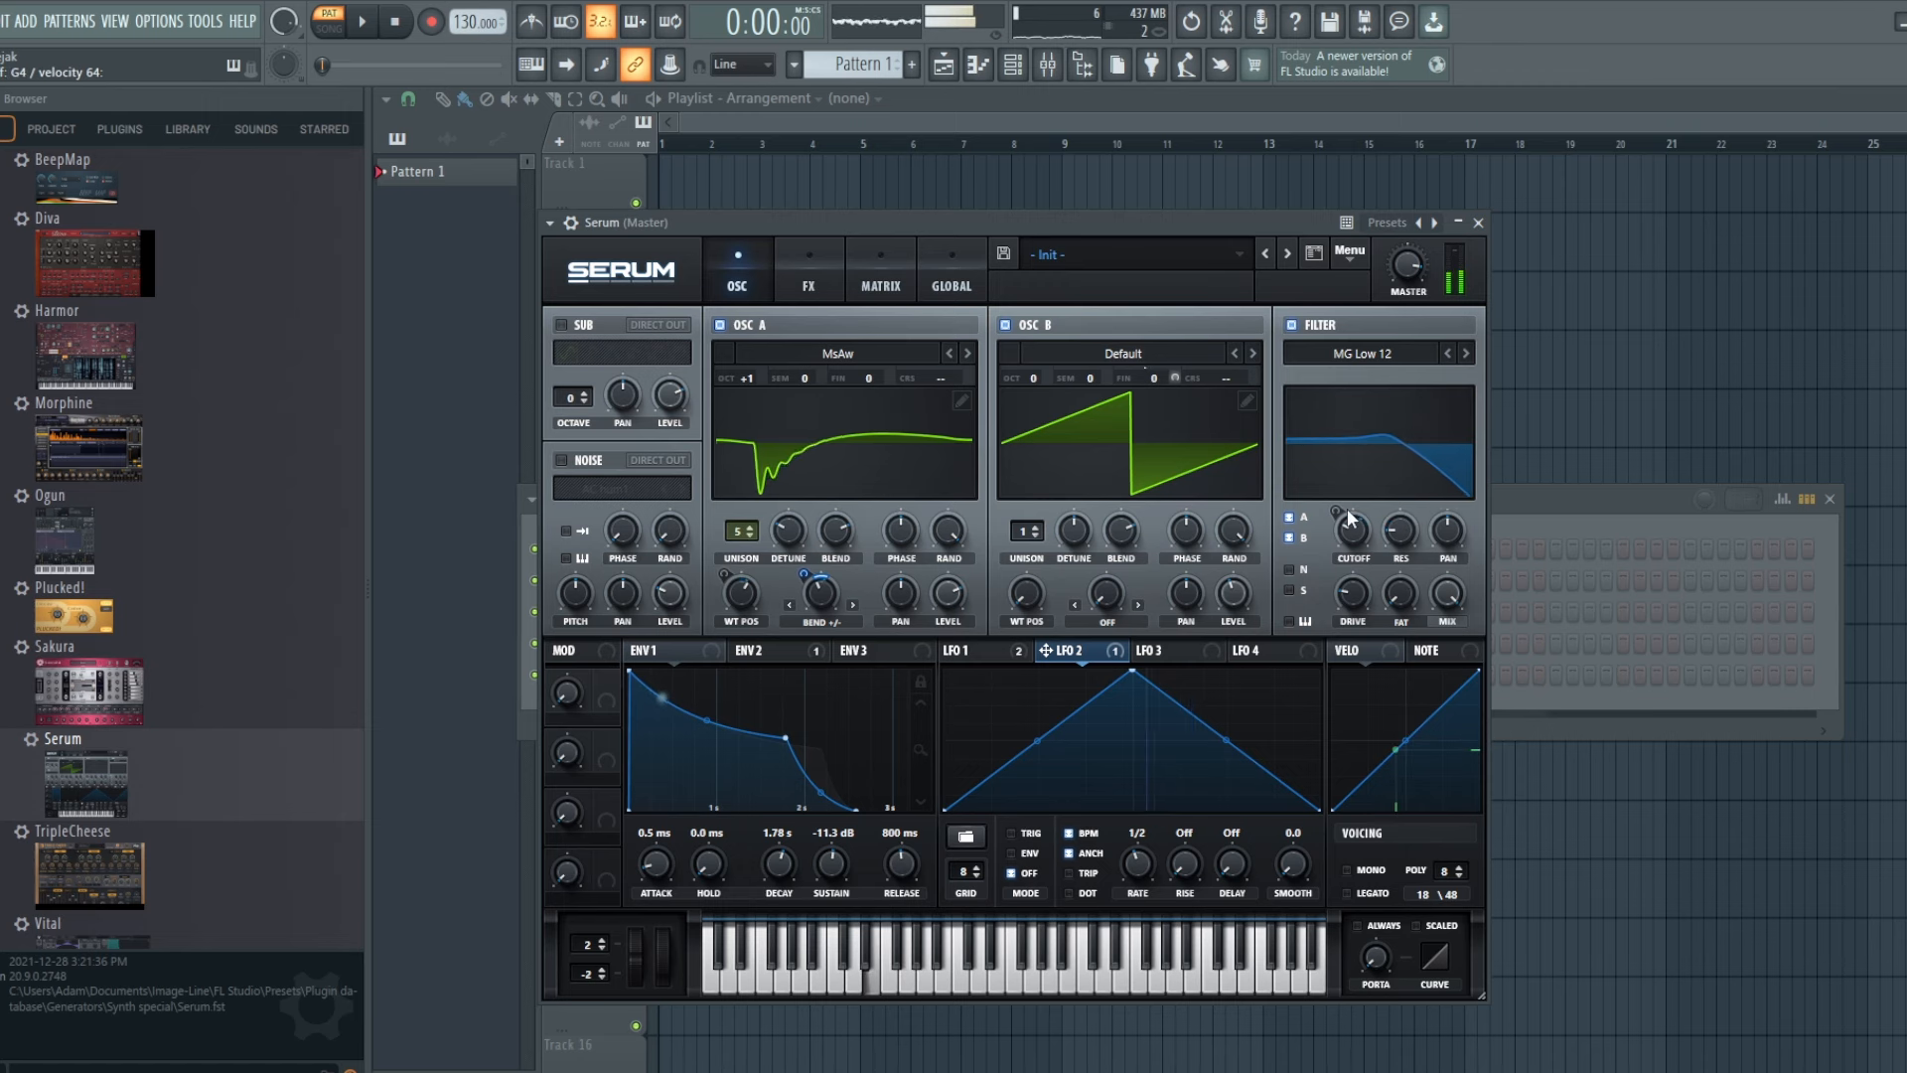
mouse_move(1353, 544)
left_click_drag(1353, 544, 1354, 533)
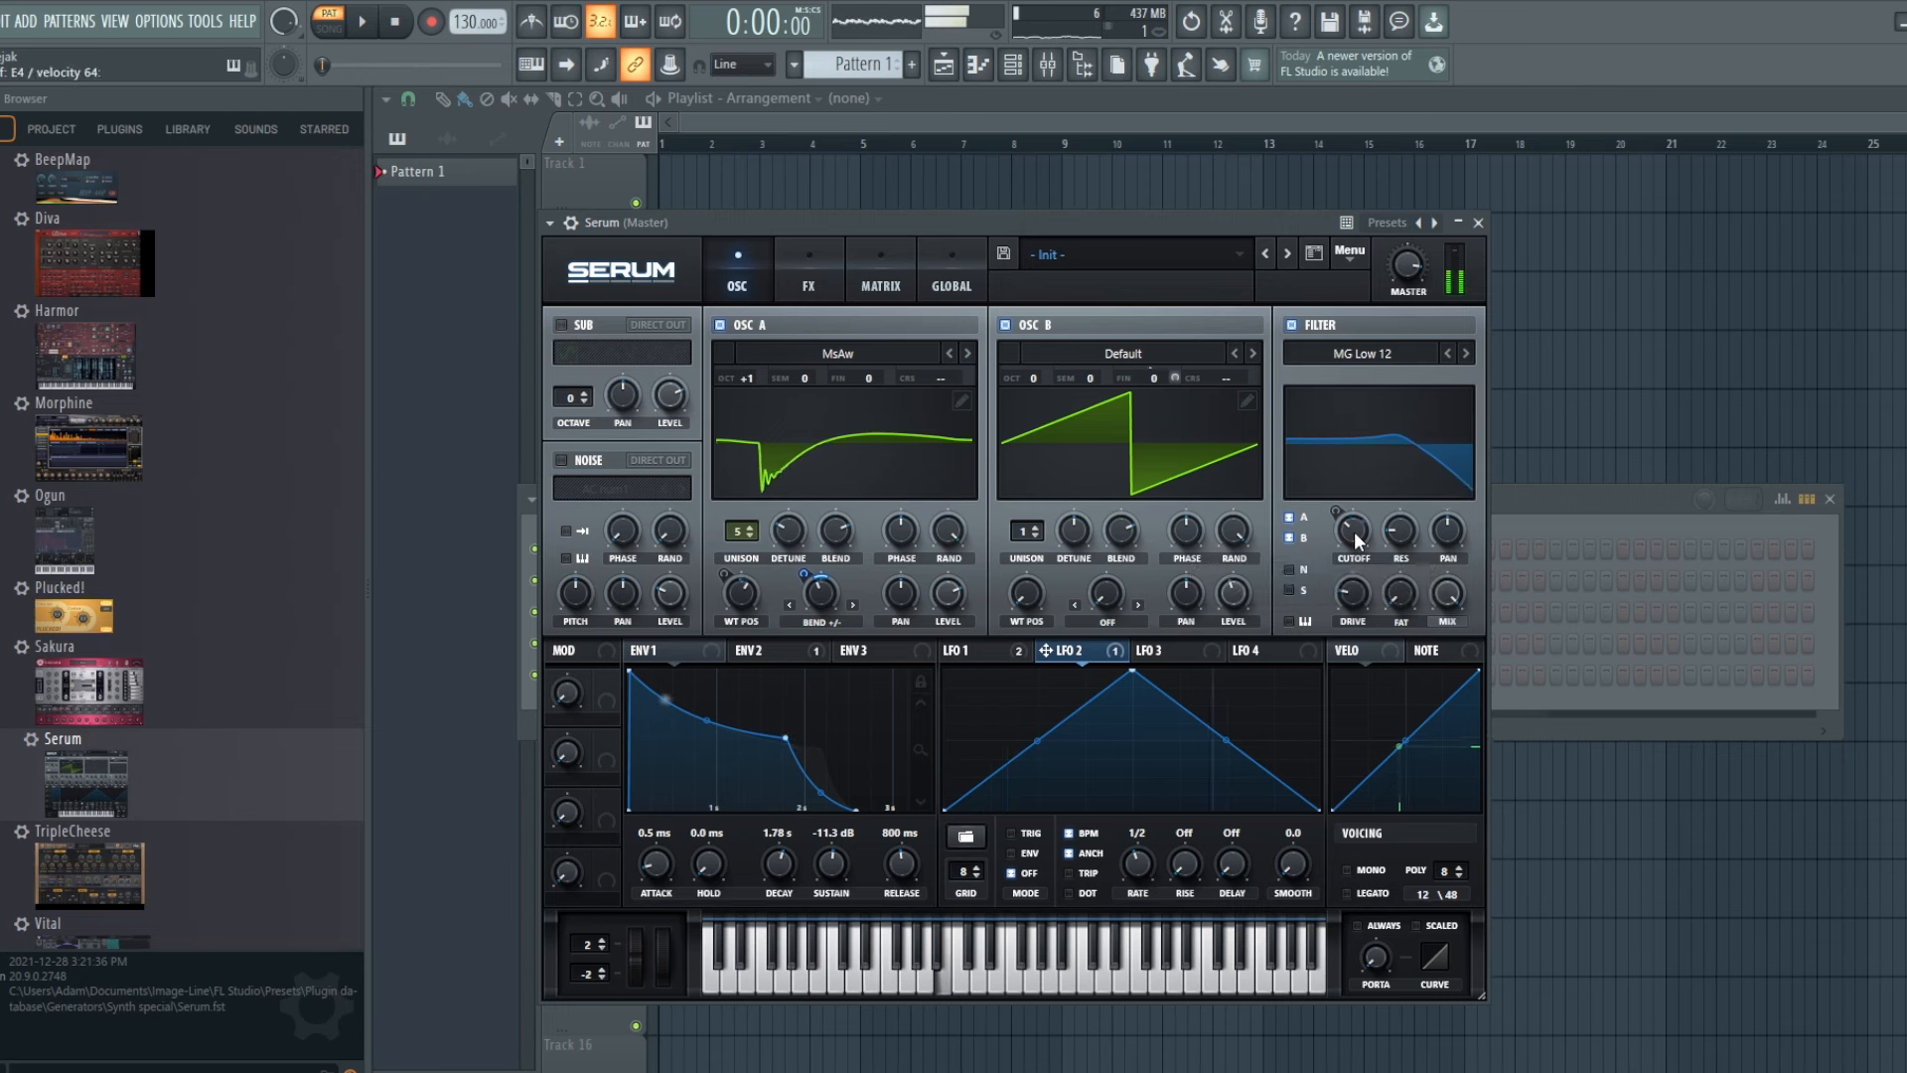
left_click_drag(756, 650, 1352, 578)
left_click_drag(1337, 512, 1340, 496)
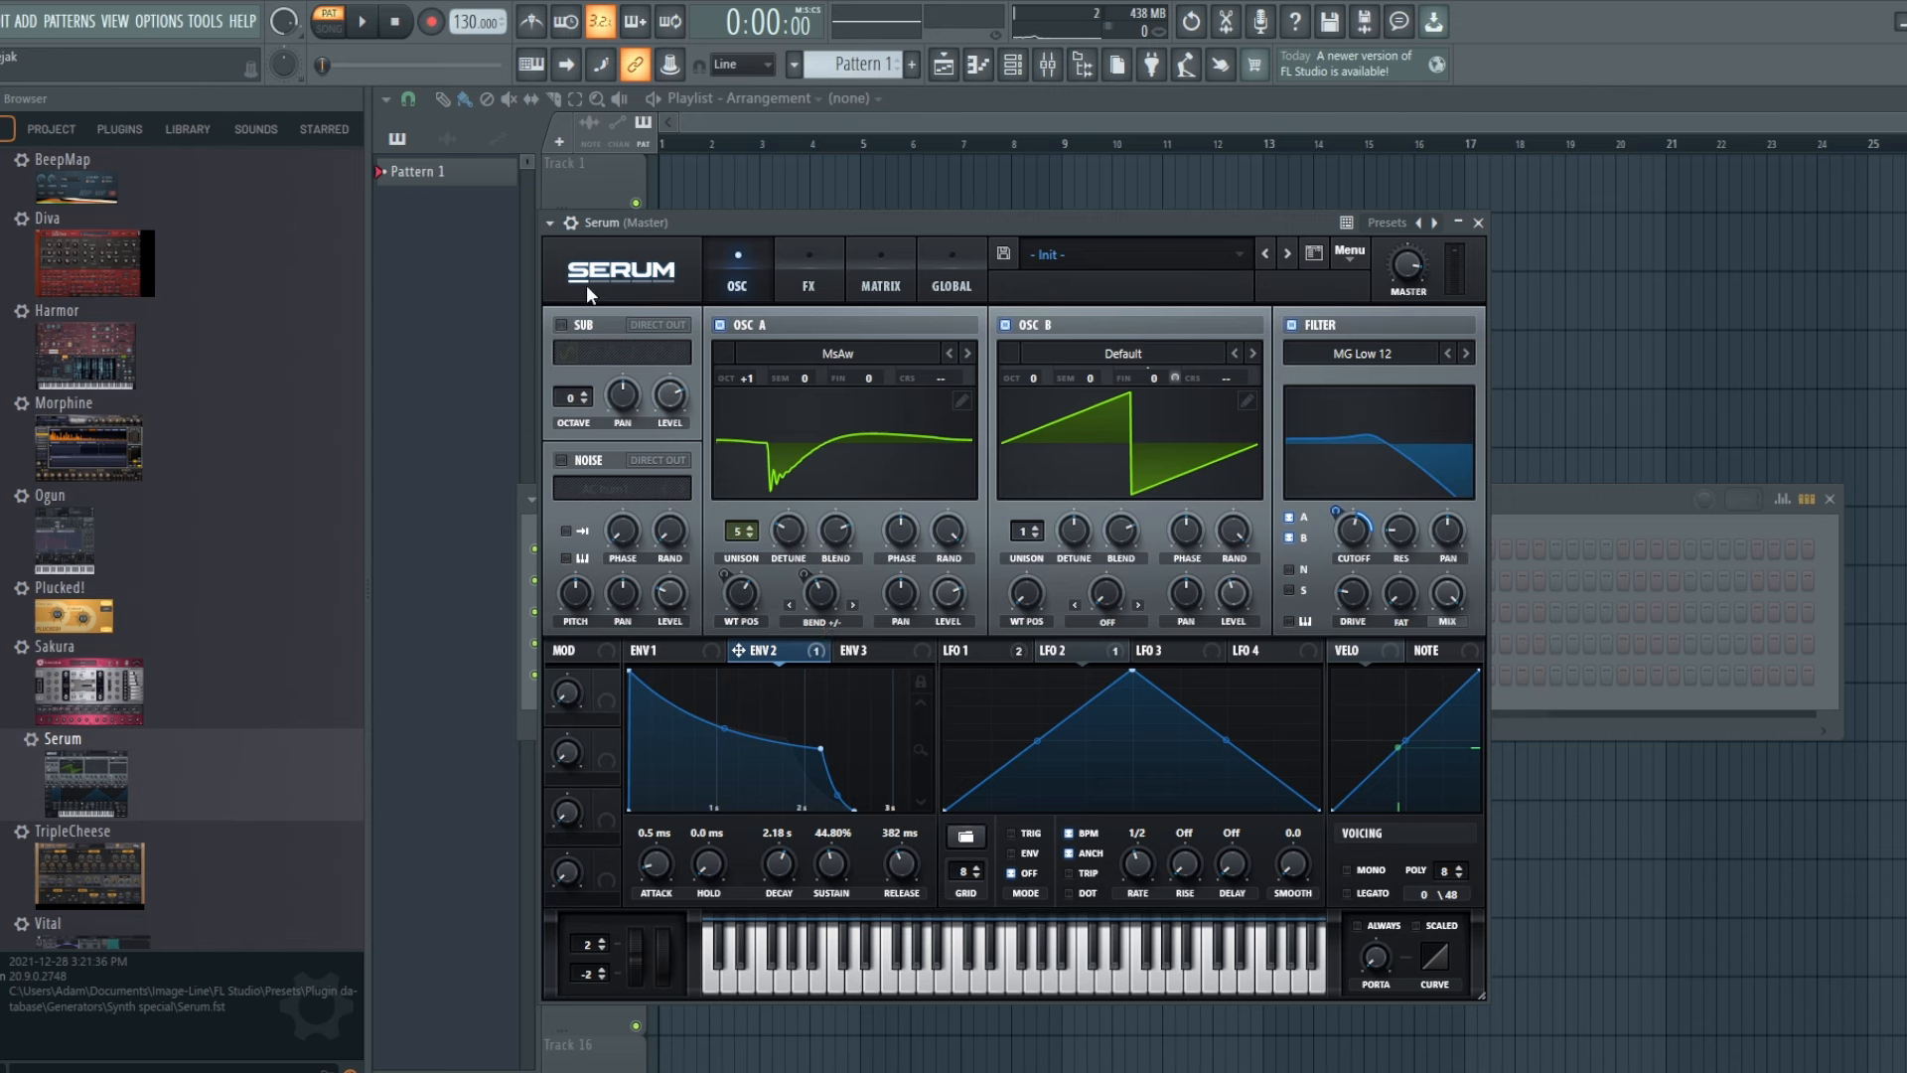
- Replace the Serum channel with Diva, load the INIT Jupe-8 template preset, and return to the main synth controls
left_click(1477, 223)
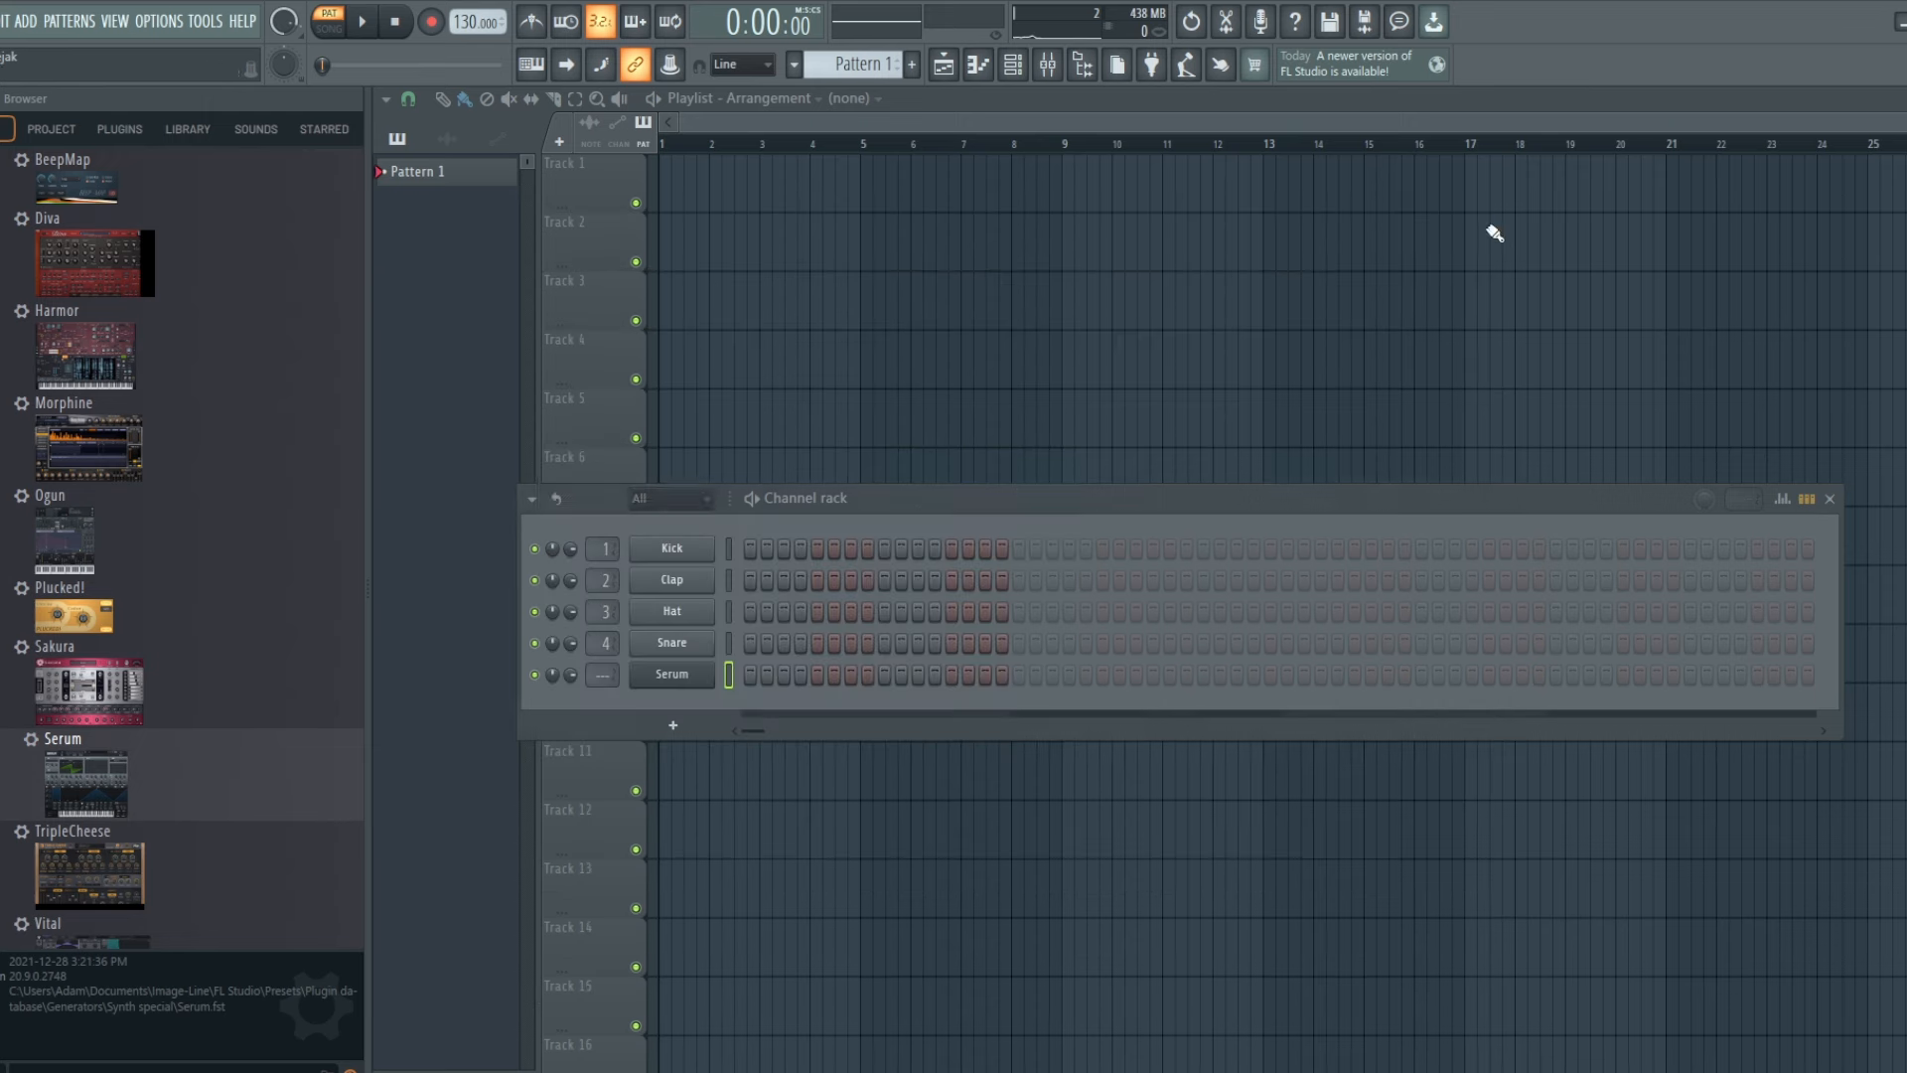
left_click_drag(106, 256, 685, 677)
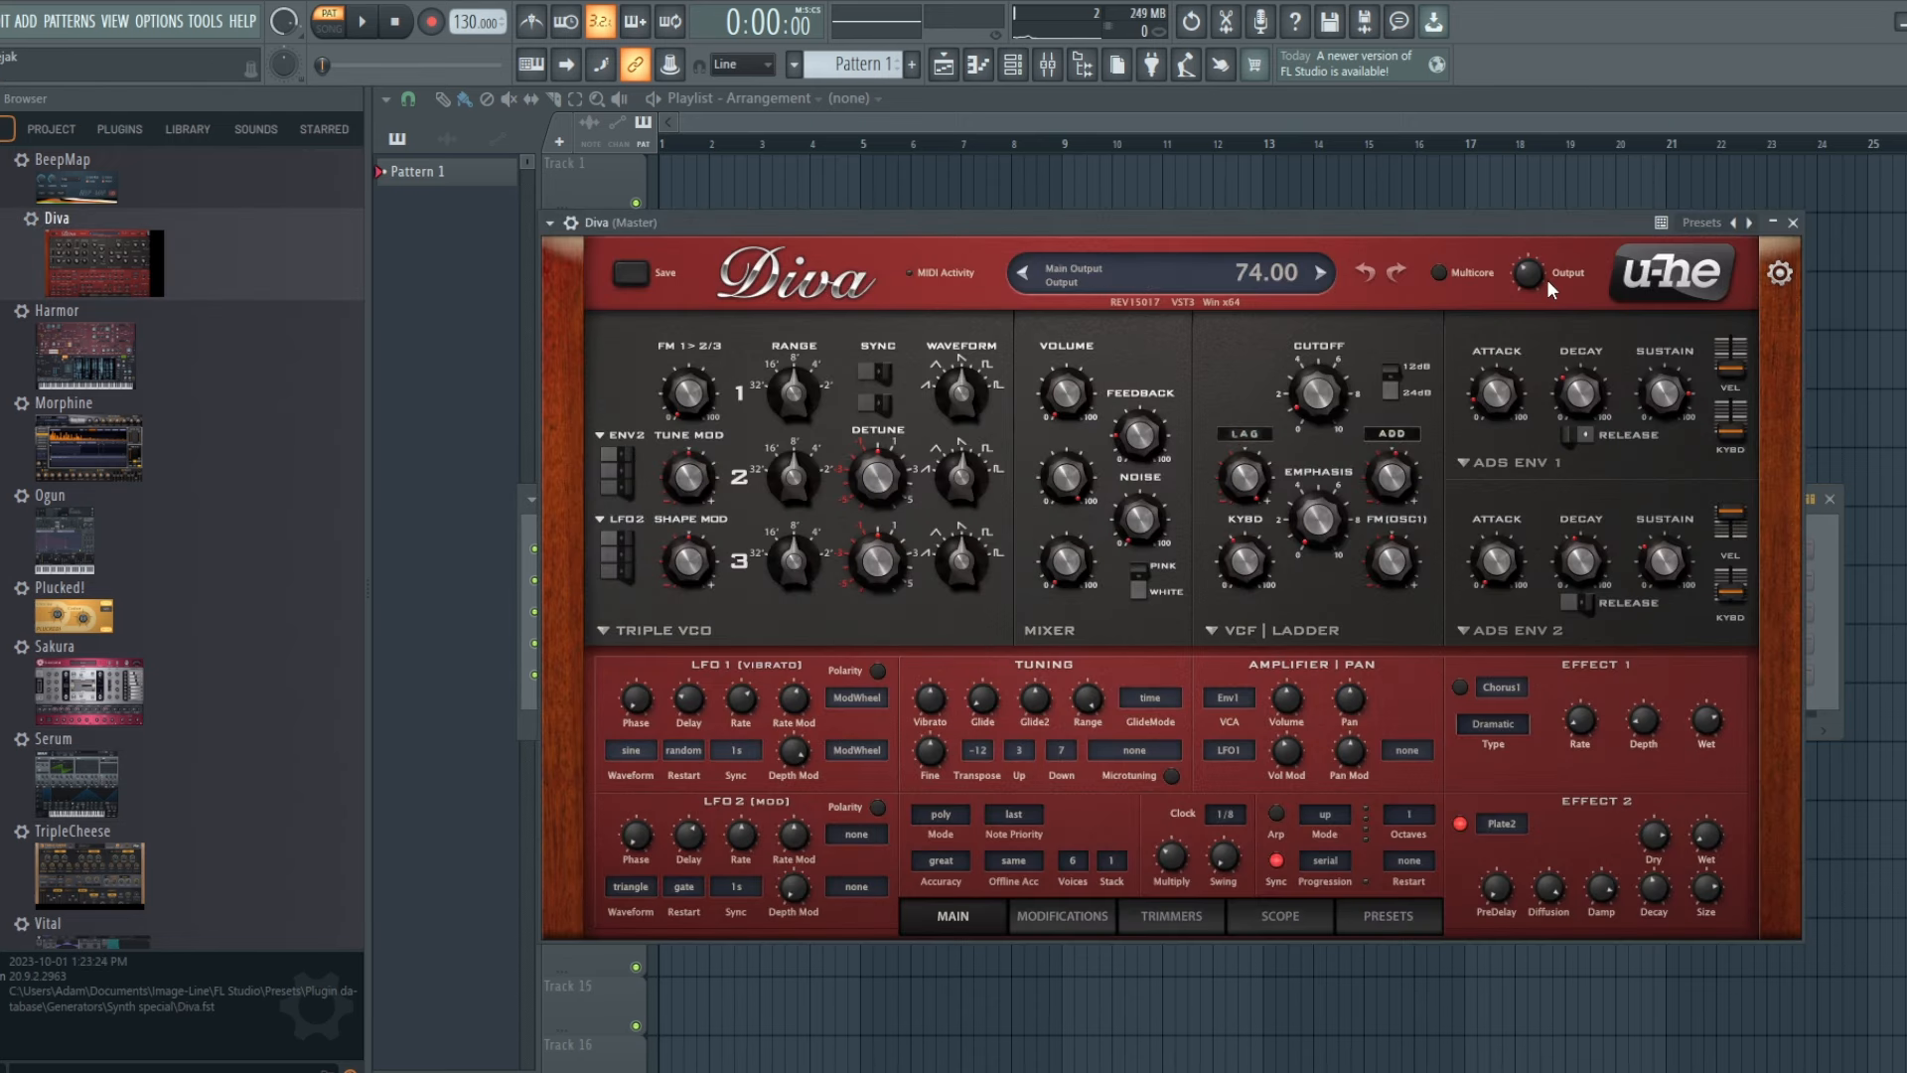
left_click(1388, 915)
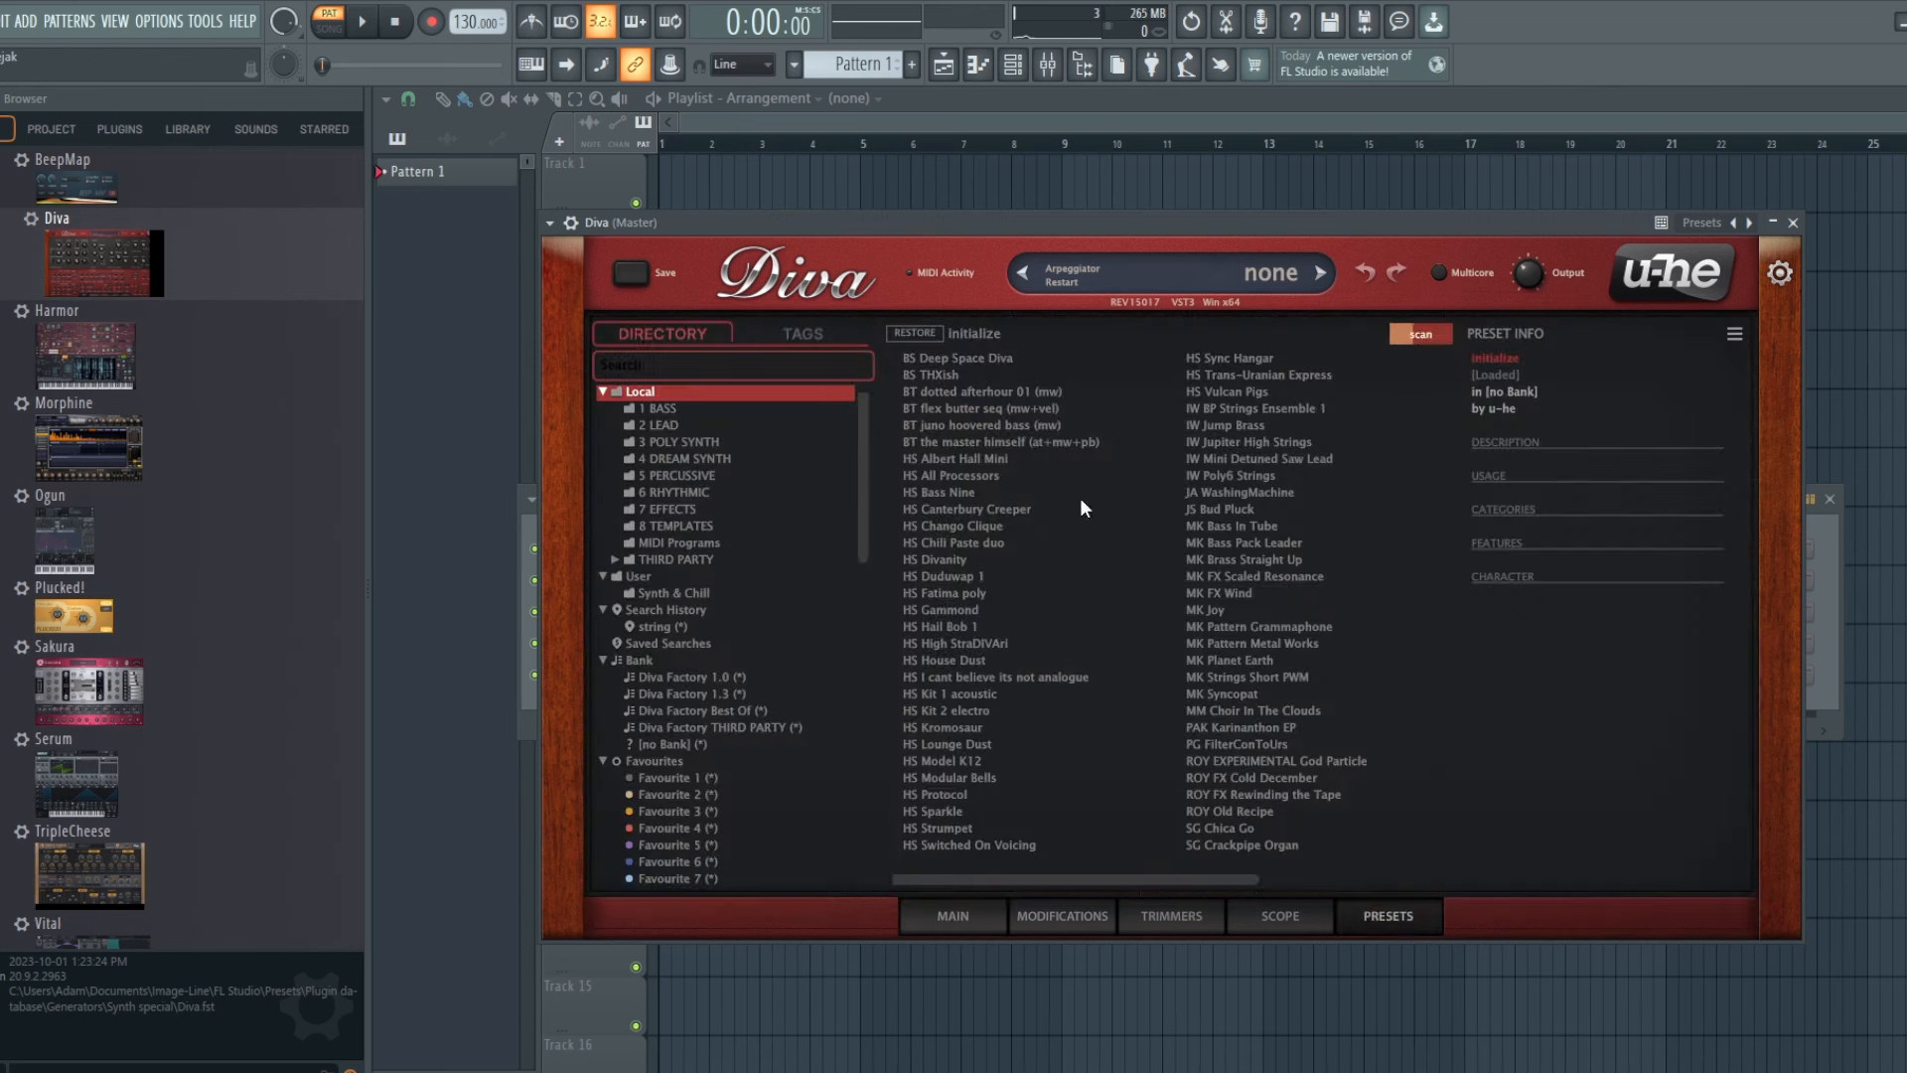
left_click(698, 526)
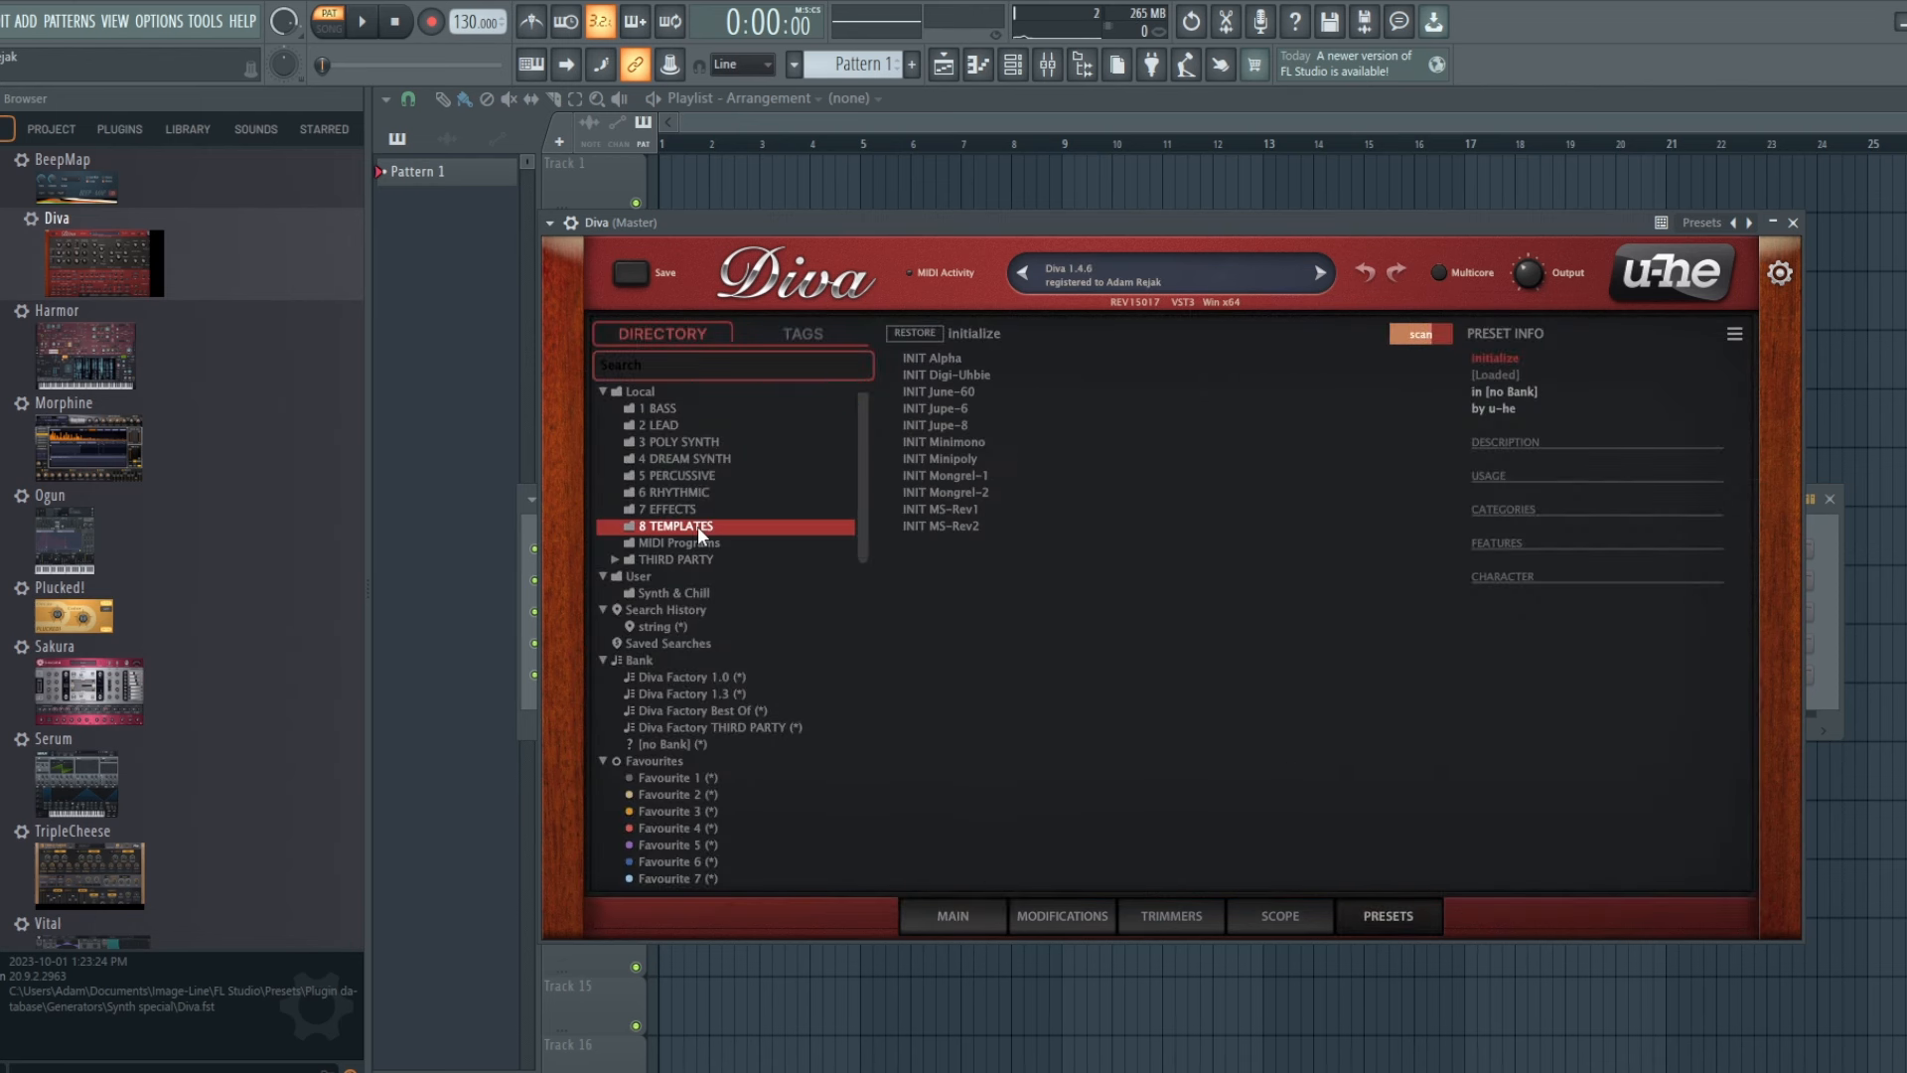
left_click(956, 461)
left_click(956, 425)
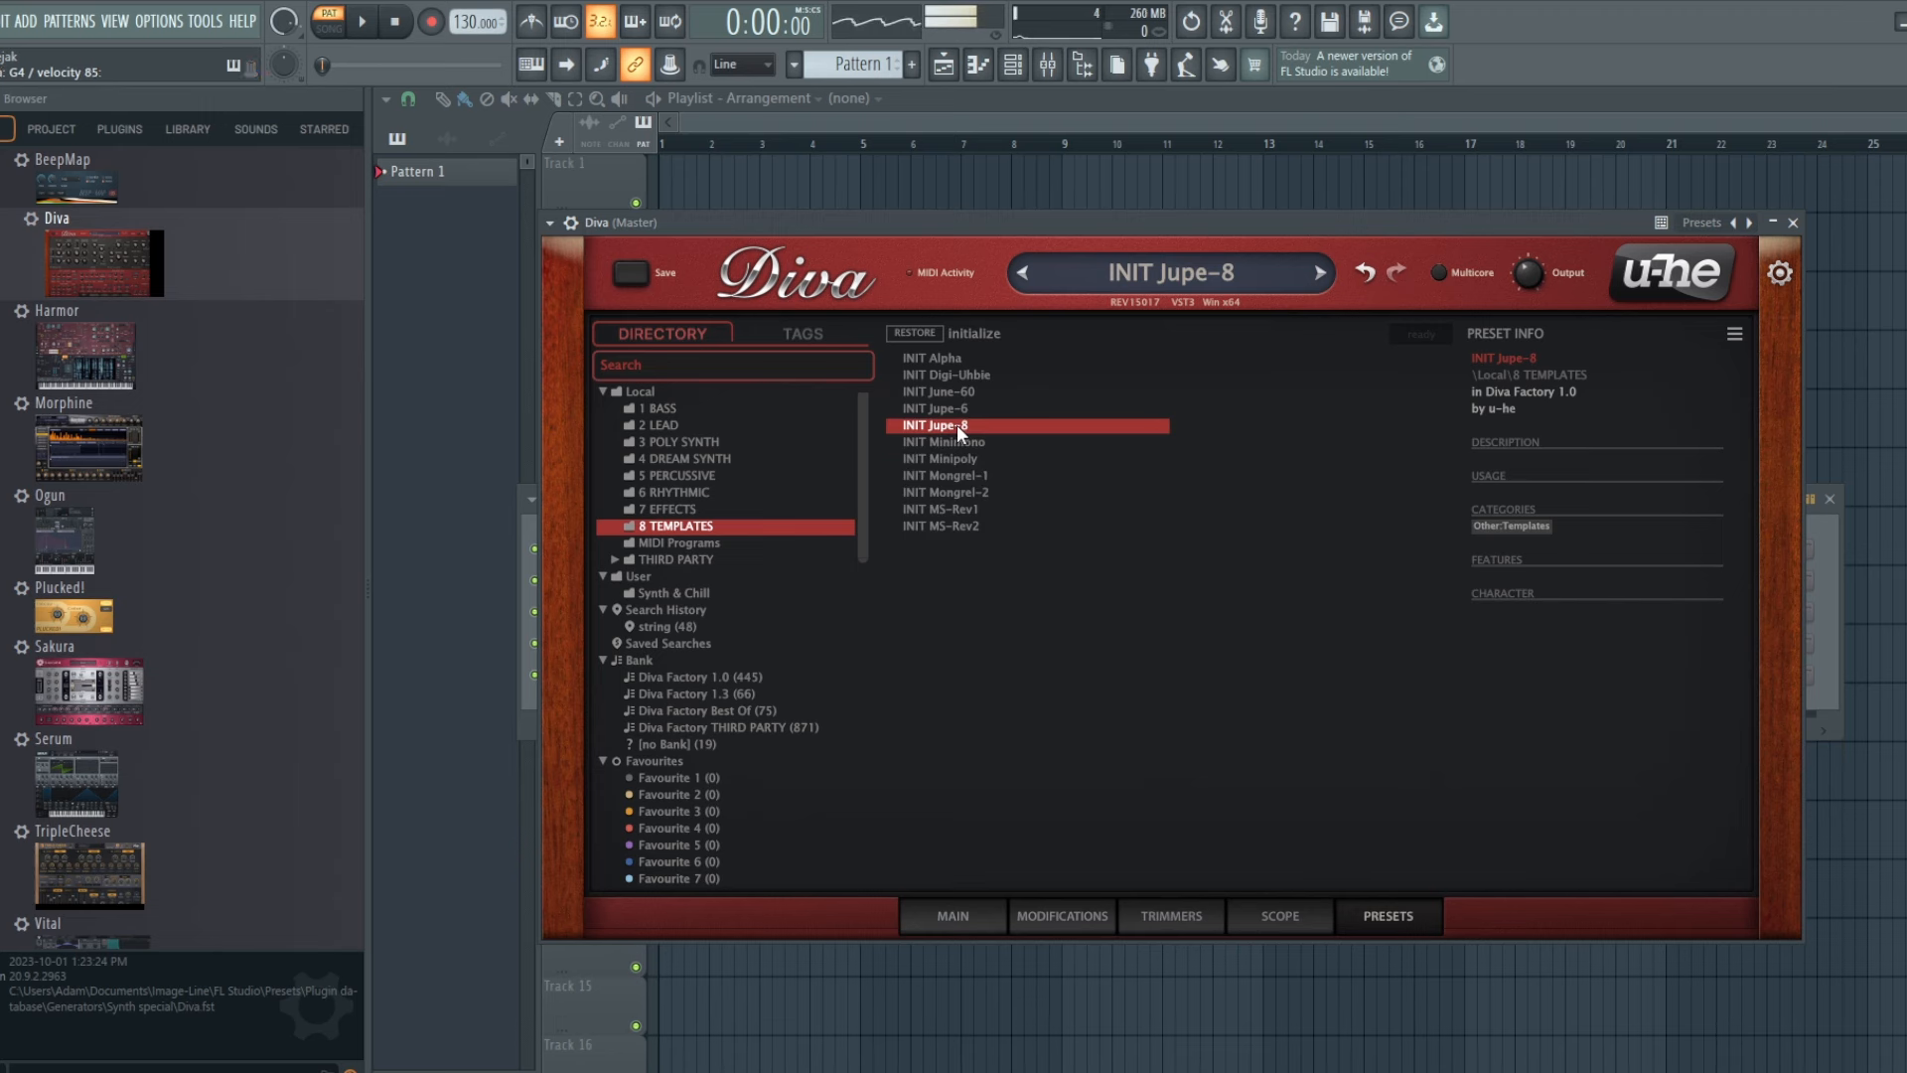
left_click(978, 912)
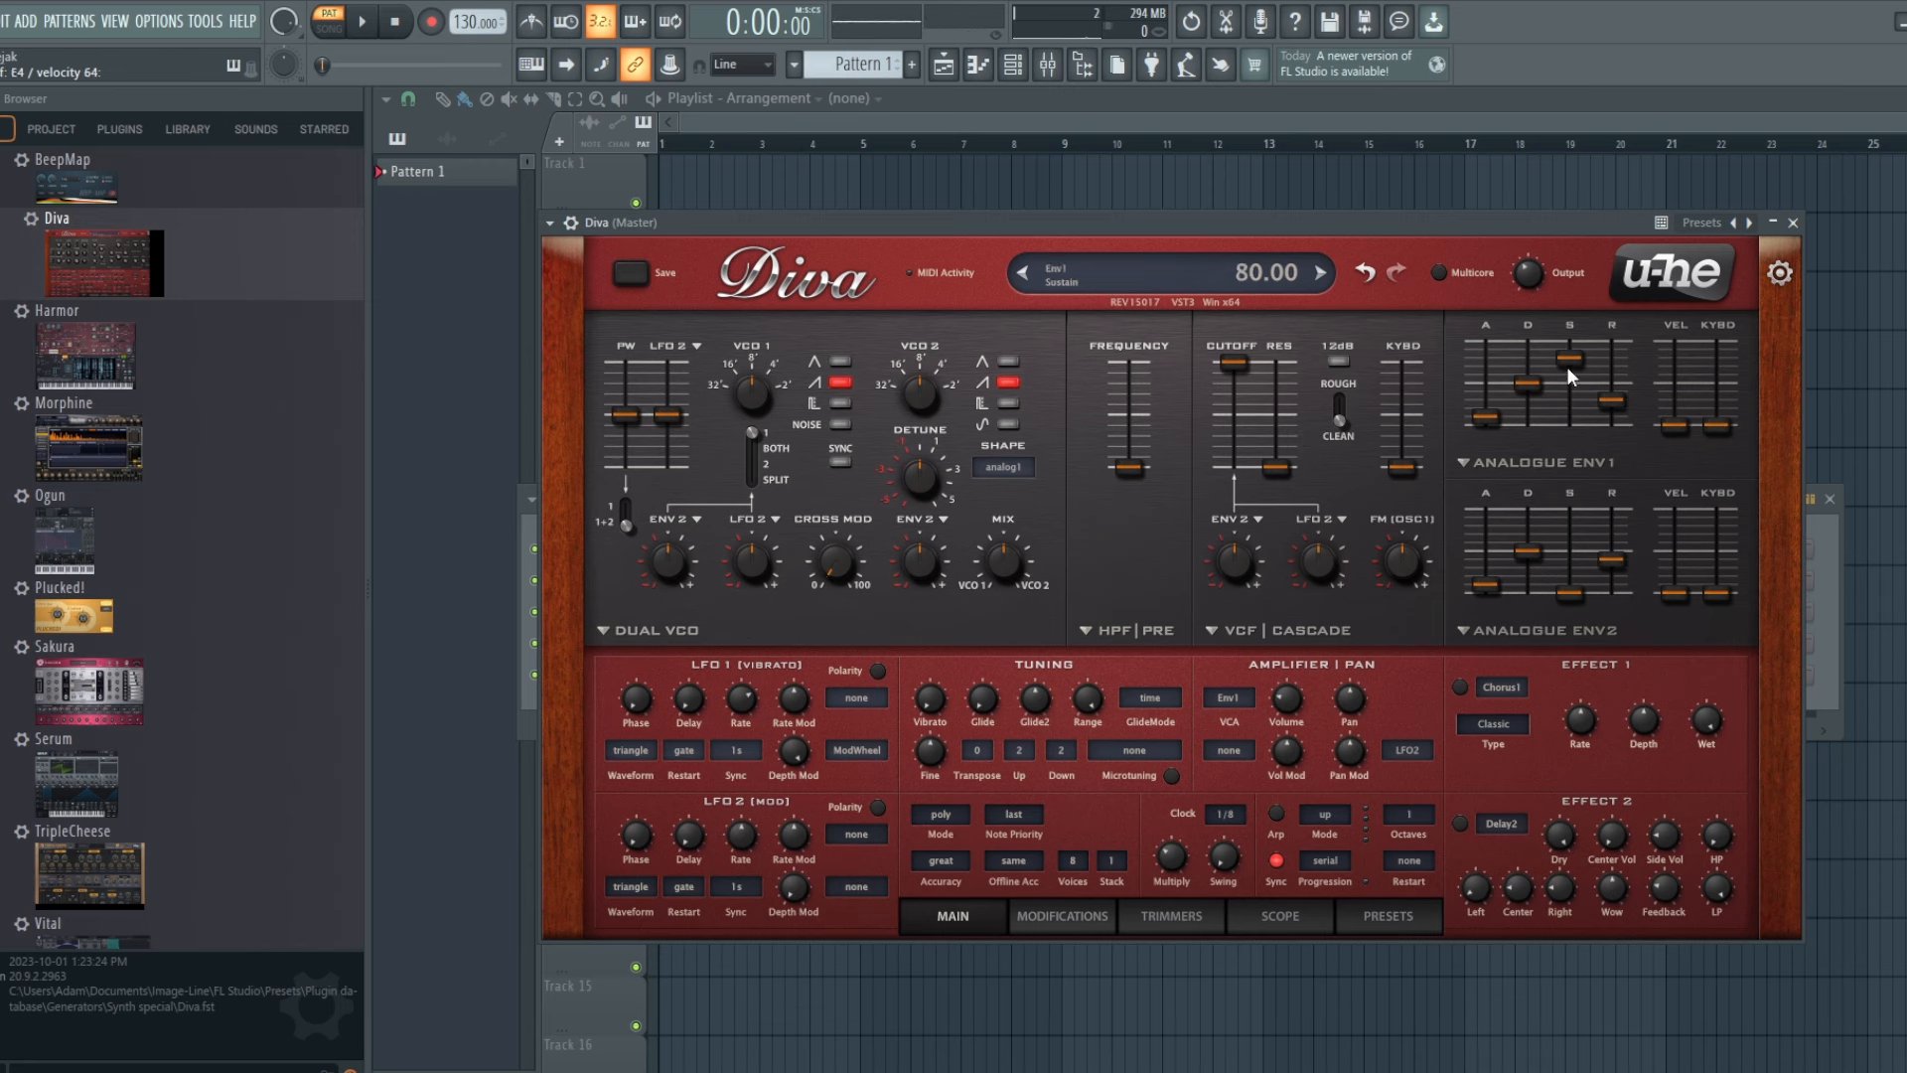
- Shape Envelope 1 with the sustain fully down and slightly longer decay and release times
left_click_drag(1567, 369, 1567, 396)
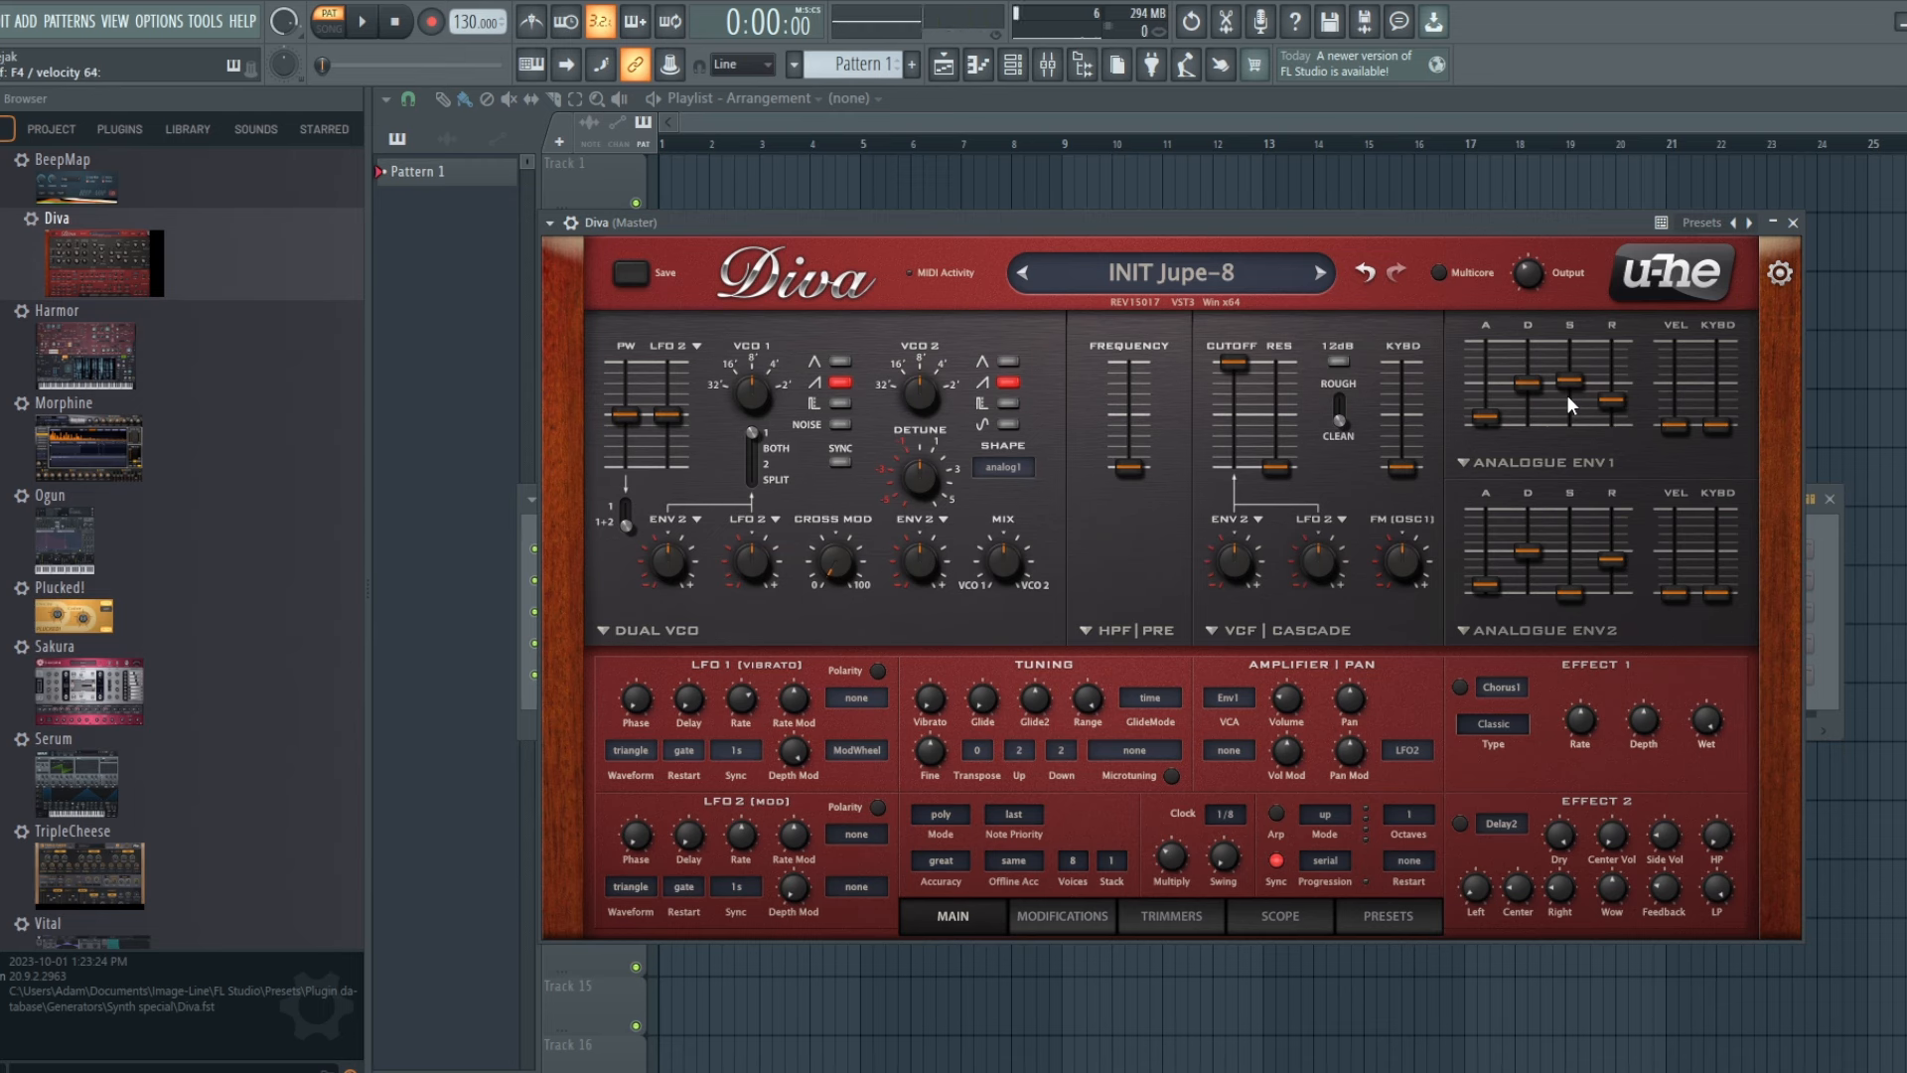
mouse_move(1565, 405)
left_mouse_down()
mouse_move(1570, 385)
mouse_move(1570, 410)
mouse_move(1541, 389)
mouse_move(1543, 409)
left_mouse_up()
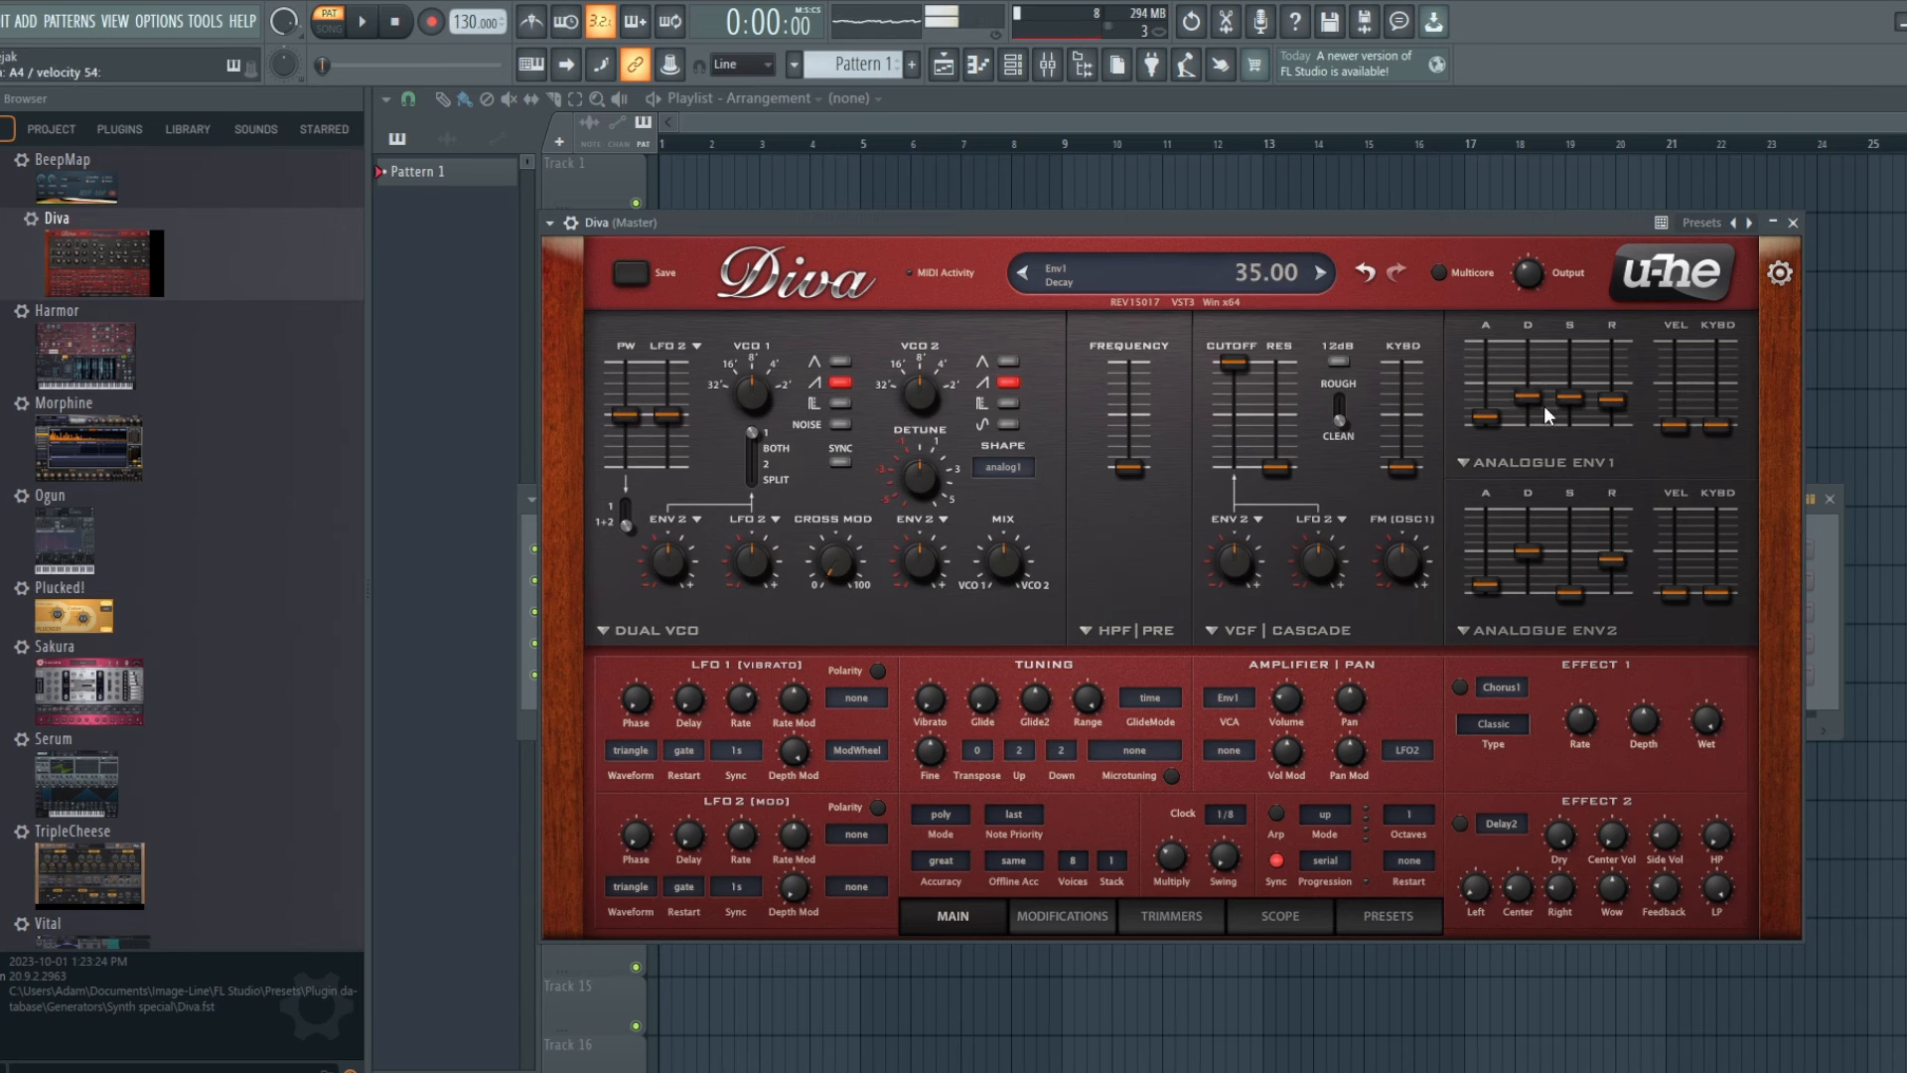
mouse_move(1561, 397)
left_mouse_down()
mouse_move(1559, 437)
mouse_move(1540, 367)
left_mouse_up()
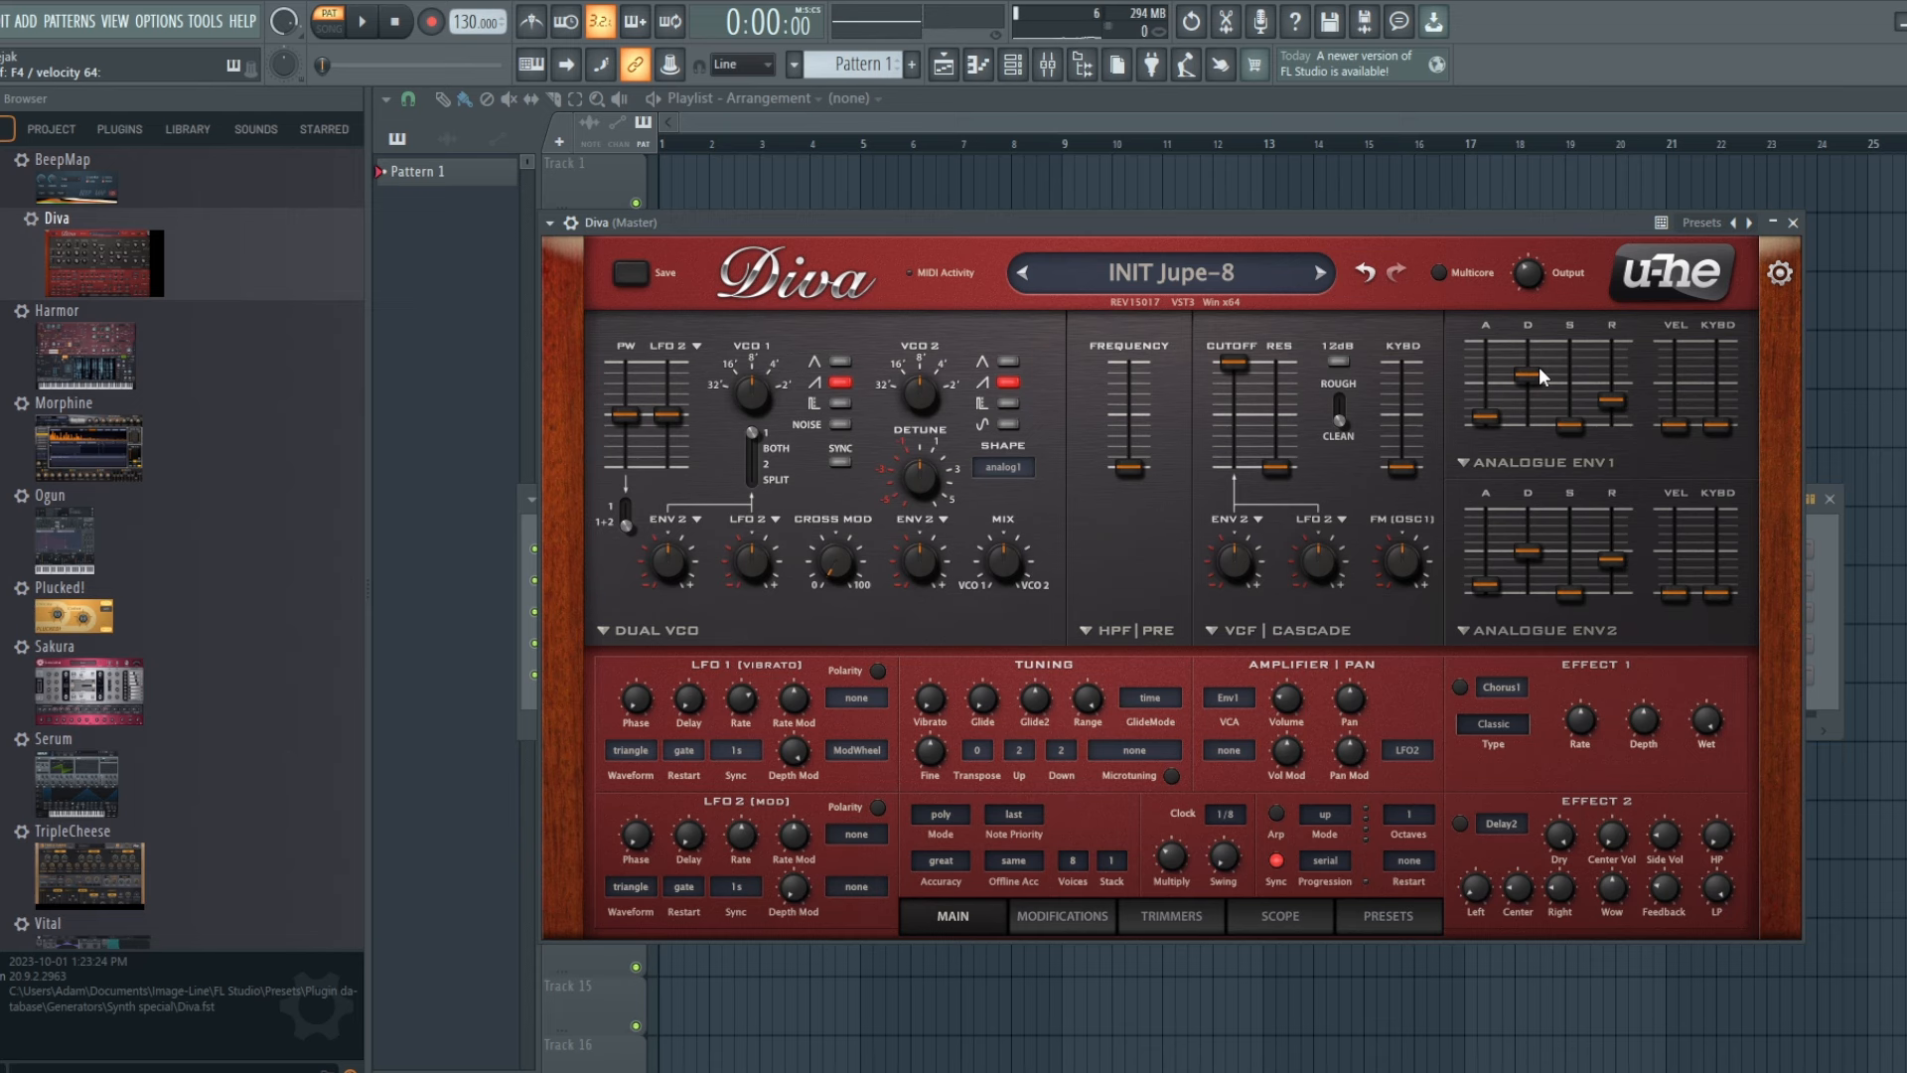
mouse_move(1618, 404)
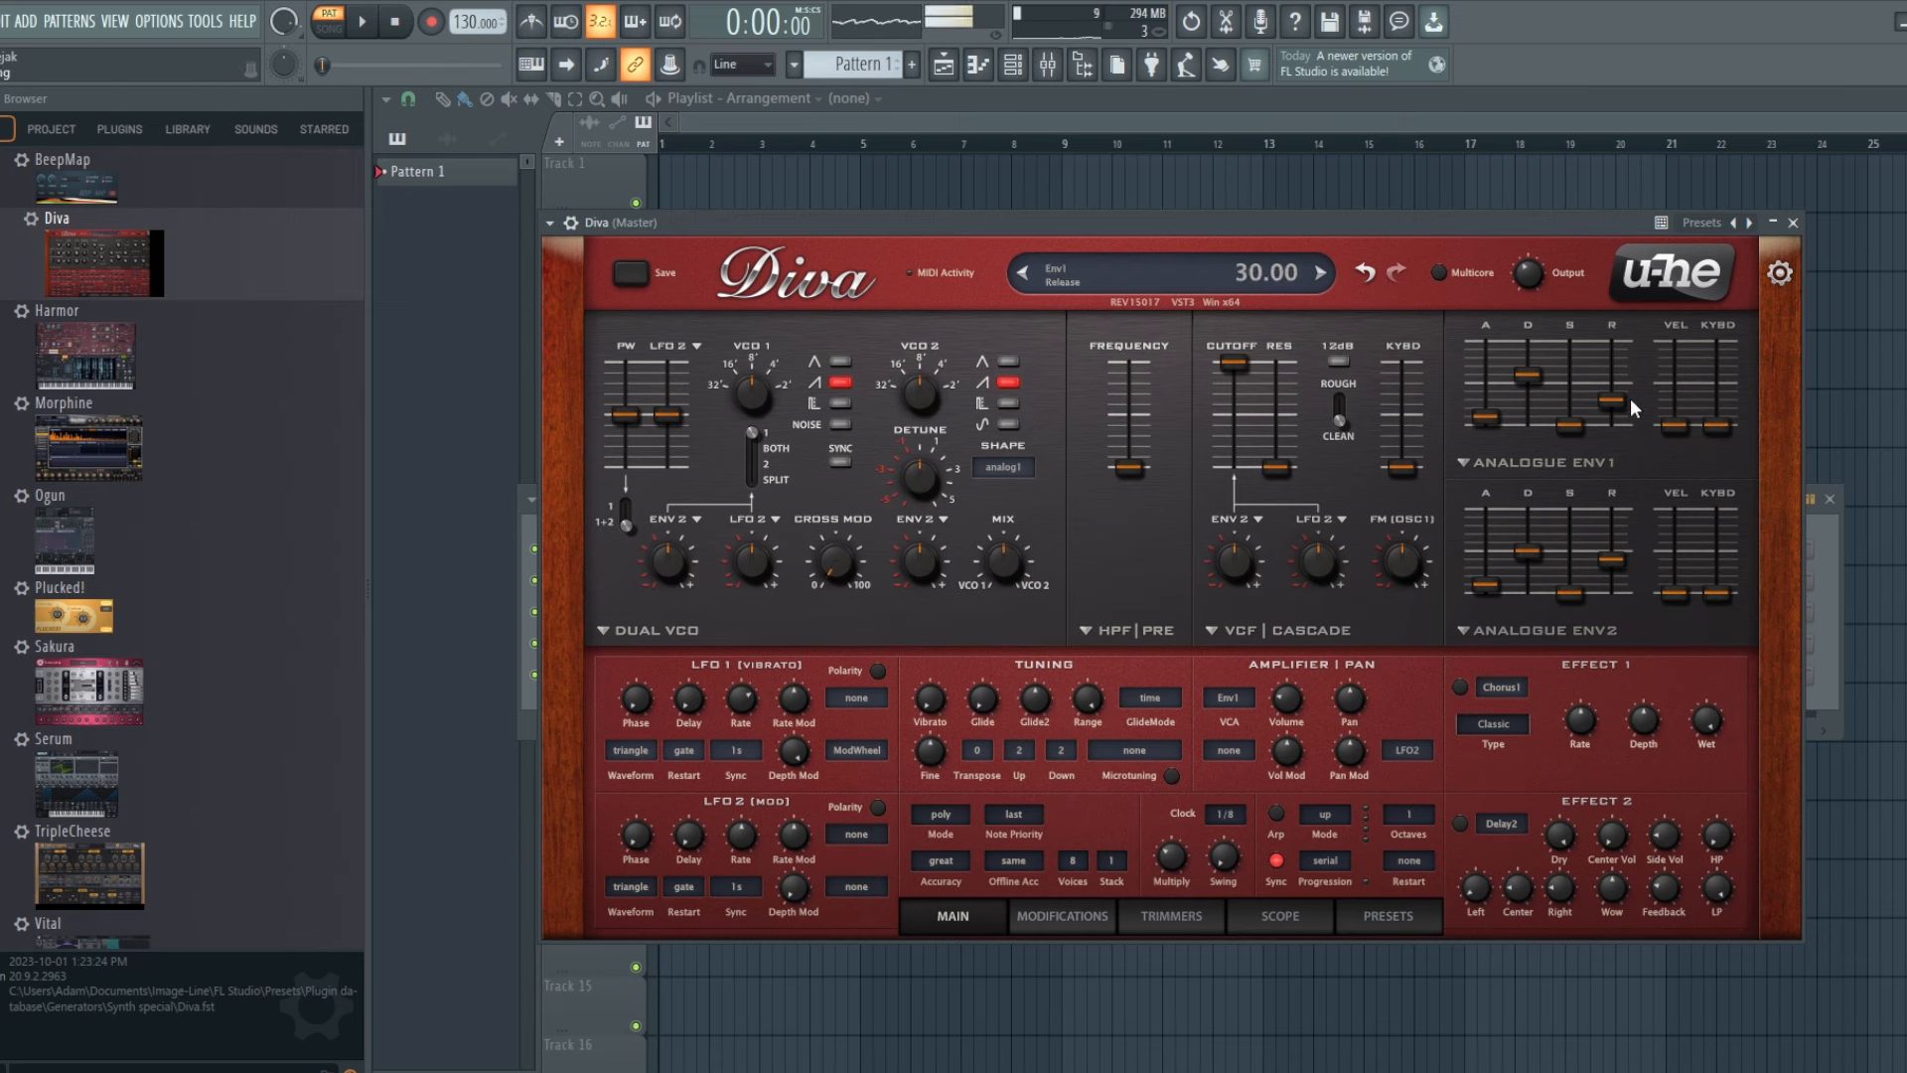
left_click_drag(1612, 406, 1539, 377)
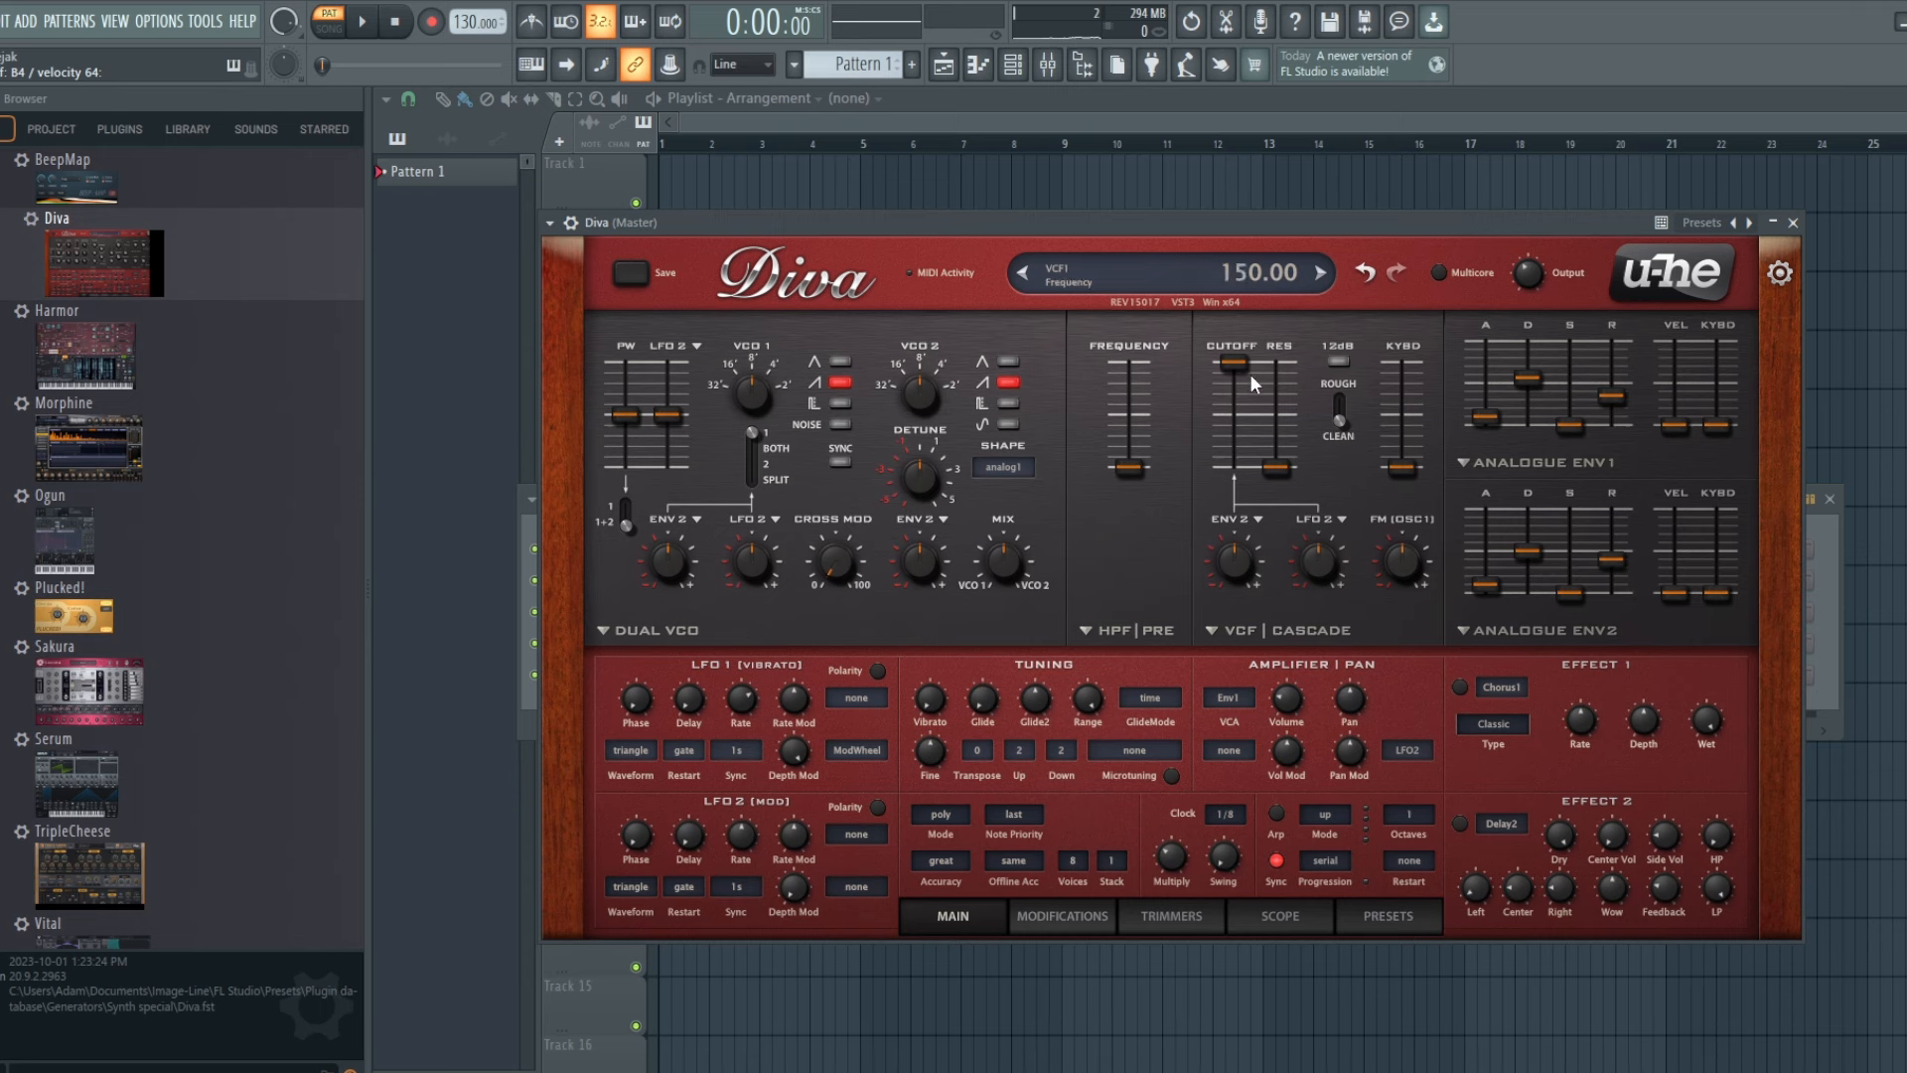
- Lower the filter cutoff with positive Envelope 2 modulation, and raise Envelope 2's decay and sustain and Envelope 1's sustain
left_click_drag(1236, 362, 1241, 439)
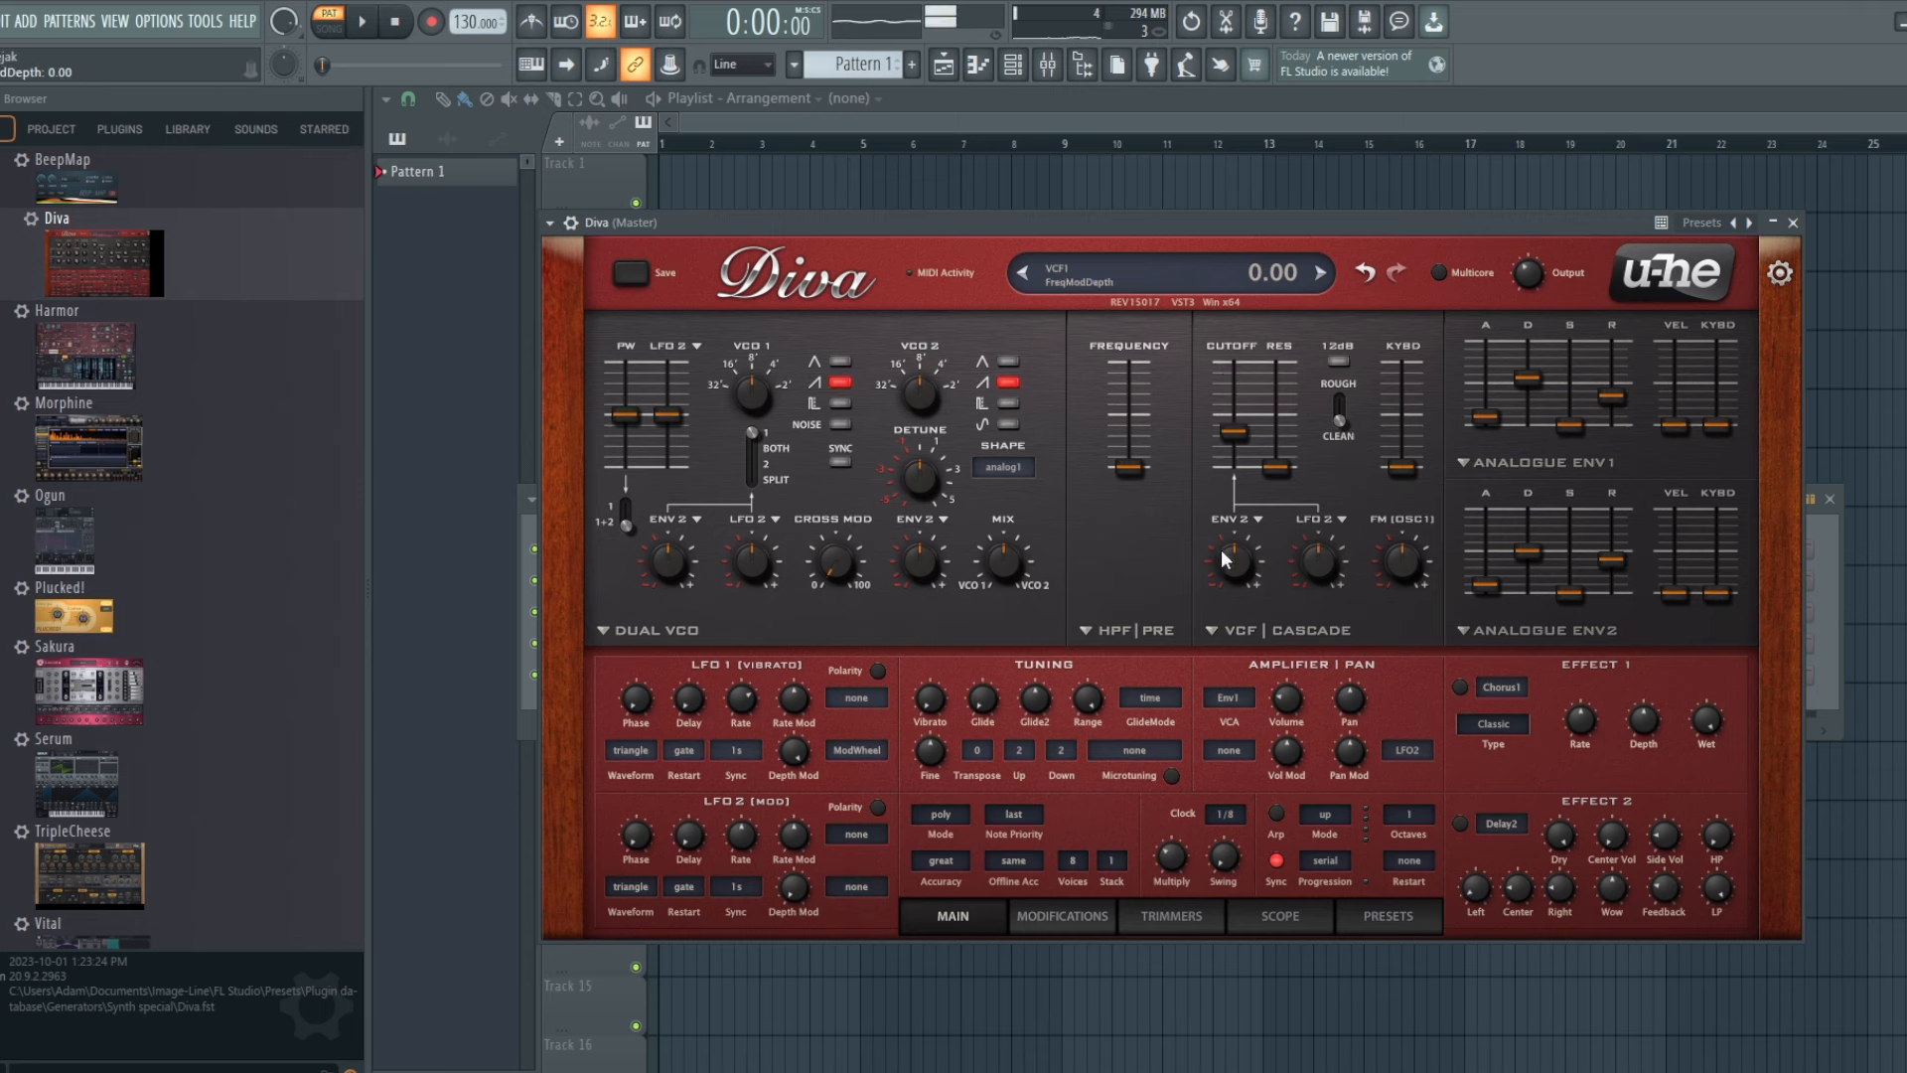
mouse_move(1220, 551)
left_mouse_down()
mouse_move(1213, 497)
mouse_move(1214, 514)
left_mouse_up()
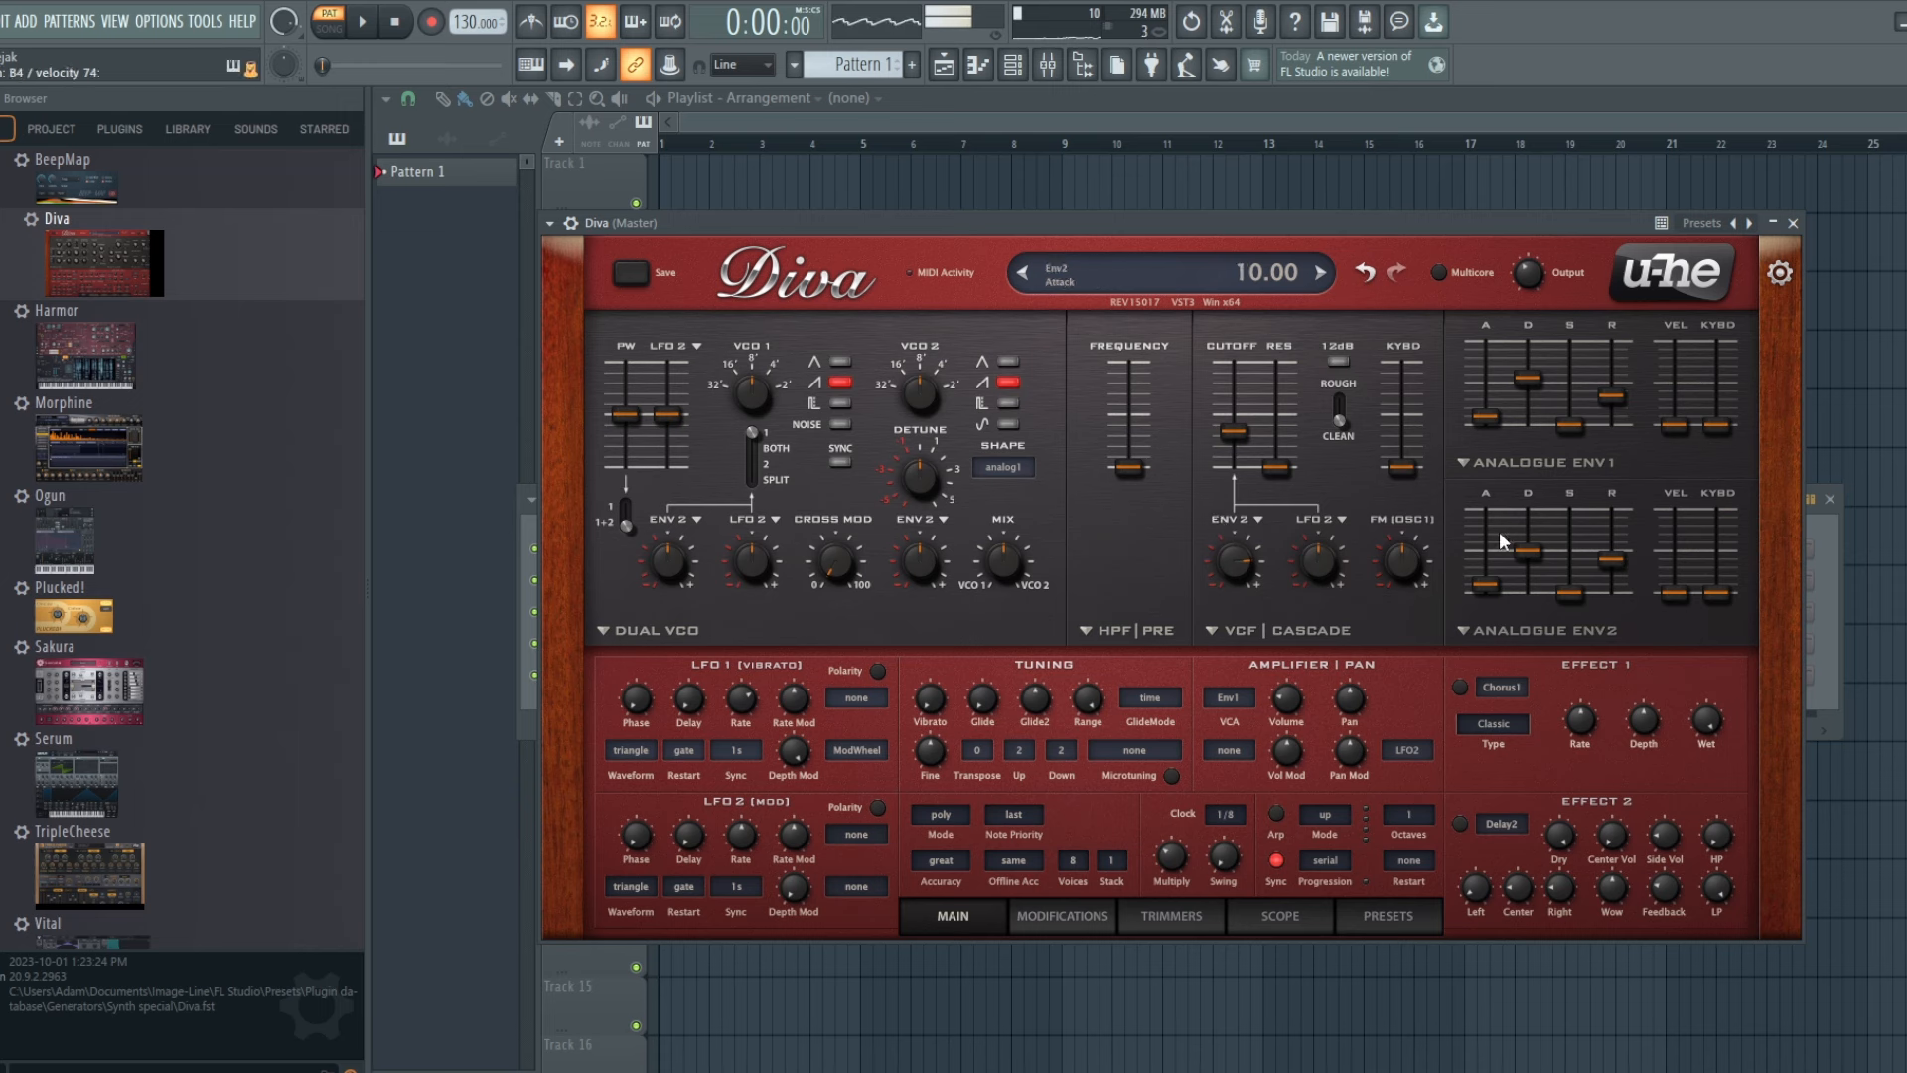
left_click_drag(1525, 540, 1576, 556)
left_click_drag(1557, 426, 1559, 385)
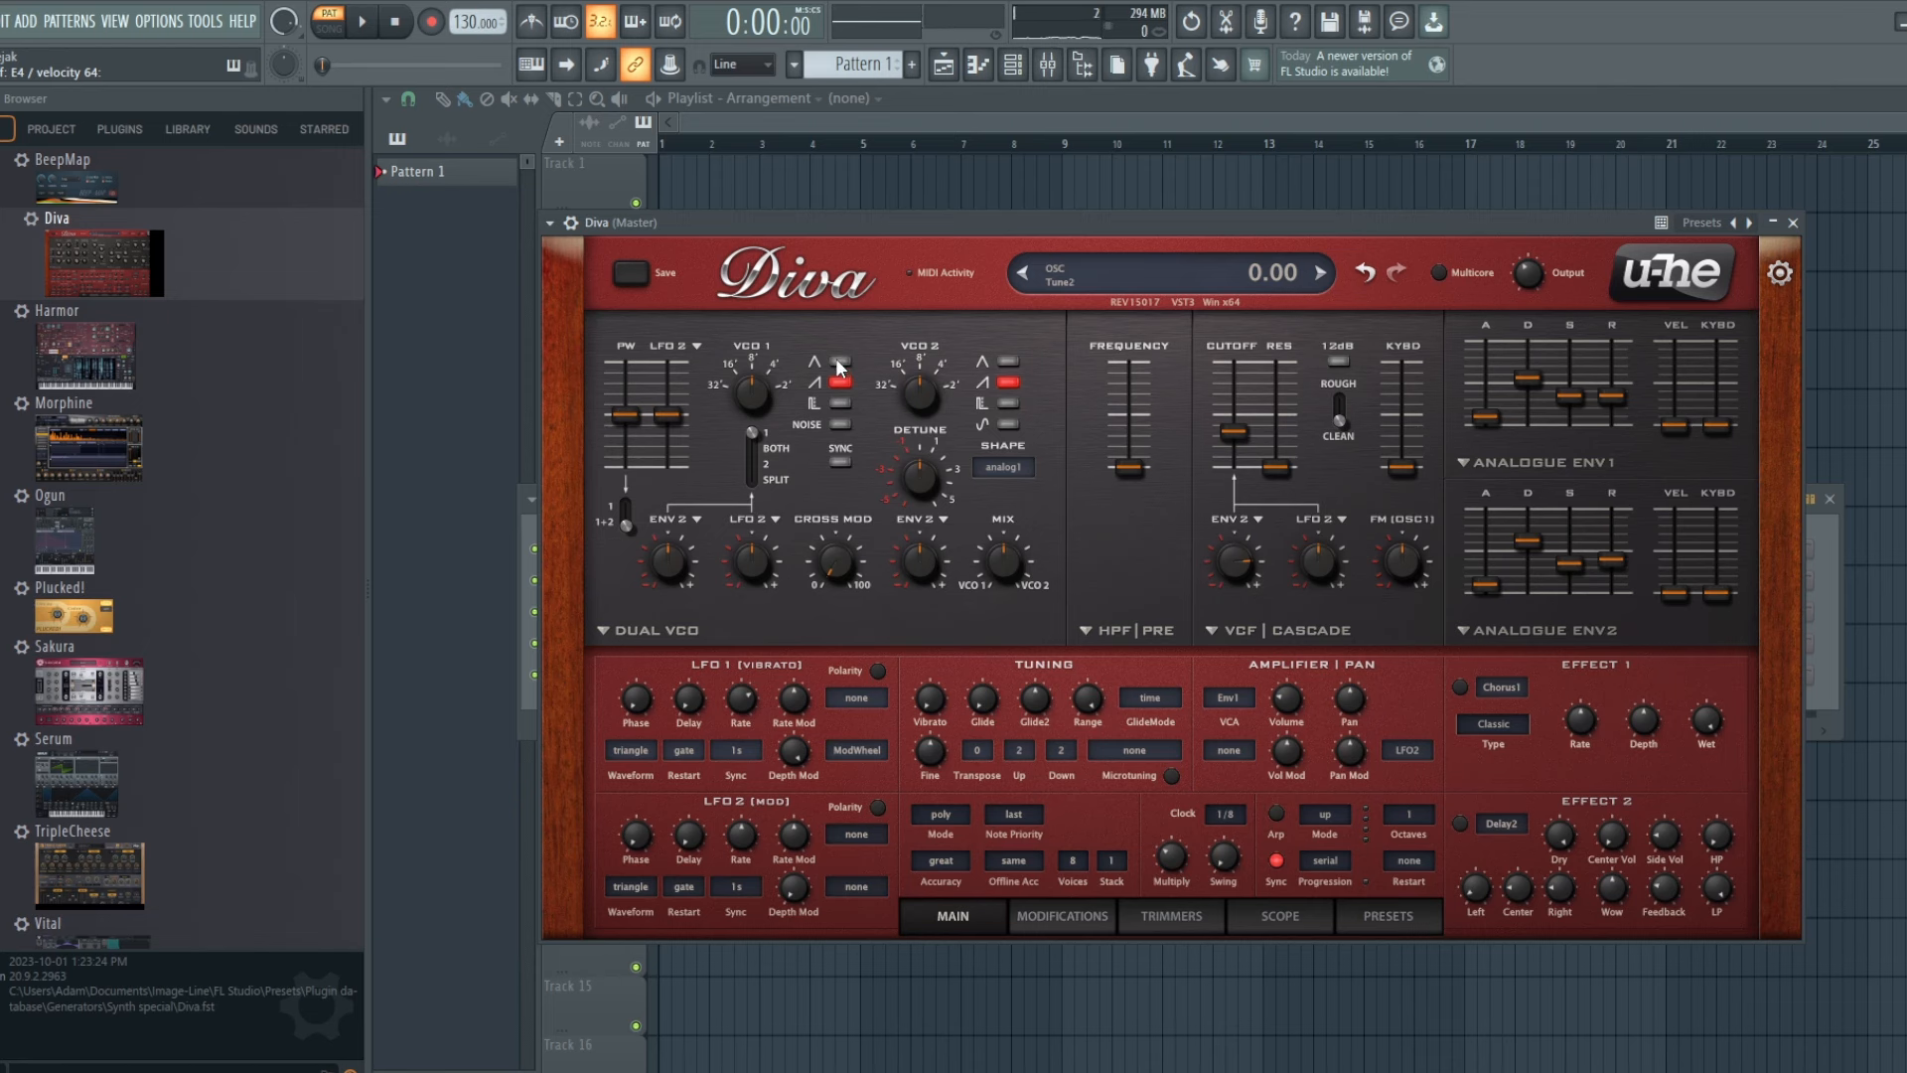
- Add the pulse wave to VCO 1 and favour it in the oscillator mix, and raise the high-pass filter's frequency
left_click(839, 402)
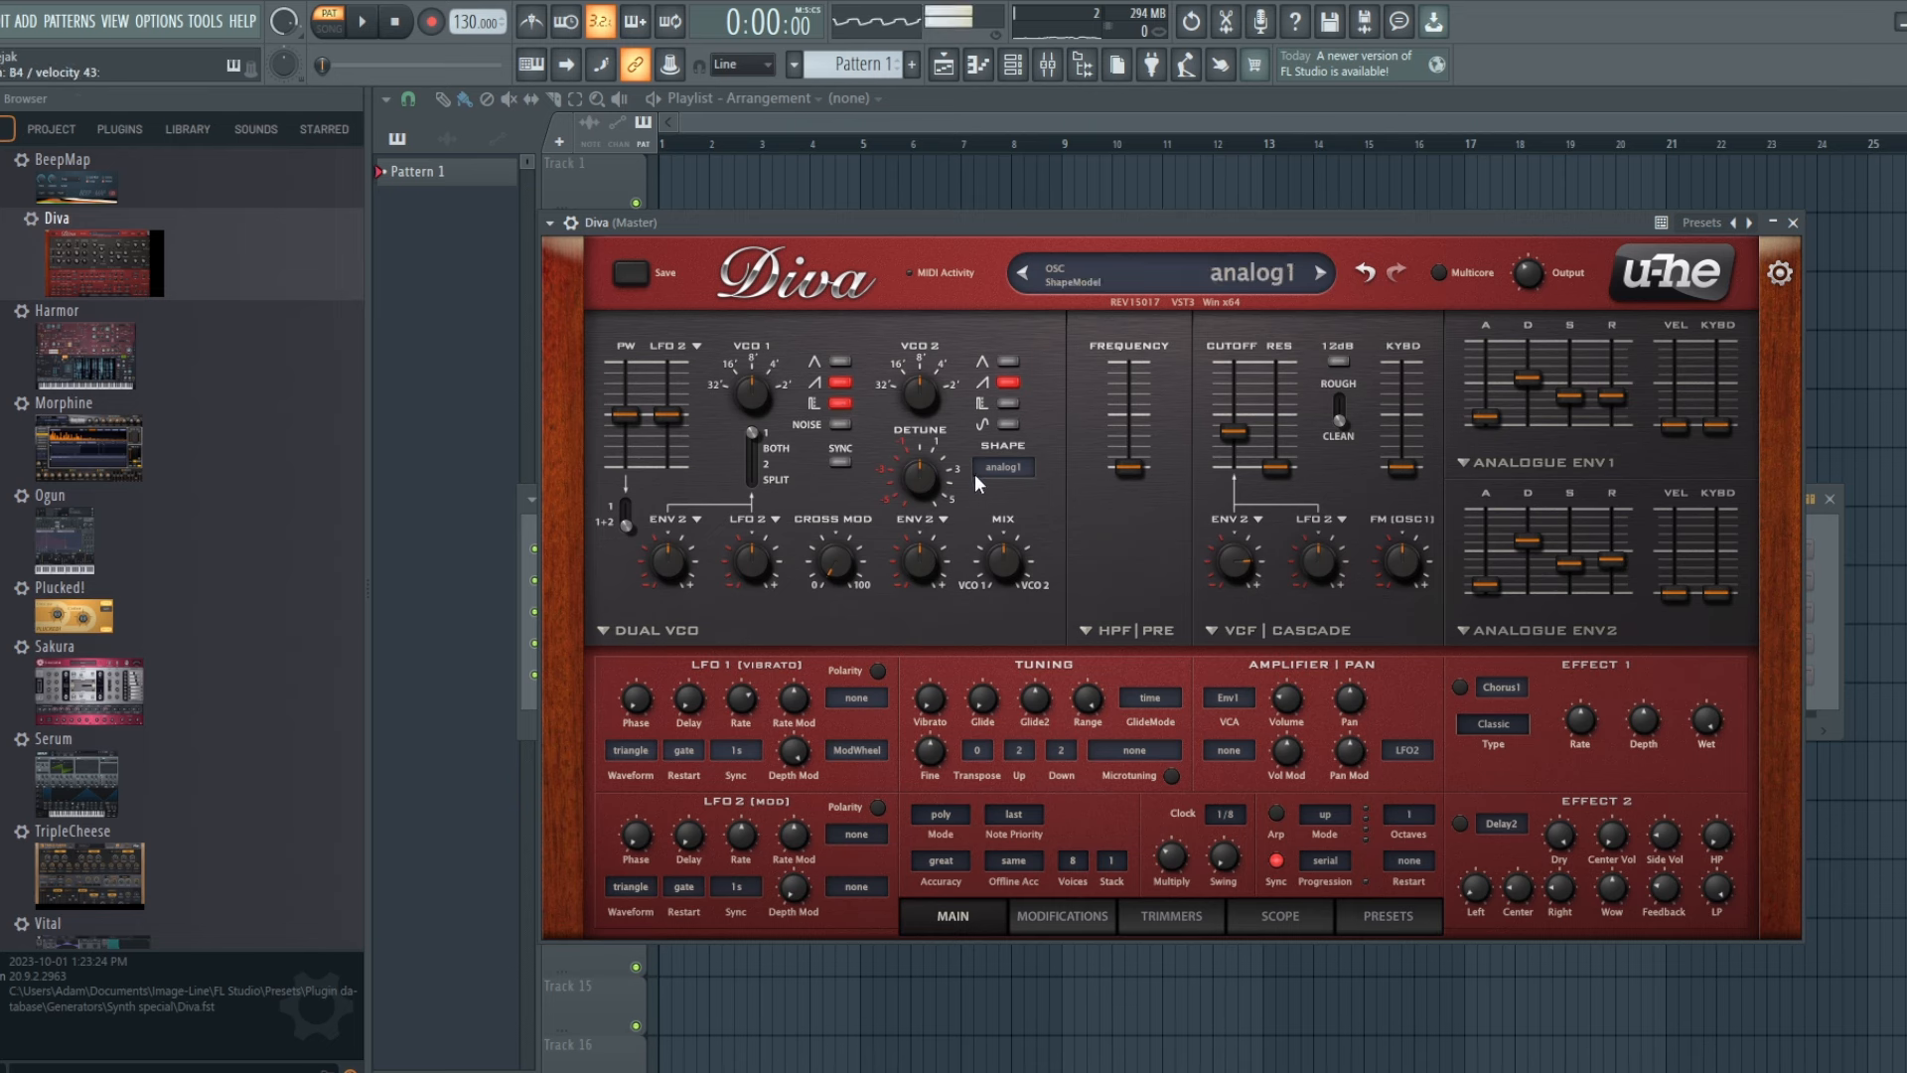
left_click_drag(1009, 566, 1009, 588)
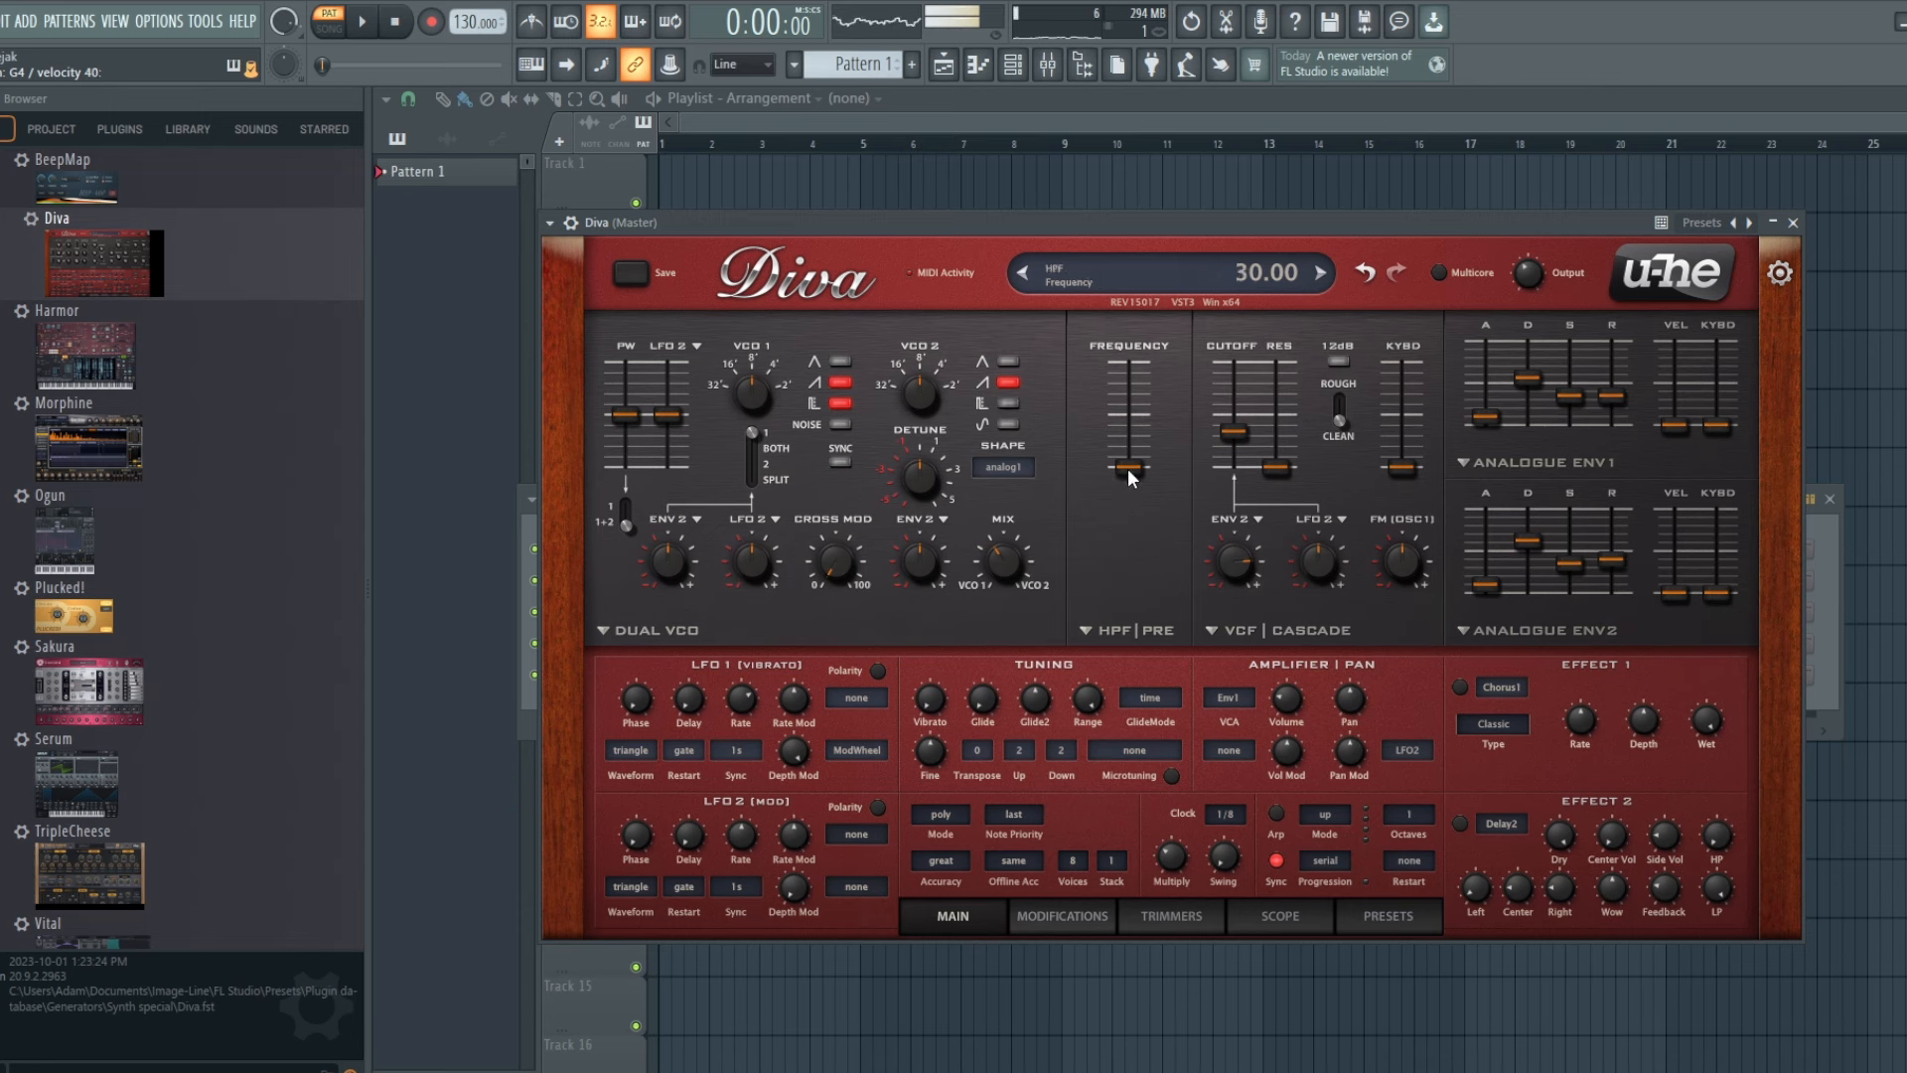
left_click_drag(1128, 468, 1129, 438)
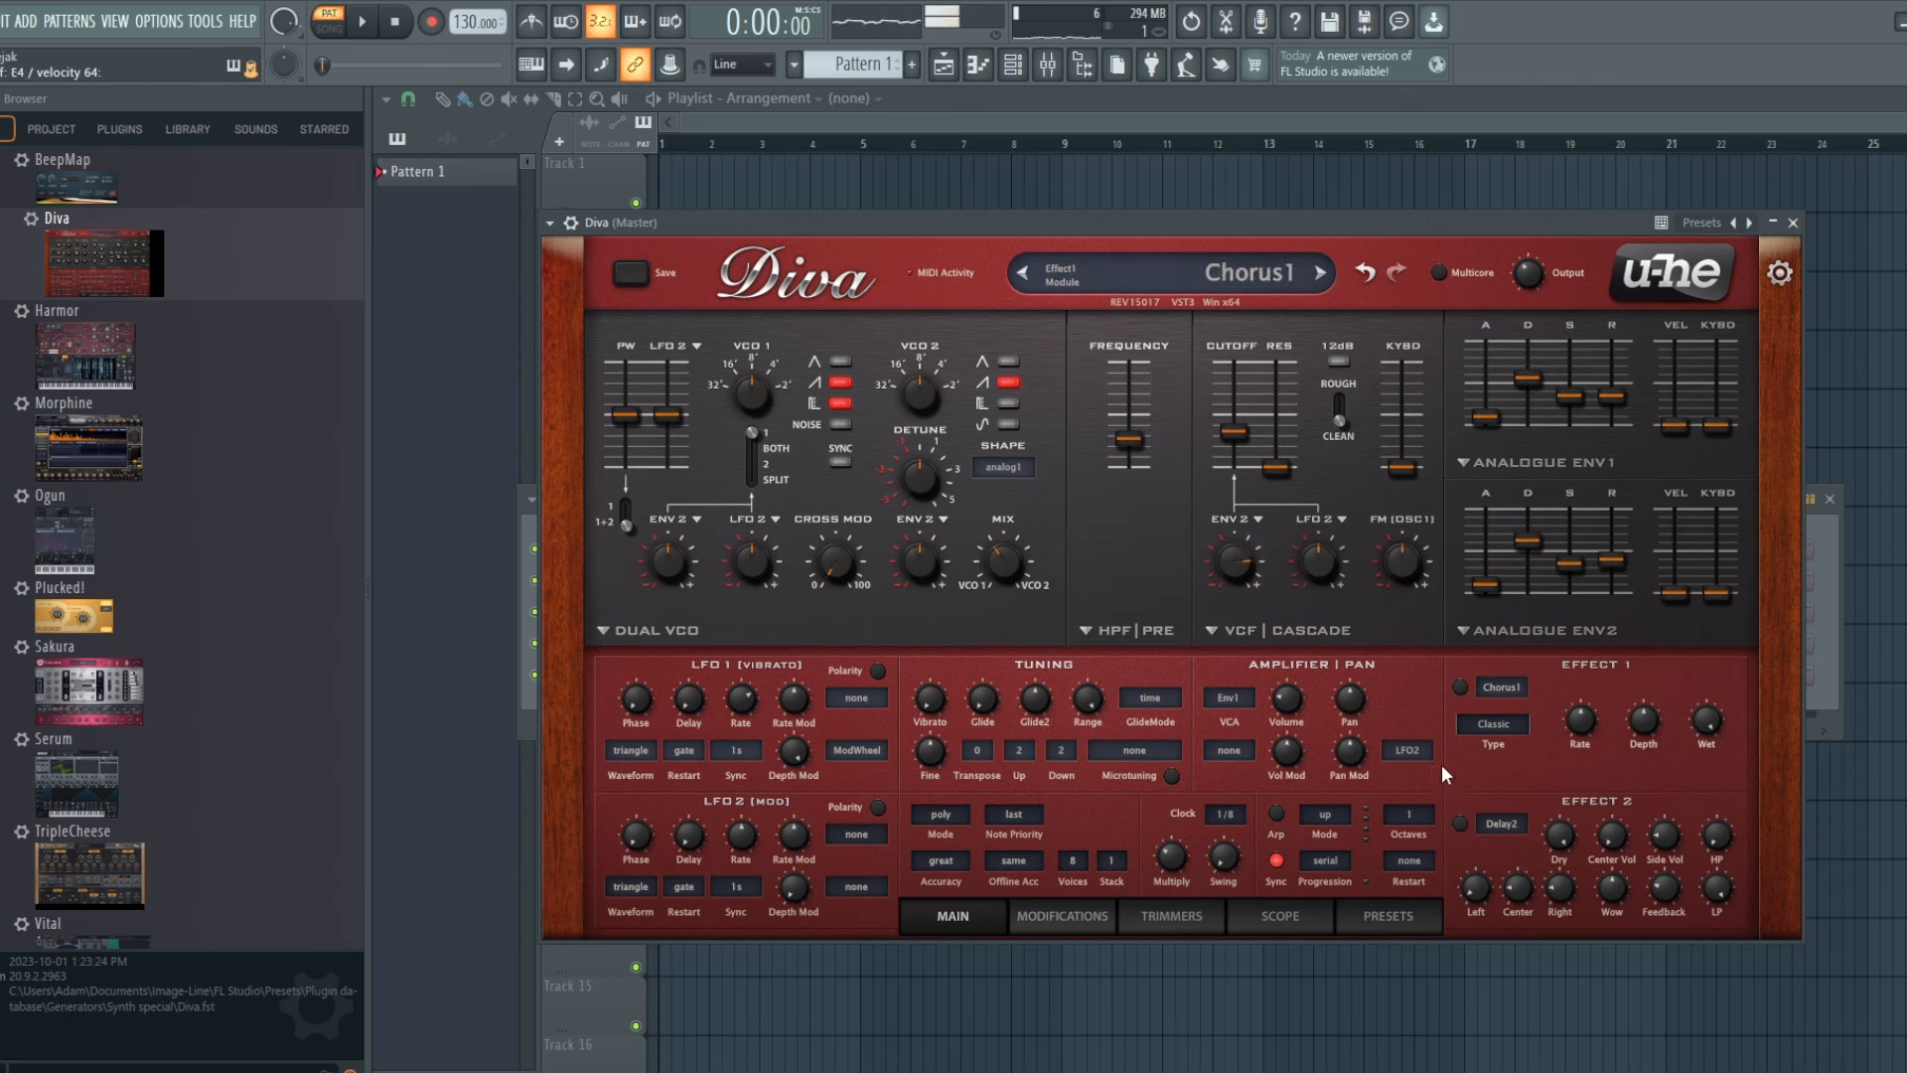
- Enable the Chorus1 effect in Effect 1 and reduce its wet level
left_click(1460, 687)
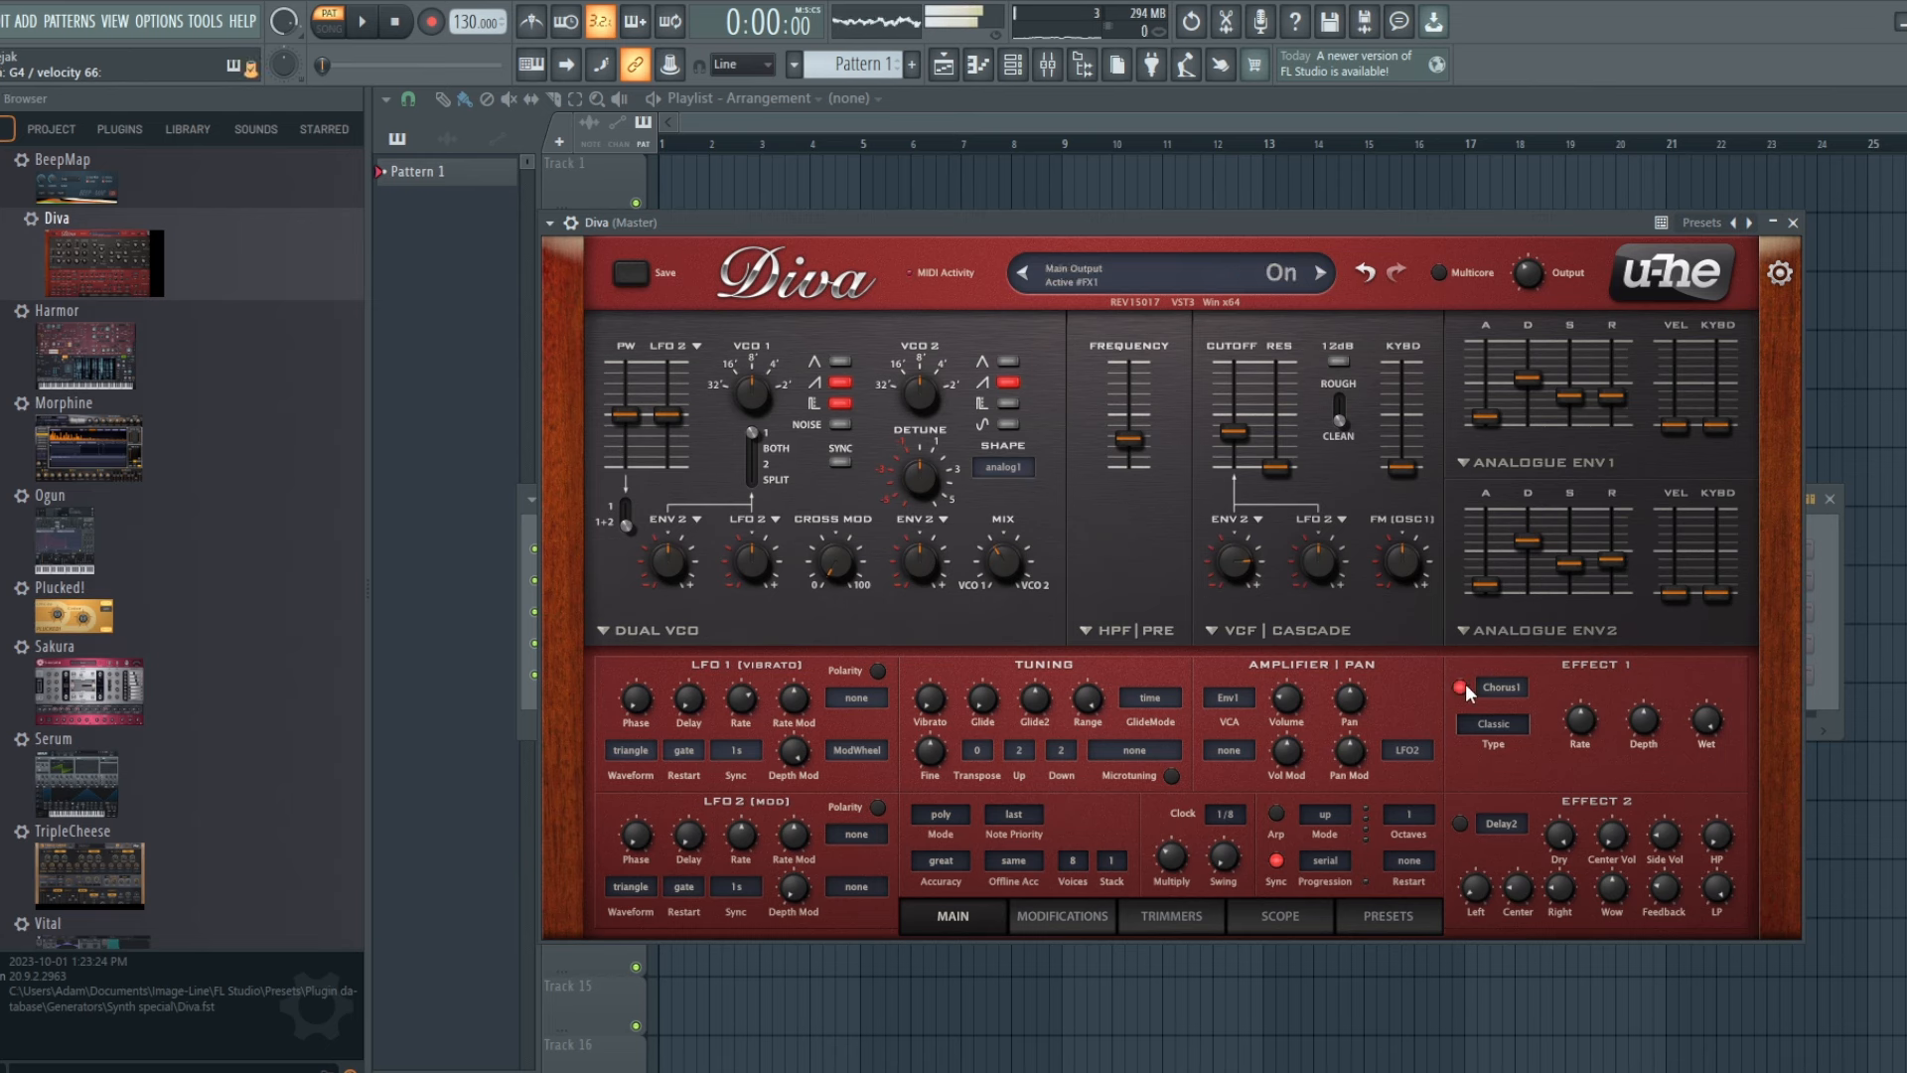
left_click_drag(1703, 719, 1702, 826)
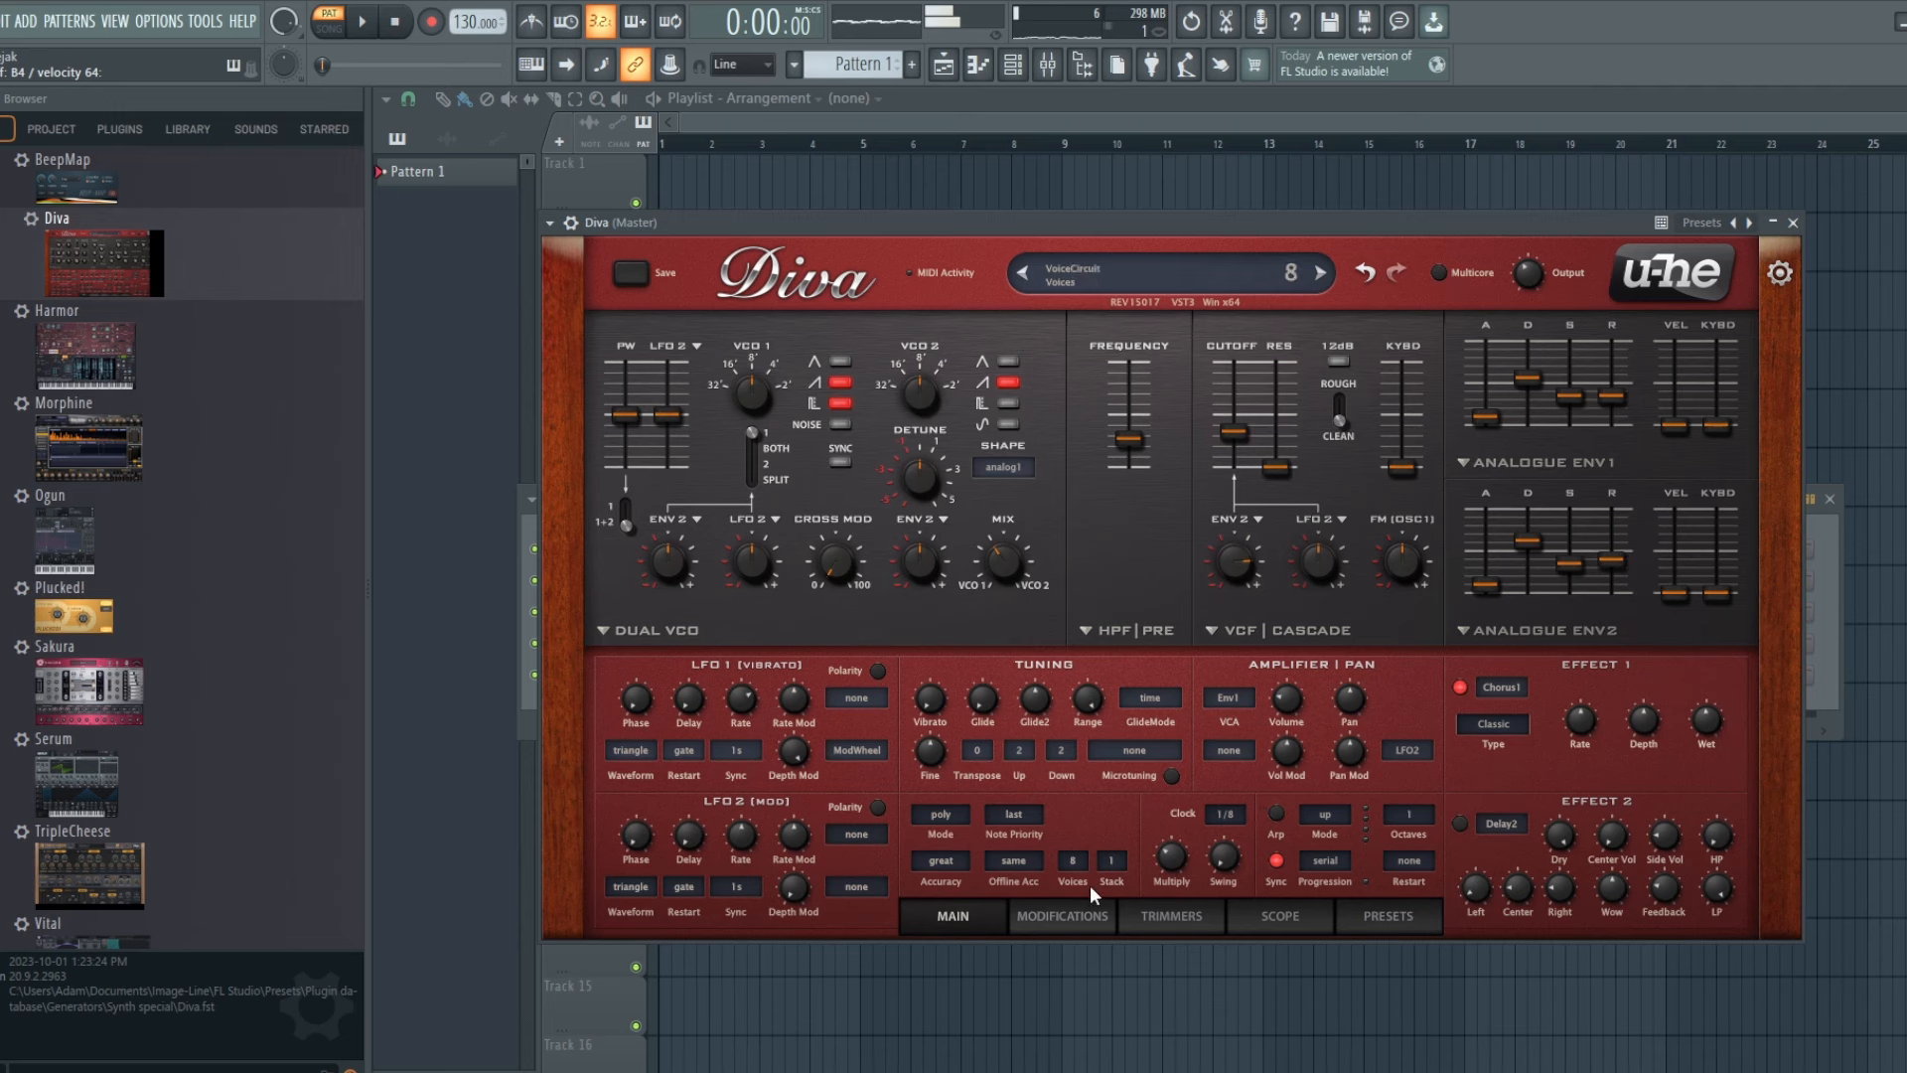
- Set the voice stack to 4 and the number of voices to 12
left_click(1107, 862)
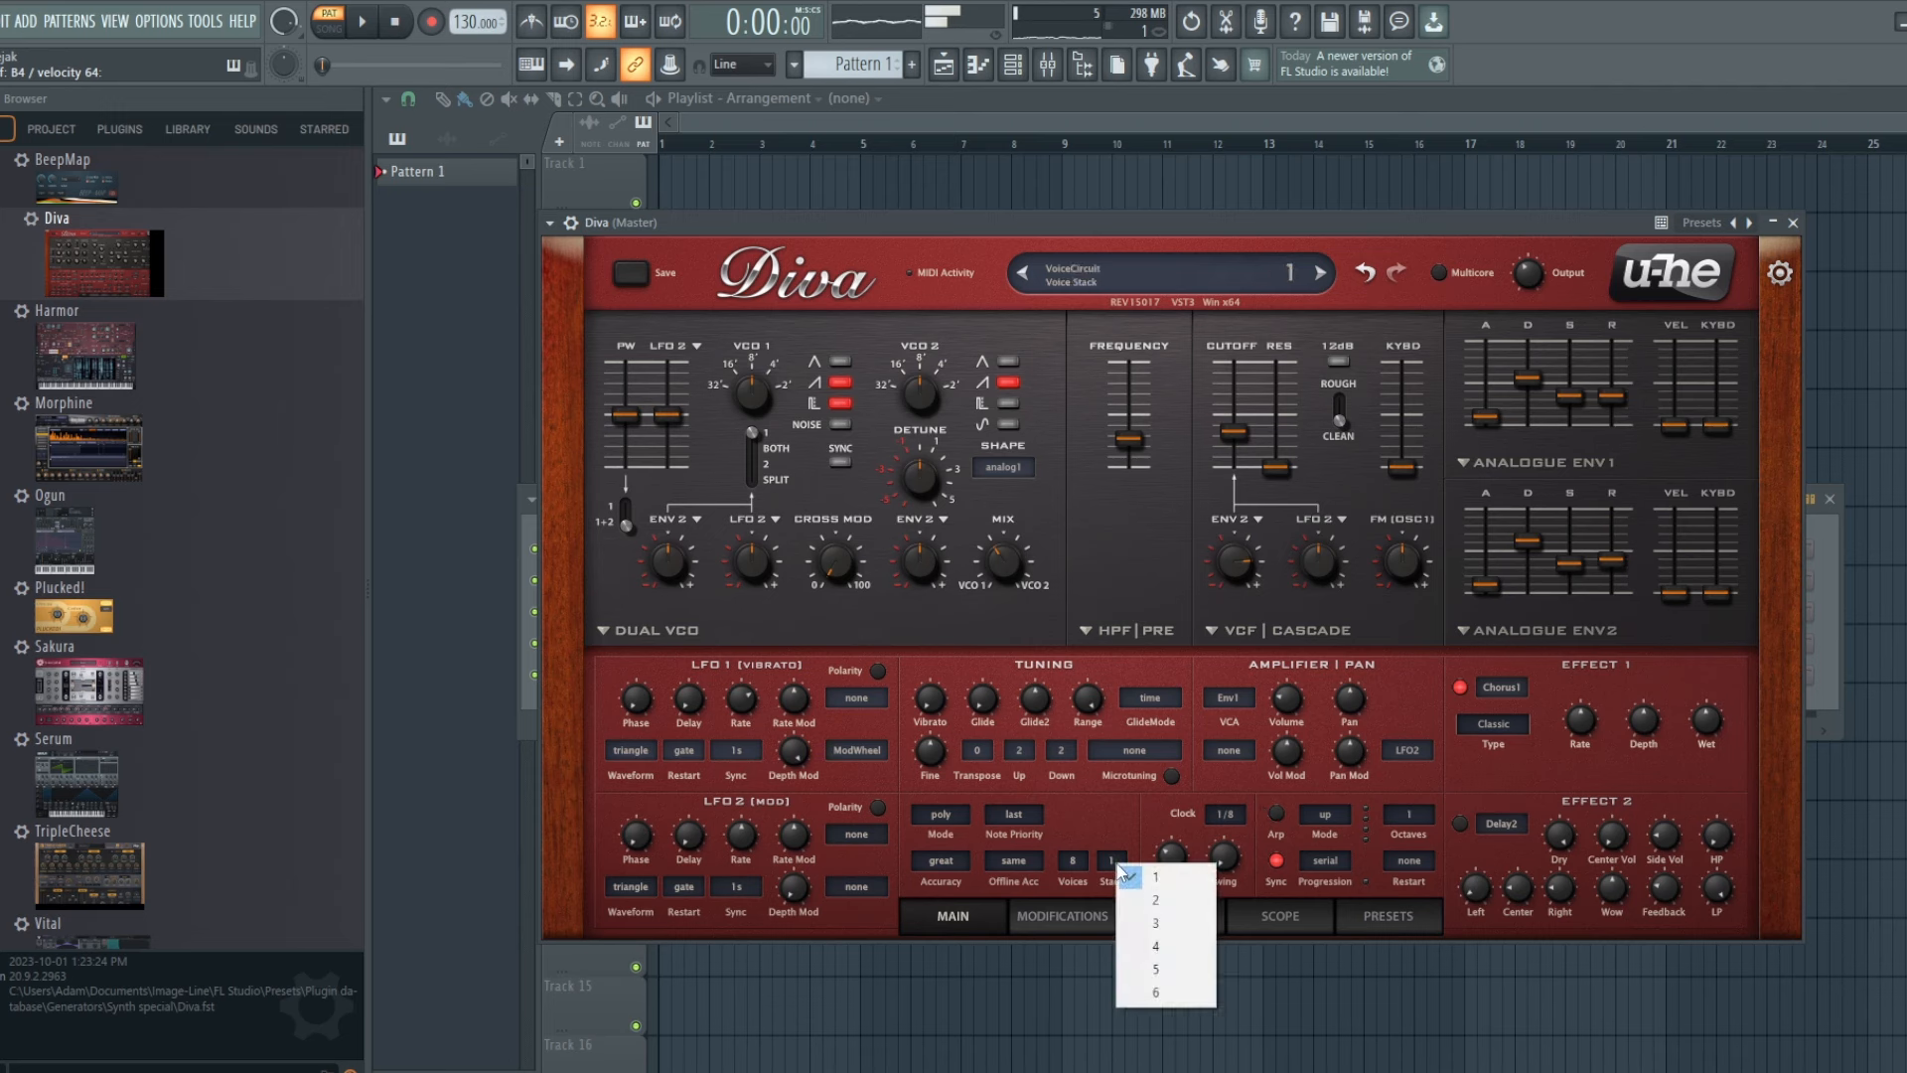
left_click(1155, 945)
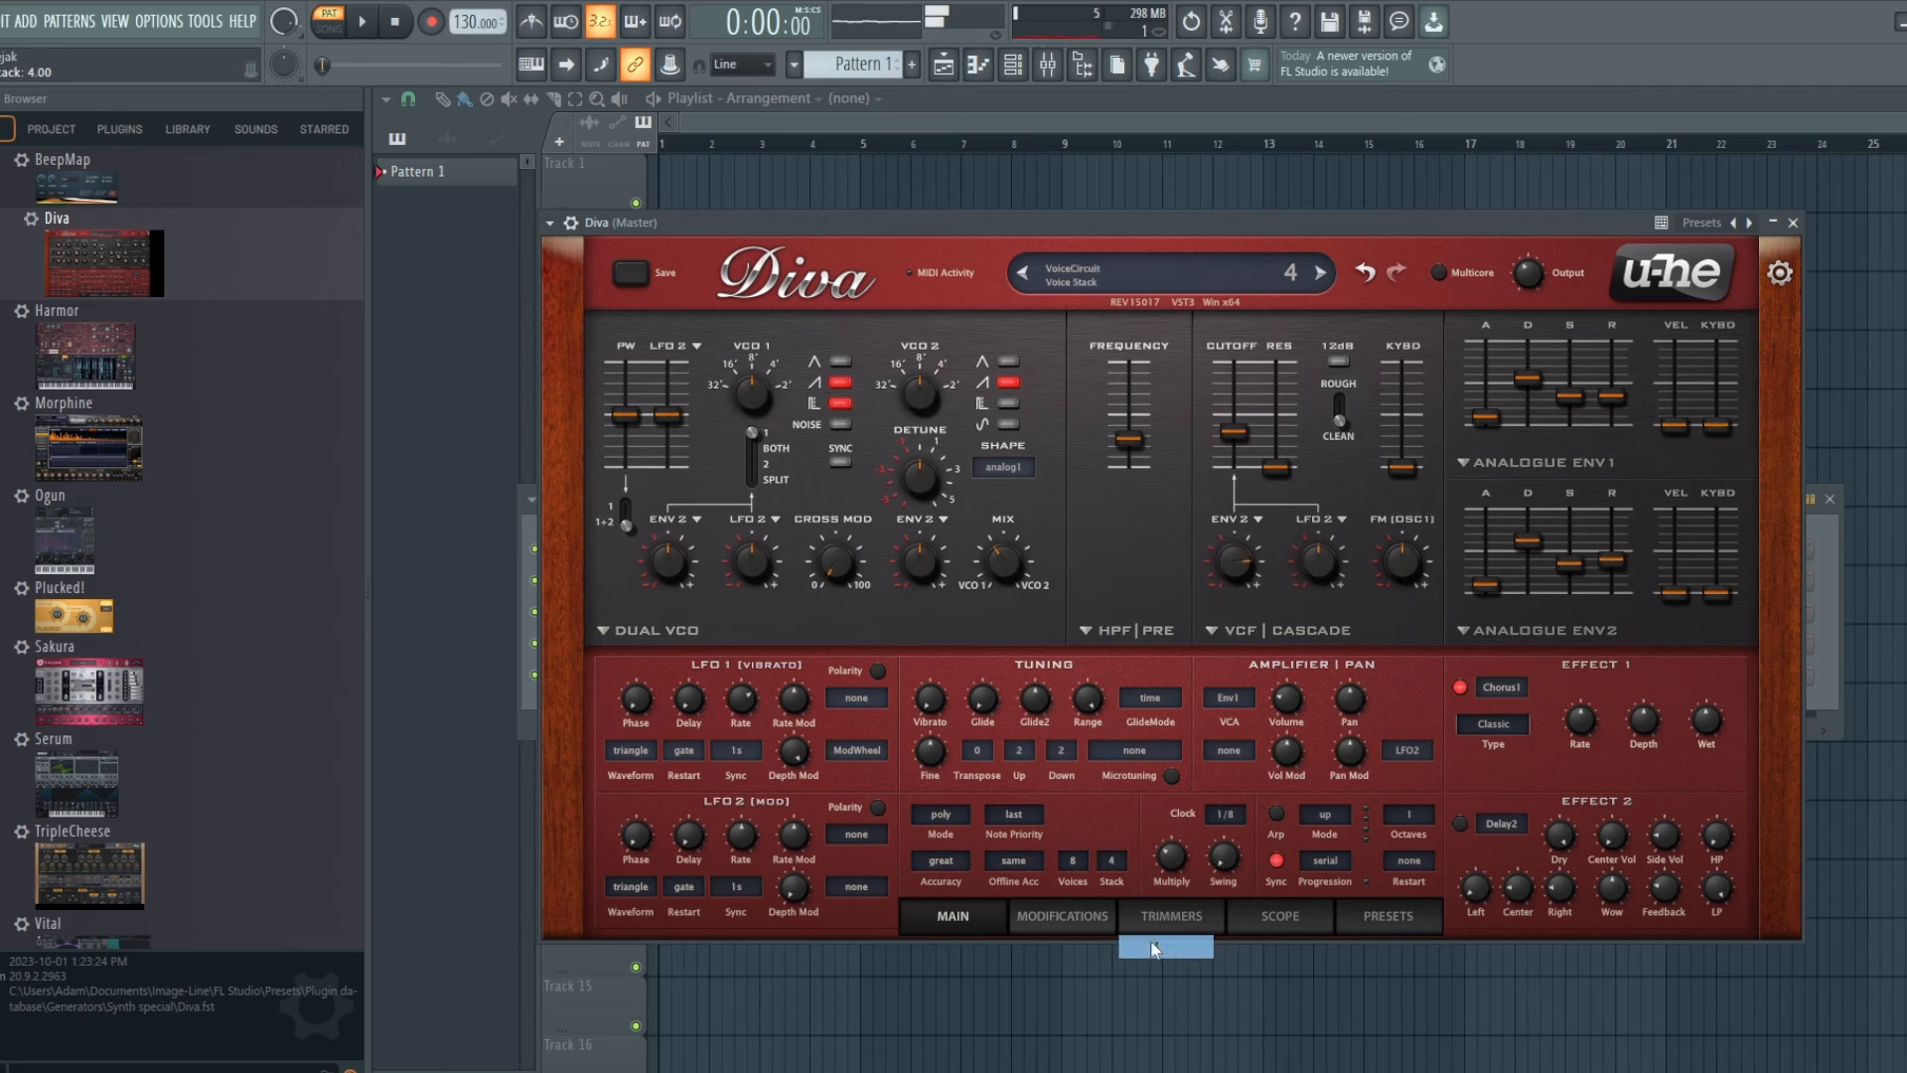
left_click(1087, 854)
left_click(1114, 1007)
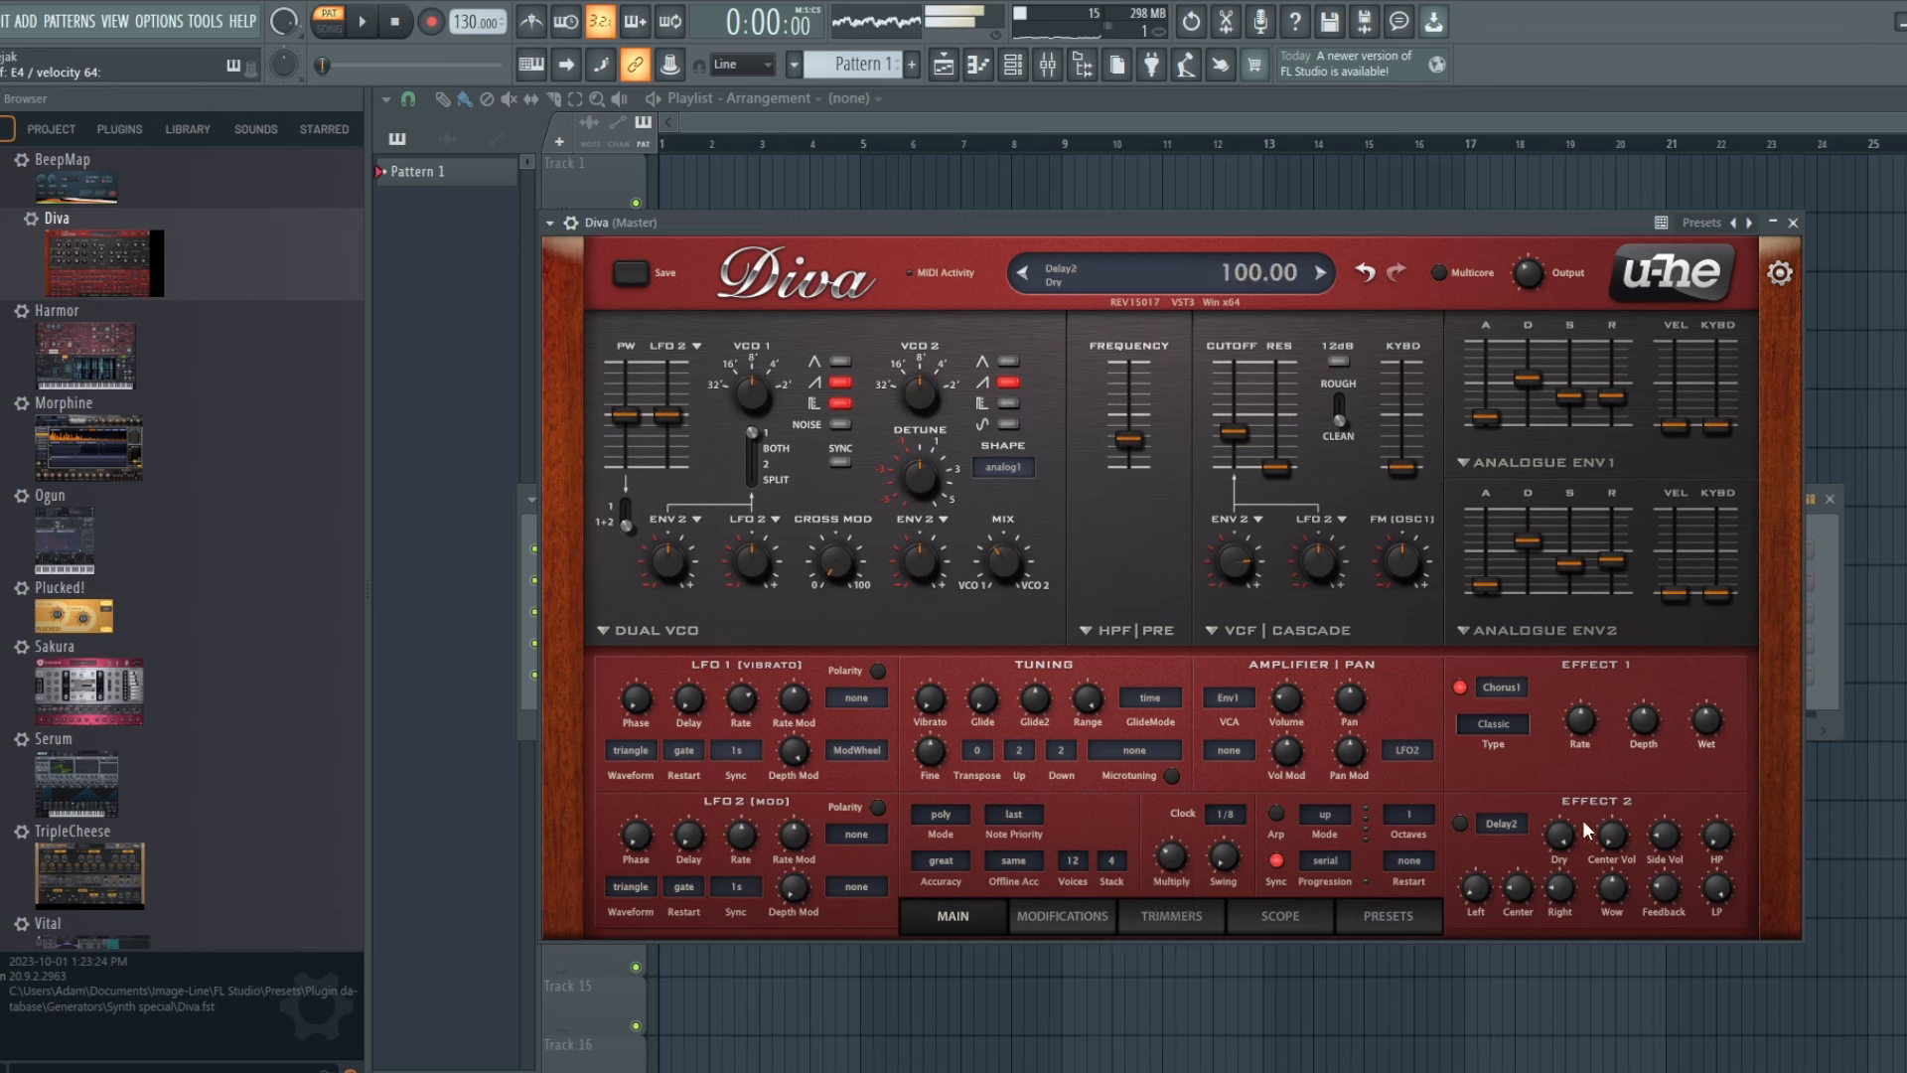
- Load and enable the Plate2 reverb in Effect 2, bypass Chorus1, and slightly lower the main output level
left_click(1501, 823)
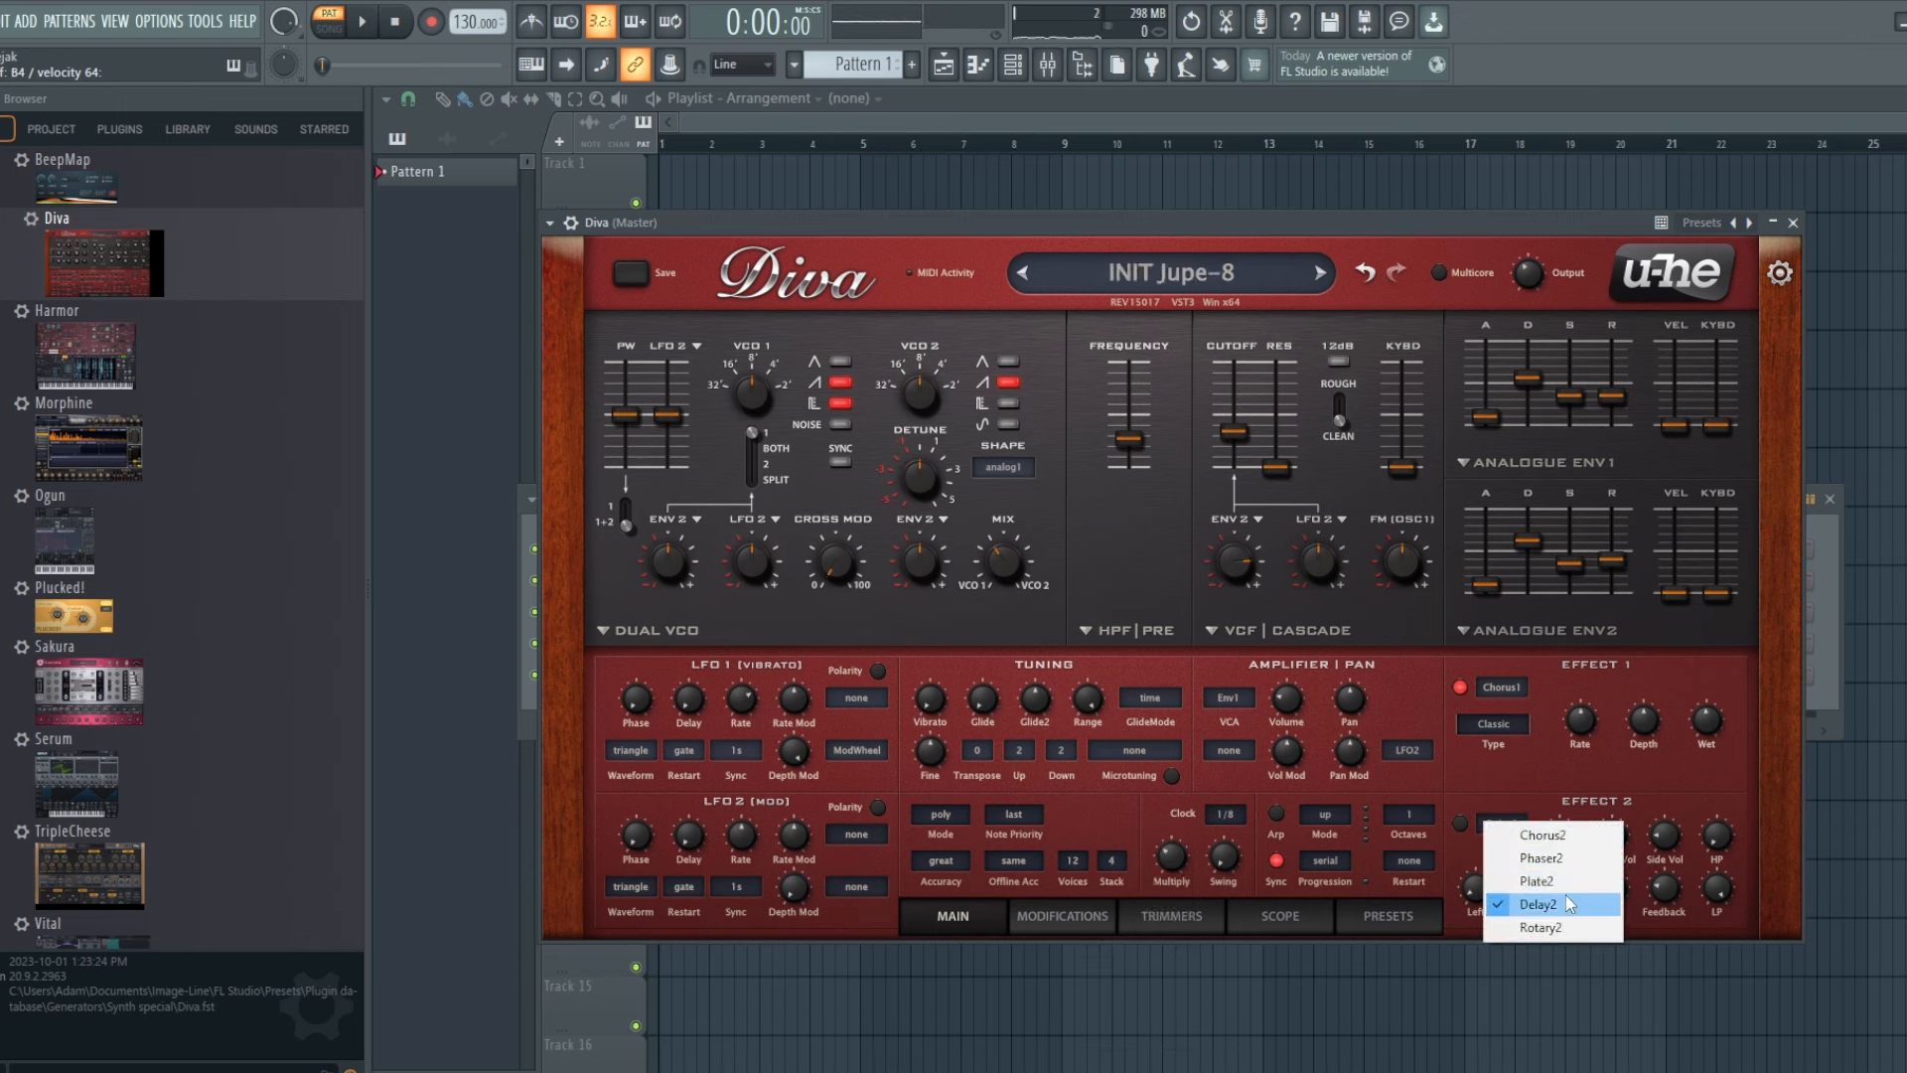
left_click(1564, 881)
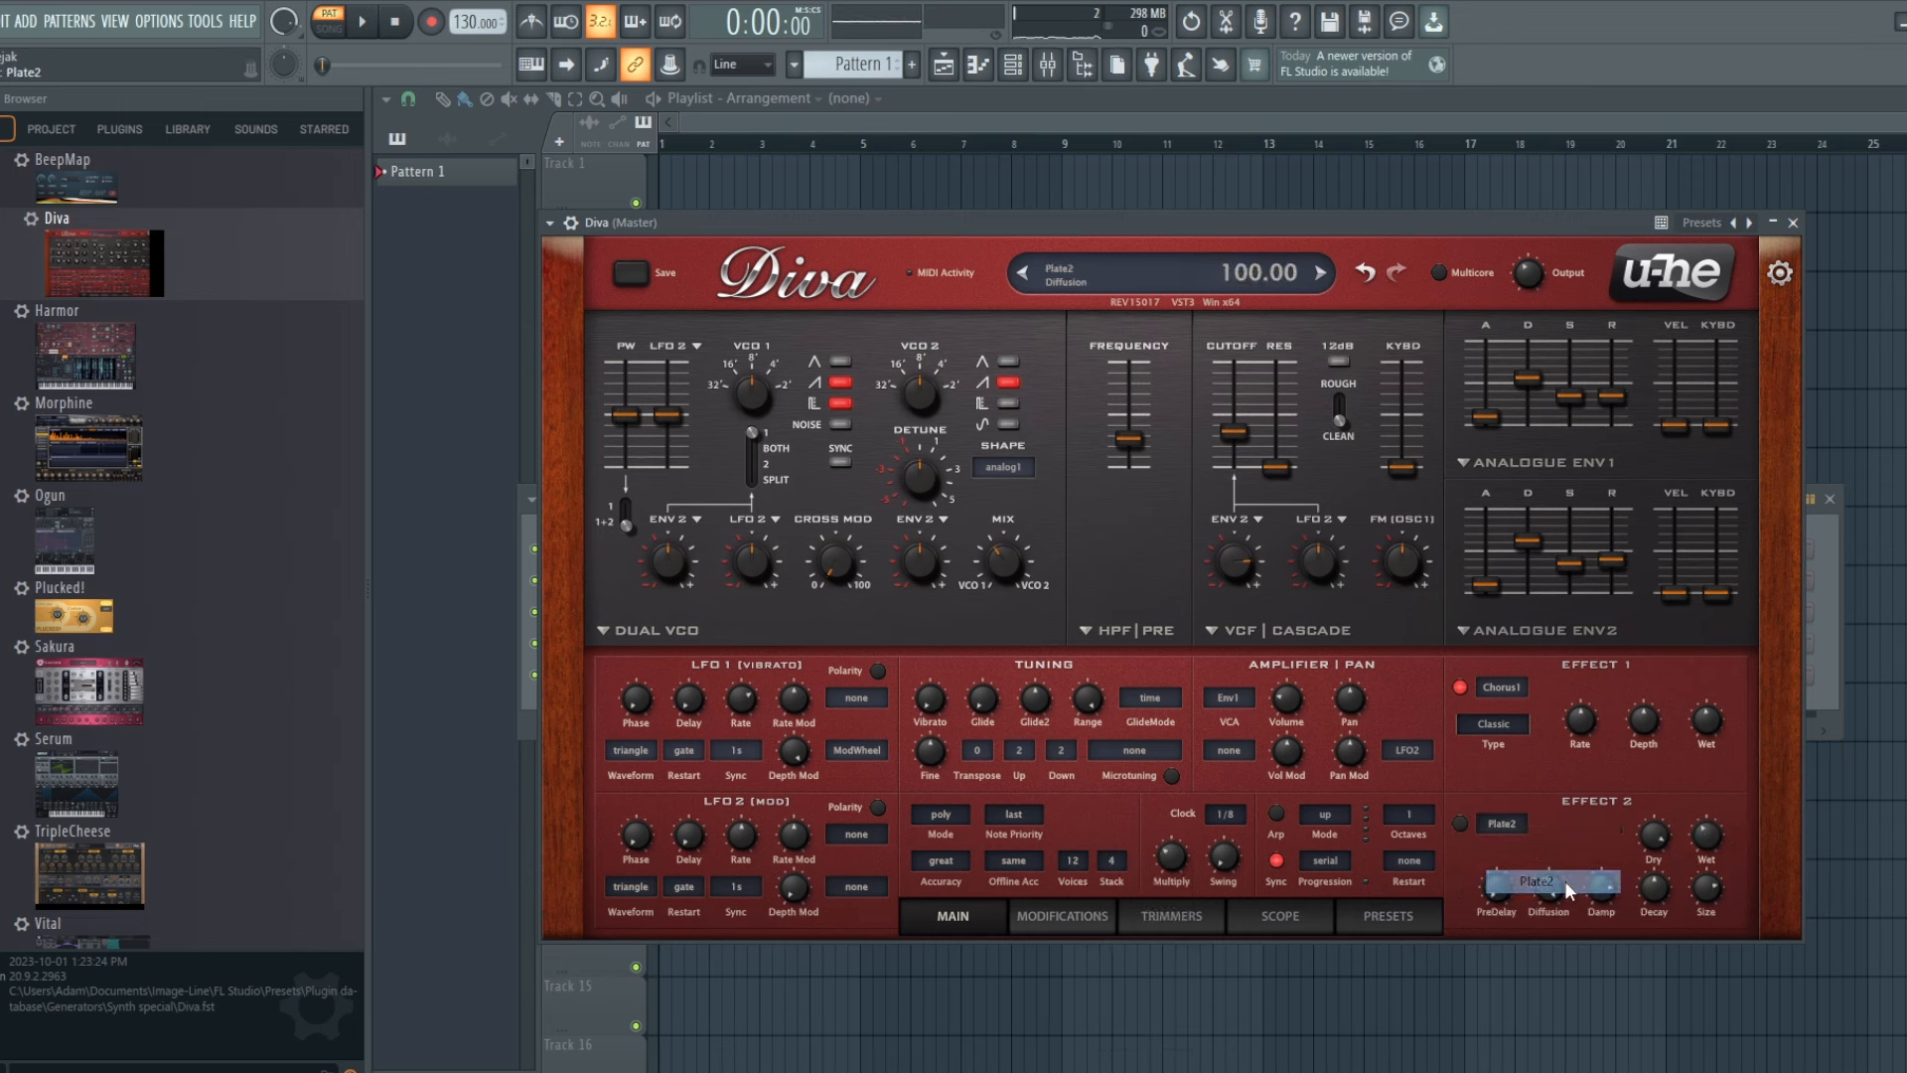
left_click(1460, 824)
left_click(1460, 687)
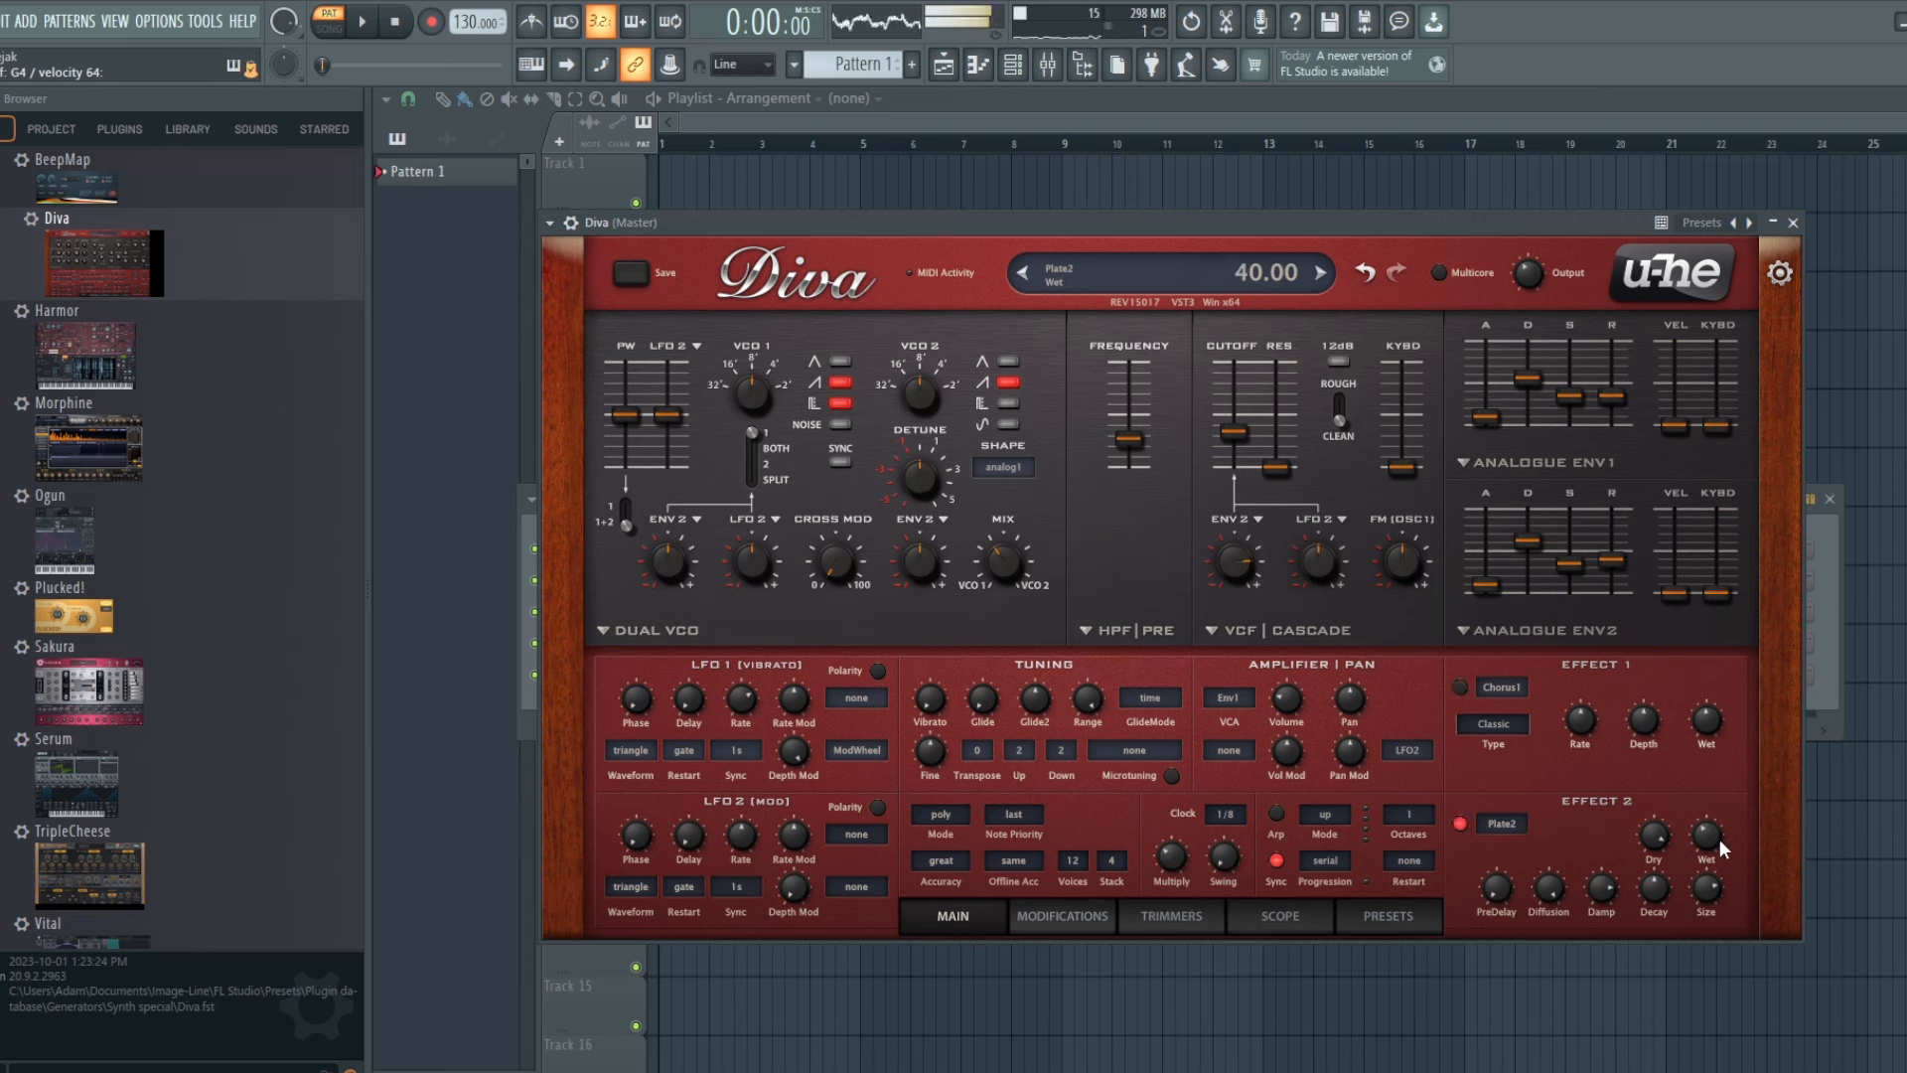
left_click_drag(1539, 265, 1540, 280)
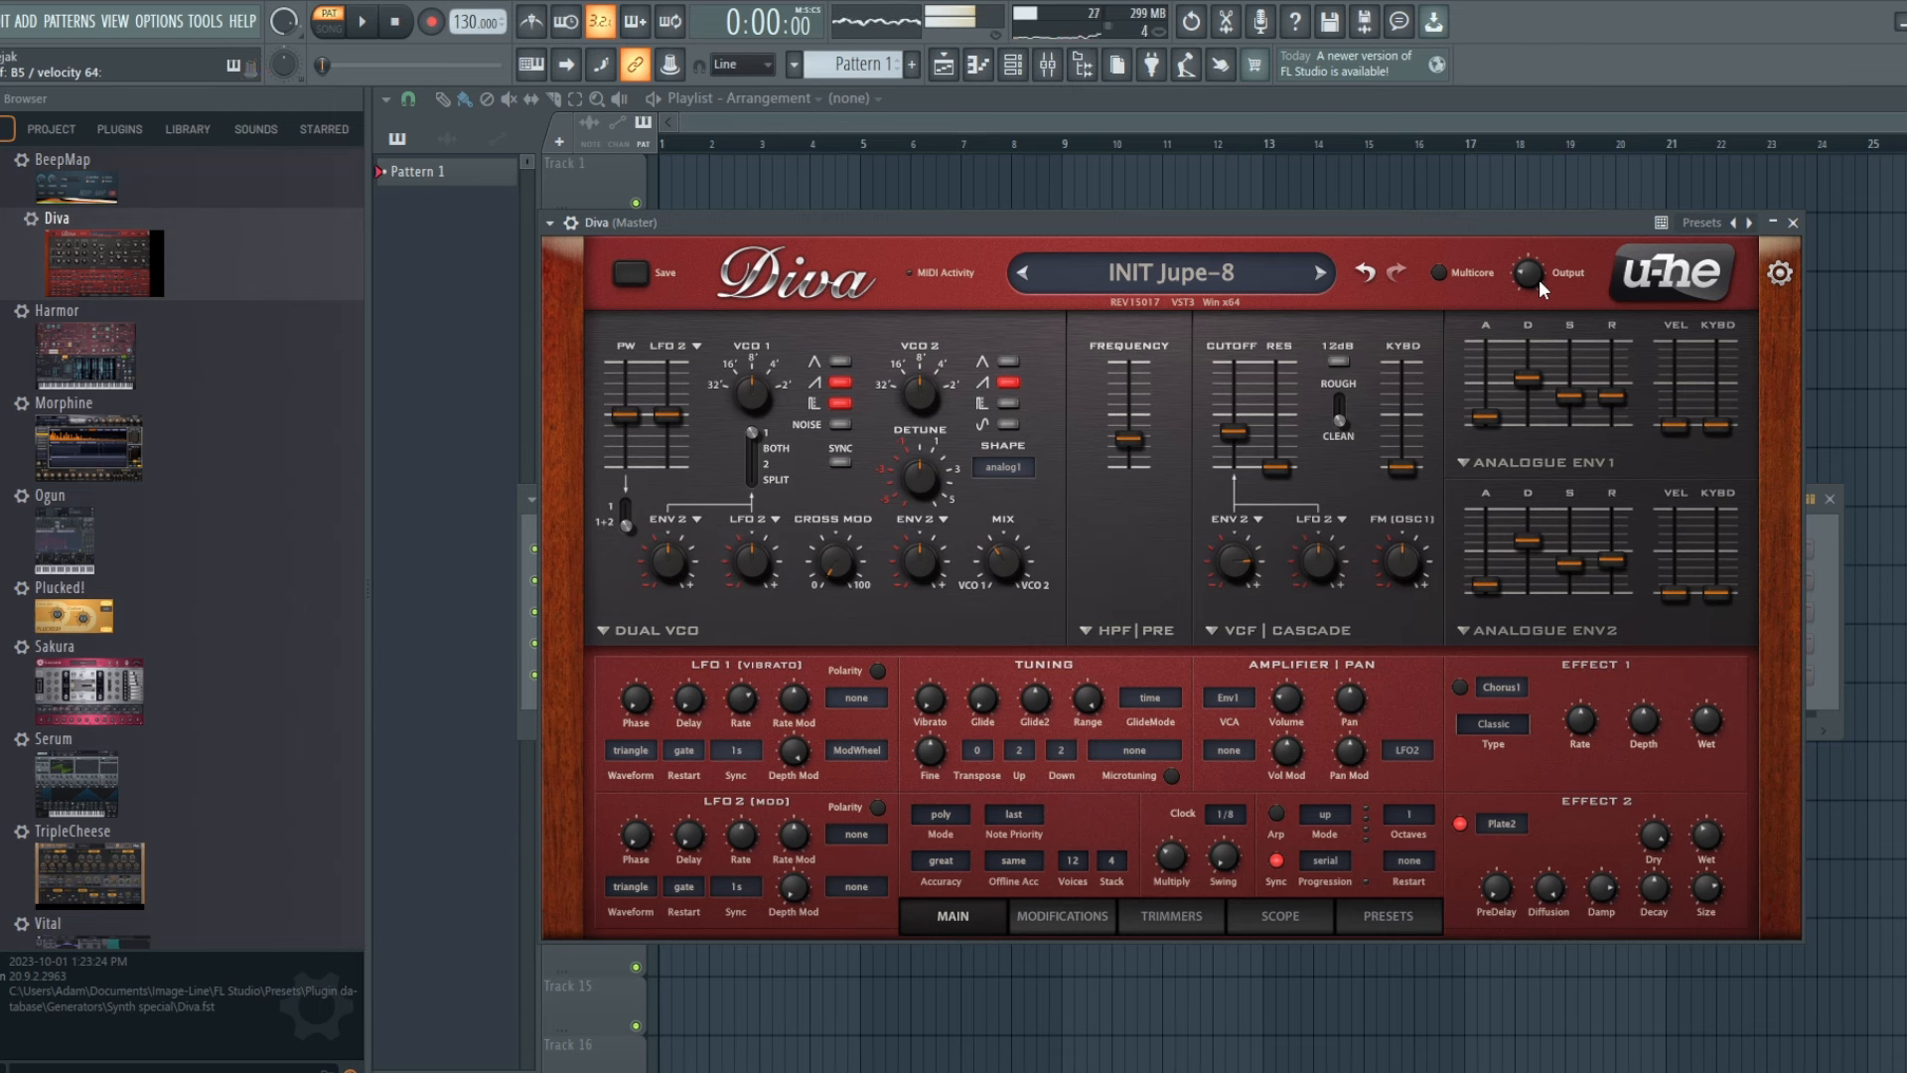
- Slightly reduce Envelope 1's decay and sustain, and lower Envelope 2's sustain
mouse_move(1620, 394)
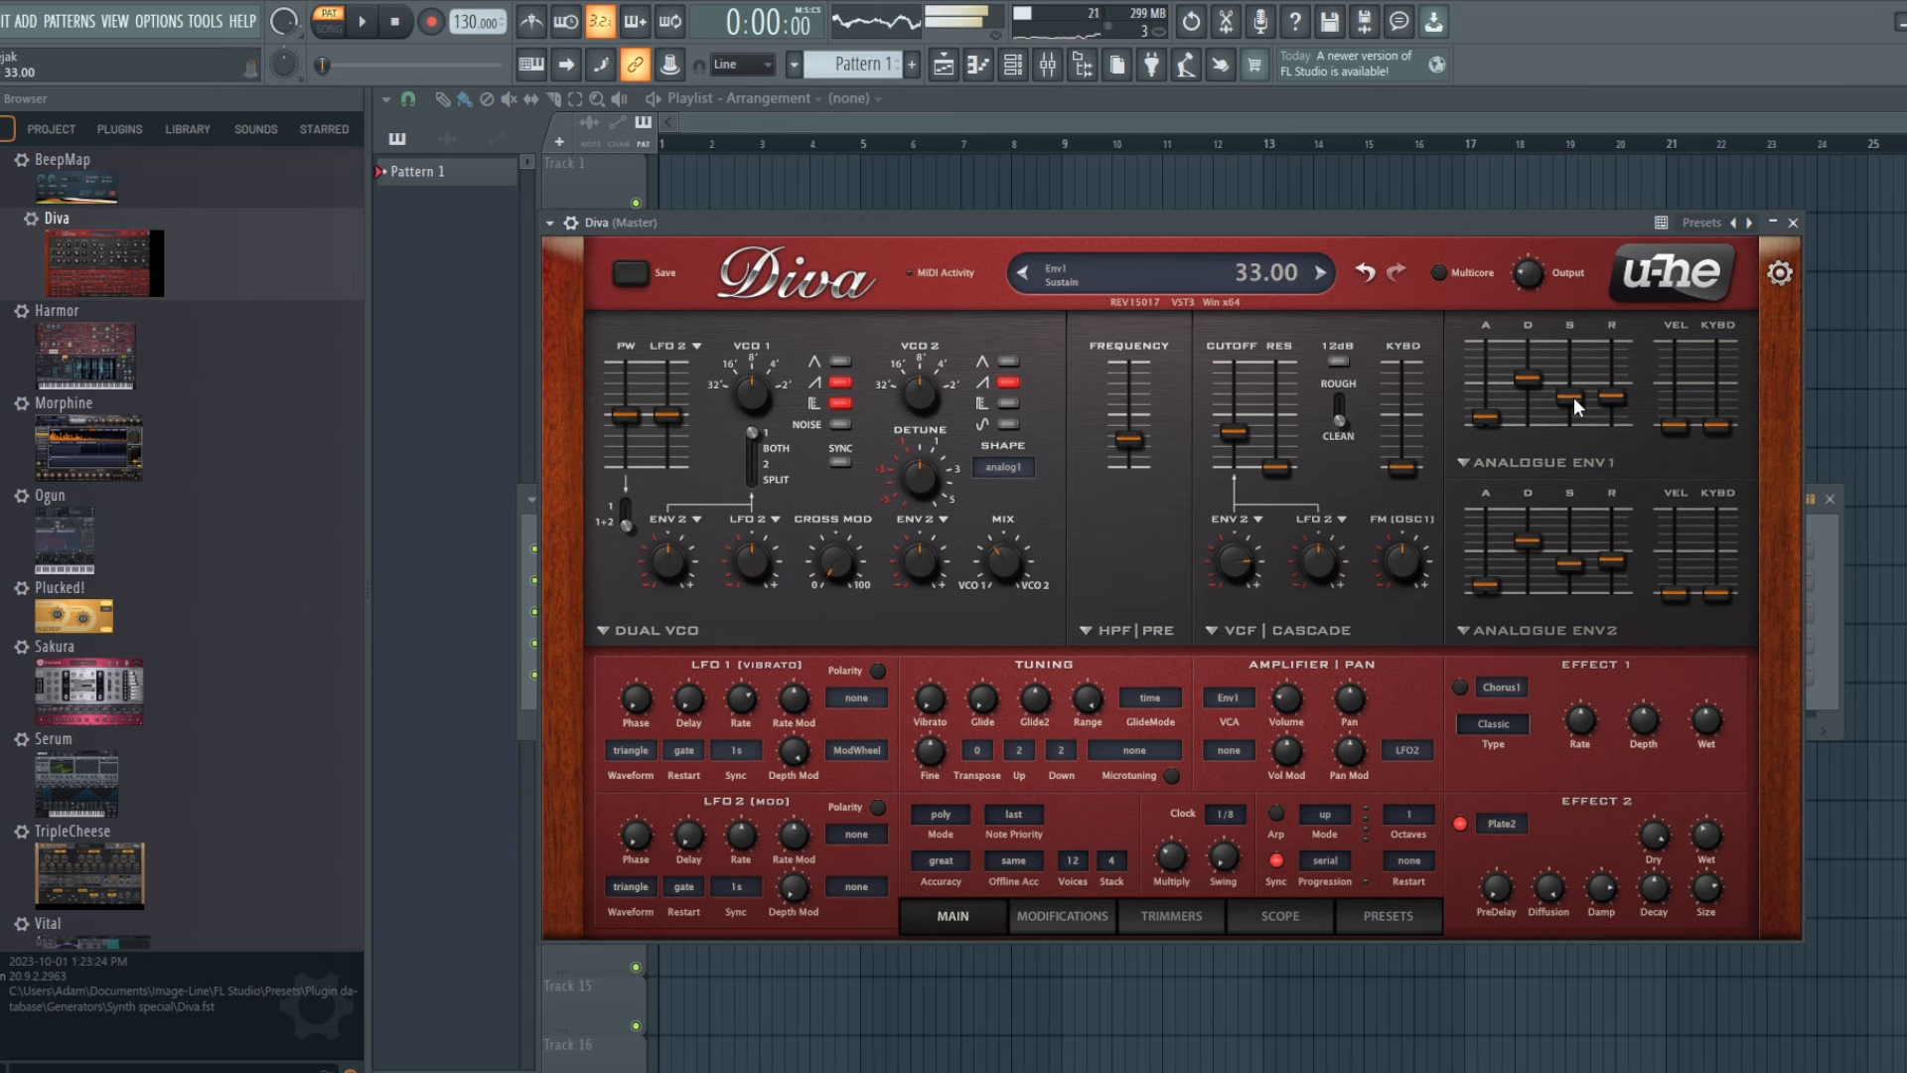
left_click_drag(1532, 383, 1581, 409)
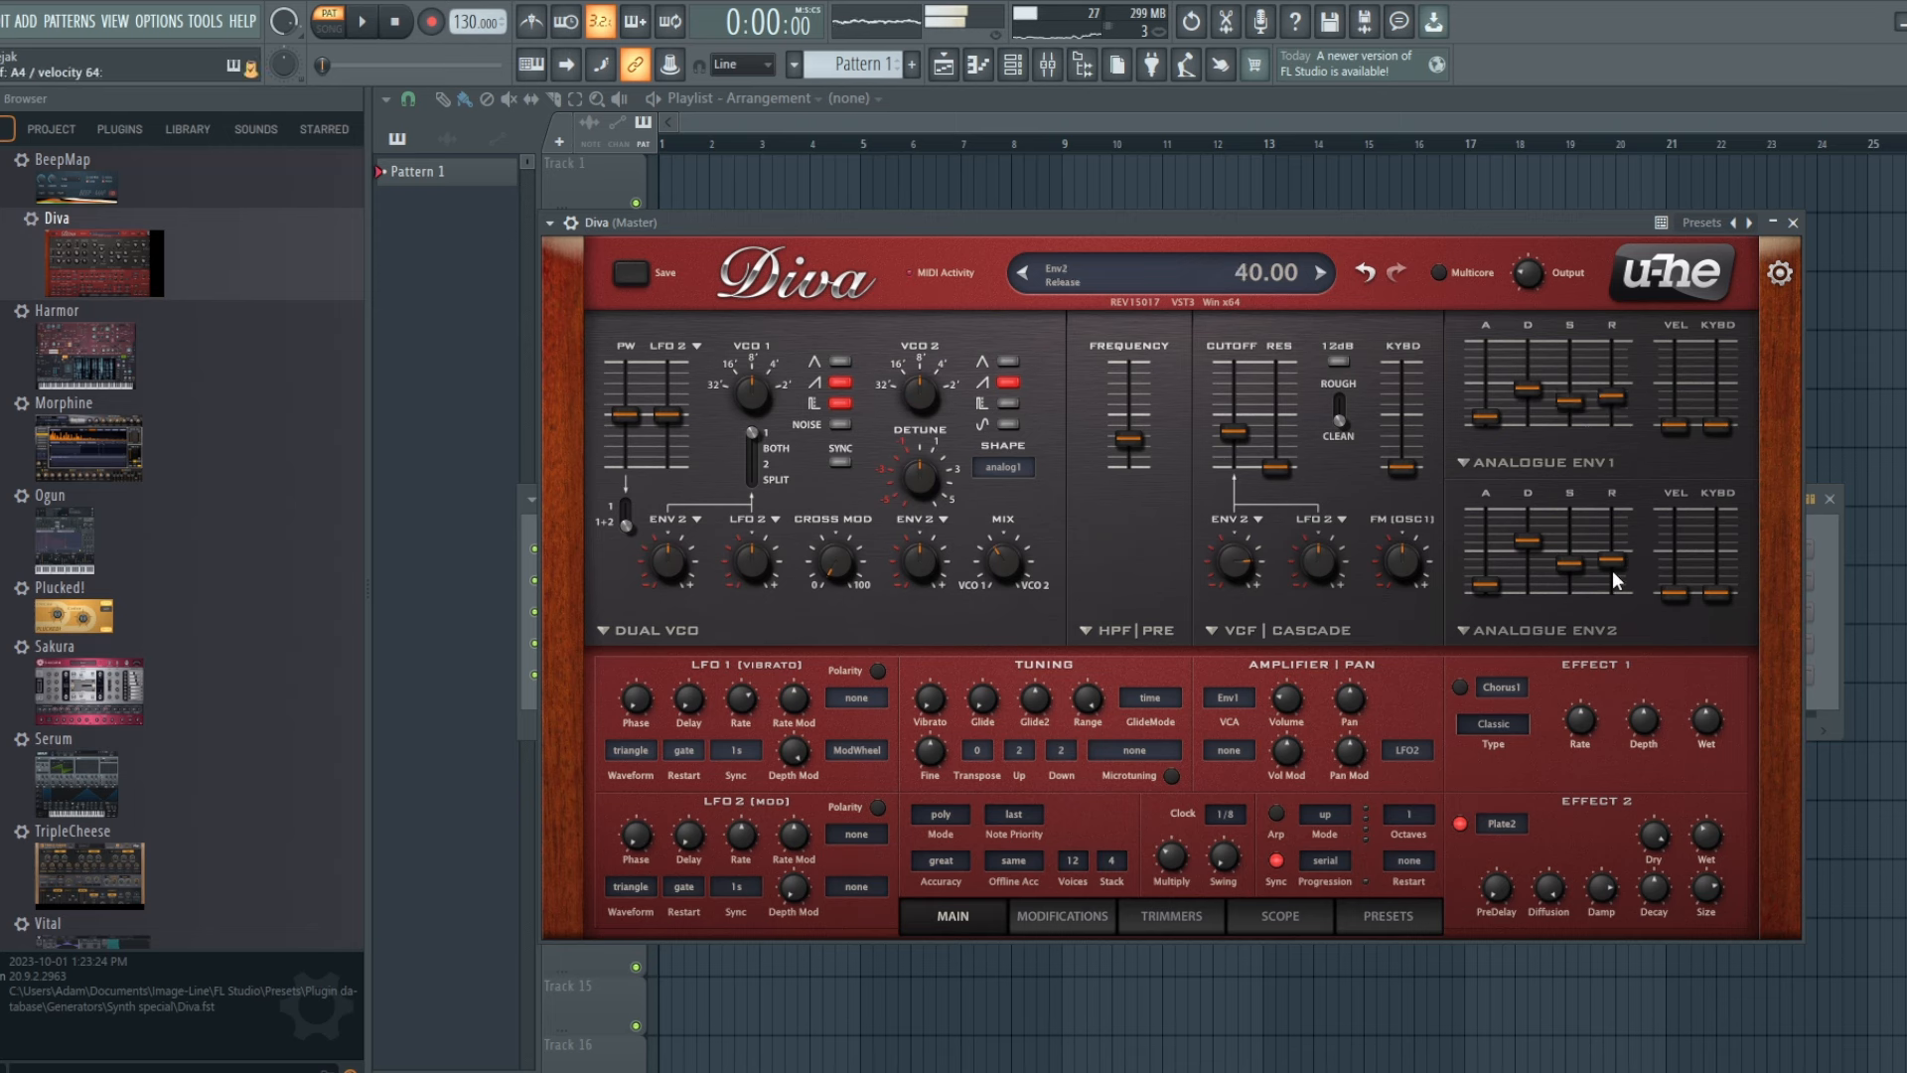
left_click_drag(1559, 570, 1559, 581)
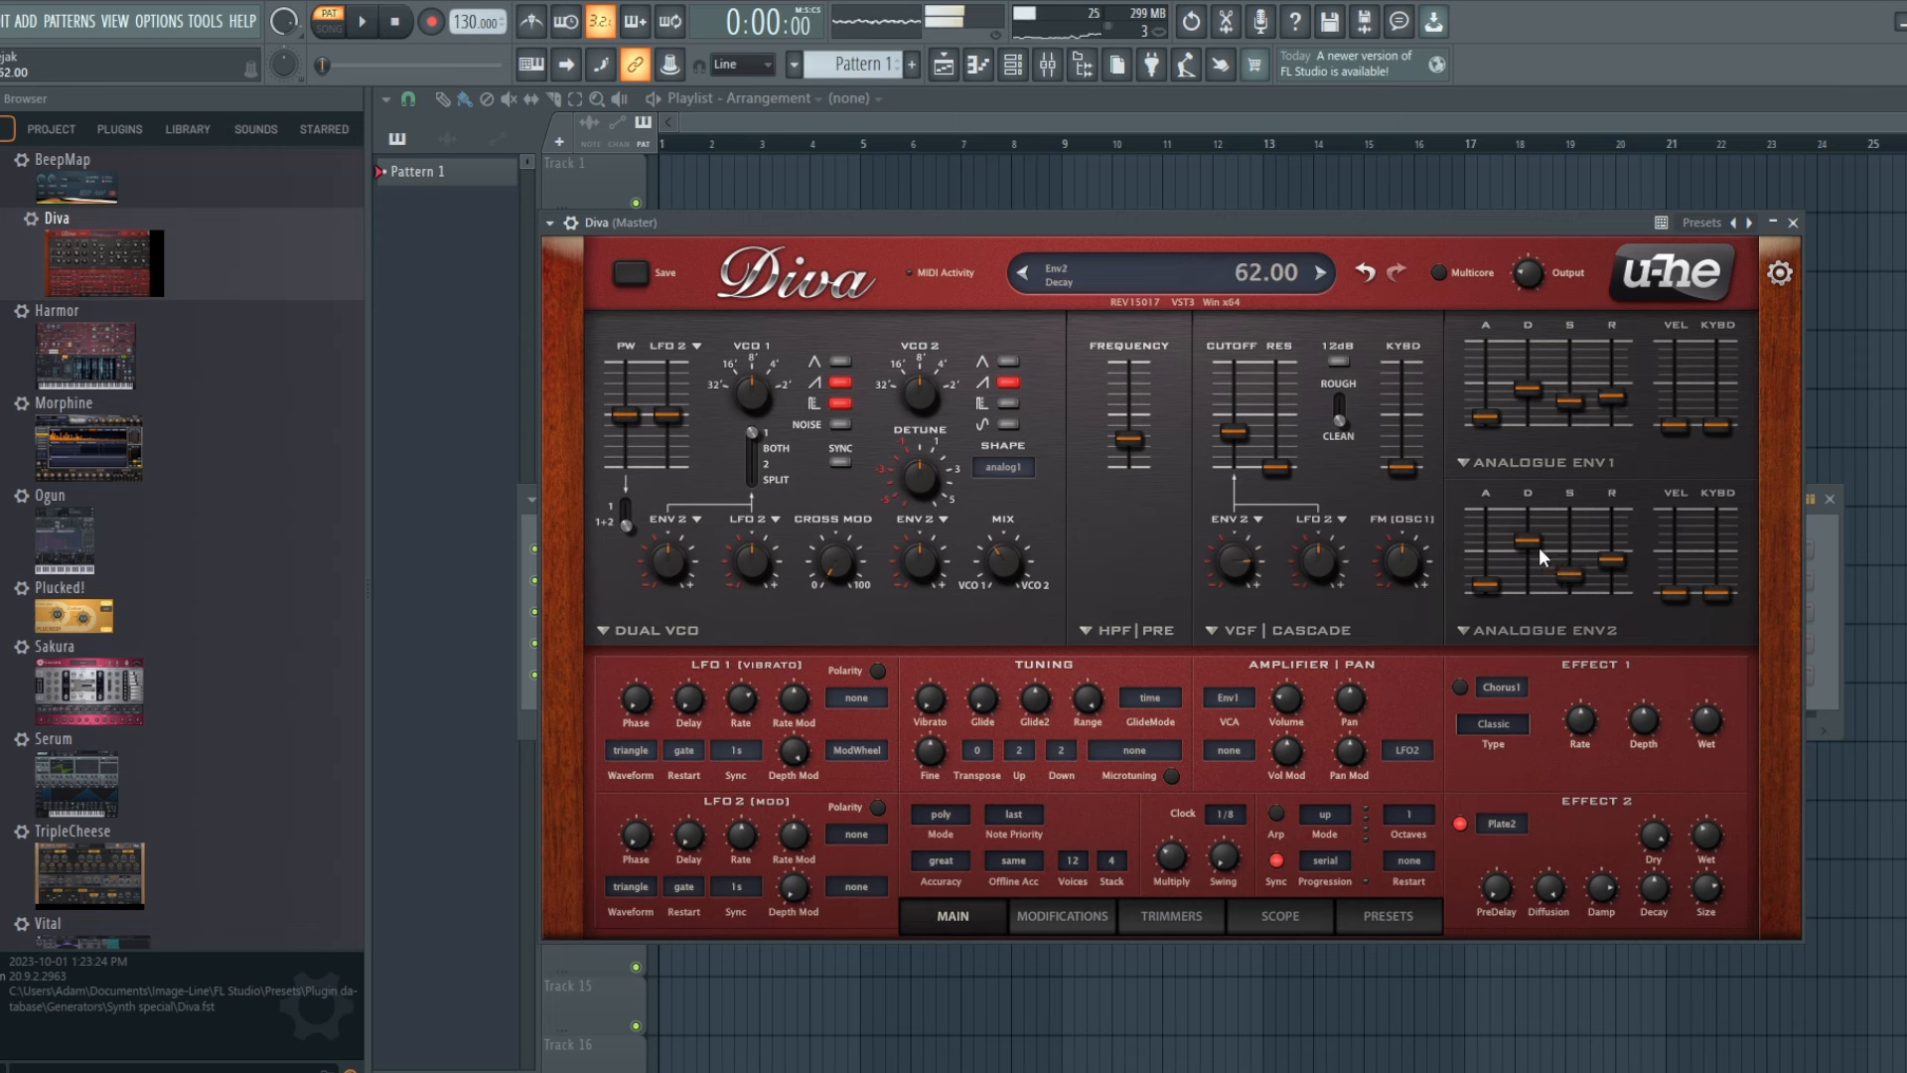
- Increase the Envelope 2 modulation of the filter and raise the VCF cutoff to 88
left_click_drag(1259, 581, 1236, 568)
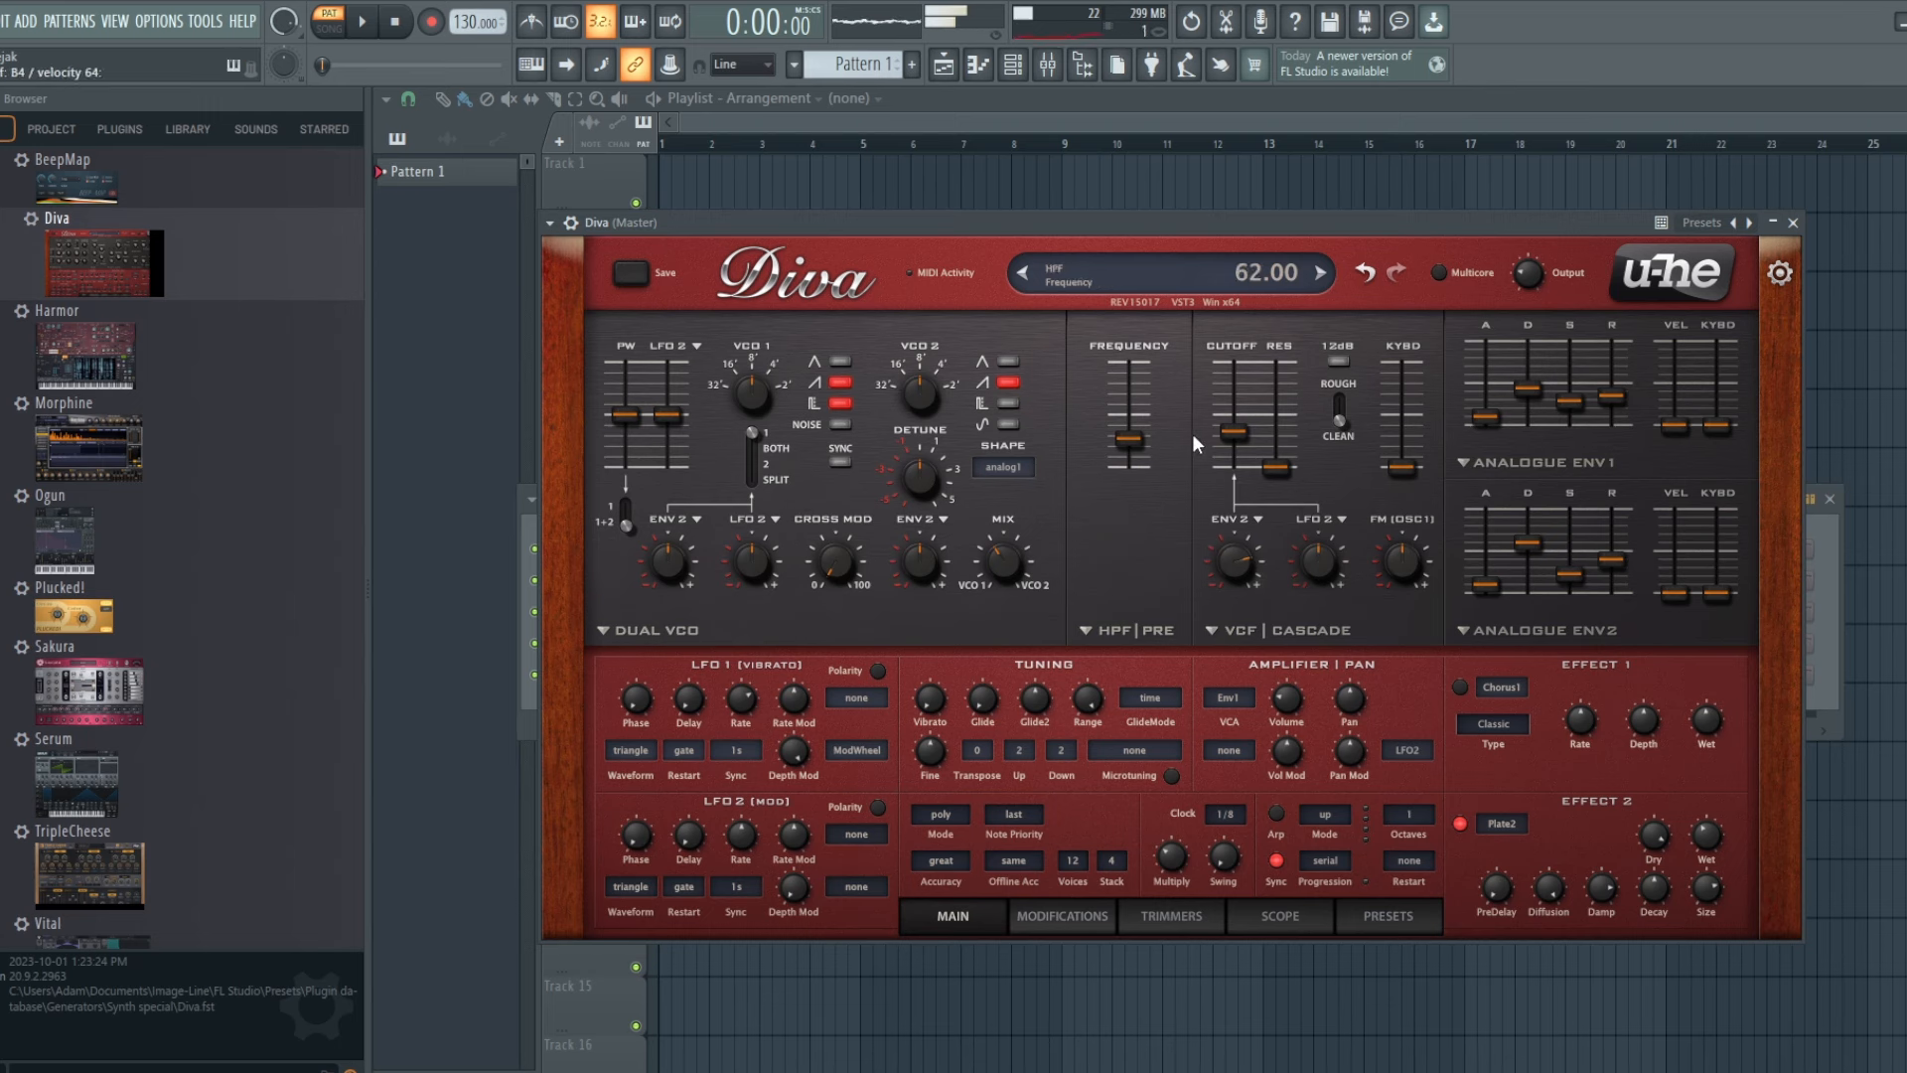
left_click_drag(1257, 433, 1247, 428)
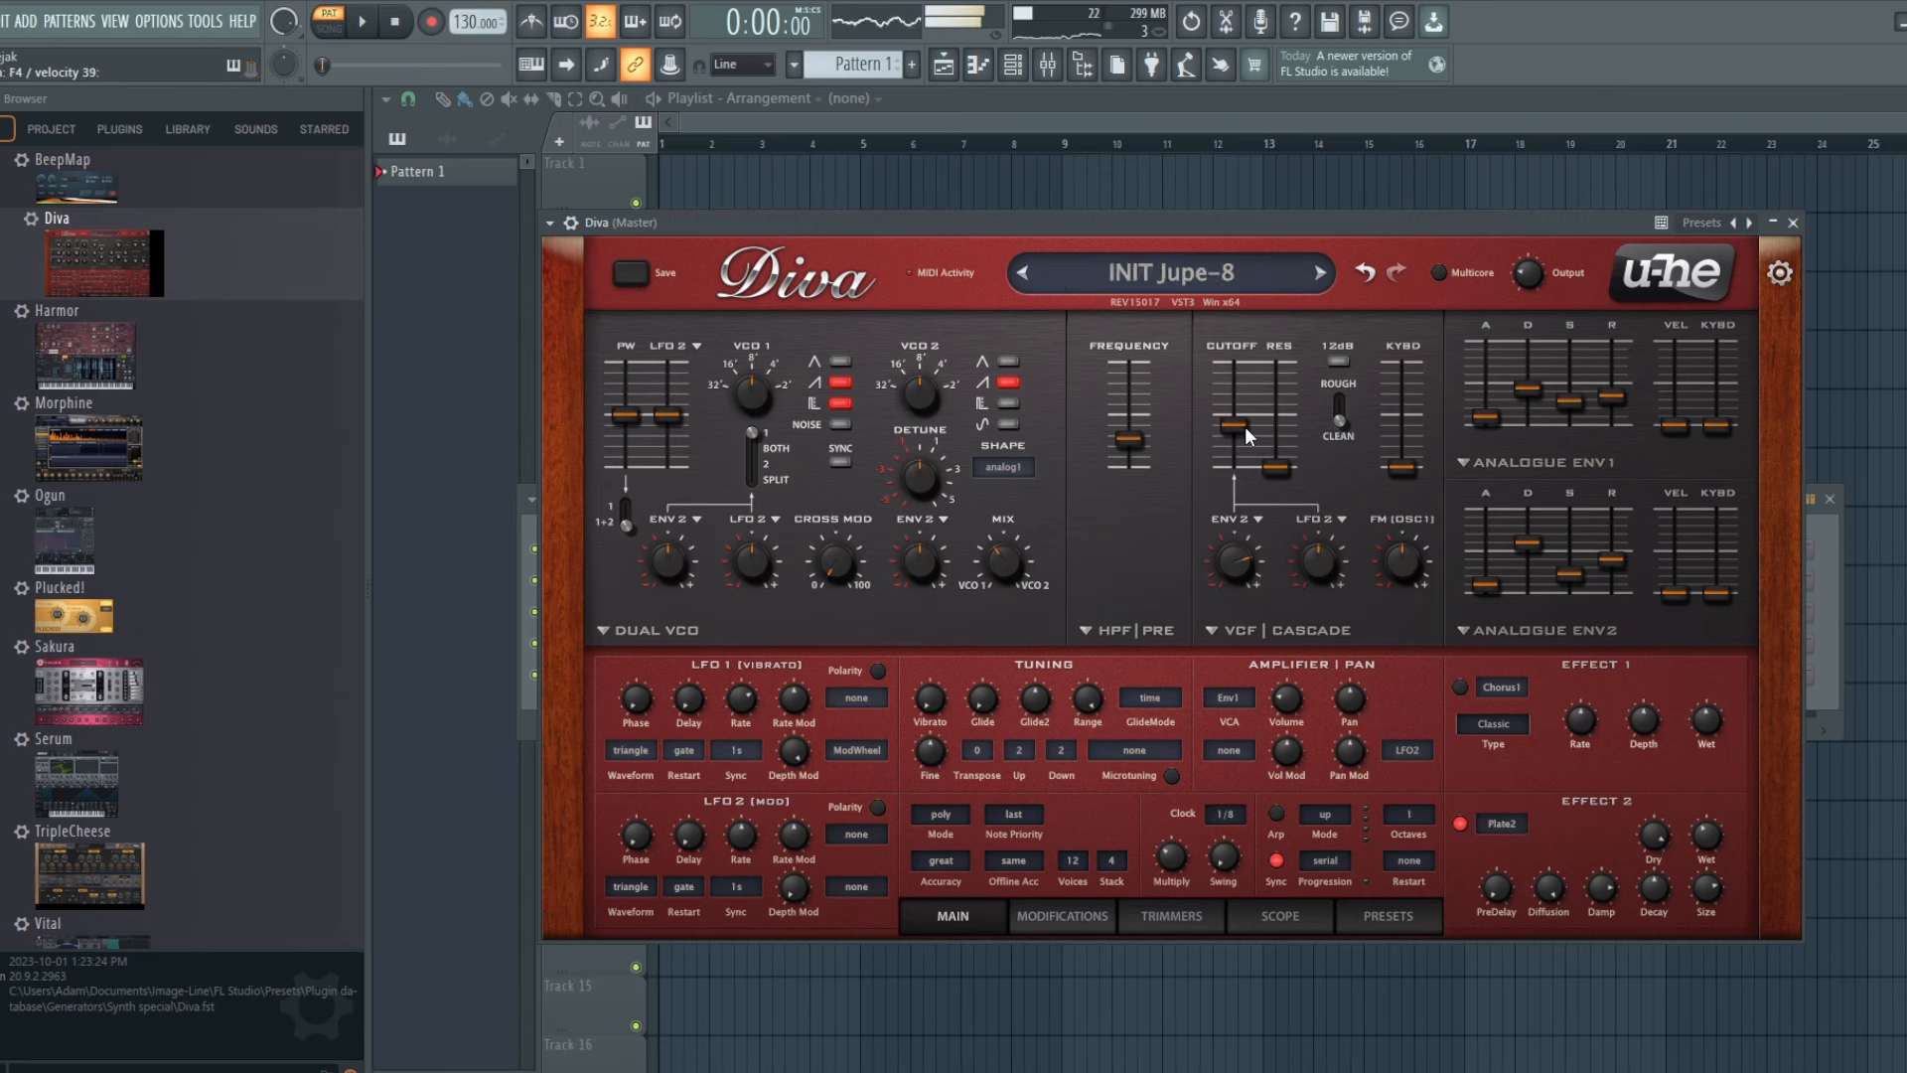
mouse_move(1245, 428)
left_mouse_down()
mouse_move(1245, 397)
mouse_move(1249, 426)
left_mouse_up()
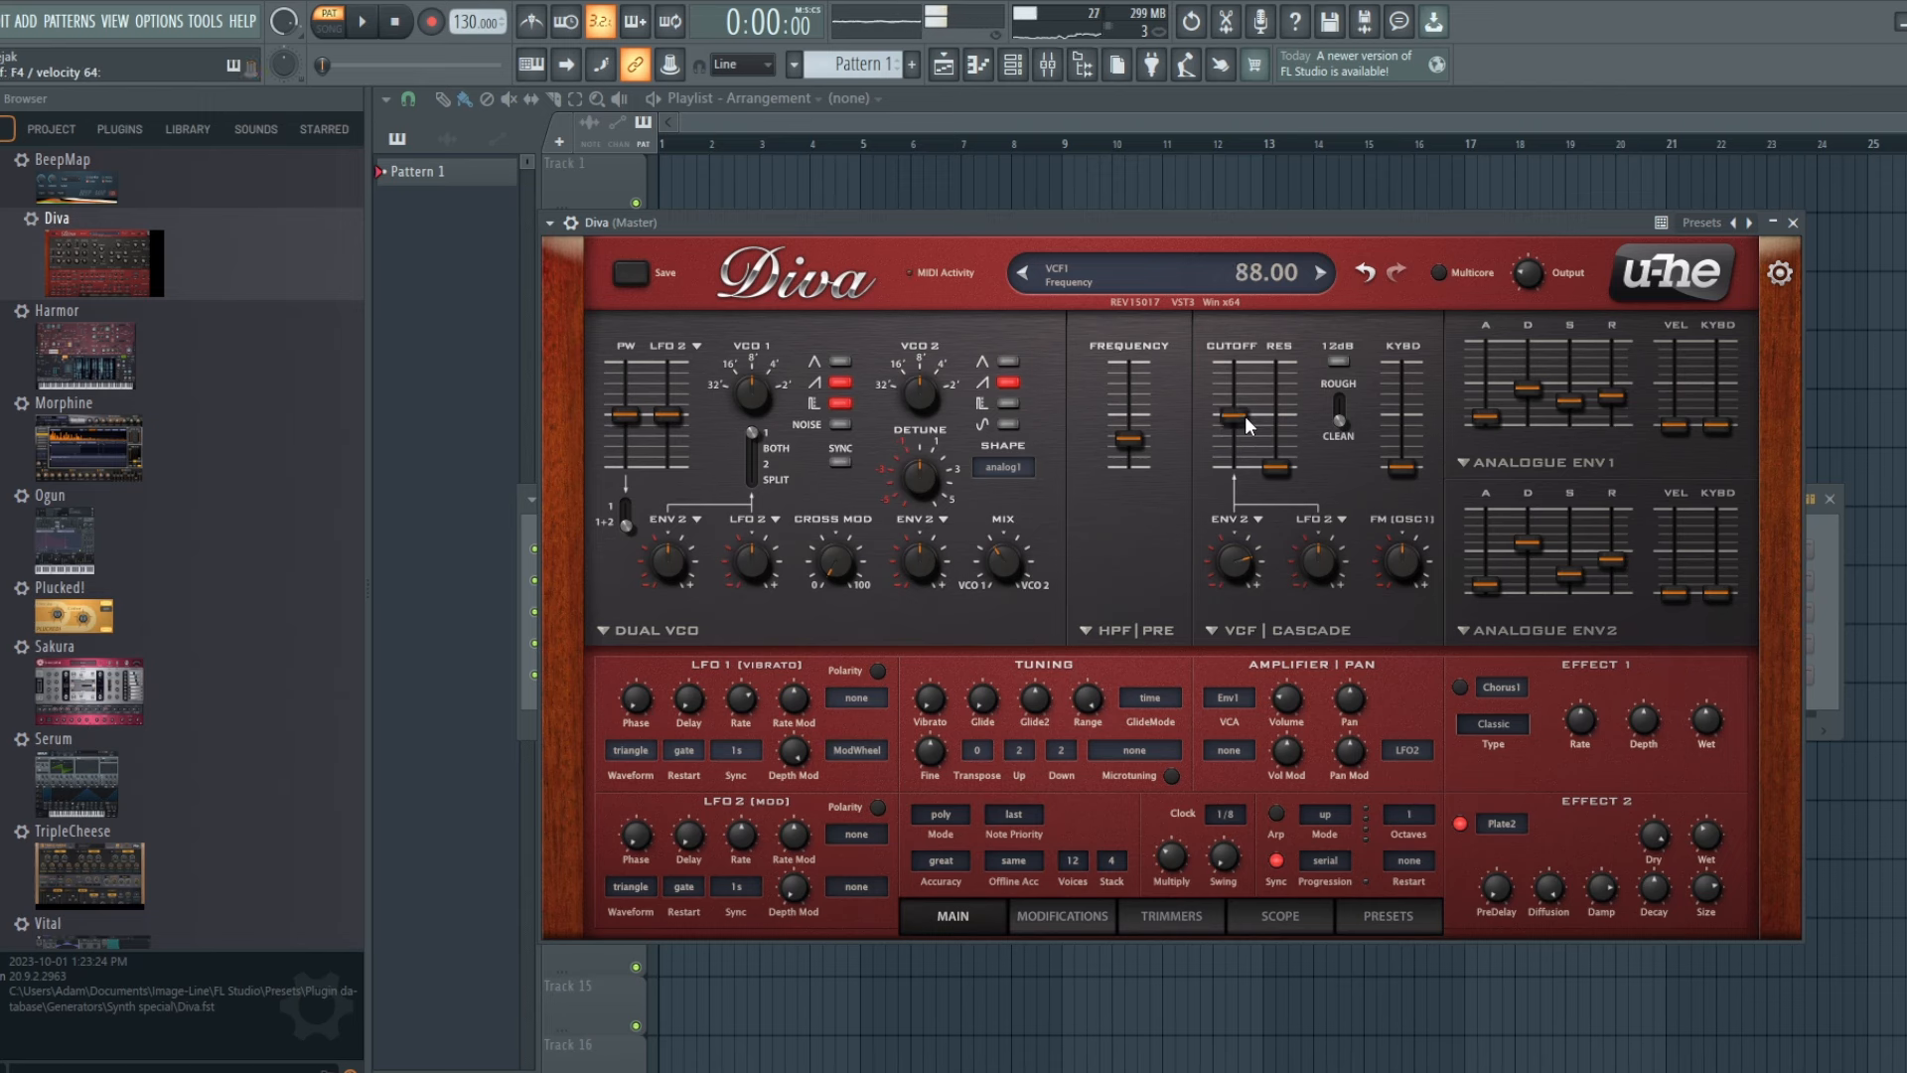
left_click_drag(1235, 564, 1235, 552)
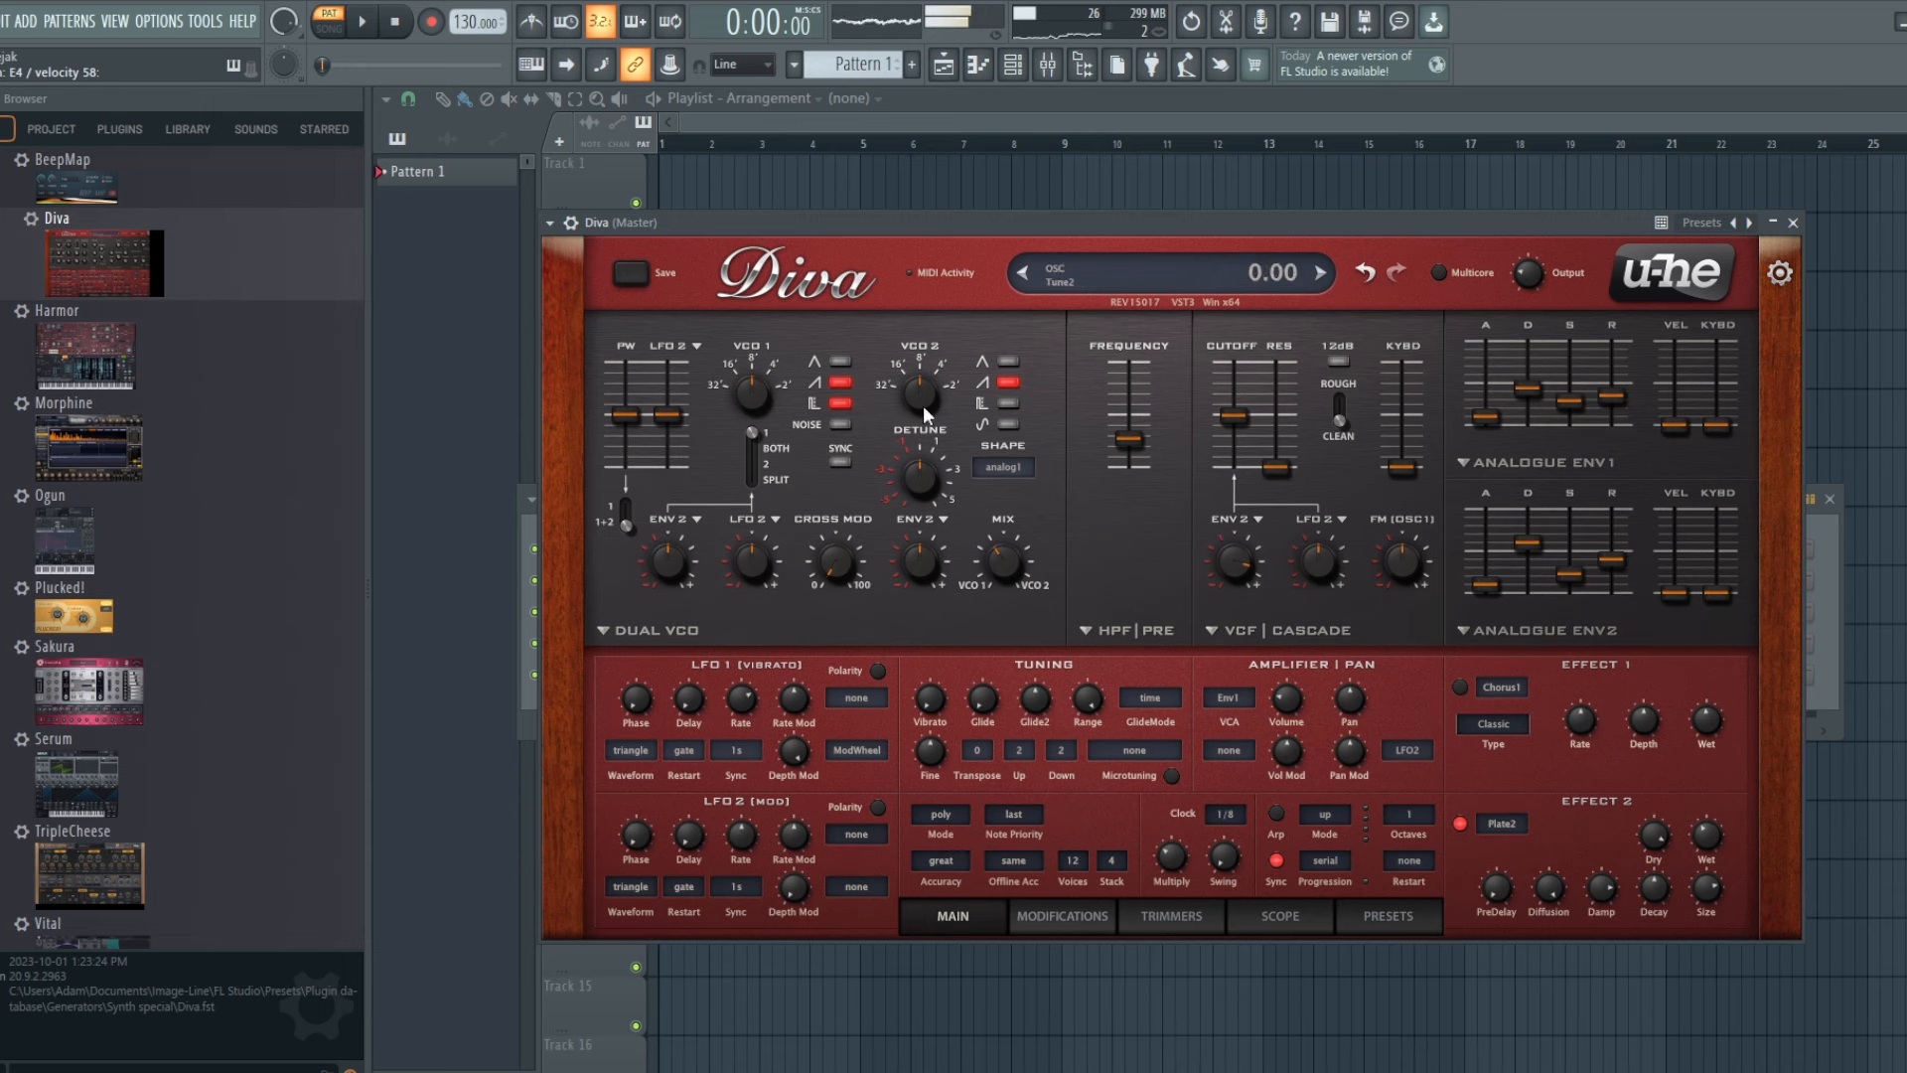
- Add the triangle wave to VCO 1 and switch off its pulse wave, and raise the Plate2 reverb's wet level
left_click(840, 361)
left_click(840, 403)
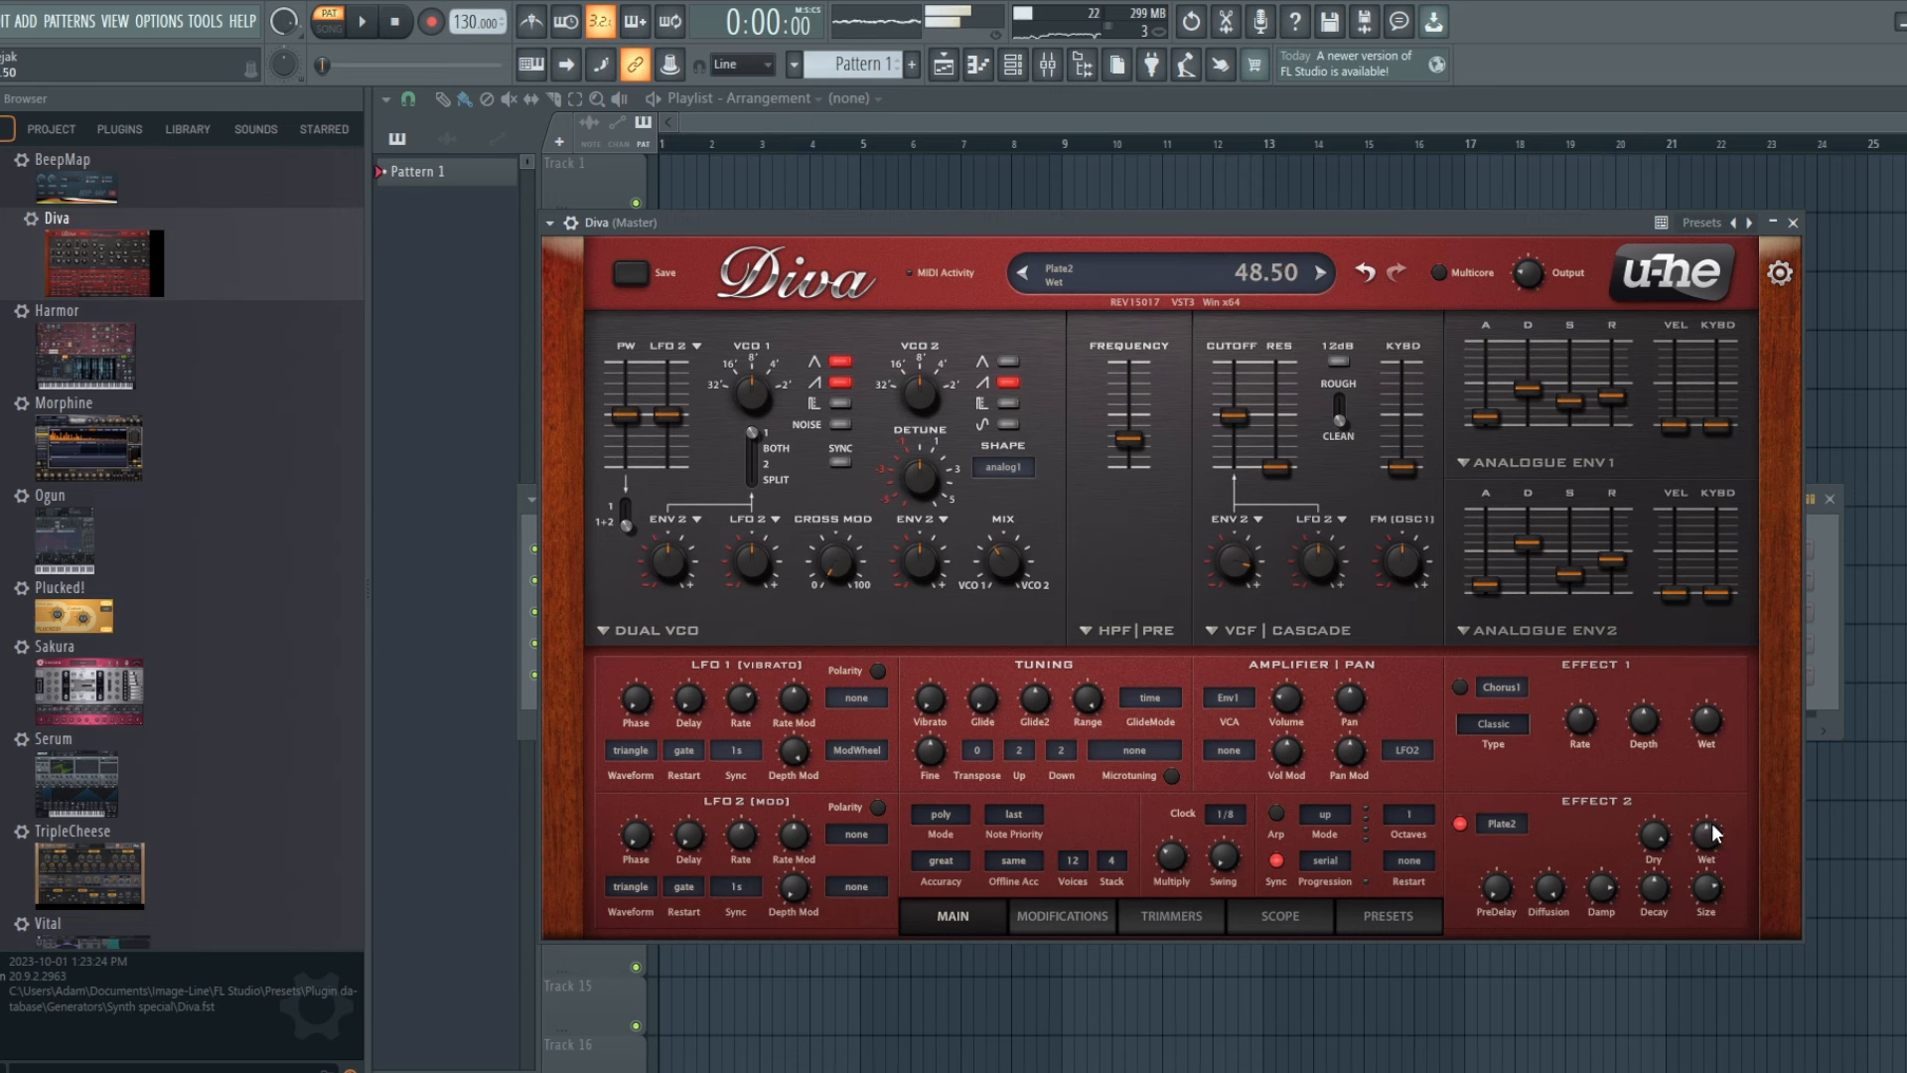
left_click_drag(1712, 822, 1712, 814)
- Trim Envelope 1's decay and sustain, and set Envelope 2's decay to 55 with its sustain fully down
left_click_drag(1576, 395, 1521, 402)
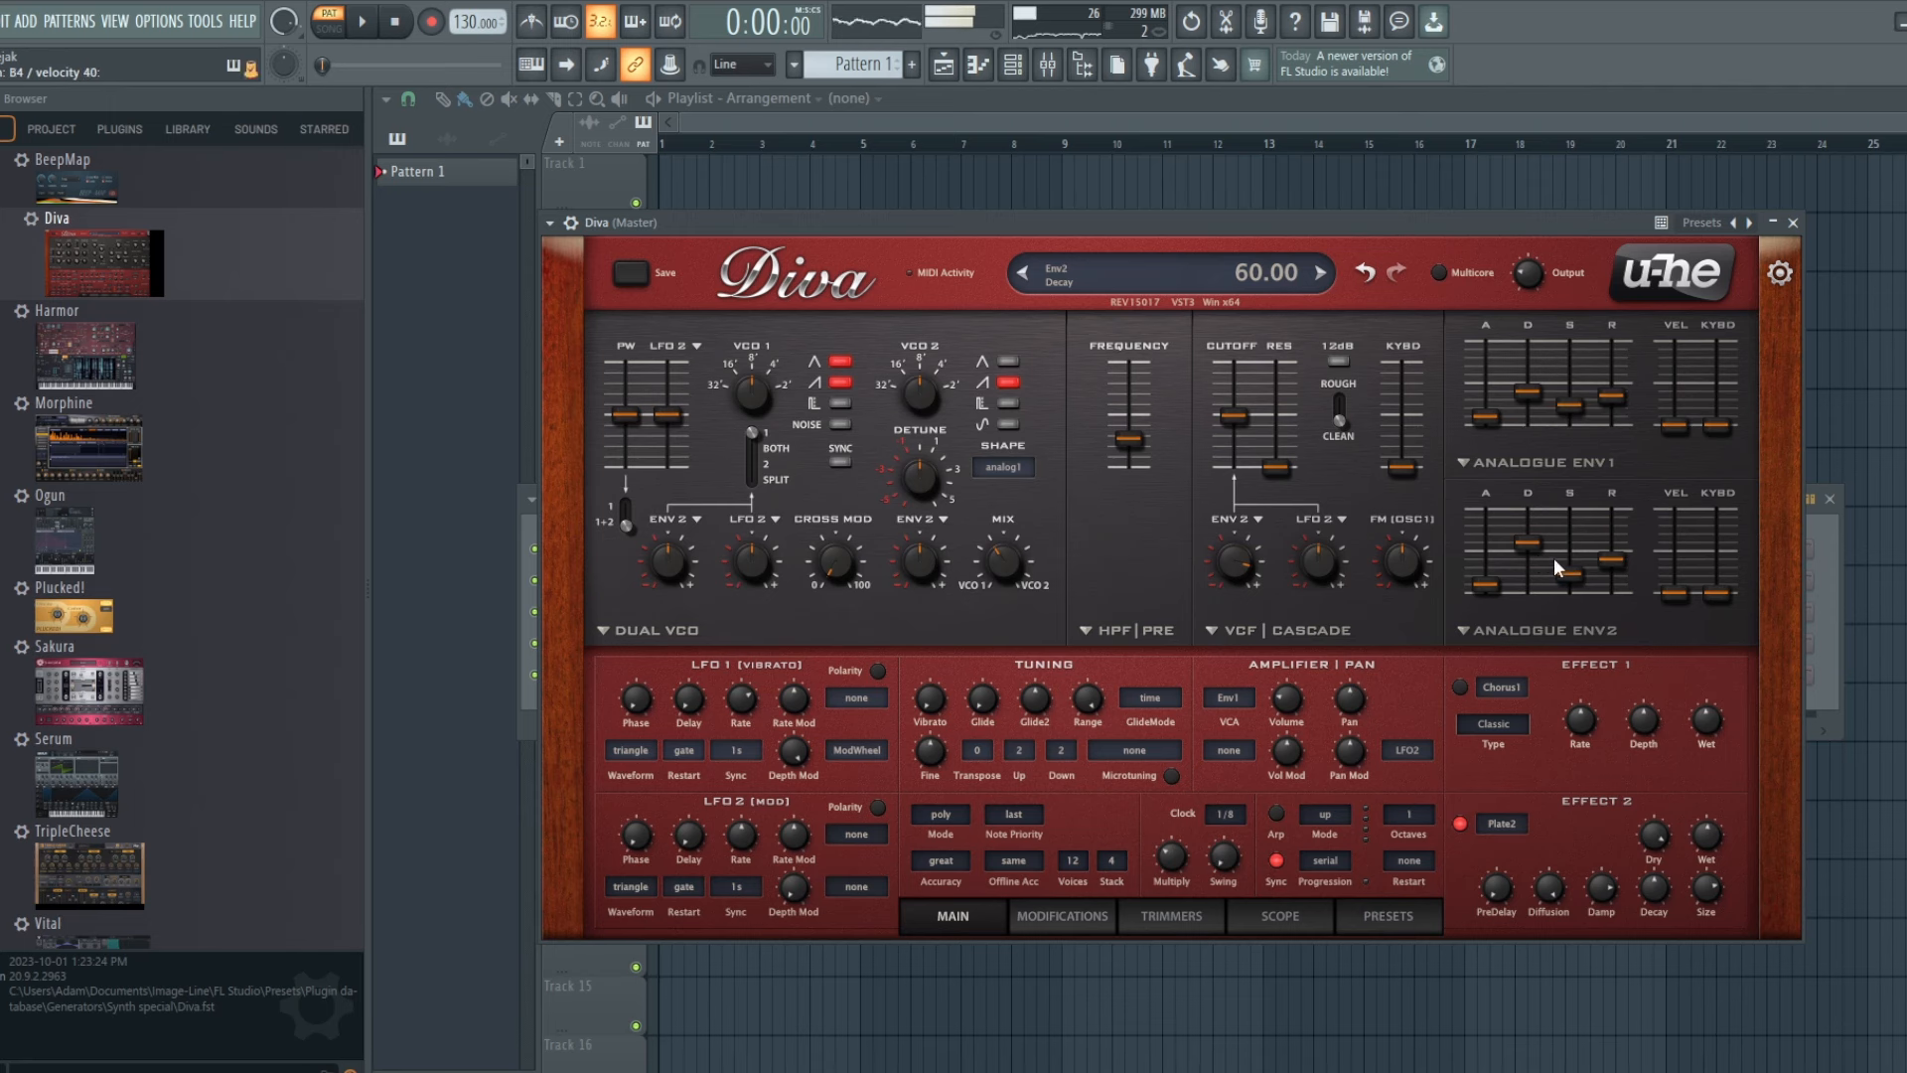
left_click_drag(1506, 552, 1575, 584)
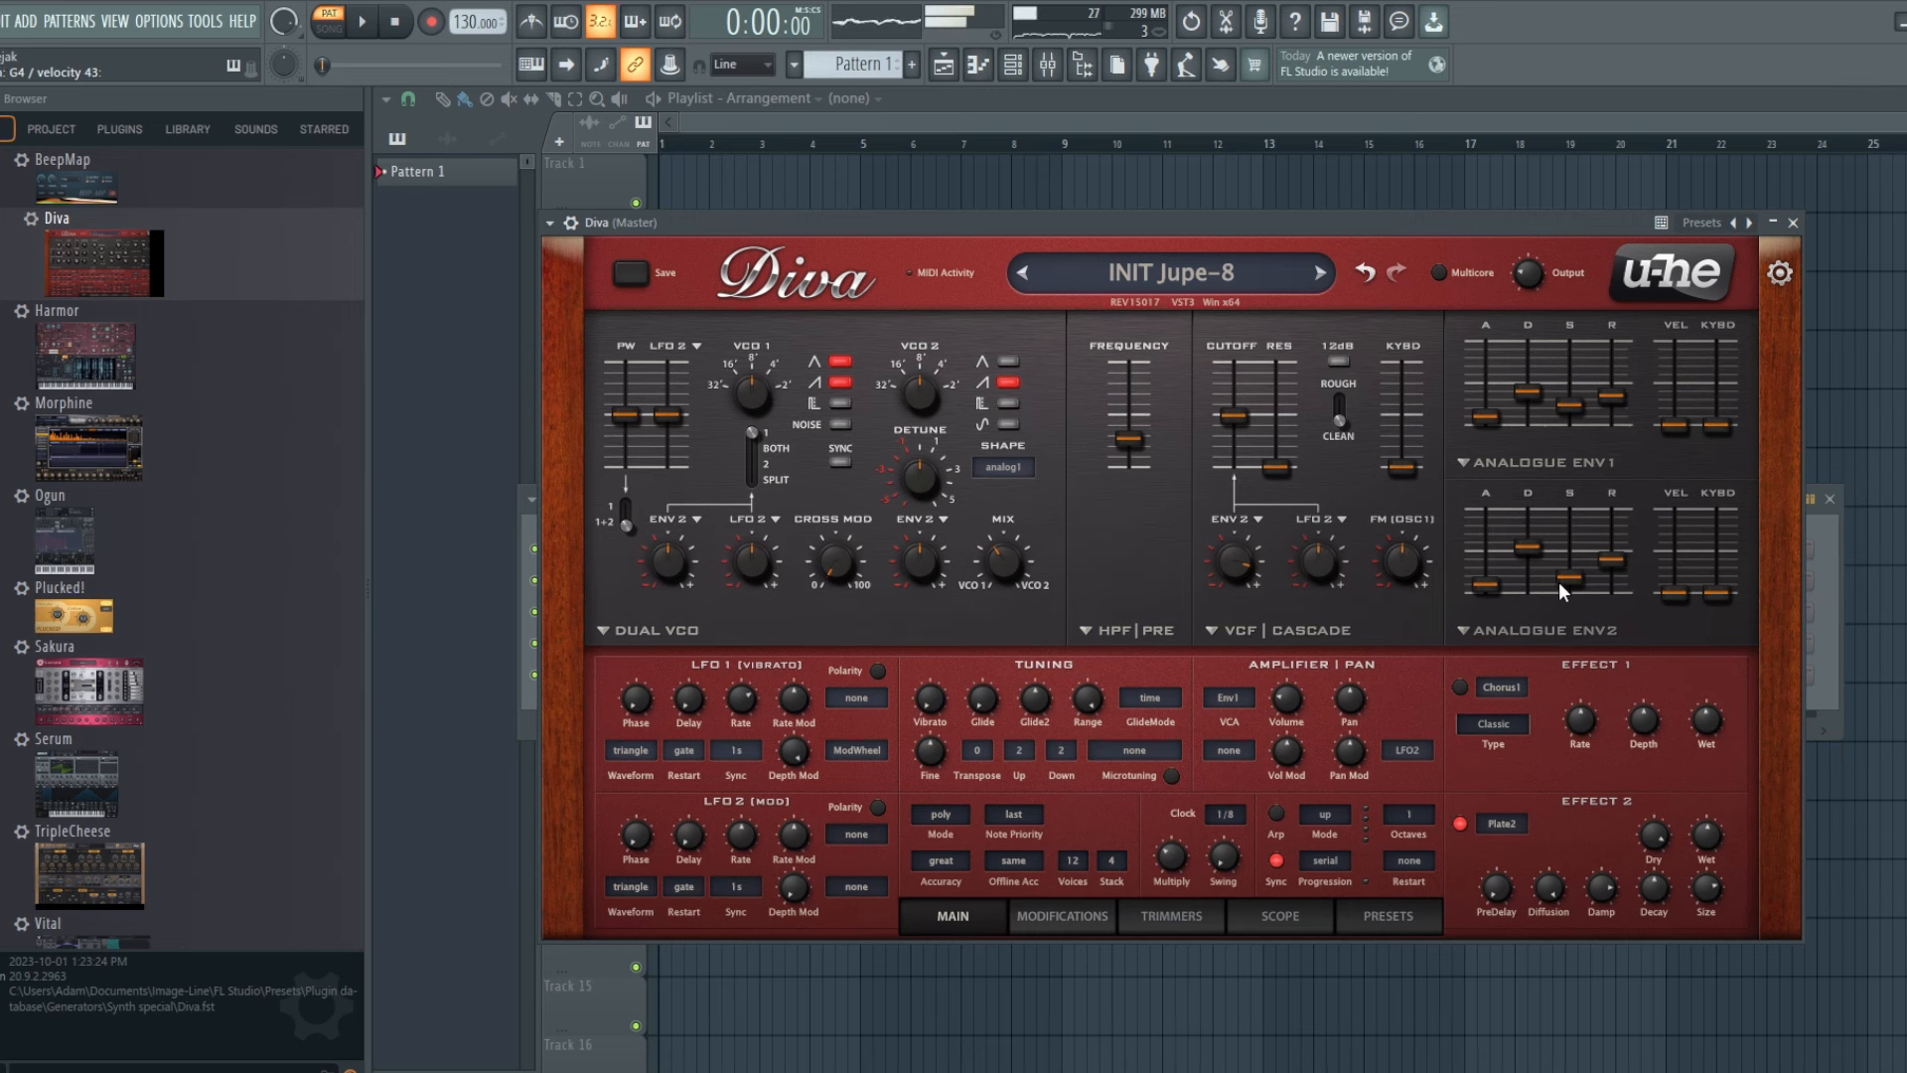
mouse_move(1560, 582)
left_mouse_down()
mouse_move(1576, 615)
mouse_move(1539, 588)
mouse_move(1540, 560)
left_mouse_up()
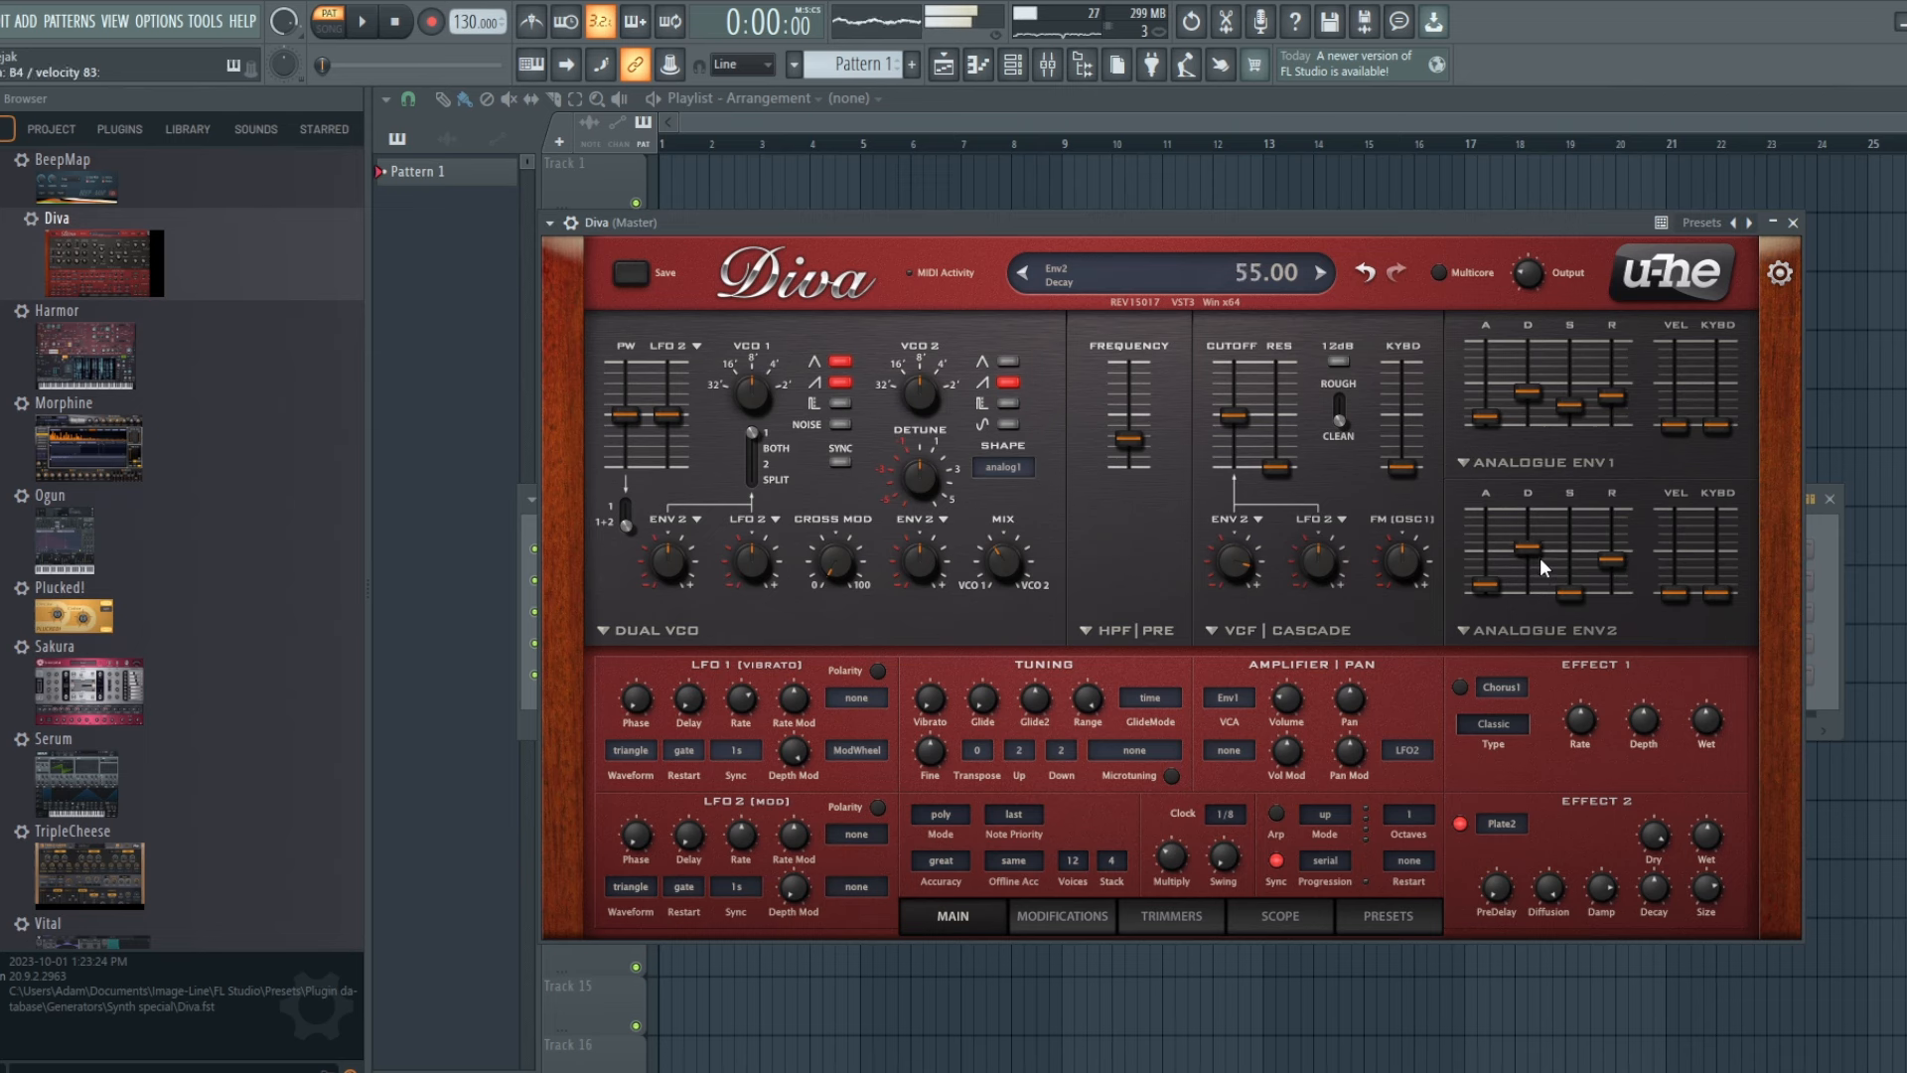
- Set Envelope 1's sustain to 0 and lengthen its decay slightly
mouse_move(1597, 557)
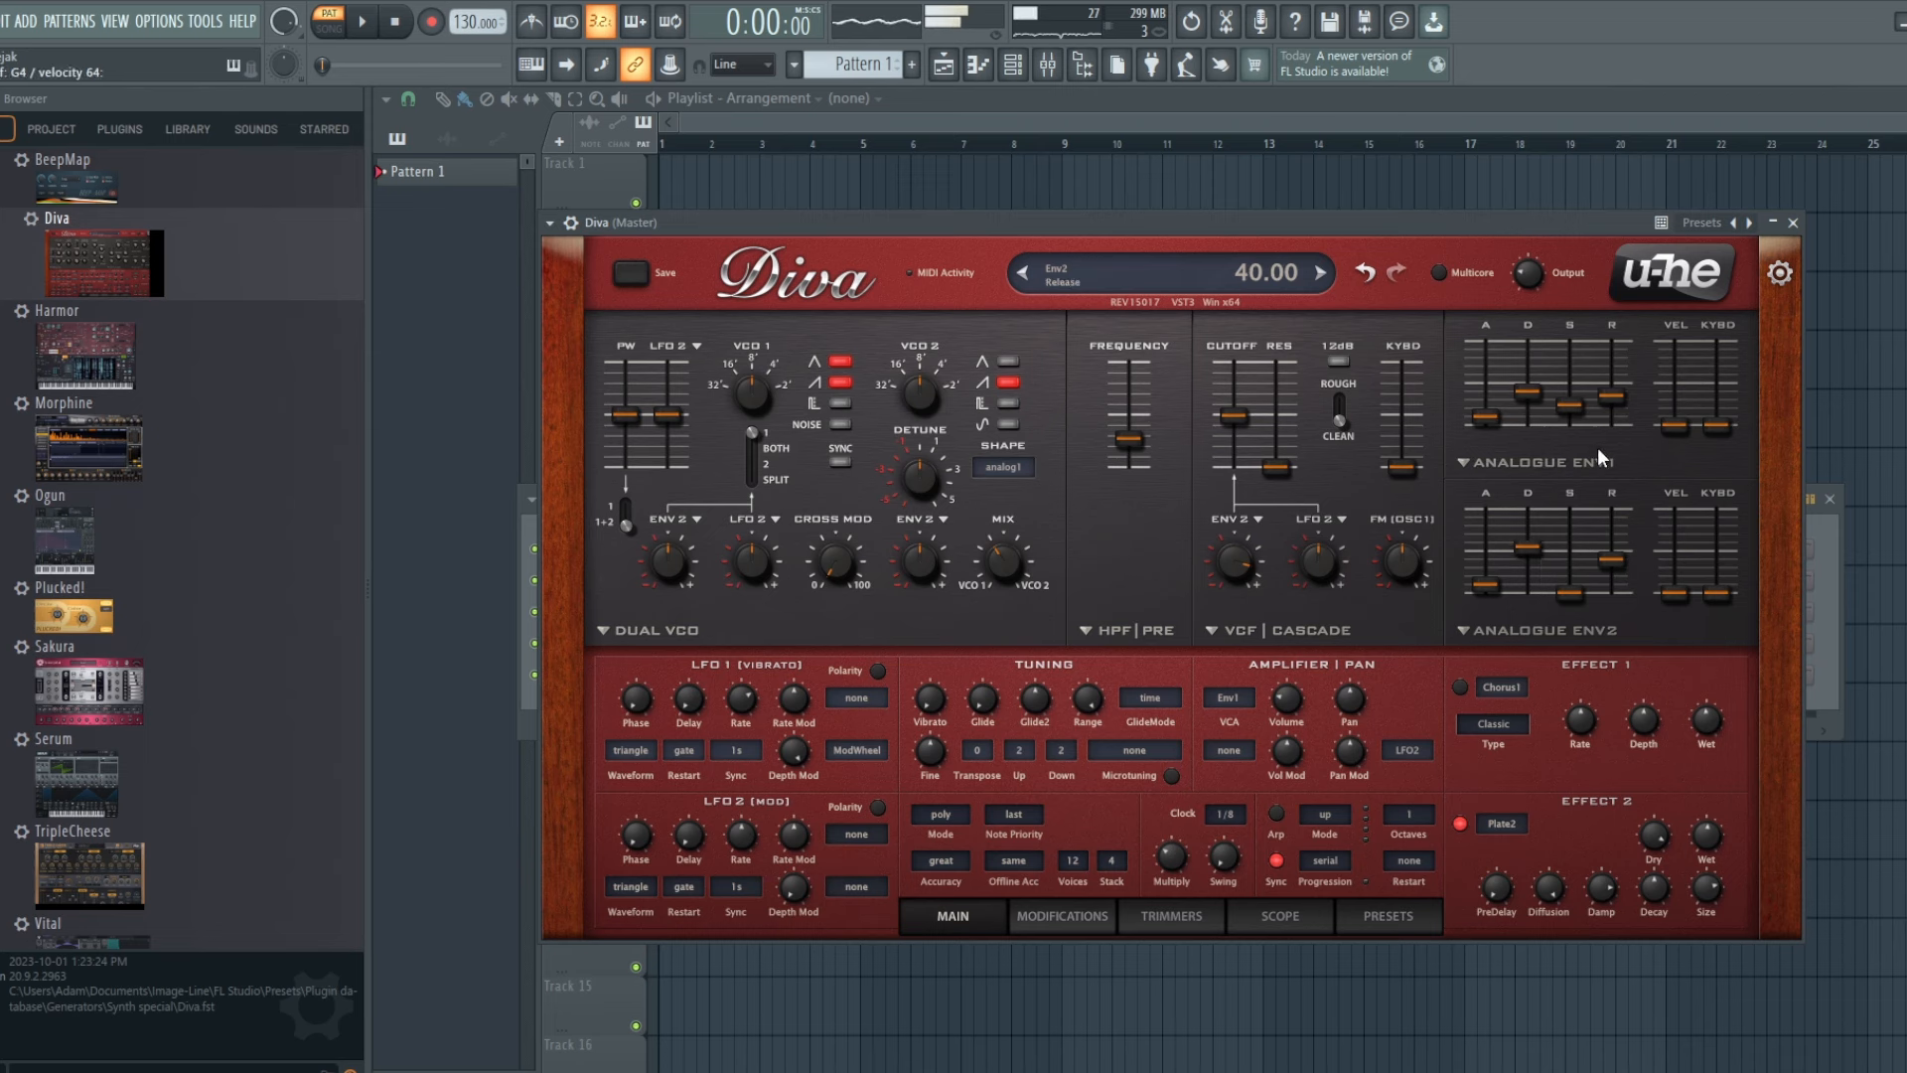
left_click_drag(1569, 406, 1579, 439)
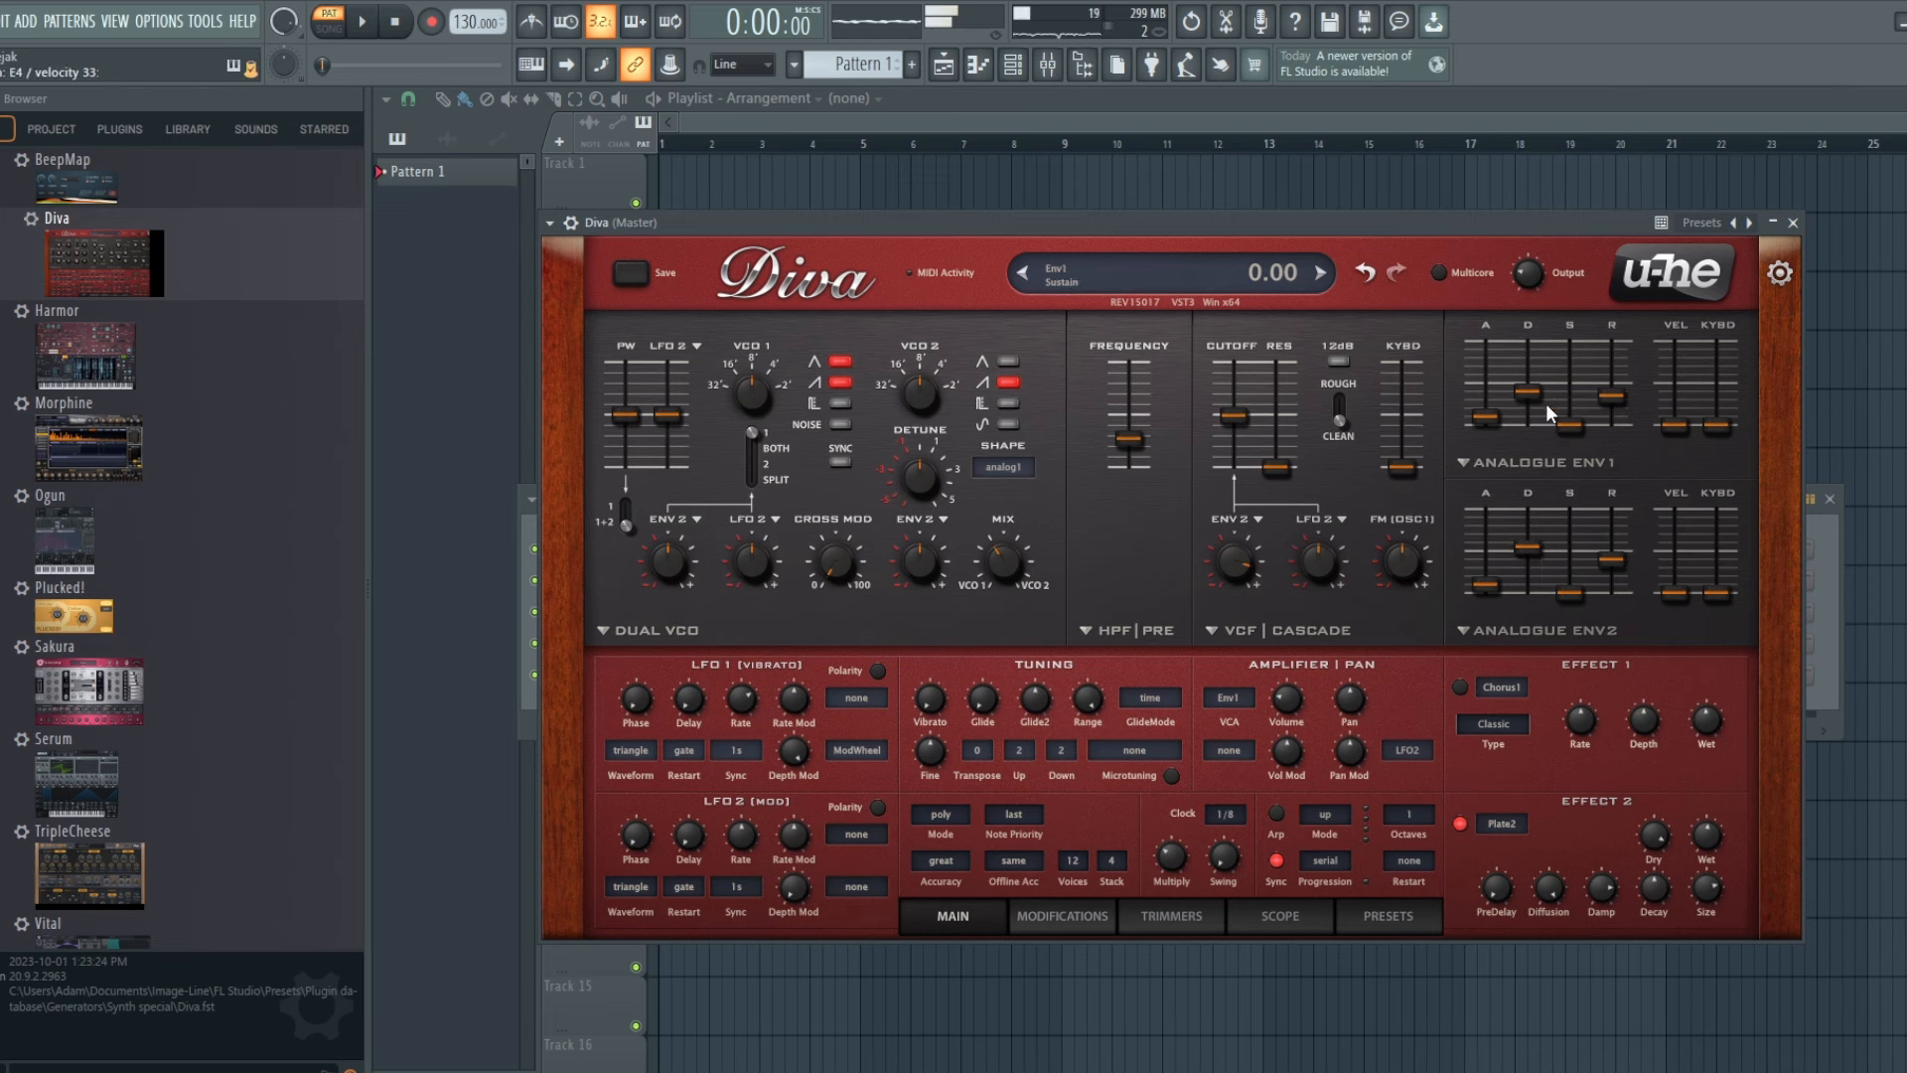
left_click_drag(1540, 385, 1540, 373)
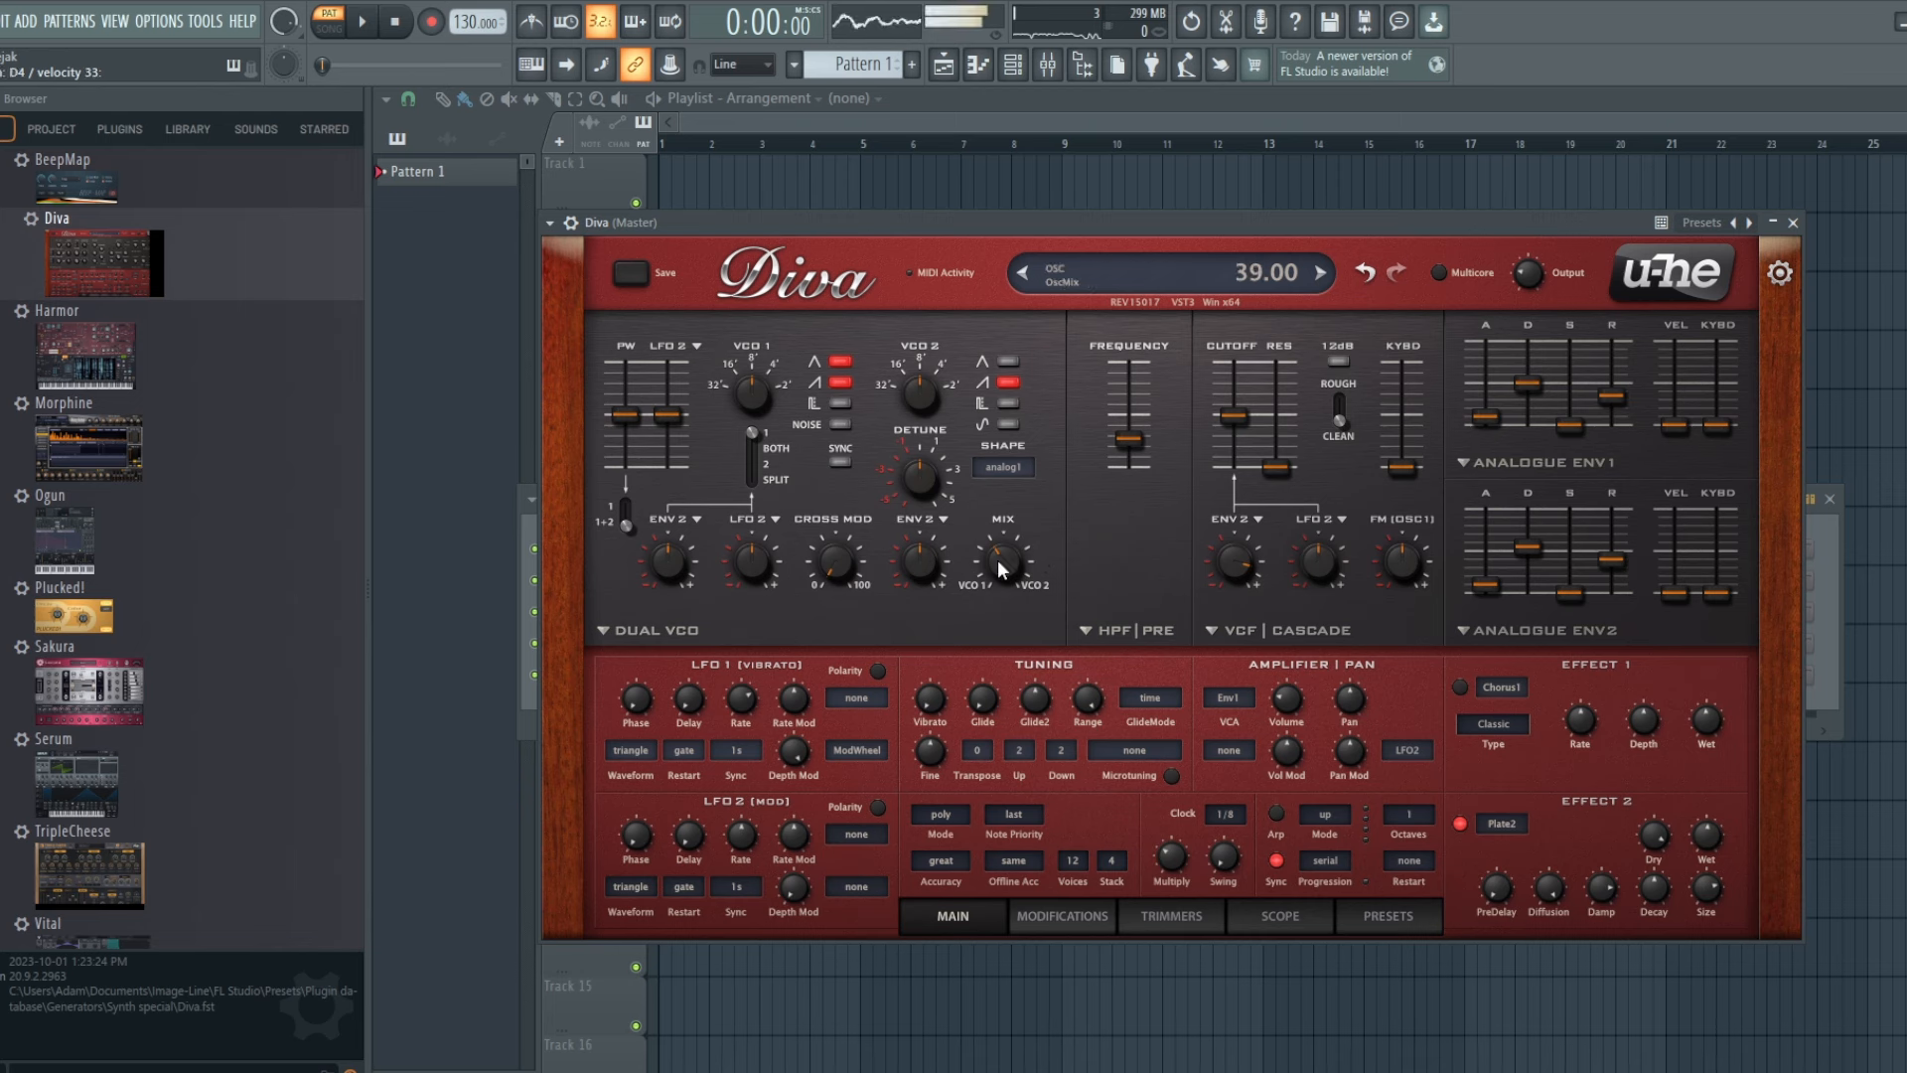
- Shift the oscillator mix towards VCO 2, and set the vibrato amount to 26 with LFO 1's depth modulation at 77.50
left_click_drag(997, 560, 1003, 518)
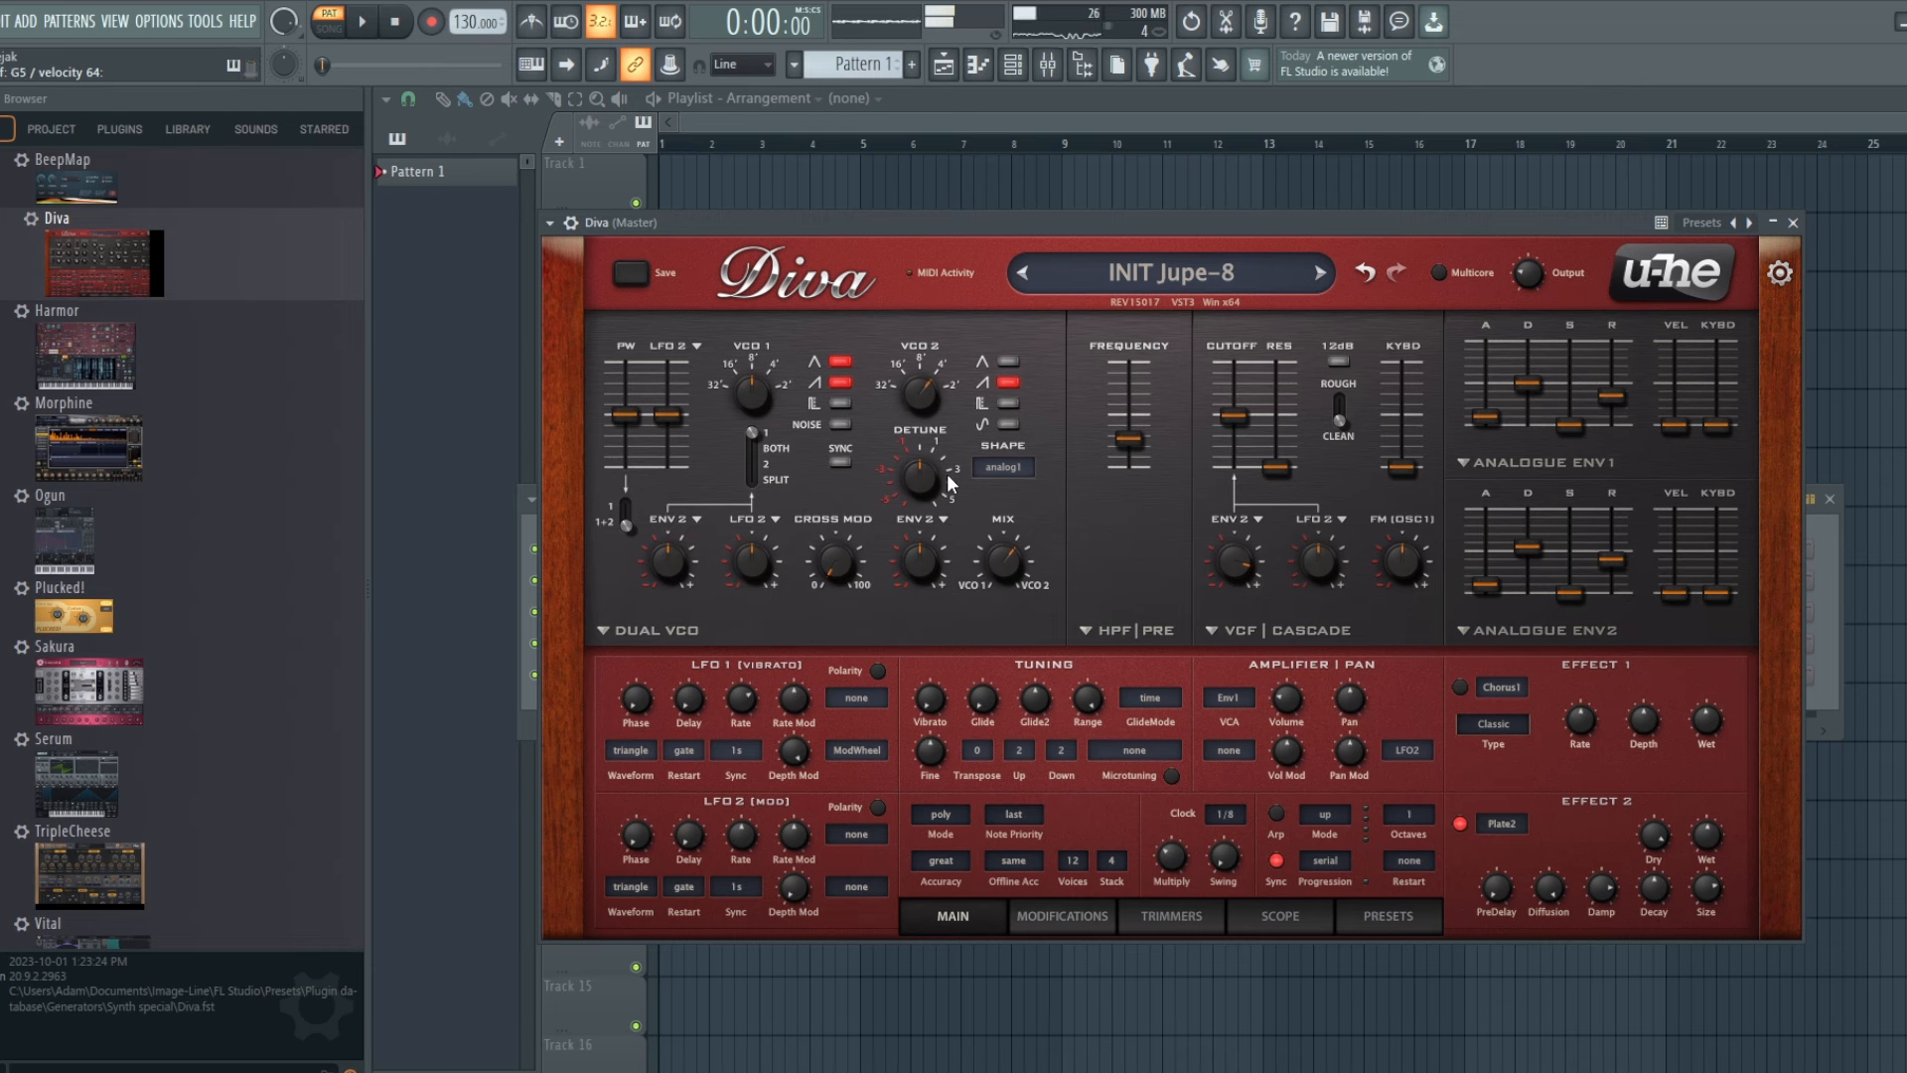
mouse_move(952, 705)
left_click_drag(934, 695, 928, 650)
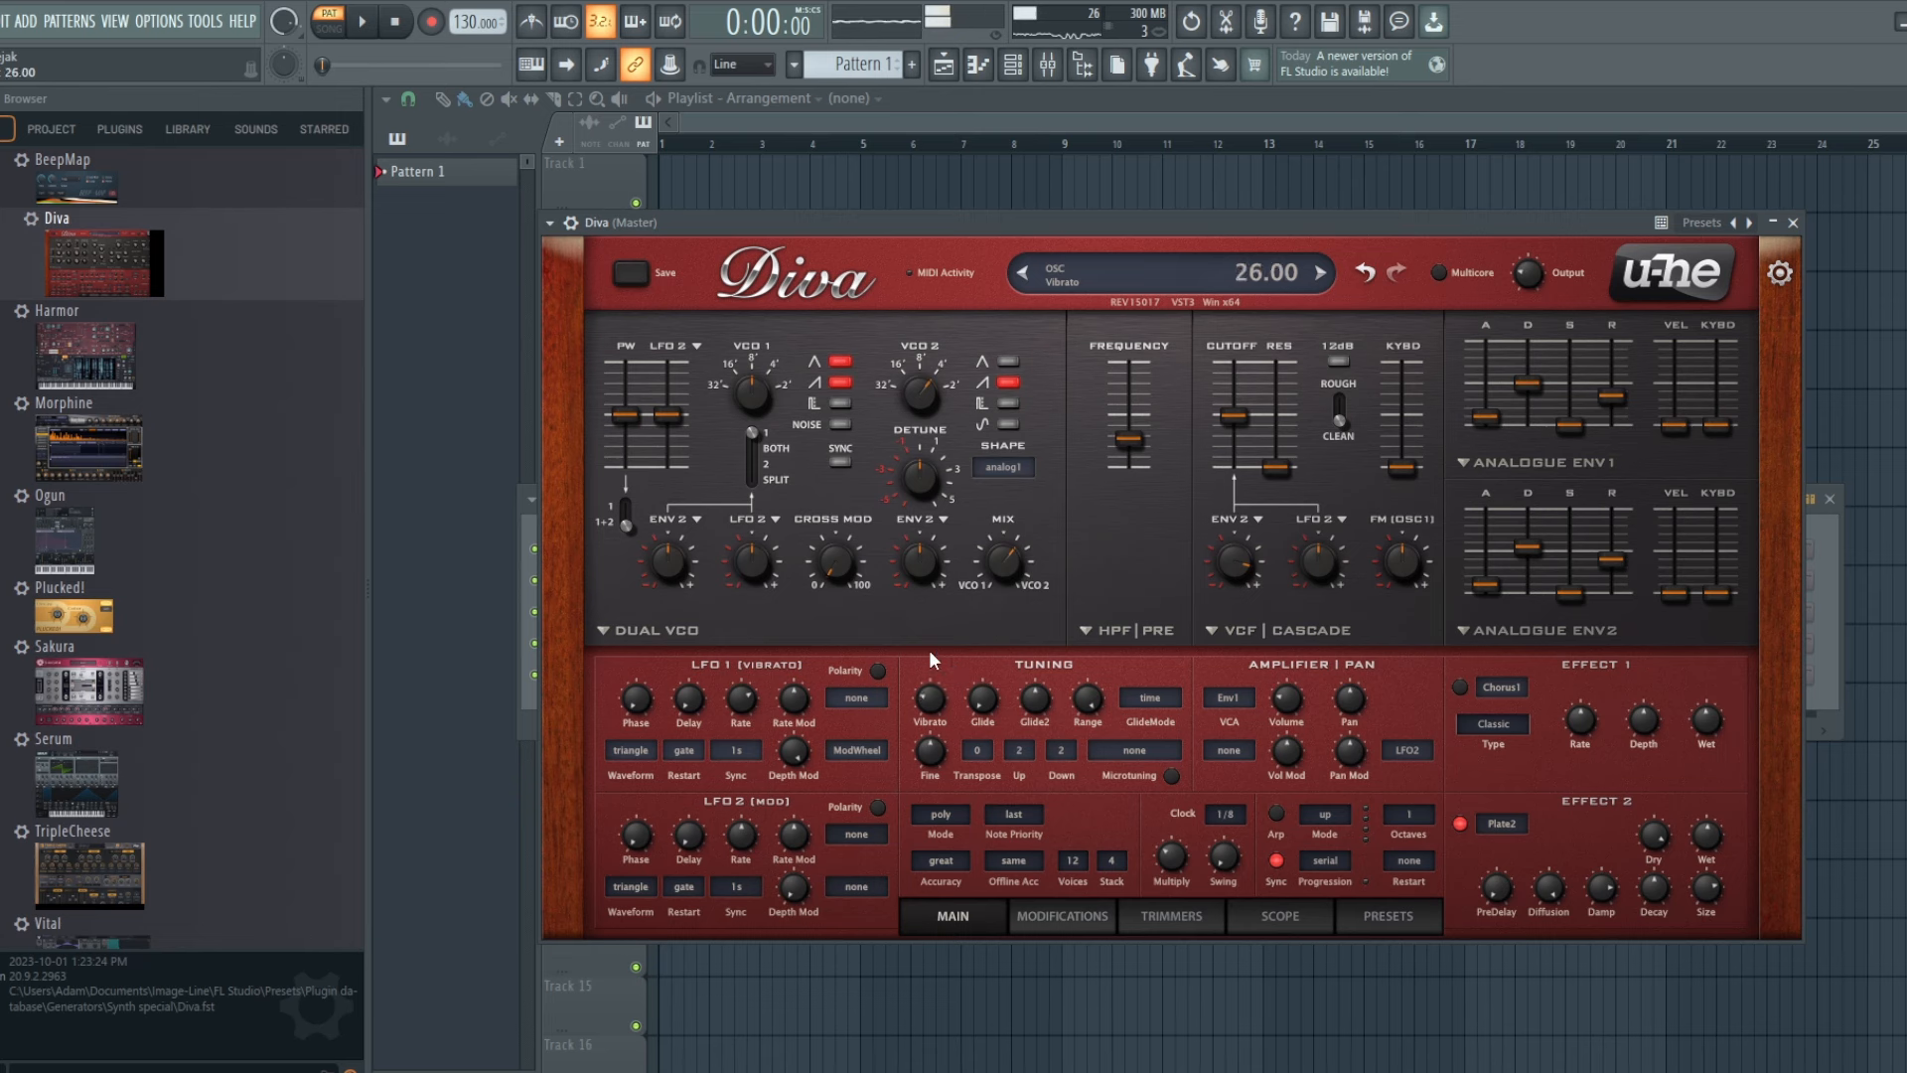
left_click_drag(795, 761, 795, 802)
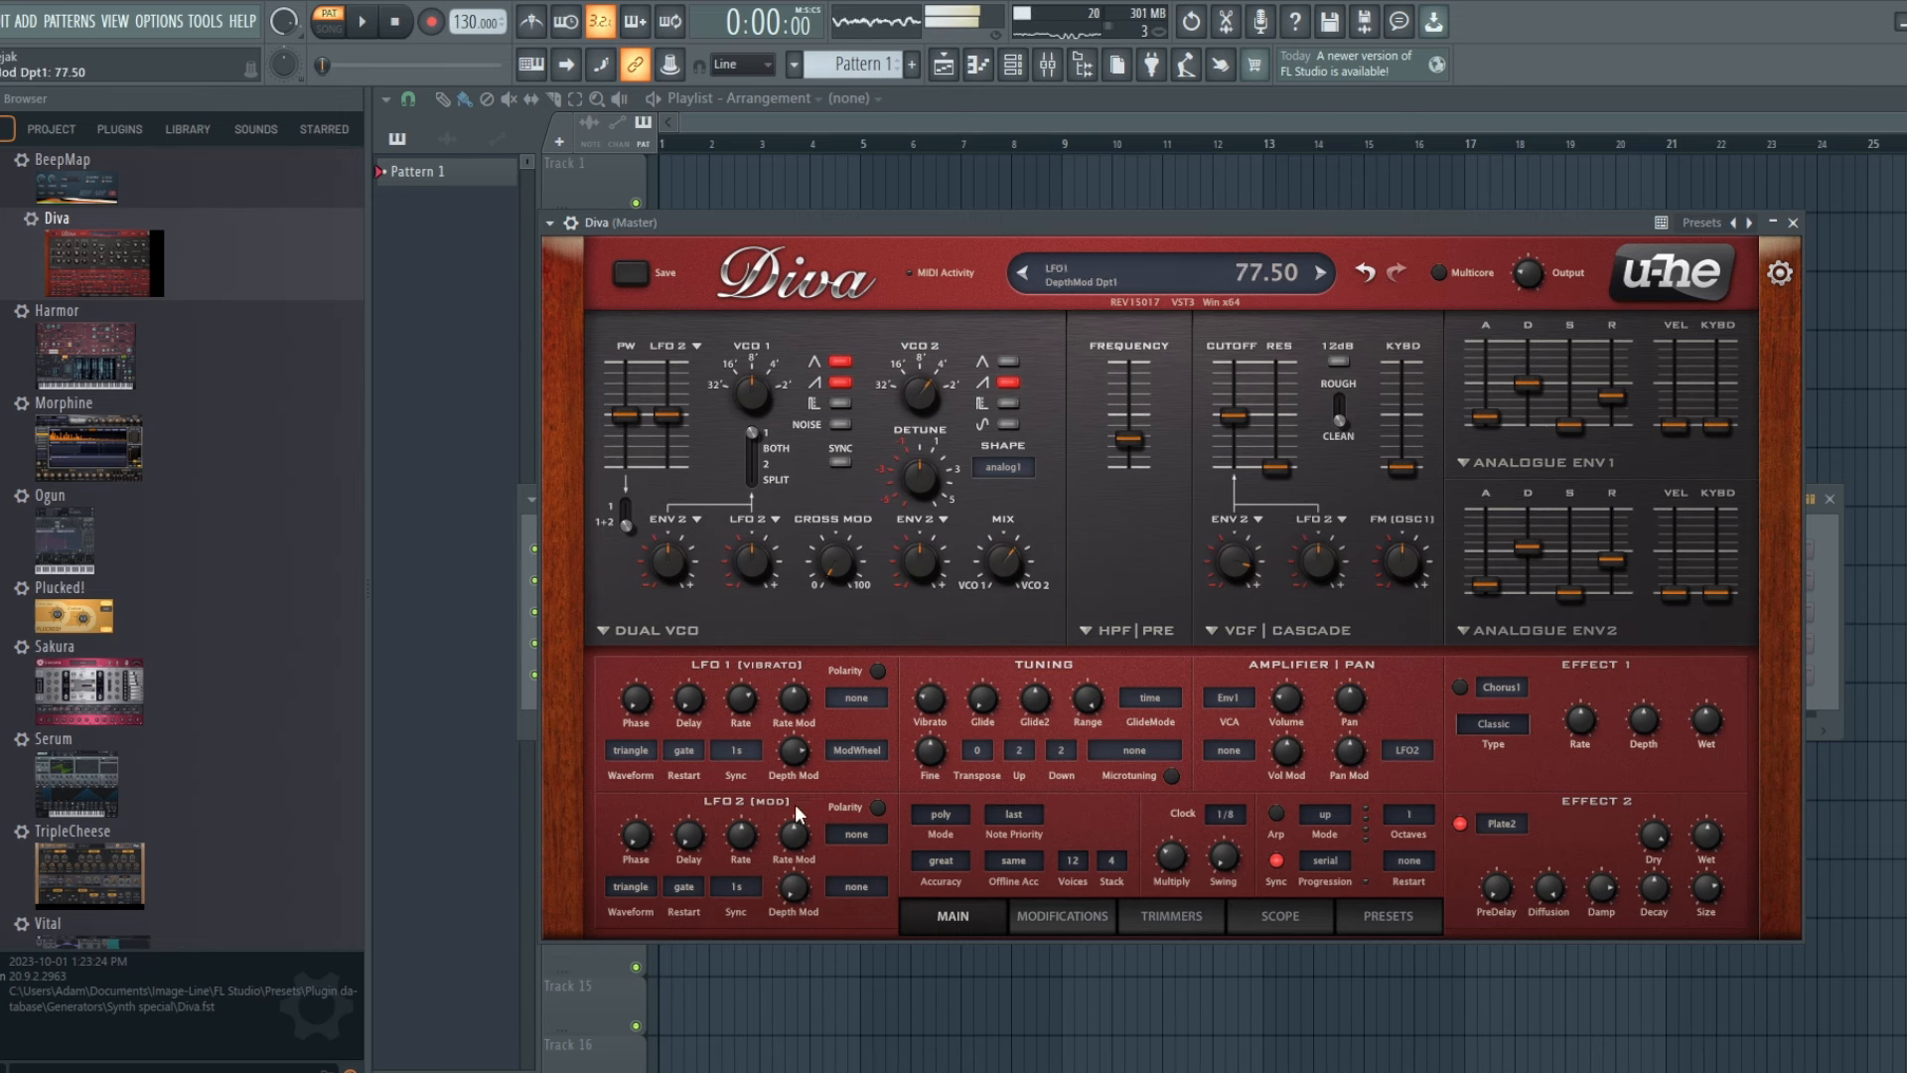